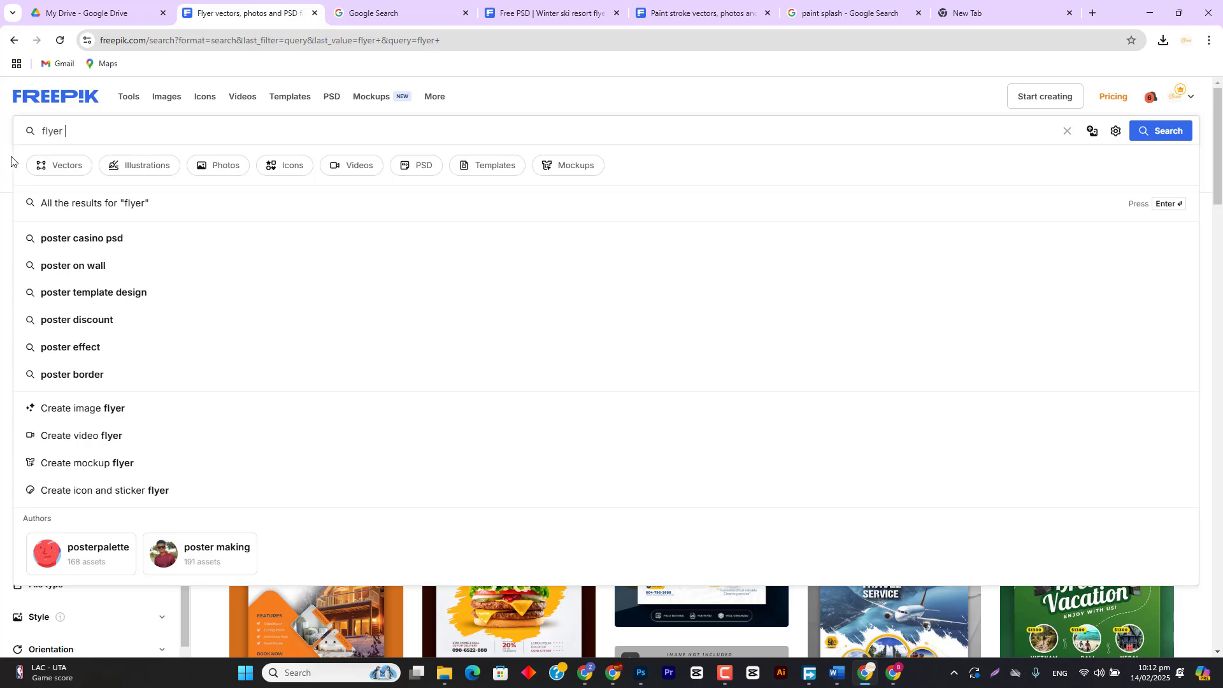
- Look through the Freepik search results for "flyer" and examine the shapes and layouts the designs use
left_click(11, 161)
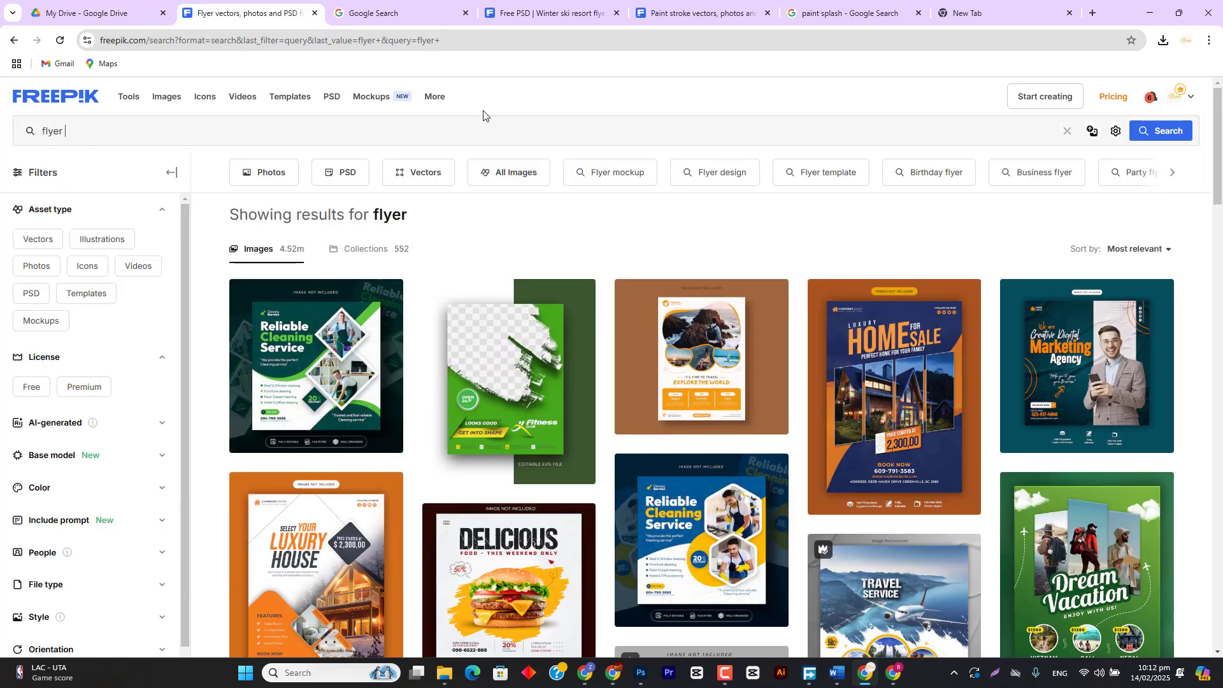
scroll(679, 270, "down", 10)
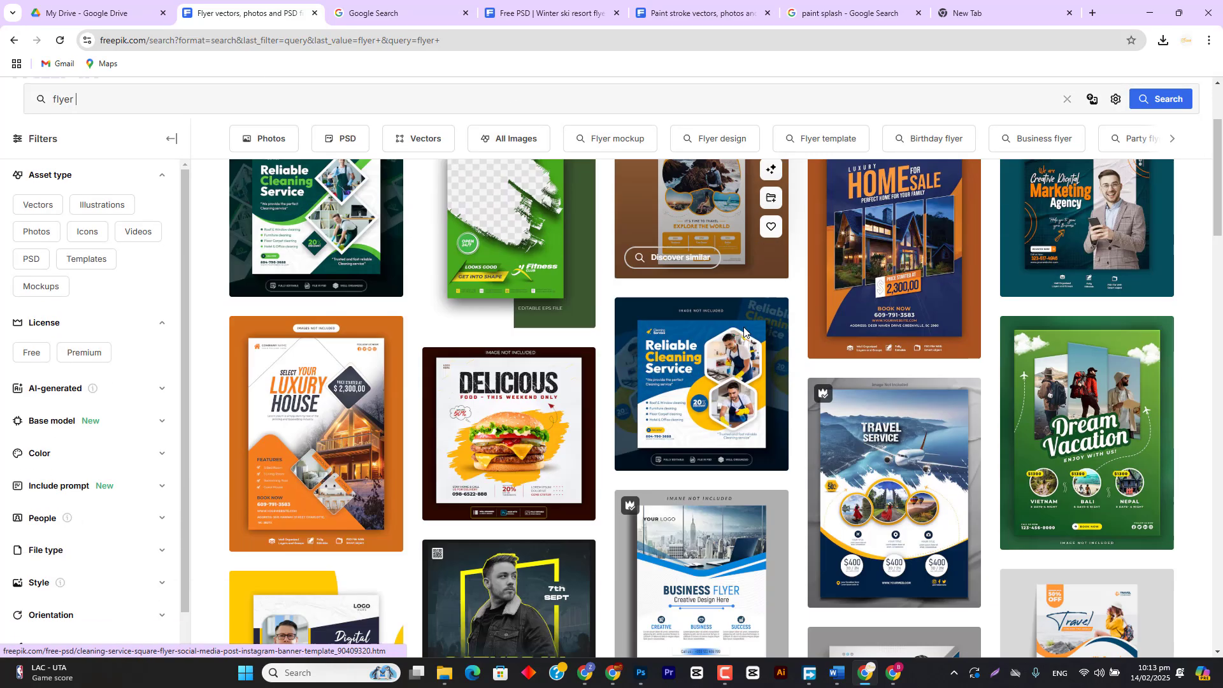
scroll(755, 325, "up", 9)
scroll(756, 325, "up", 1)
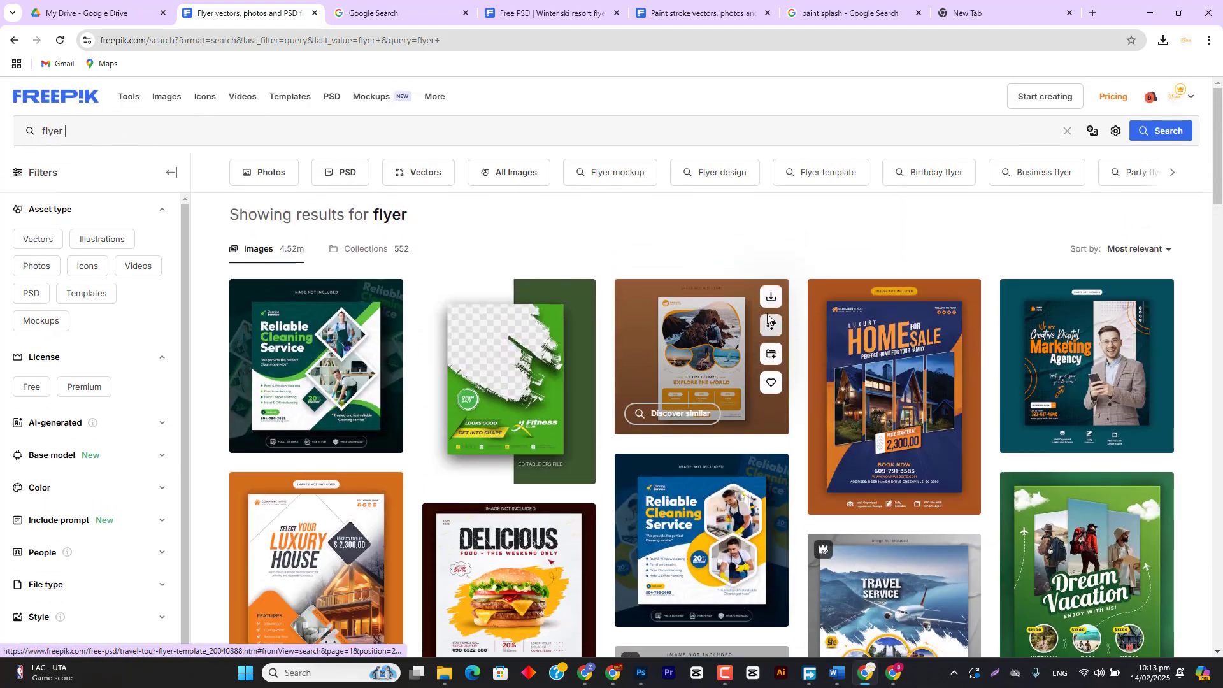
scroll(518, 336, "down", 1)
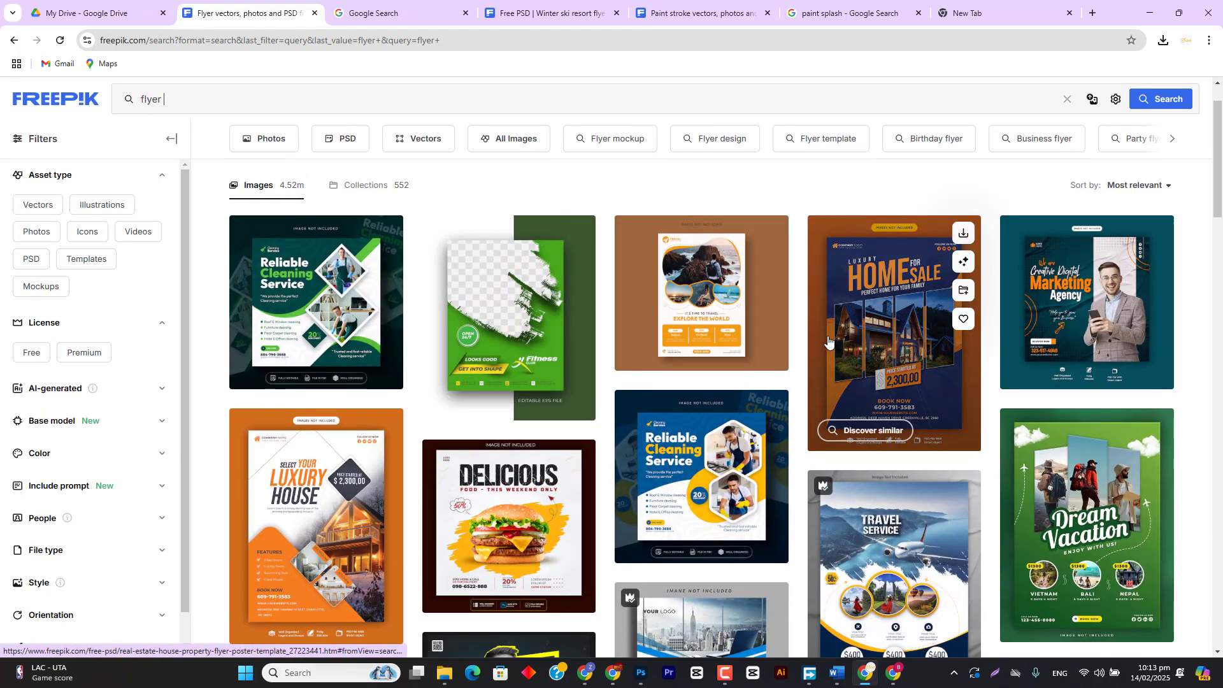
scroll(898, 330, "down", 4)
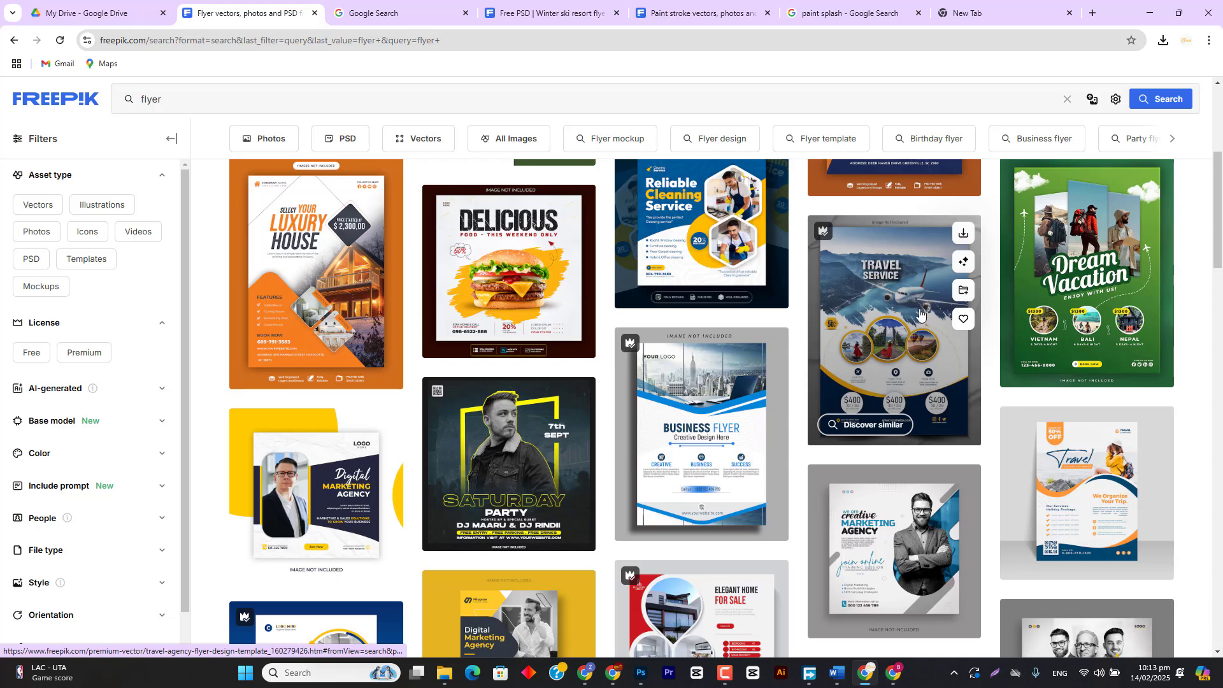
scroll(907, 313, "down", 1)
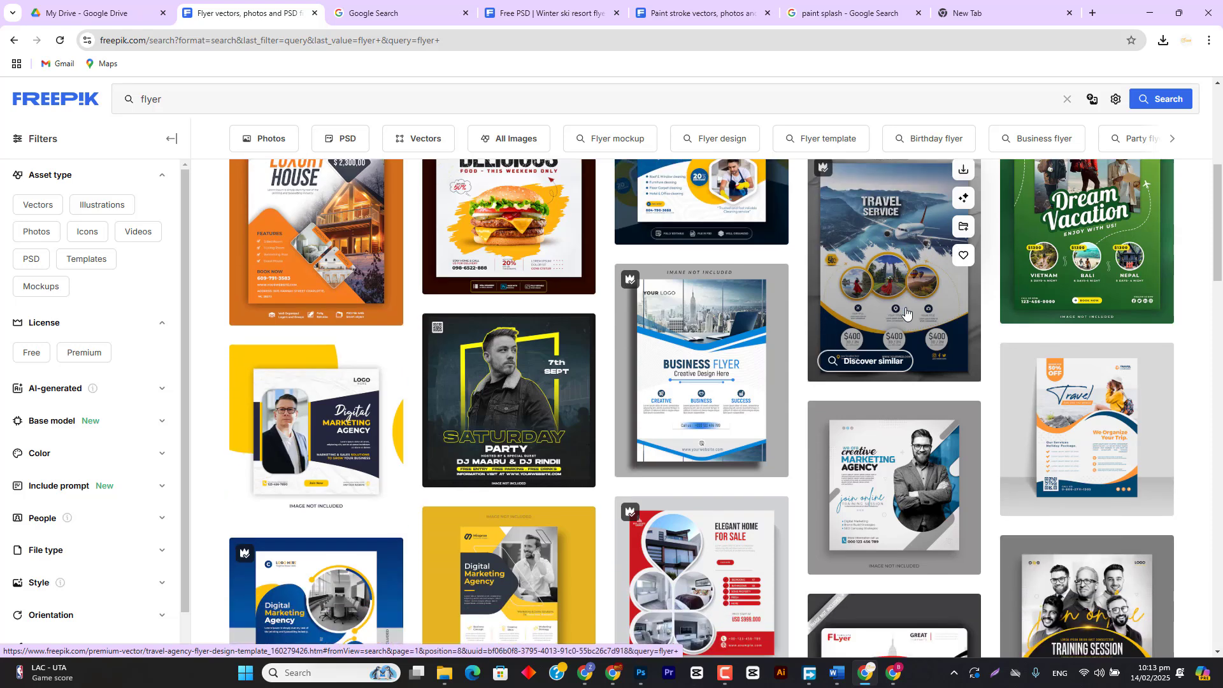
scroll(907, 313, "down", 1)
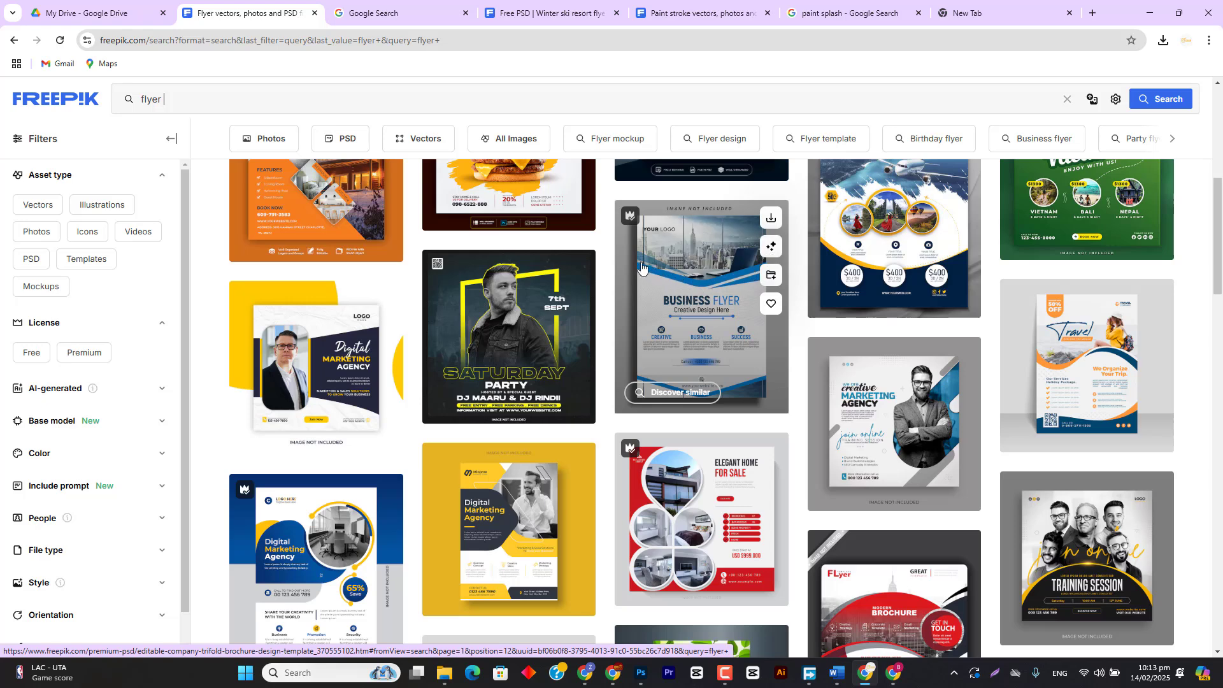
scroll(736, 278, "down", 1)
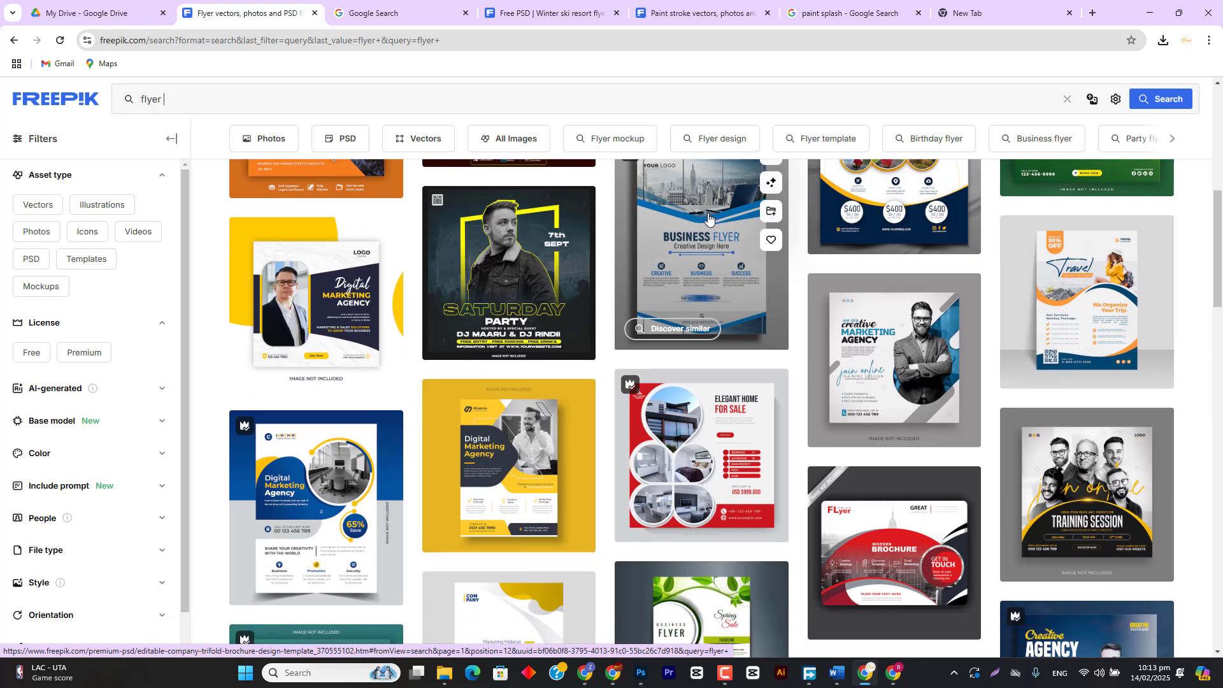
scroll(630, 483, "down", 6)
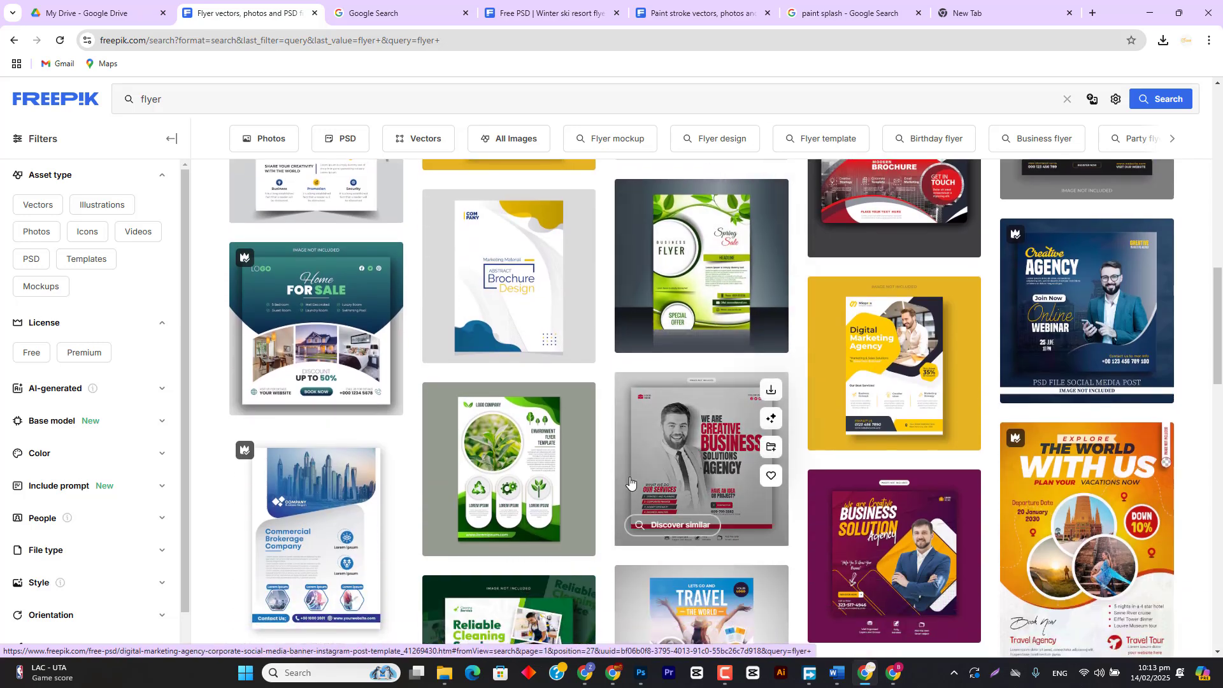
- Switch to Photoshop and go through the Pen, Type and Rectangle tools, leaving the Rectangle tool active
left_click(641, 672)
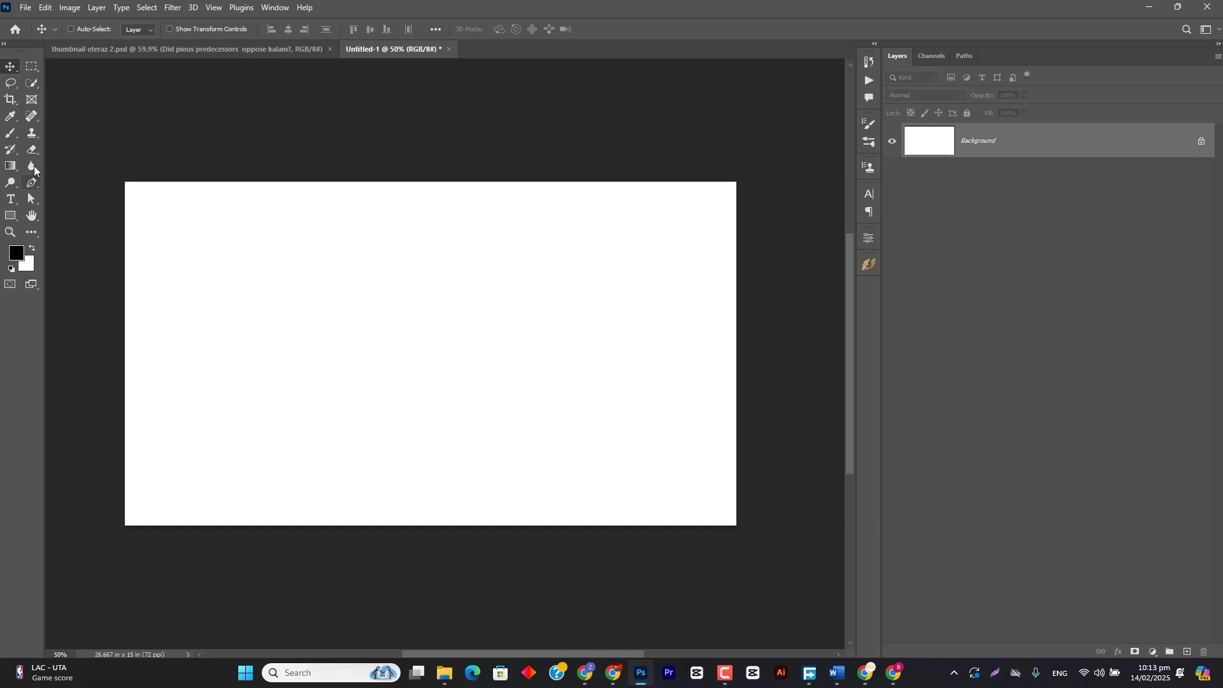
left_click(34, 67)
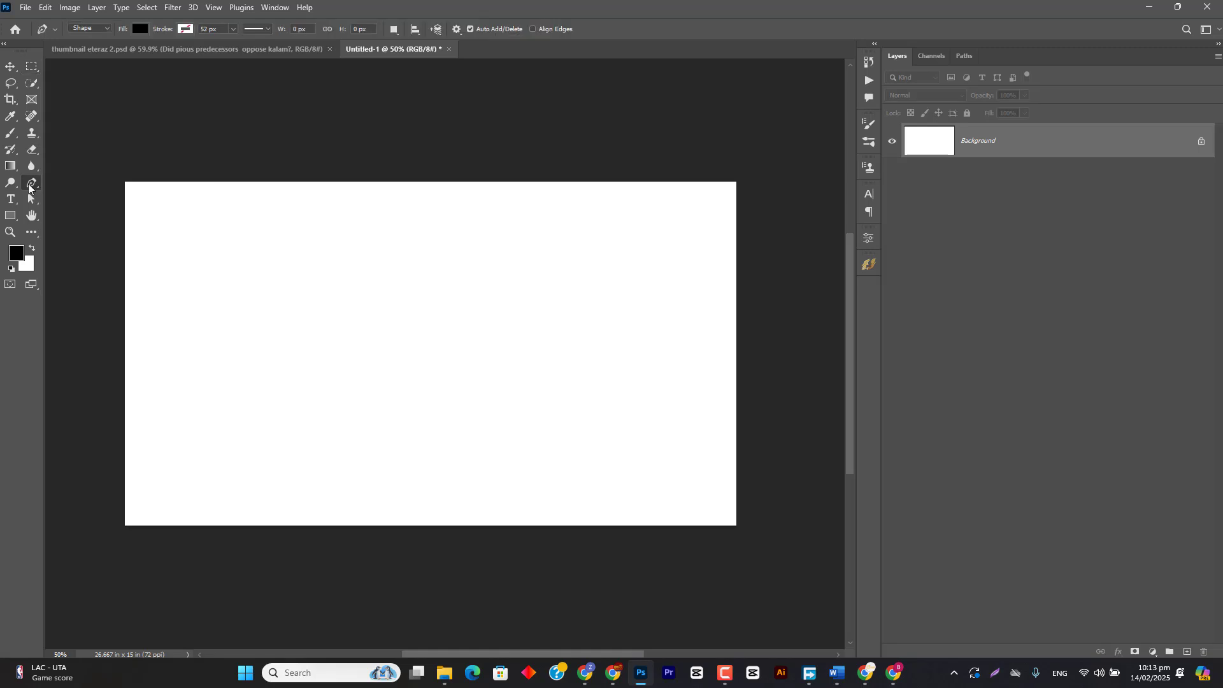
left_click(15, 200)
left_click(13, 218)
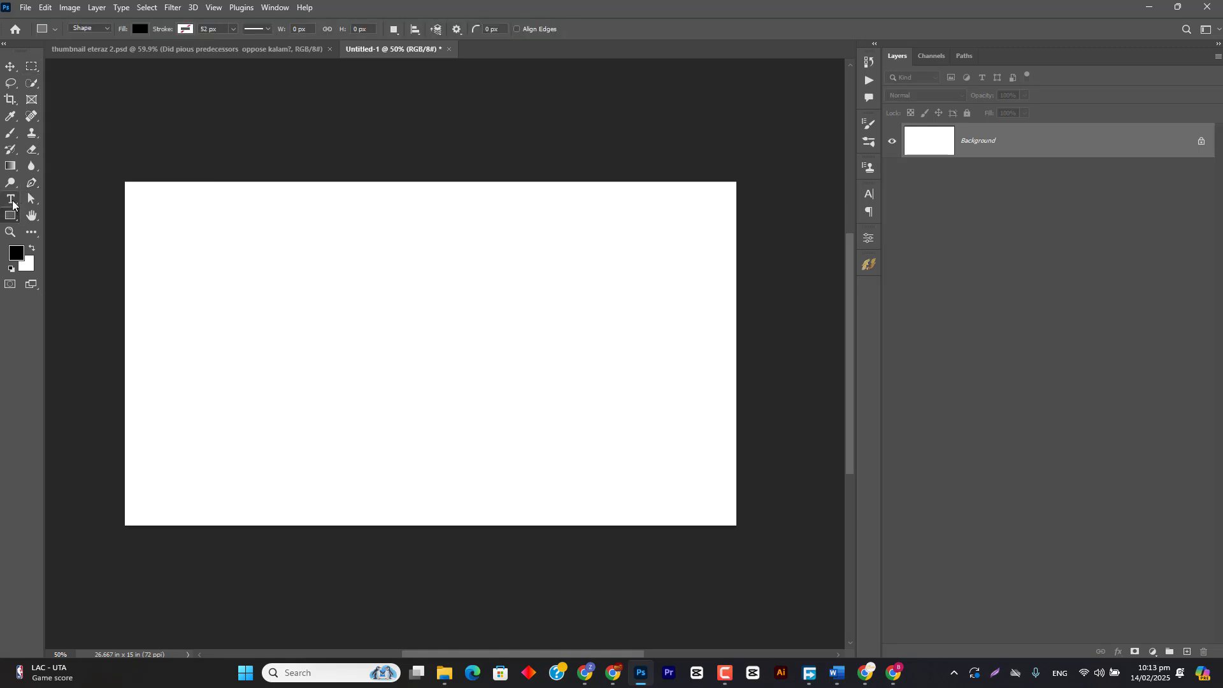
left_click(18, 200)
left_click(33, 185)
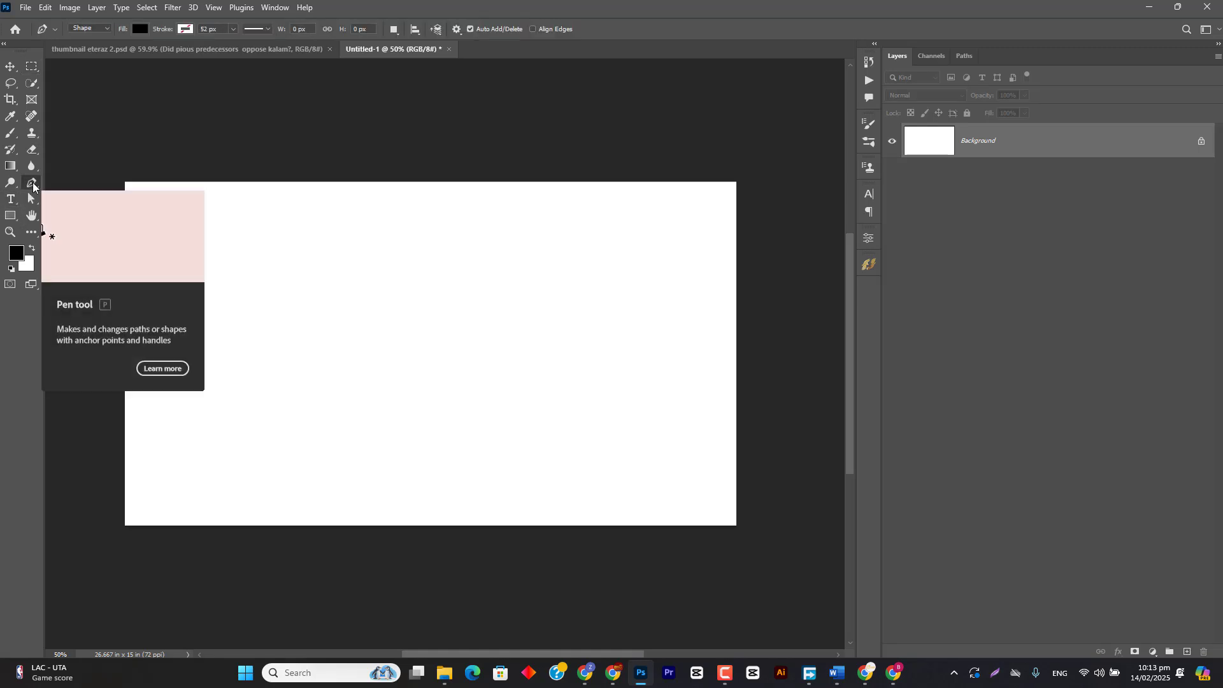
left_click(13, 216)
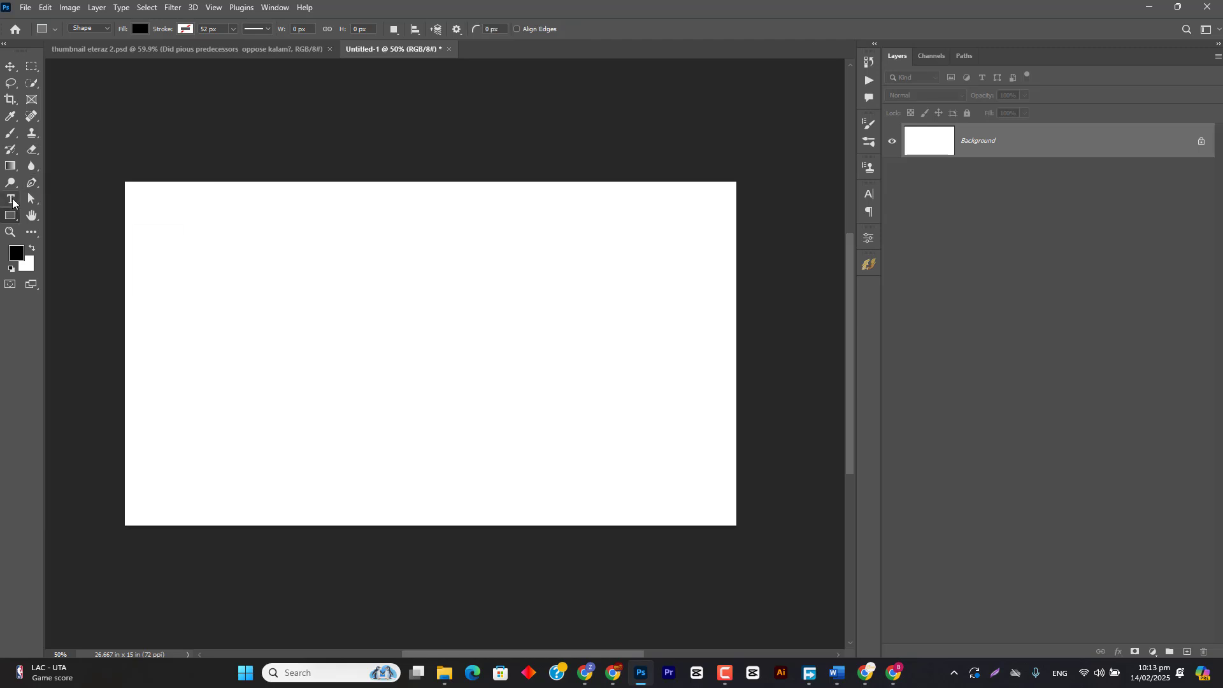
left_click(14, 200)
left_click(32, 185)
left_click(14, 198)
left_click(14, 216)
mouse_move(646, 677)
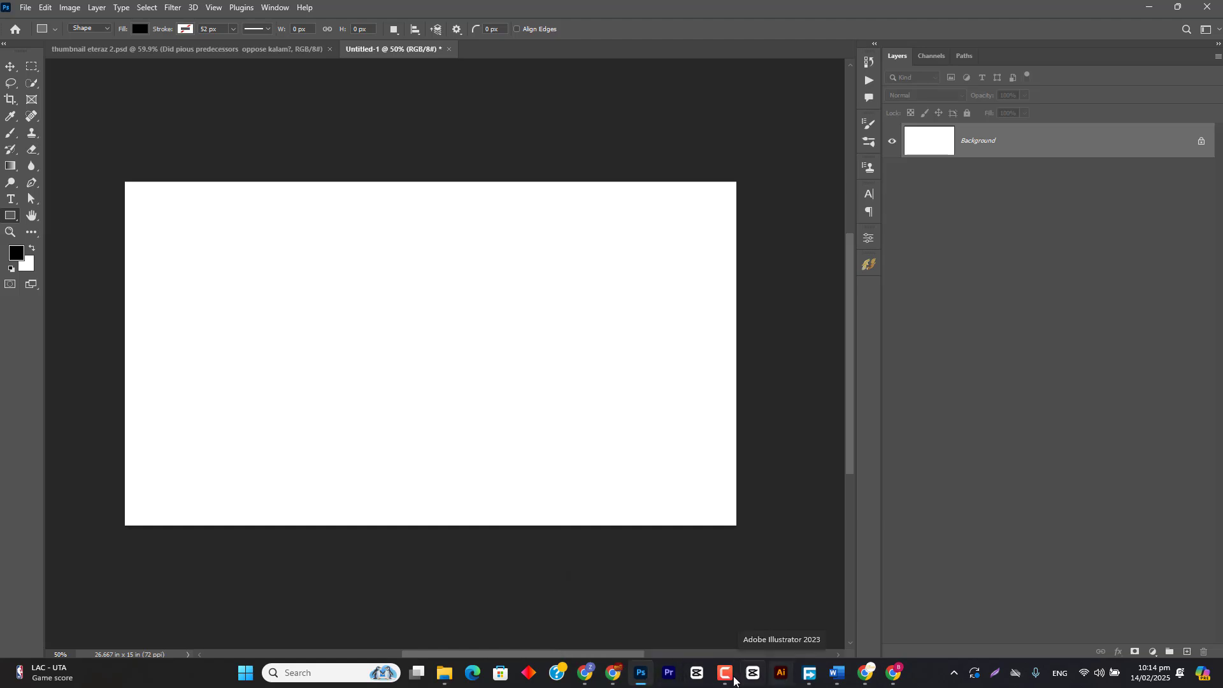
- Return to the Freepik flyer results and open the "Luxury Home for Sale" flyer preview to examine its shapes
left_click(644, 677)
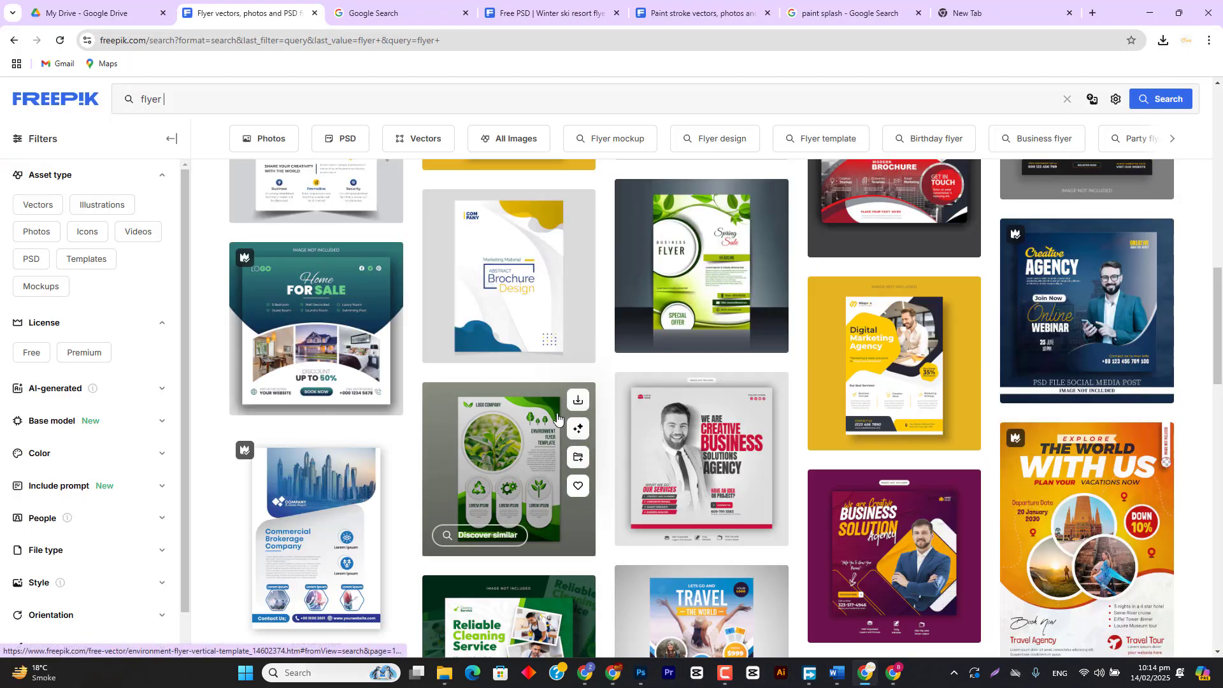
scroll(557, 417, "up", 15)
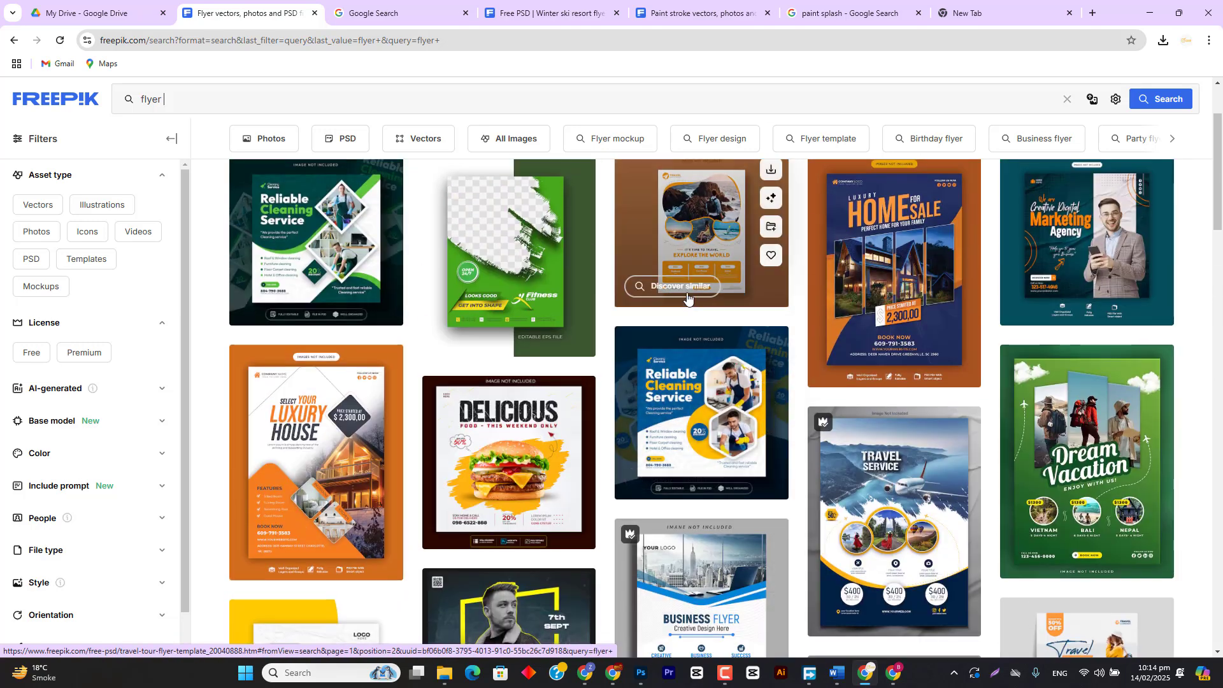
left_click(820, 246)
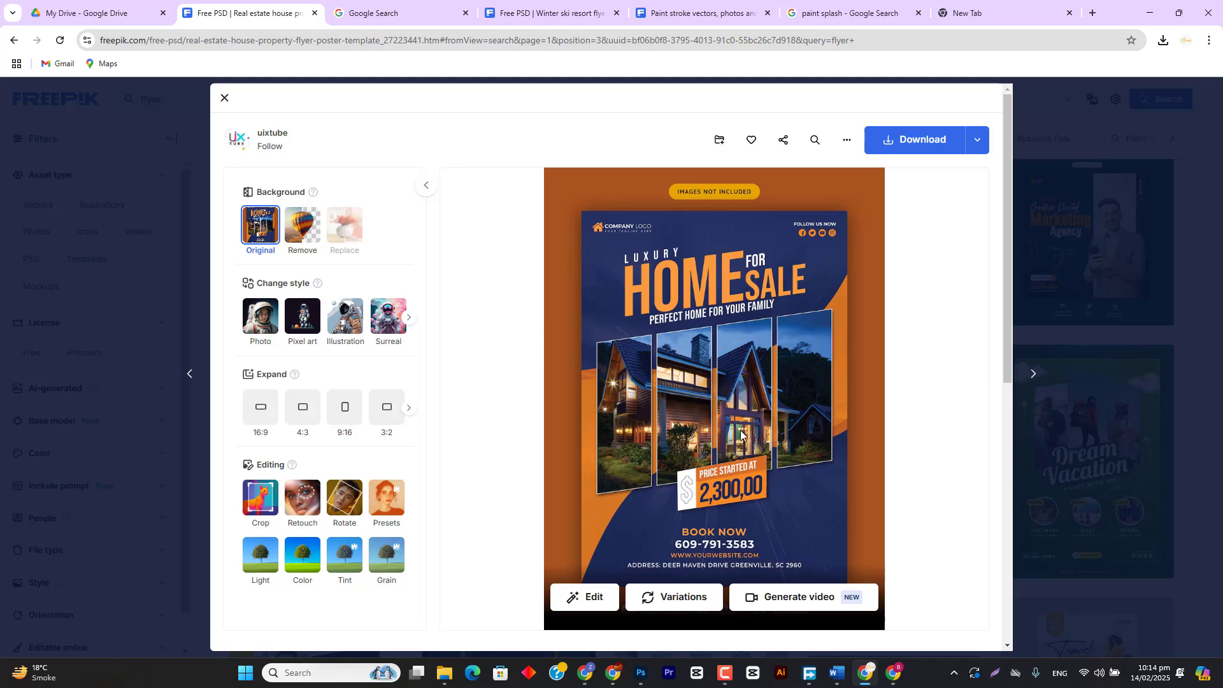
- Switch to Photoshop and draw a black rectangle about 666 by 455 px on the canvas, left of centre
left_click(641, 672)
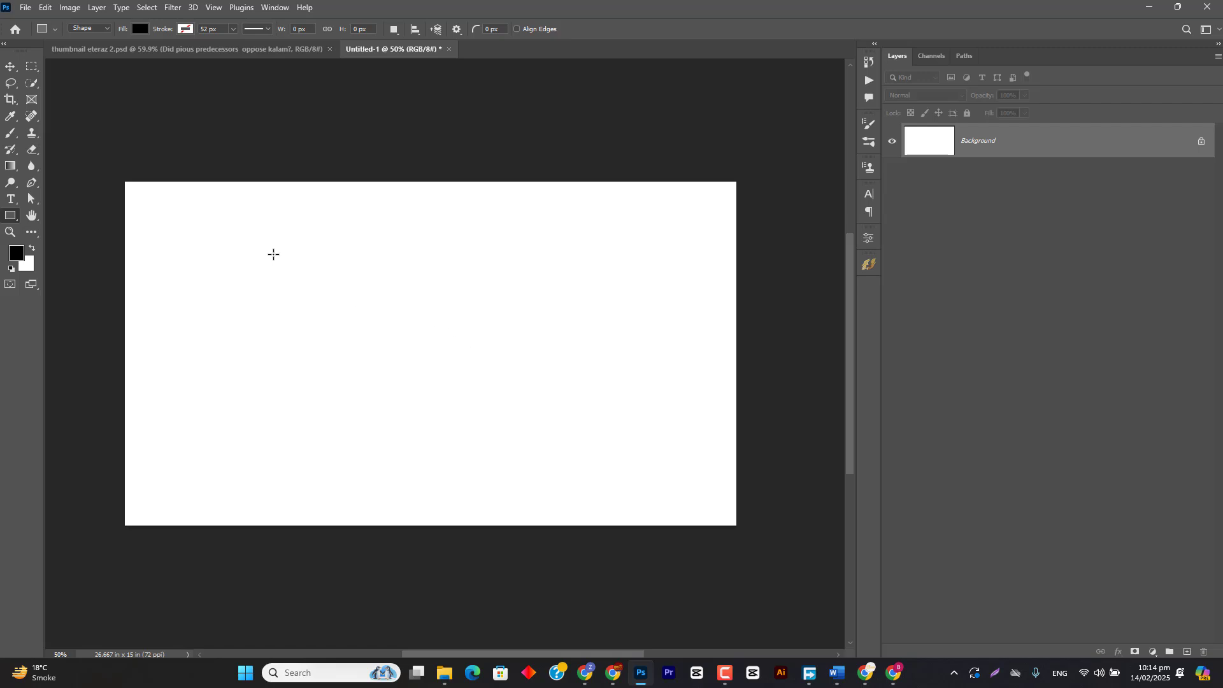
left_click_drag(273, 254, 485, 399)
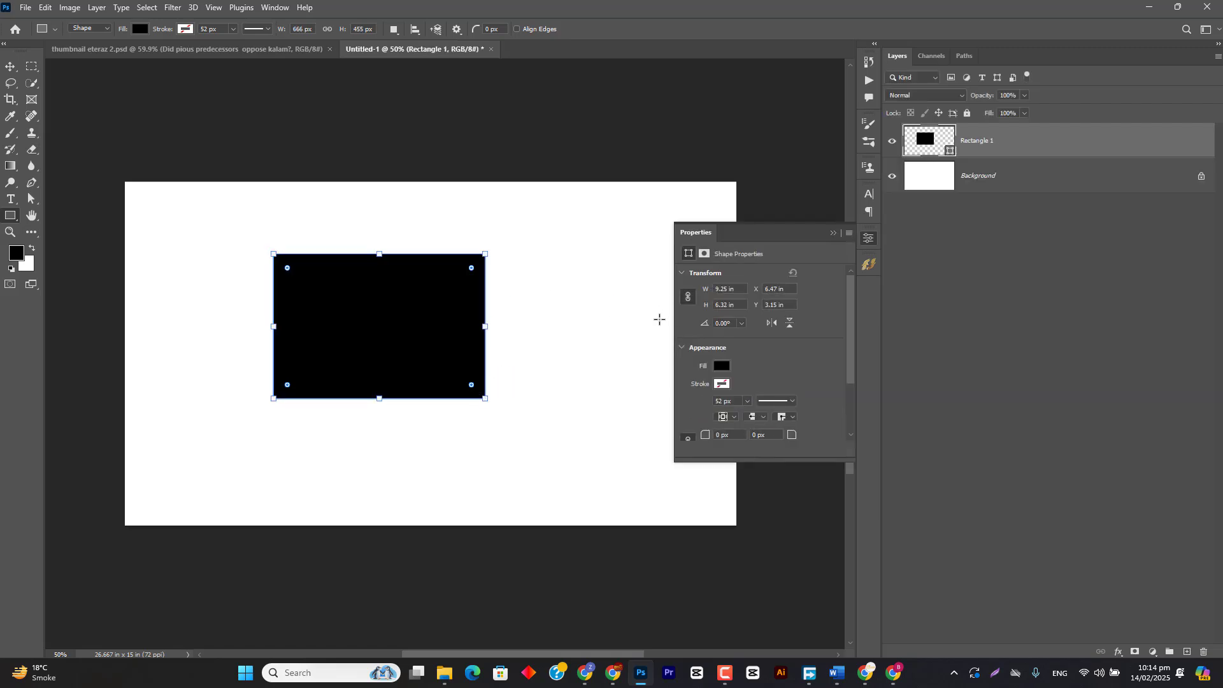
key("v")
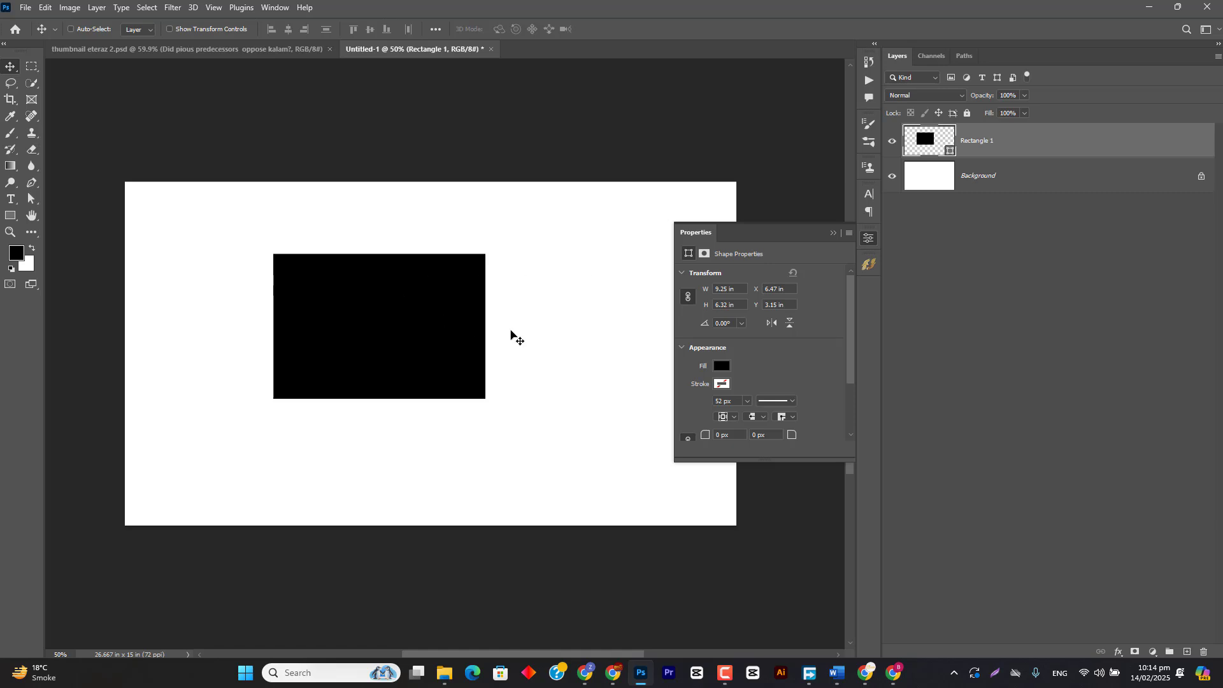
left_click_drag(437, 308, 437, 310)
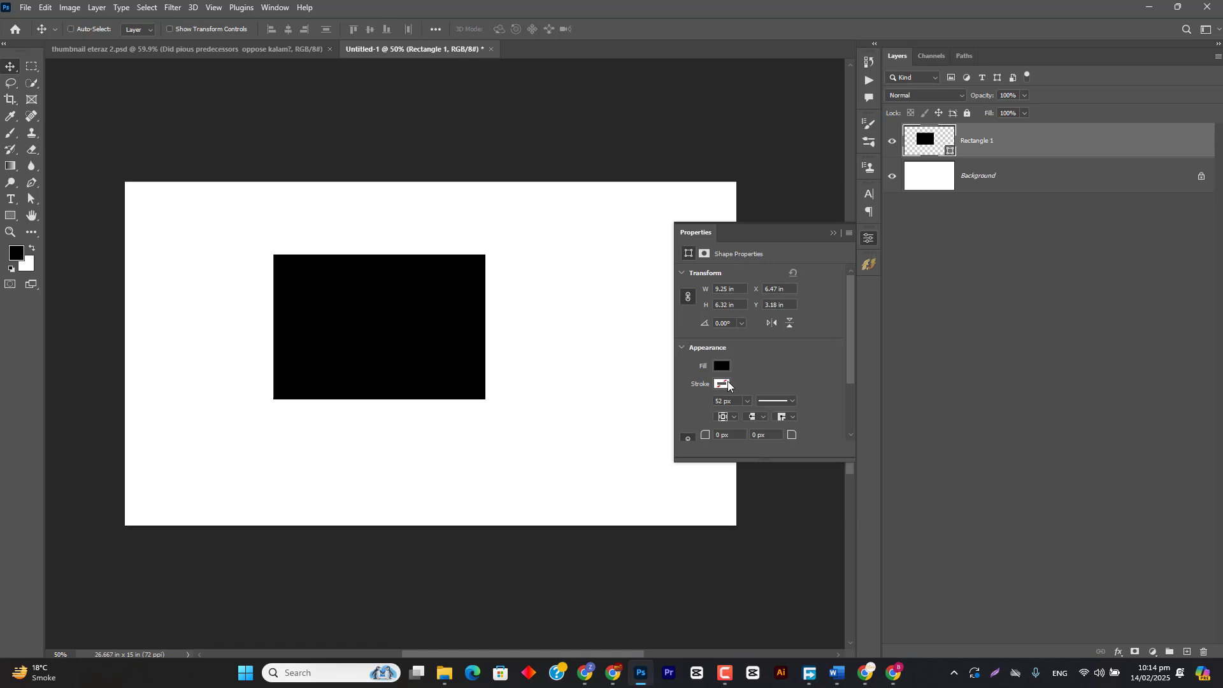
- Try changing the corner radius of the black rectangle and undo the change
scroll(724, 422, "down", 3)
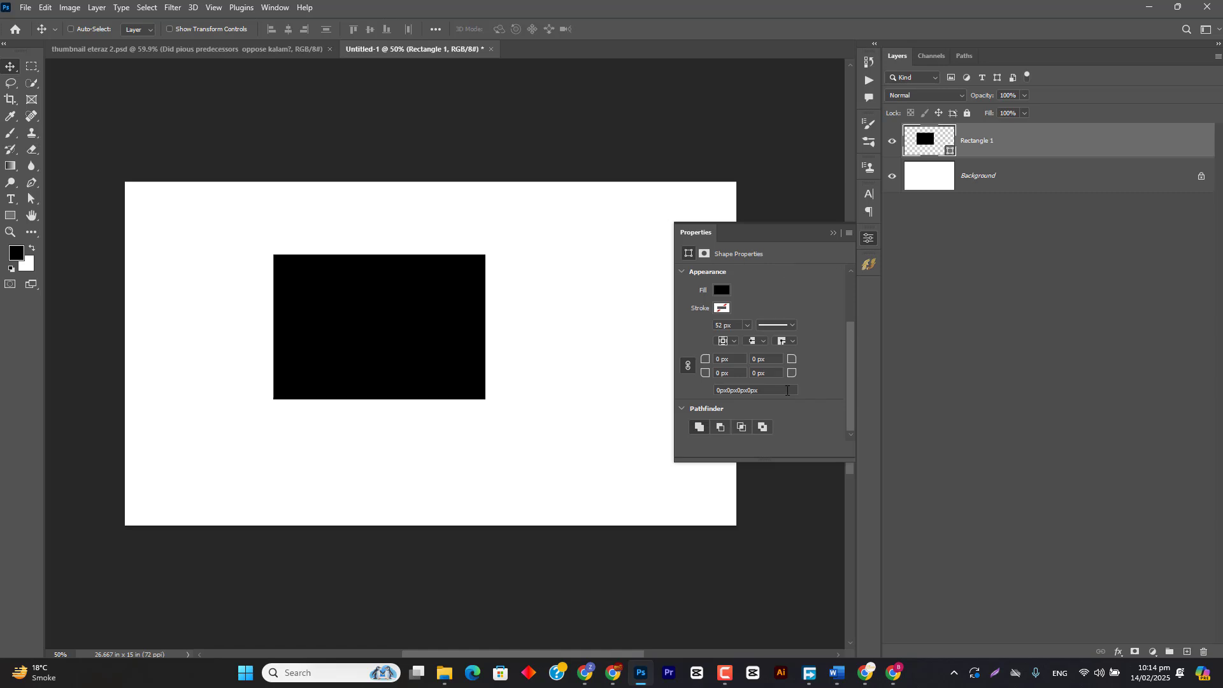
left_click_drag(706, 361, 736, 362)
key("ctrl+z")
scroll(704, 360, "up", 1)
- Try moving the rectangle's upper-left anchor point outward to slant its left edge, and undo the change
key("a")
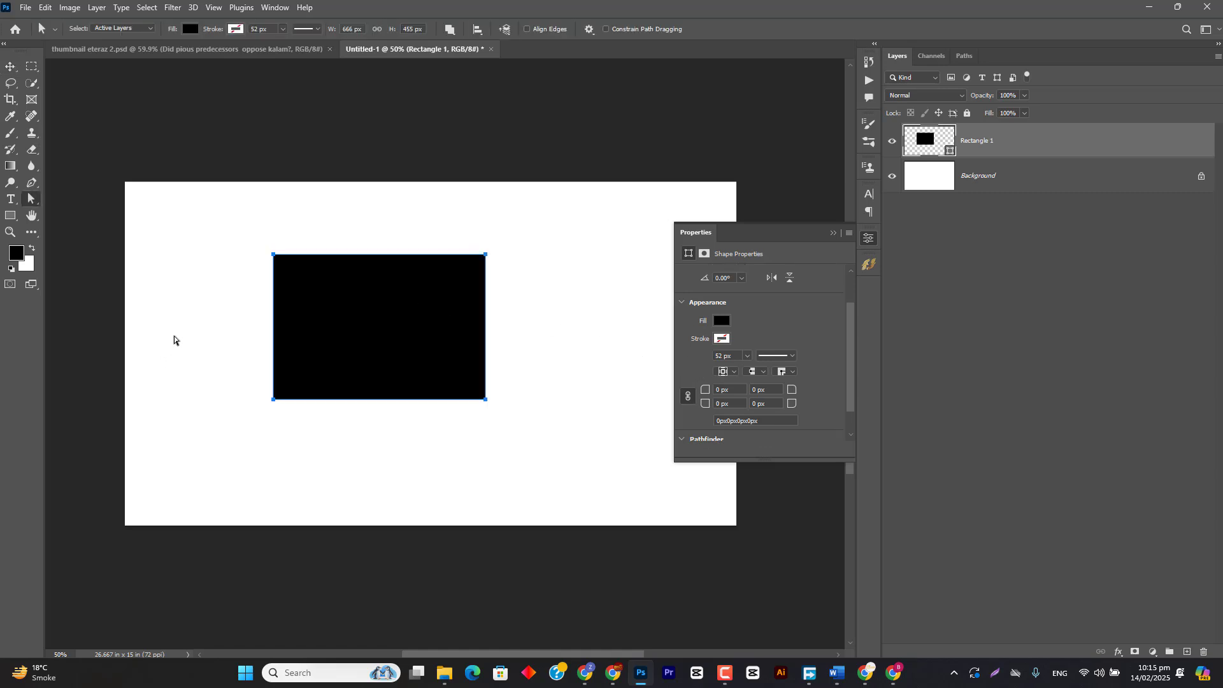
left_click_drag(273, 254, 250, 255)
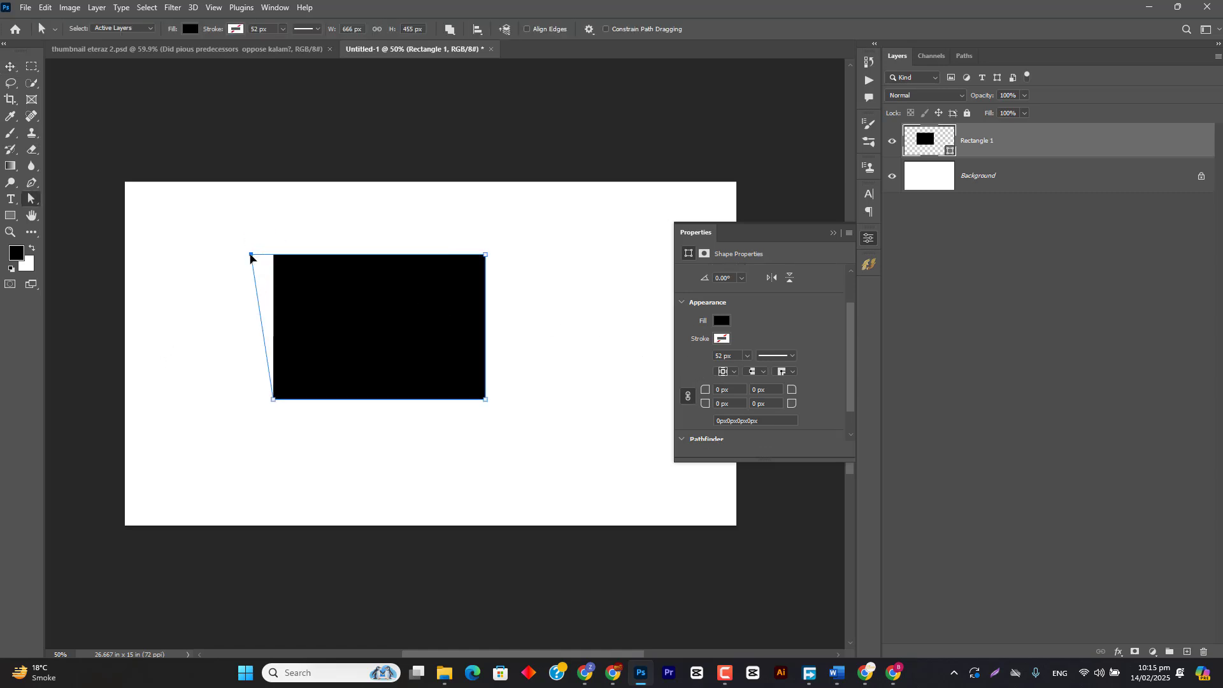
left_click(256, 246)
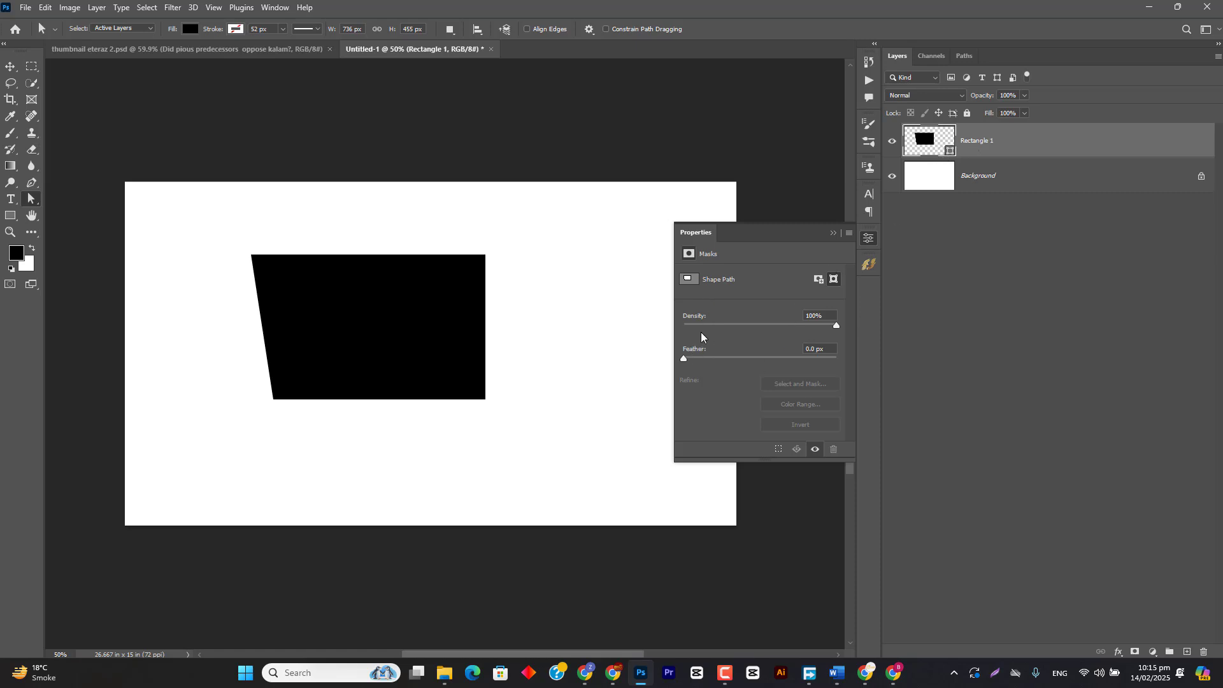
key("ctrl+z")
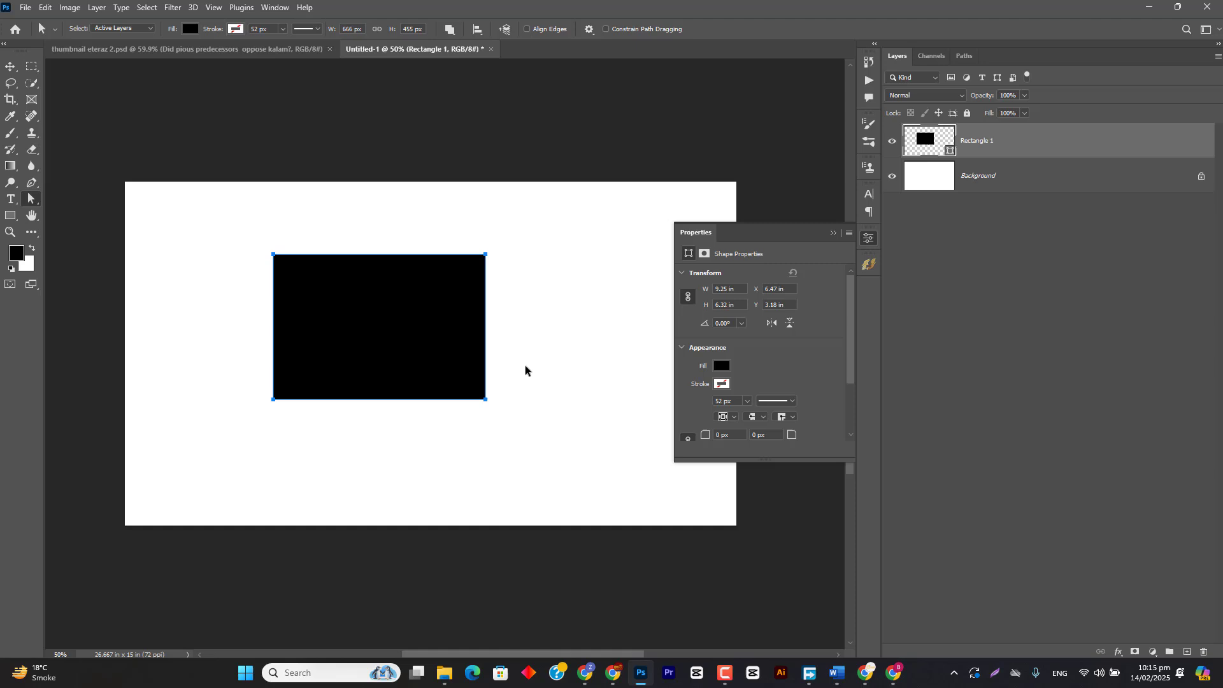
- Select only the rectangle's upper-left anchor point with the Direct Selection tool, then deselect the shape layer
left_click(579, 305)
key("v")
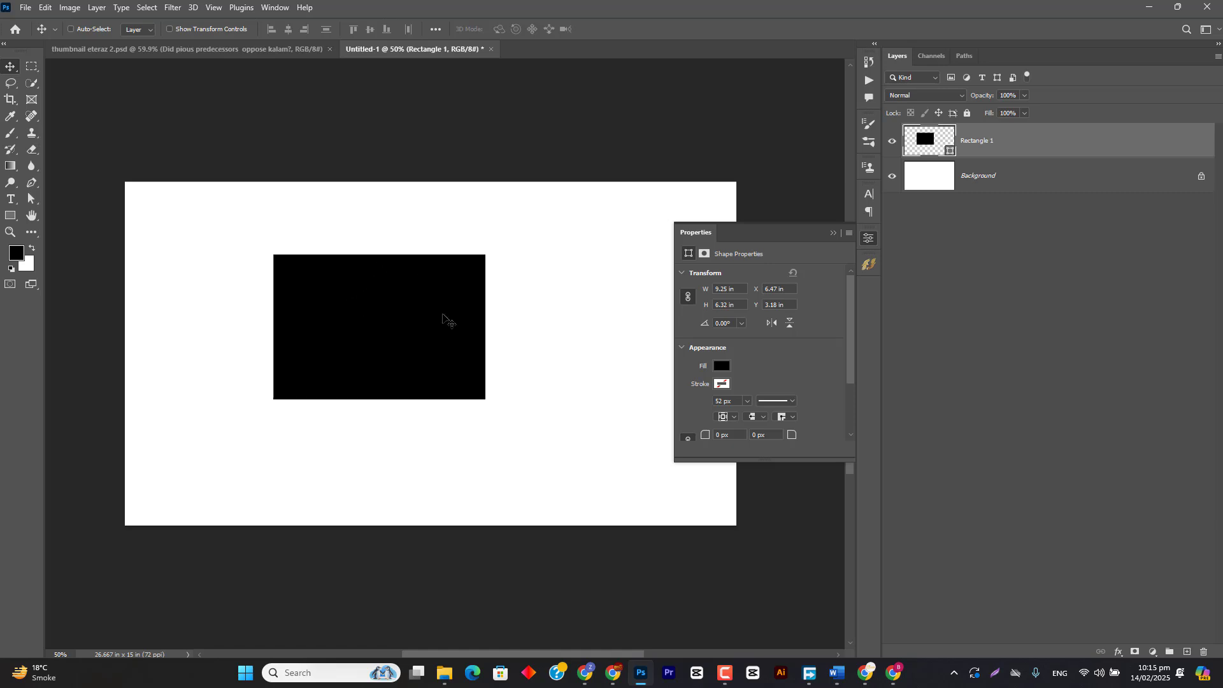
key("a")
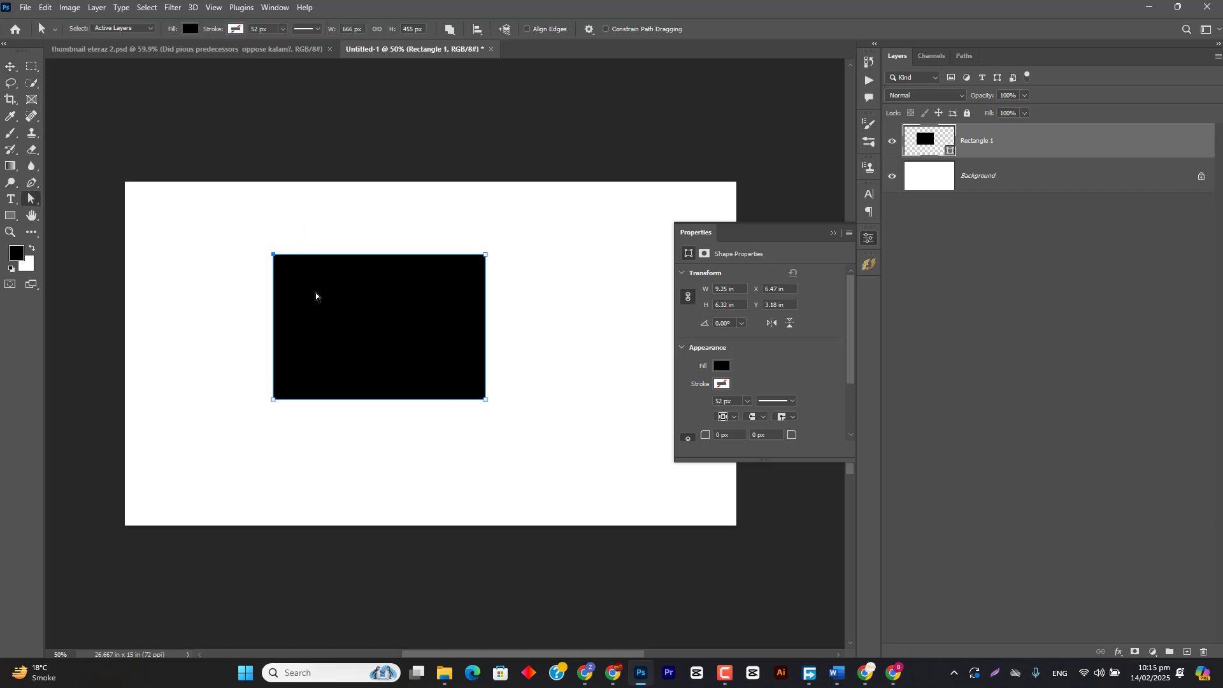
left_click_drag(241, 236, 297, 290)
key("v")
left_click(405, 207, "ctrl")
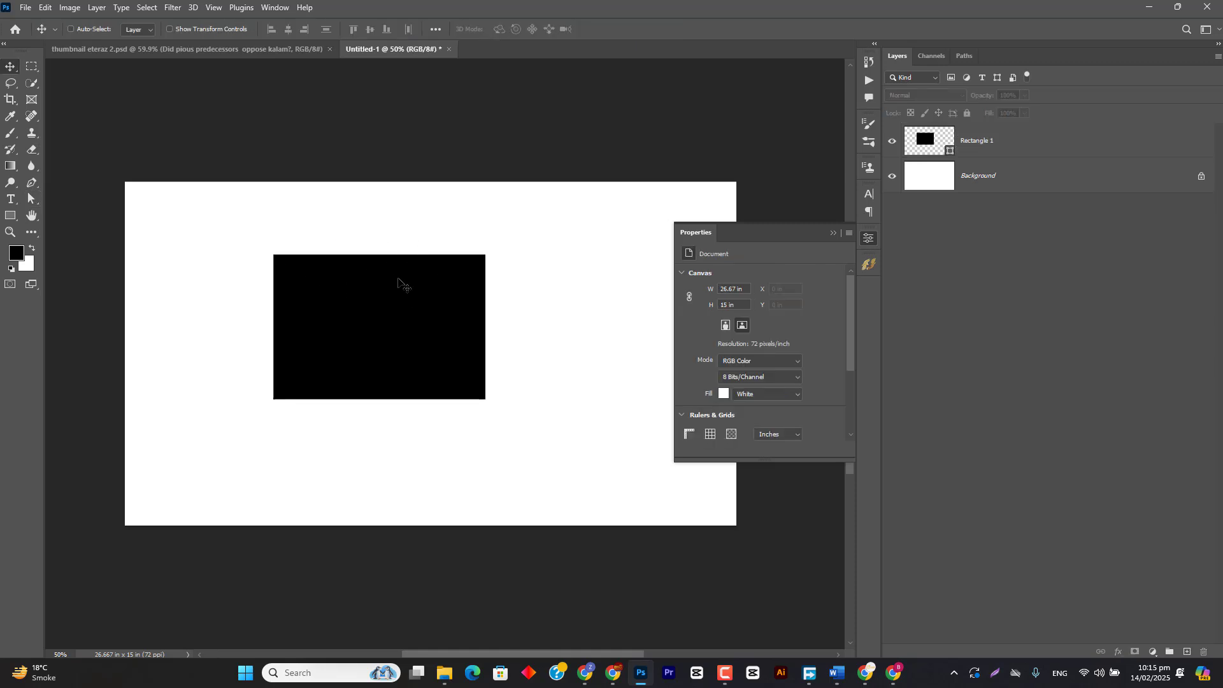
key("a")
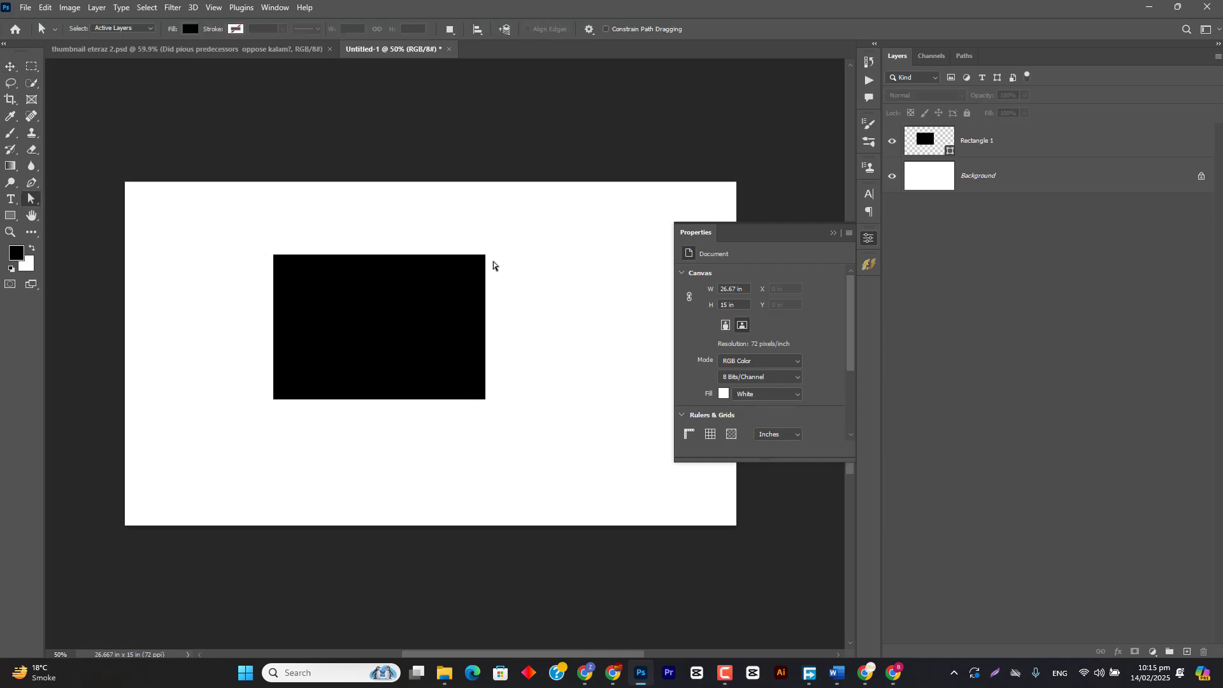
- Switch back to Freepik, close the home flyer preview and examine more flyer designs in the results
left_click(865, 673)
left_click(1076, 280)
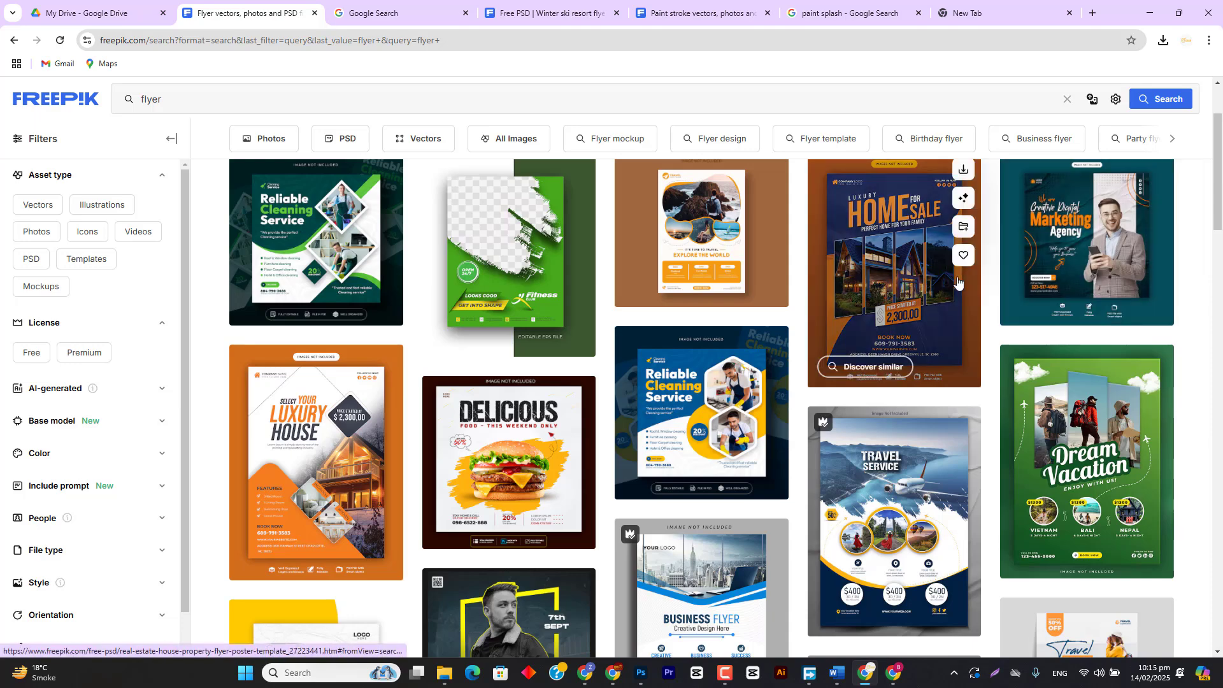
scroll(891, 286, "down", 2)
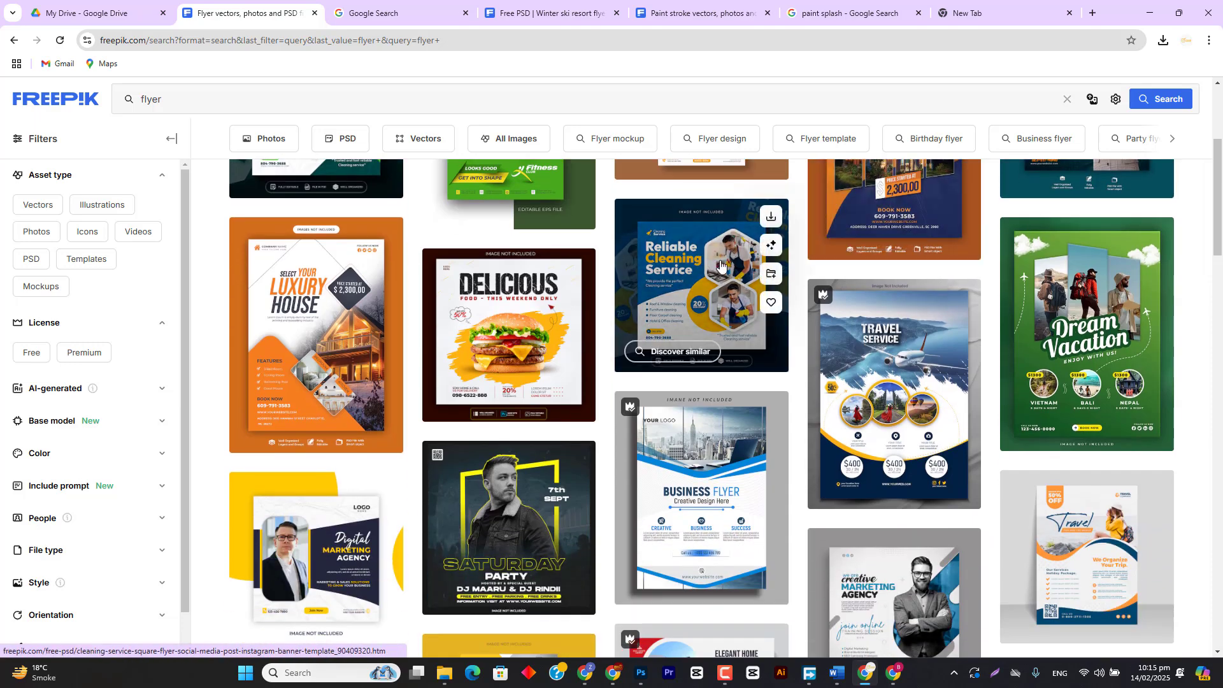
scroll(707, 265, "down", 7)
scroll(704, 270, "down", 8)
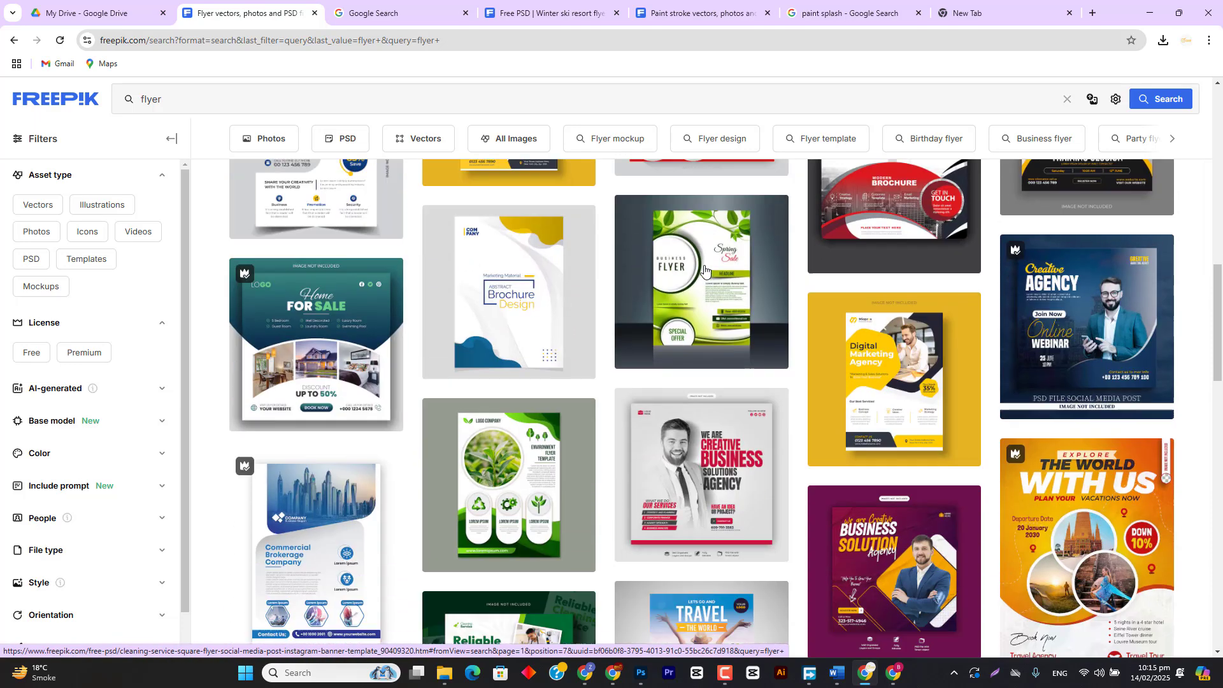
scroll(705, 270, "down", 5)
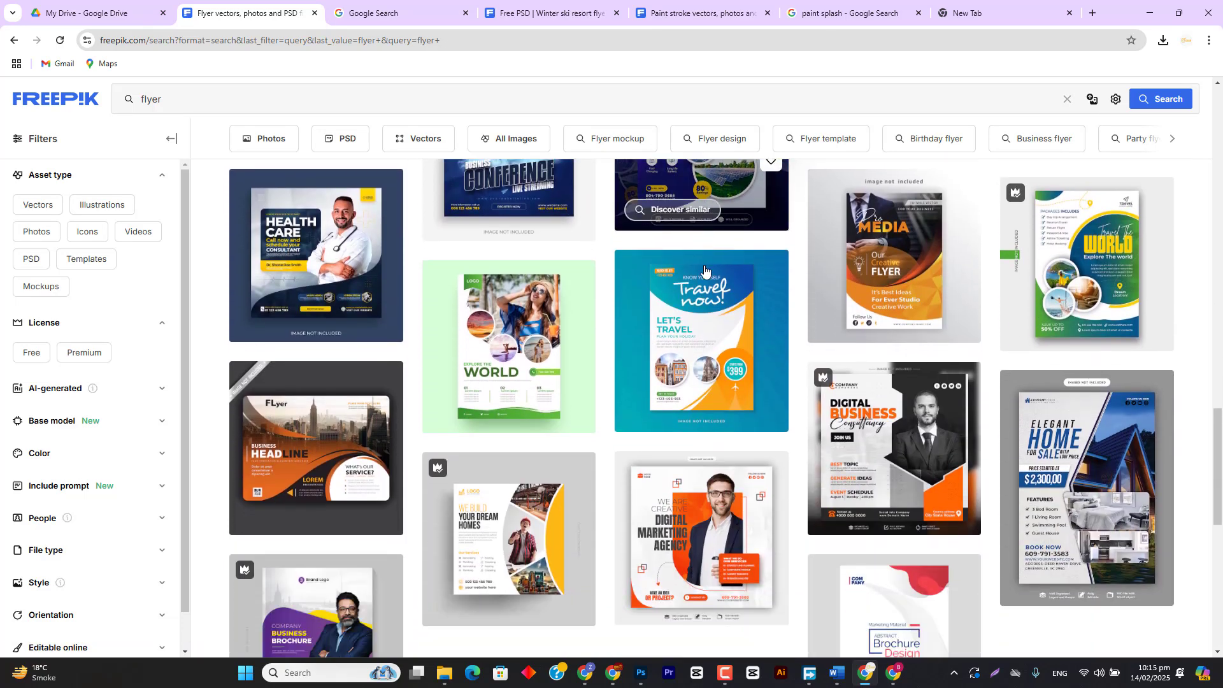
- Open the Elegant Home For Sale flyer on Freepik, copy its image and paste it into the Untitled-1 document in Photoshop
left_click(1083, 523)
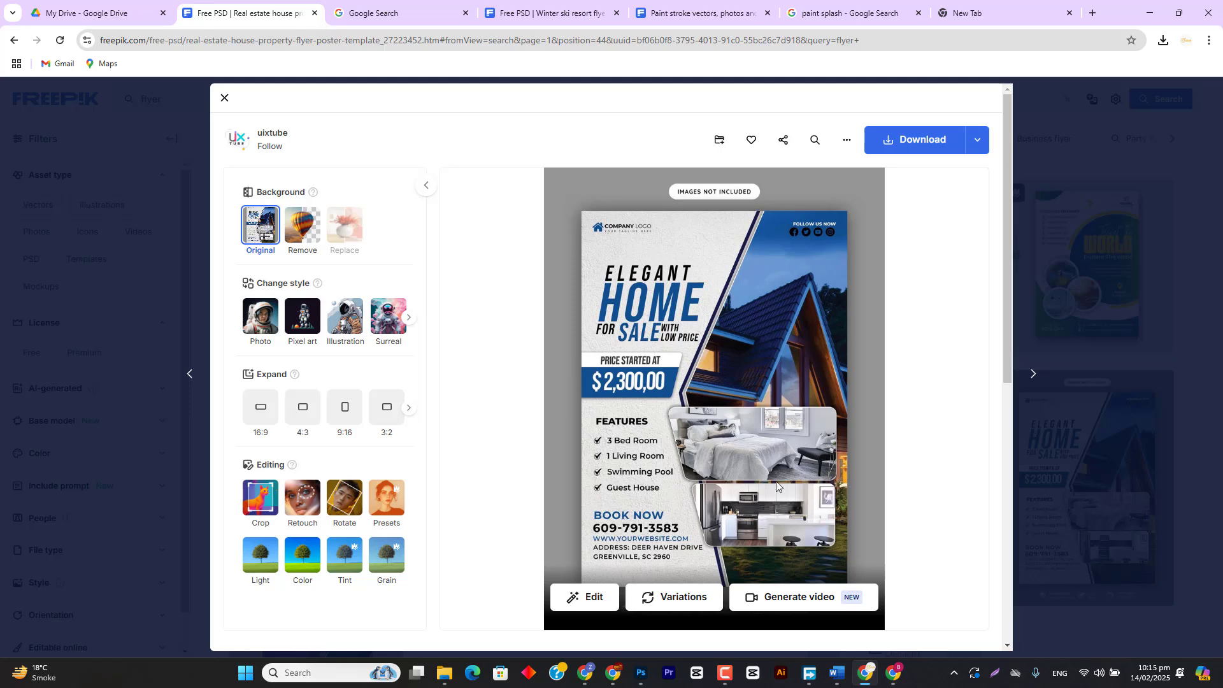
right_click(751, 402)
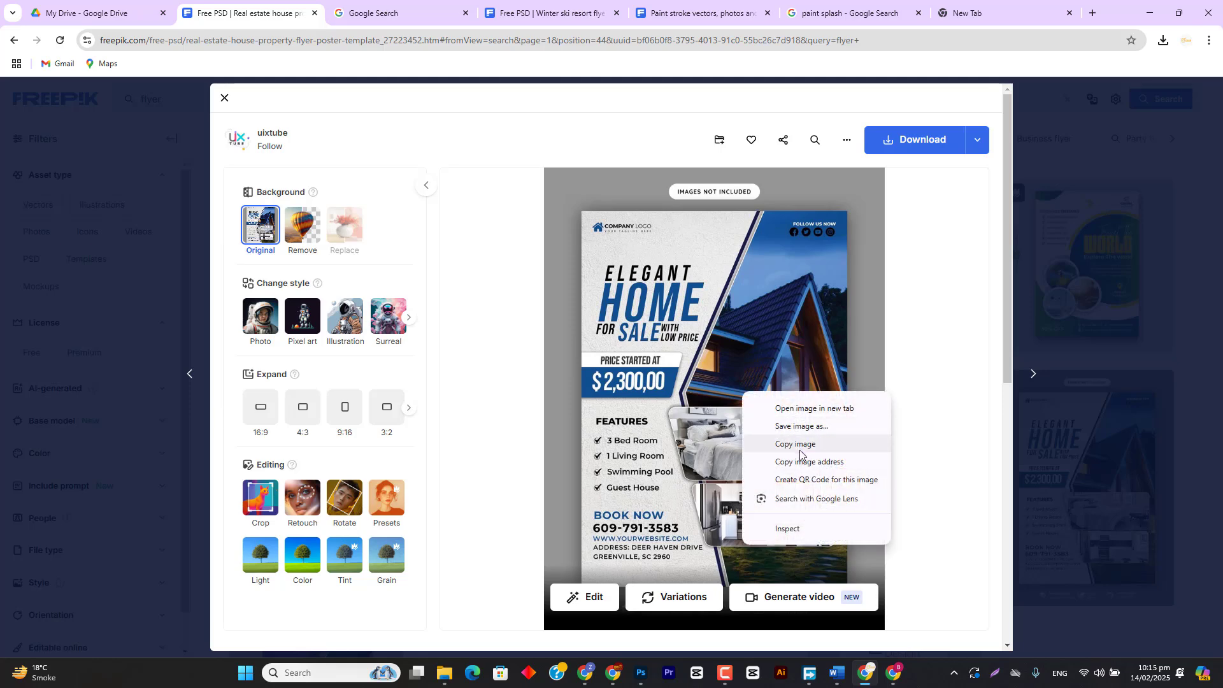
left_click(793, 444)
left_click(642, 673)
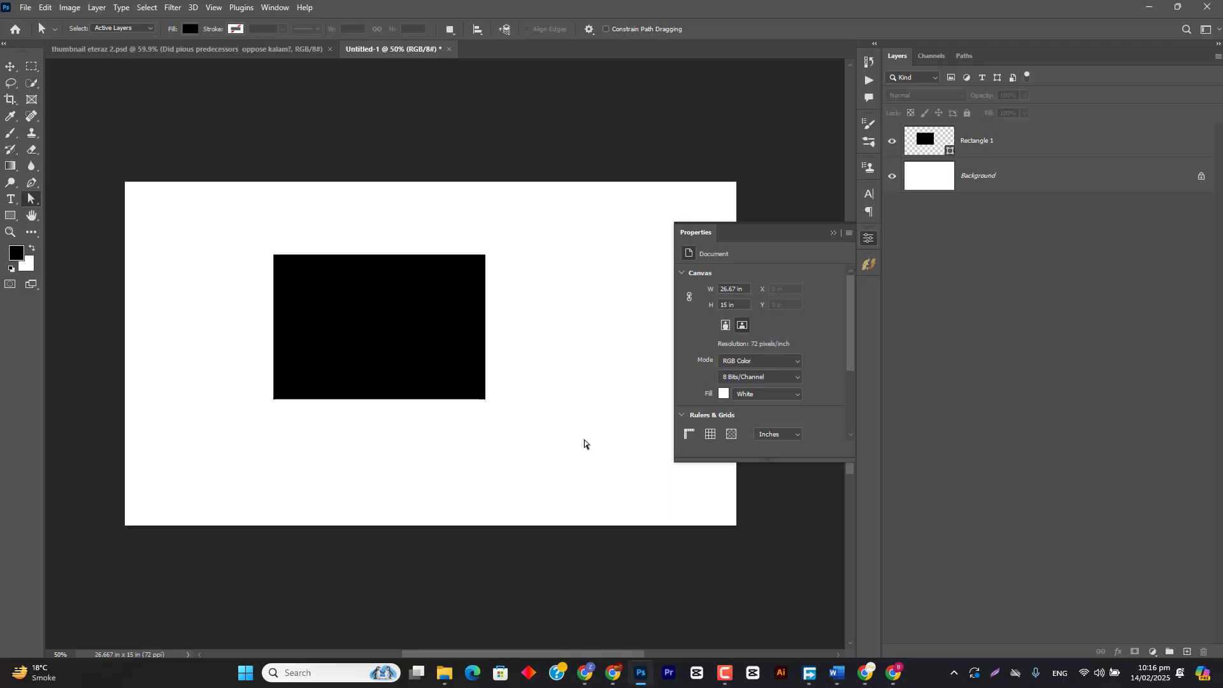
key("ctrl+v")
key("v")
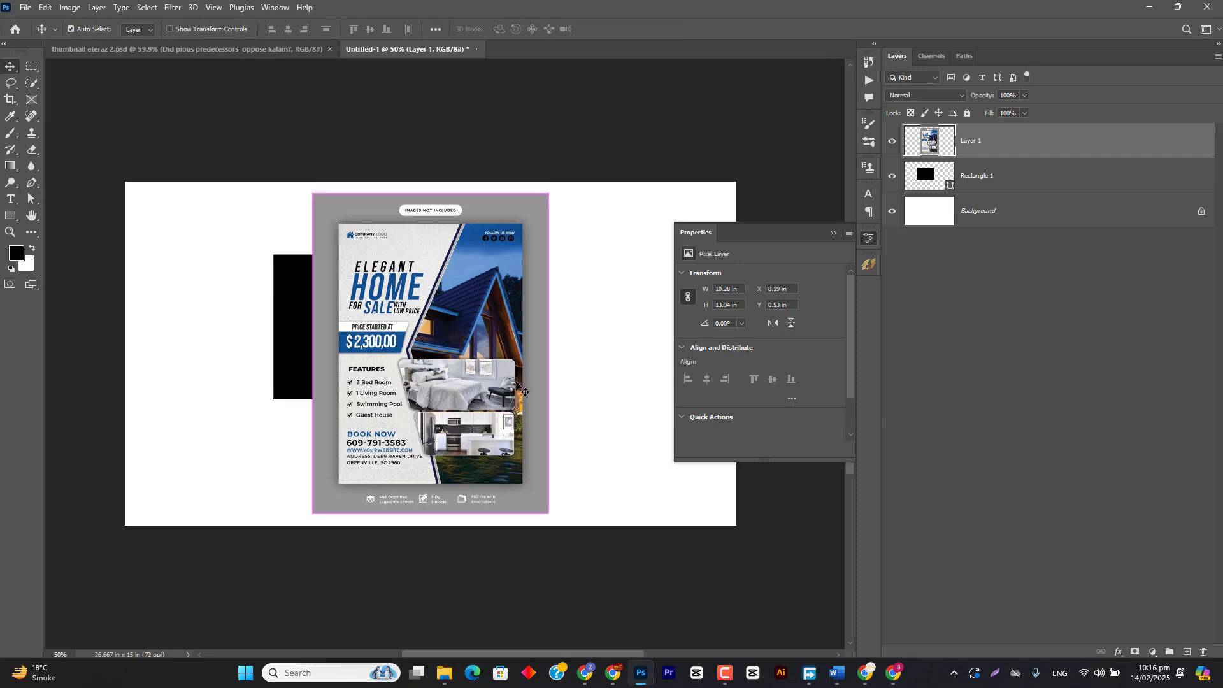
- Enlarge the pasted flyer proportionally about its centre to about 243%
key("ctrl+t")
left_click_drag(550, 352, 717, 354)
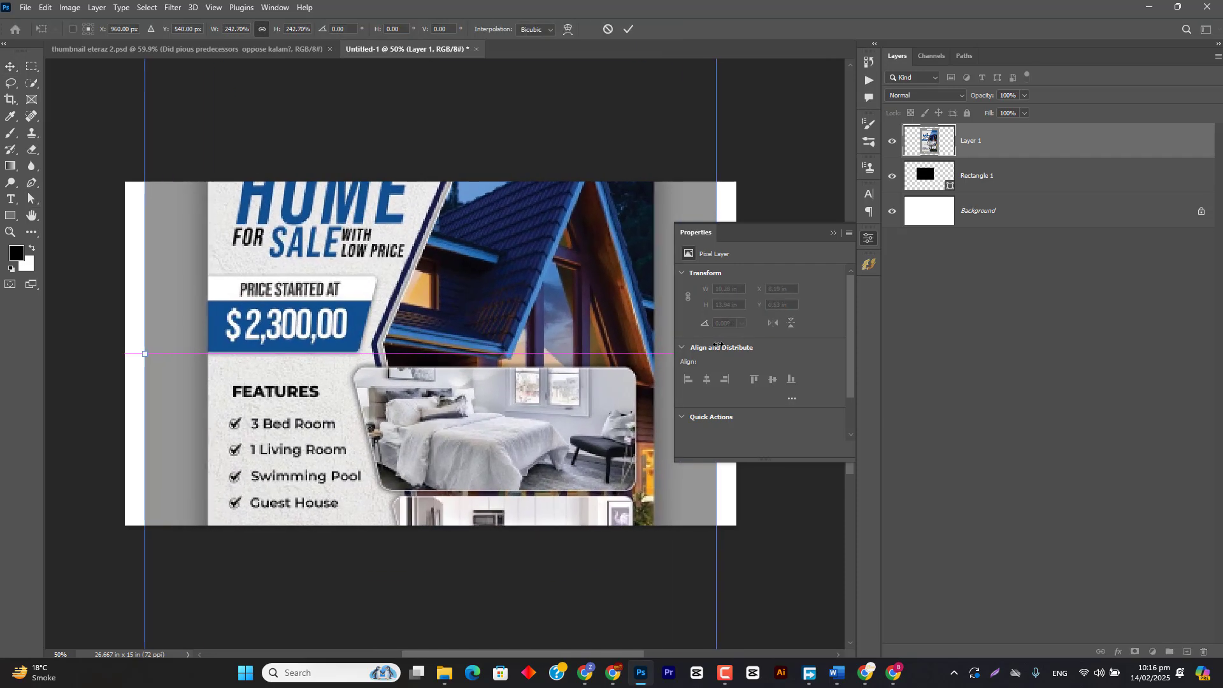
left_click(628, 28)
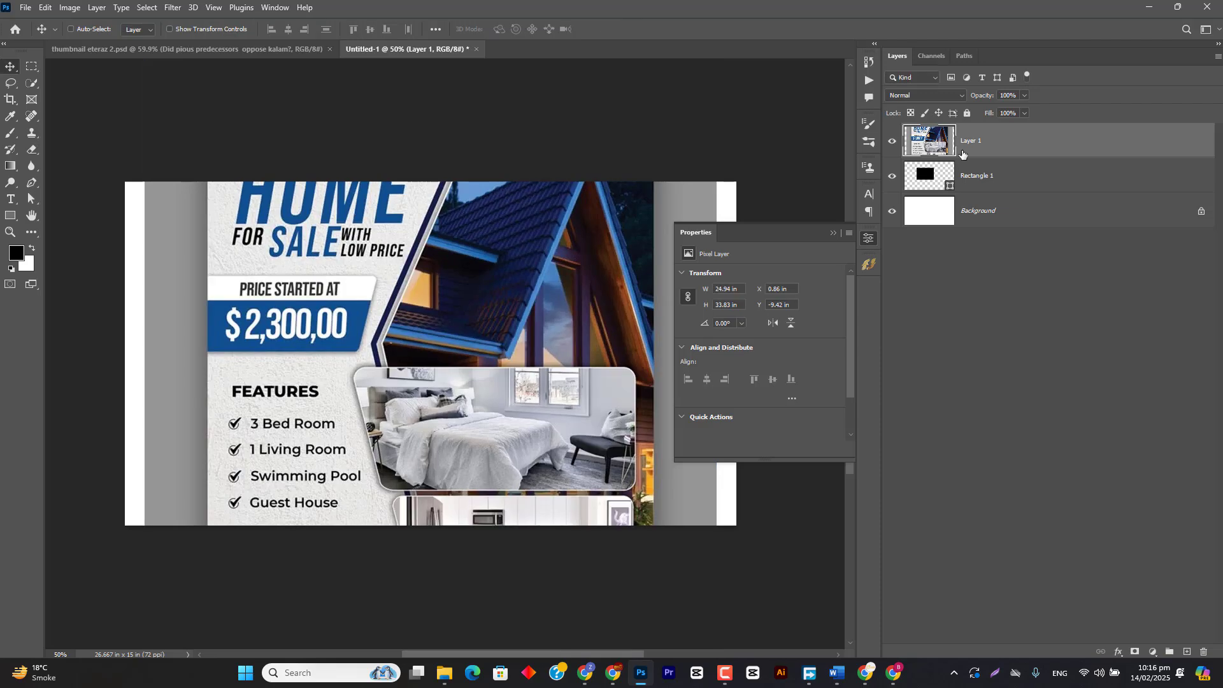
- Bring the black rectangle in front of the flyer and move it over the bedroom photo, aligned to the photo's lower-right corner
left_click_drag(963, 152, 989, 182)
left_click_drag(442, 333, 380, 260)
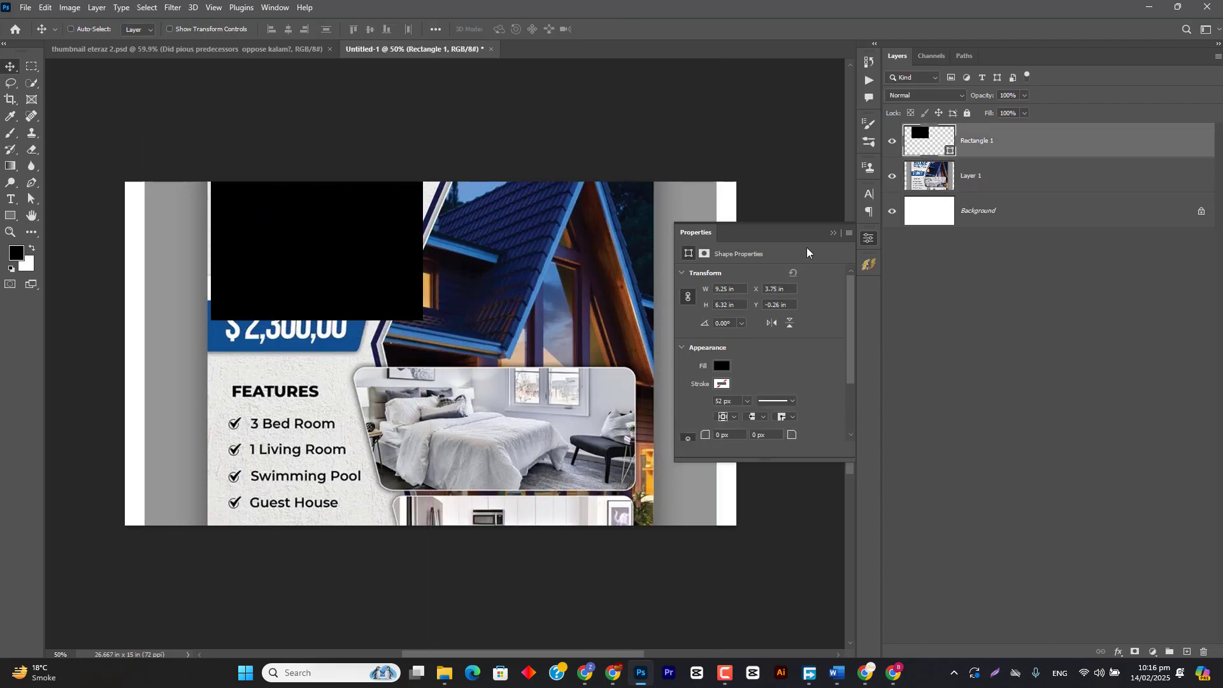
left_click(834, 233)
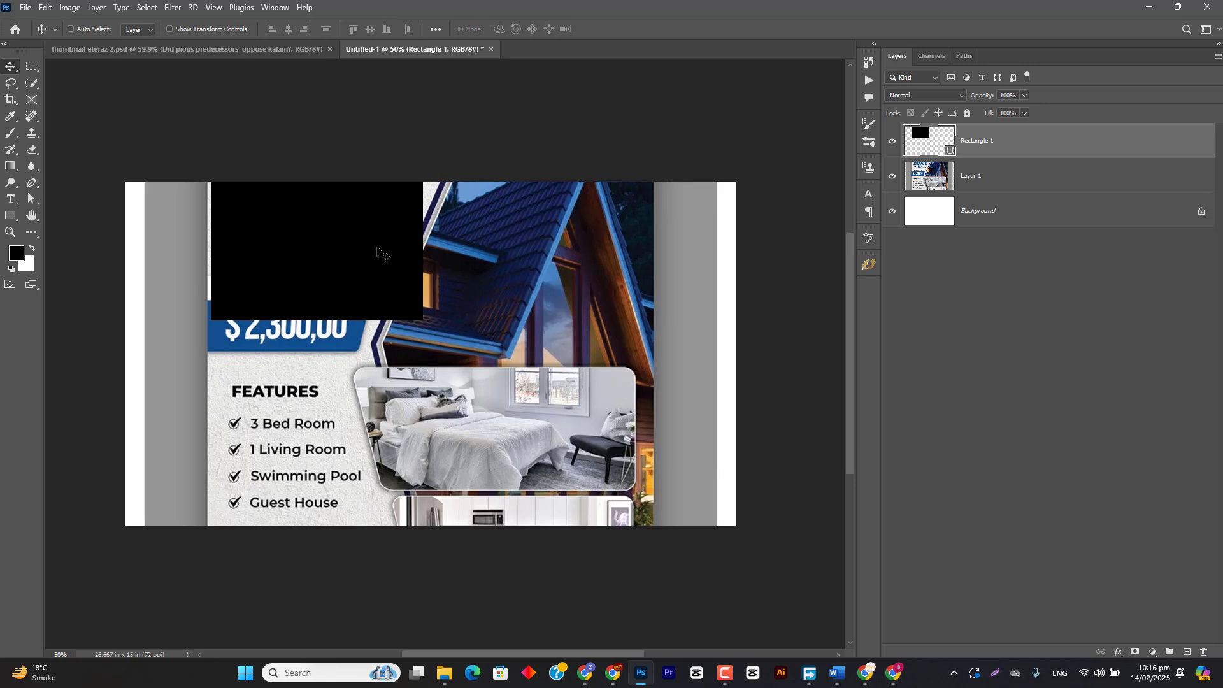
left_click_drag(375, 254, 448, 278)
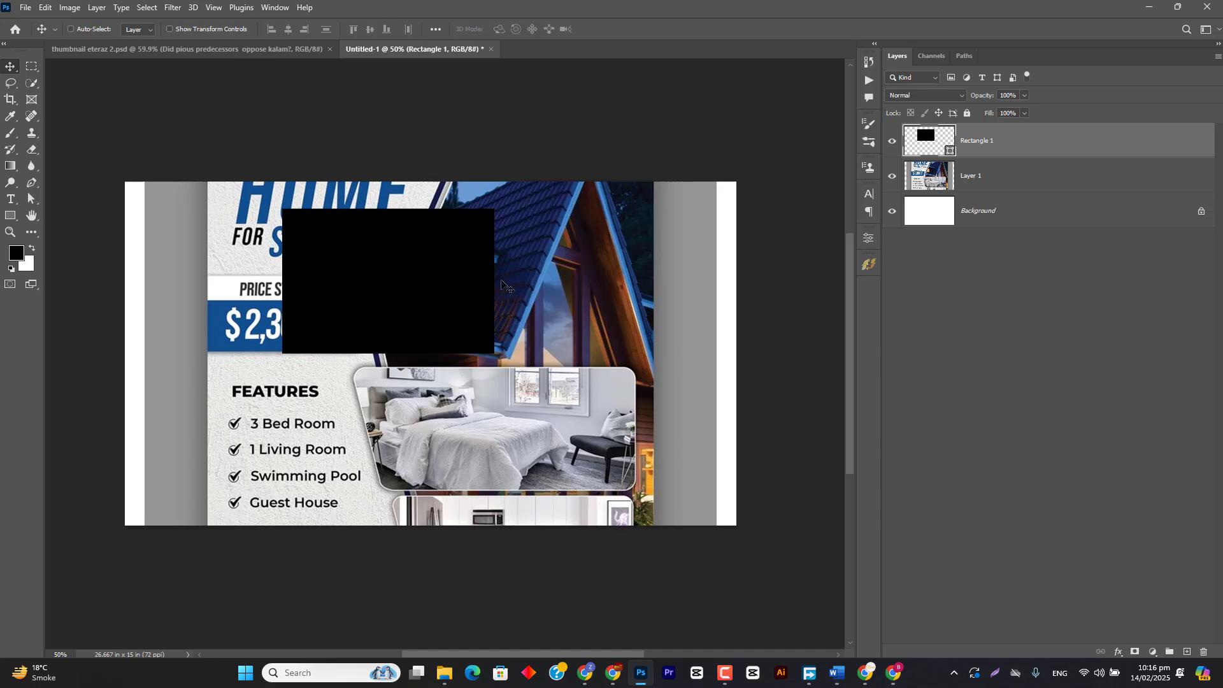
left_click_drag(439, 299, 581, 439)
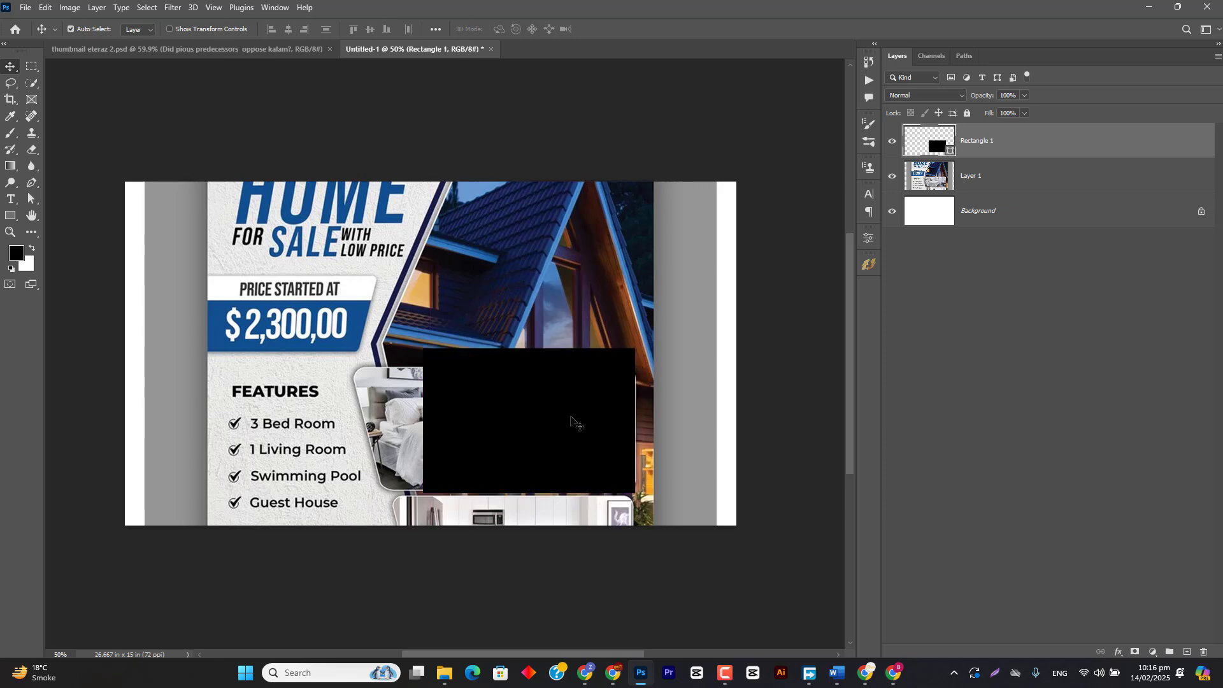
- Resize the rectangle to about 120% width and 87% height so it matches the bedroom photo's height and lower-left corner
key("ctrl+t")
left_click_drag(528, 346, 528, 367)
left_click_drag(424, 432, 381, 431)
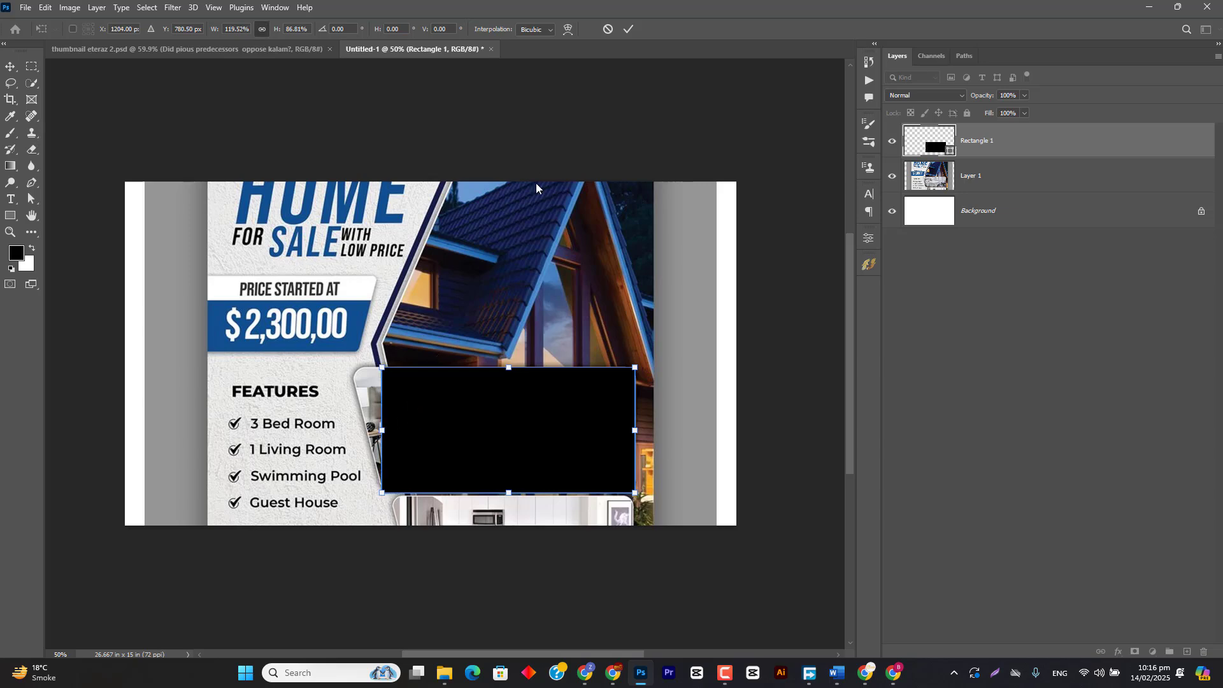
key("Return")
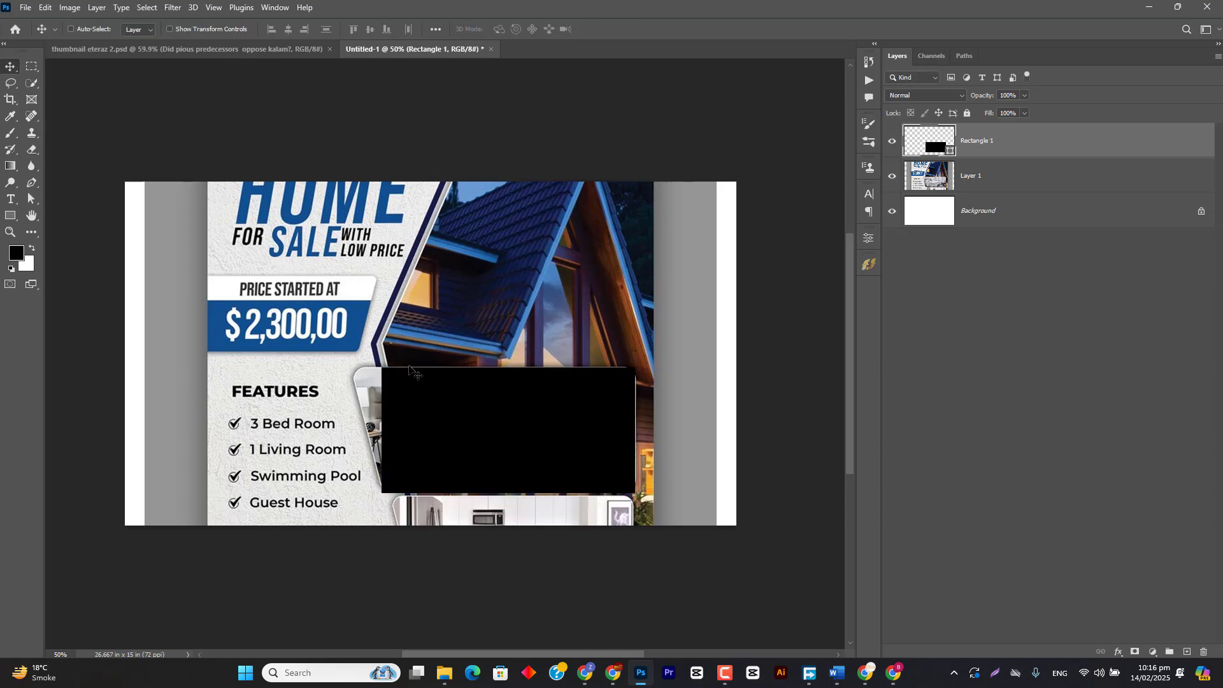
- Move the rectangle's upper-left anchor point outward to slant its left edge along the bedroom photo, making it about 890 px wide
key("a")
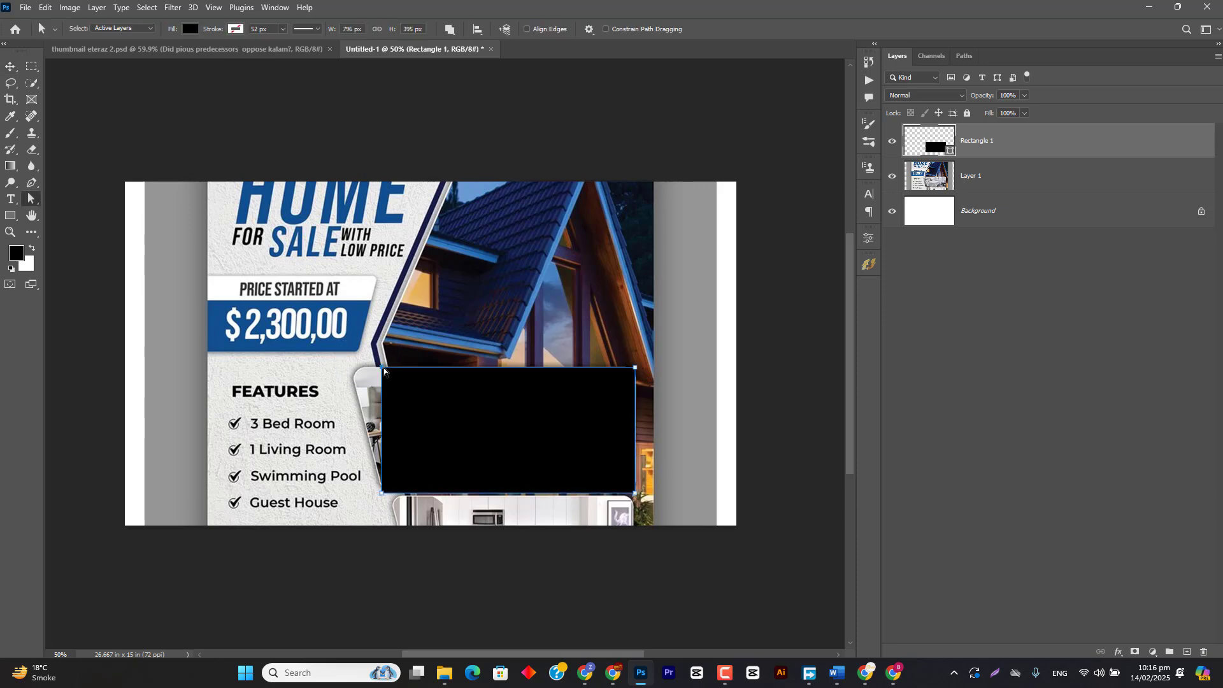
left_click_drag(384, 369, 355, 371)
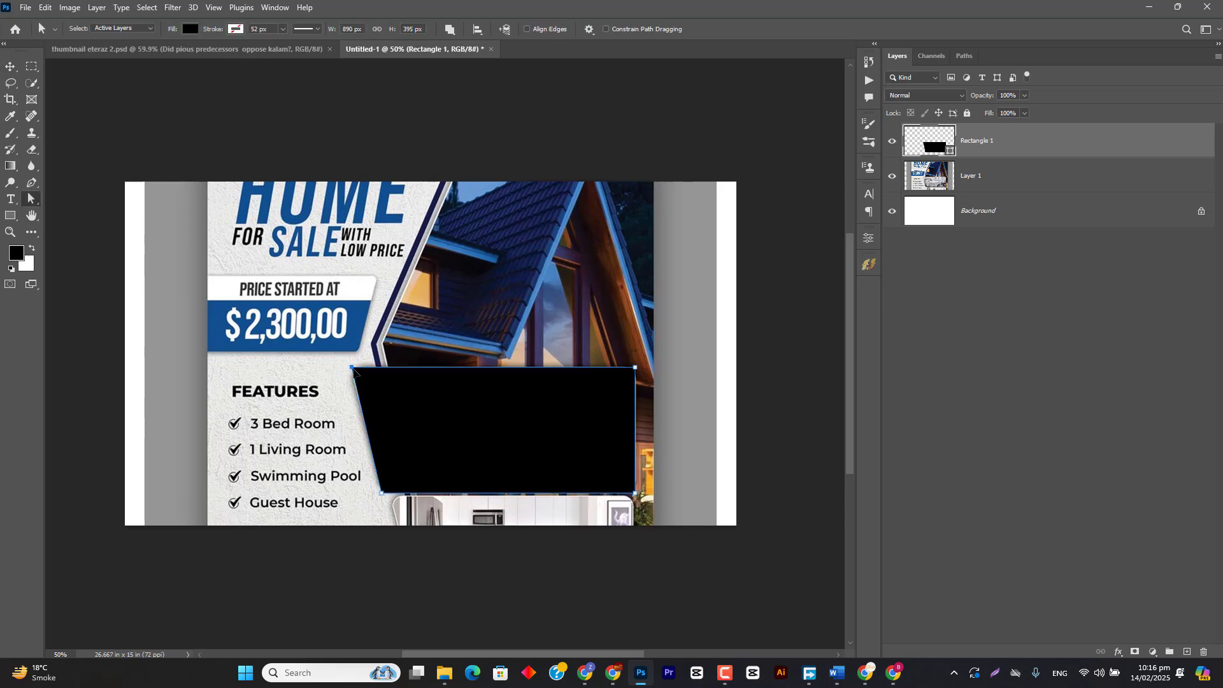
key("Return")
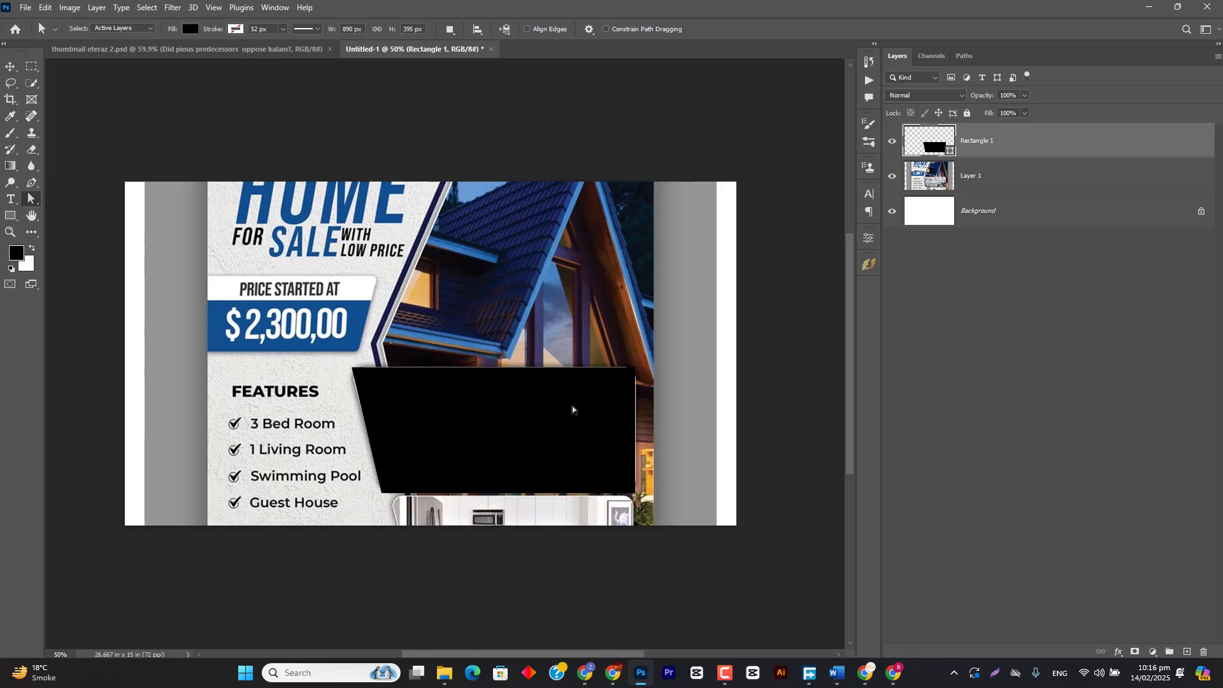
- Check the slanted rectangle's shape properties for corner radius options
key("u")
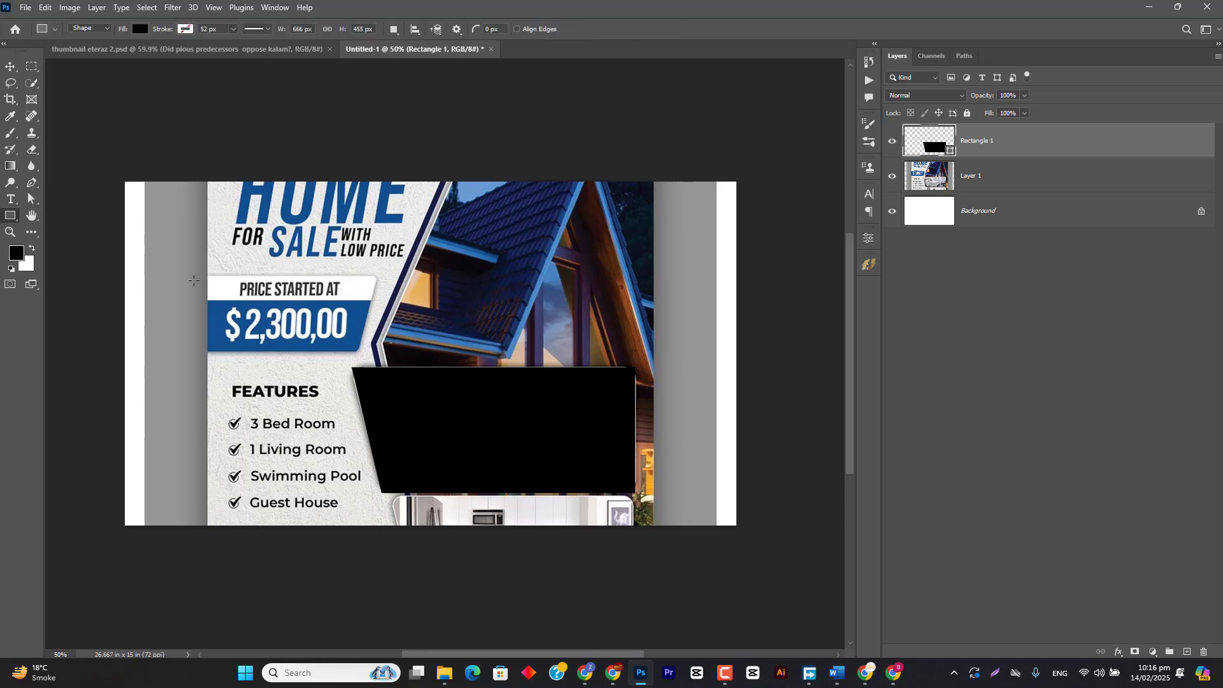
left_click(11, 68)
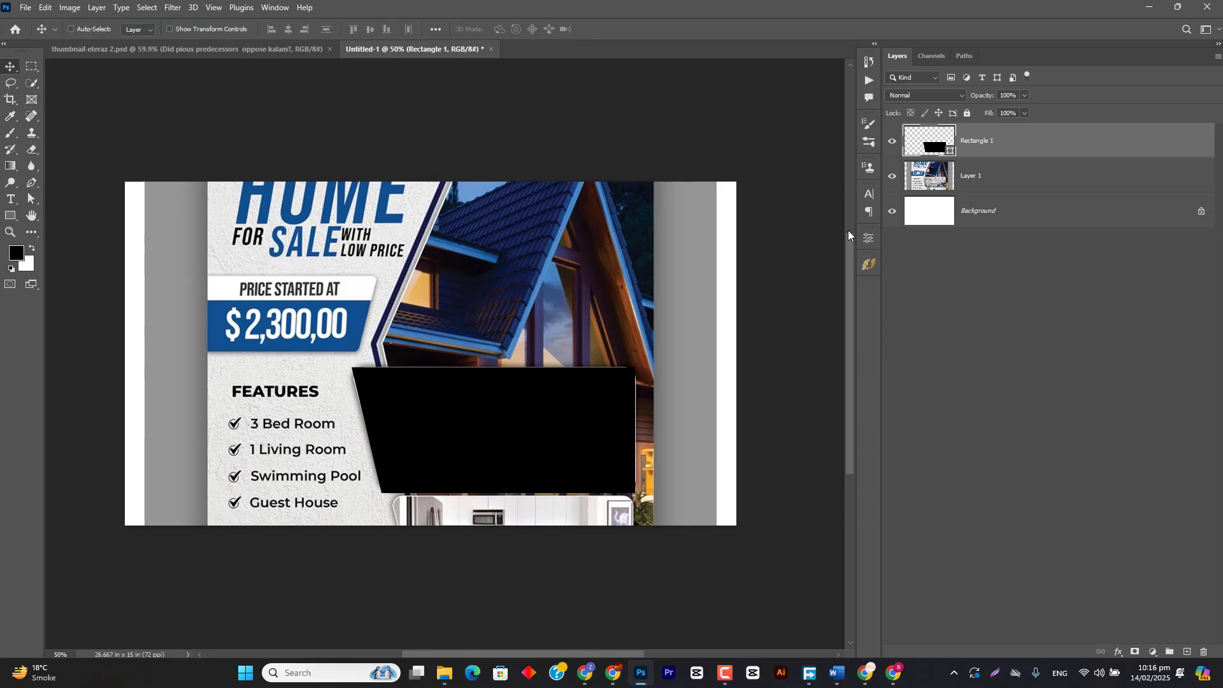
left_click(947, 172)
left_click(948, 141)
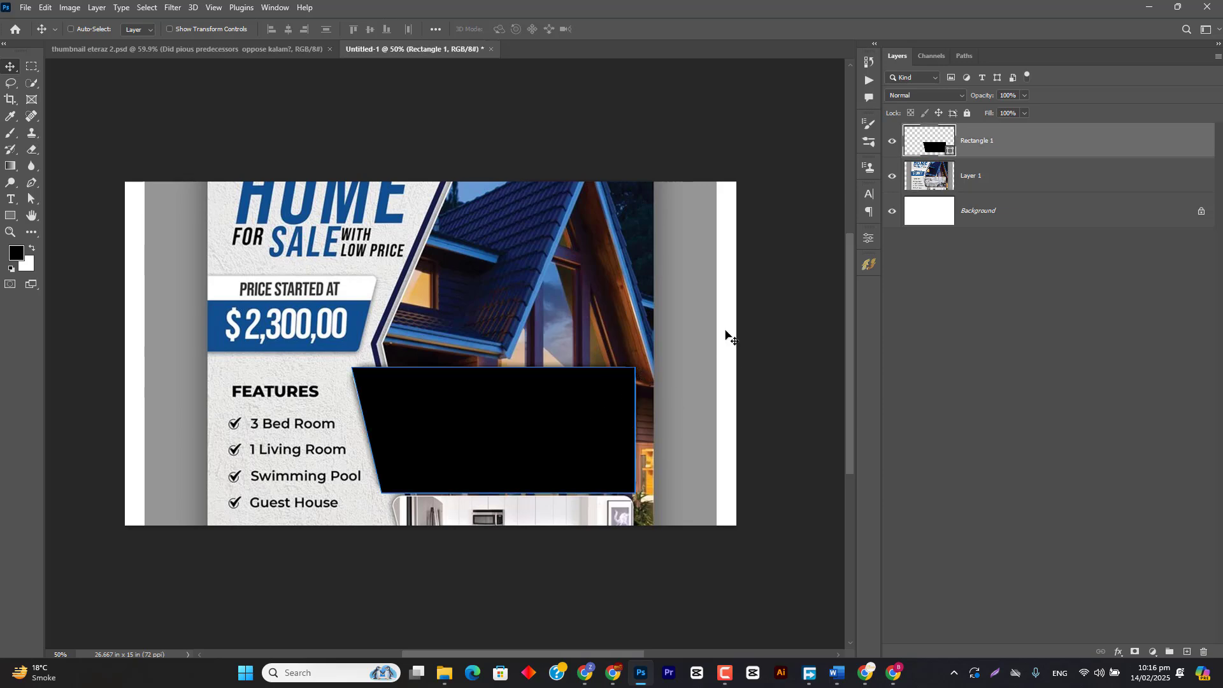
left_click(868, 238)
scroll(731, 376, "down", 1)
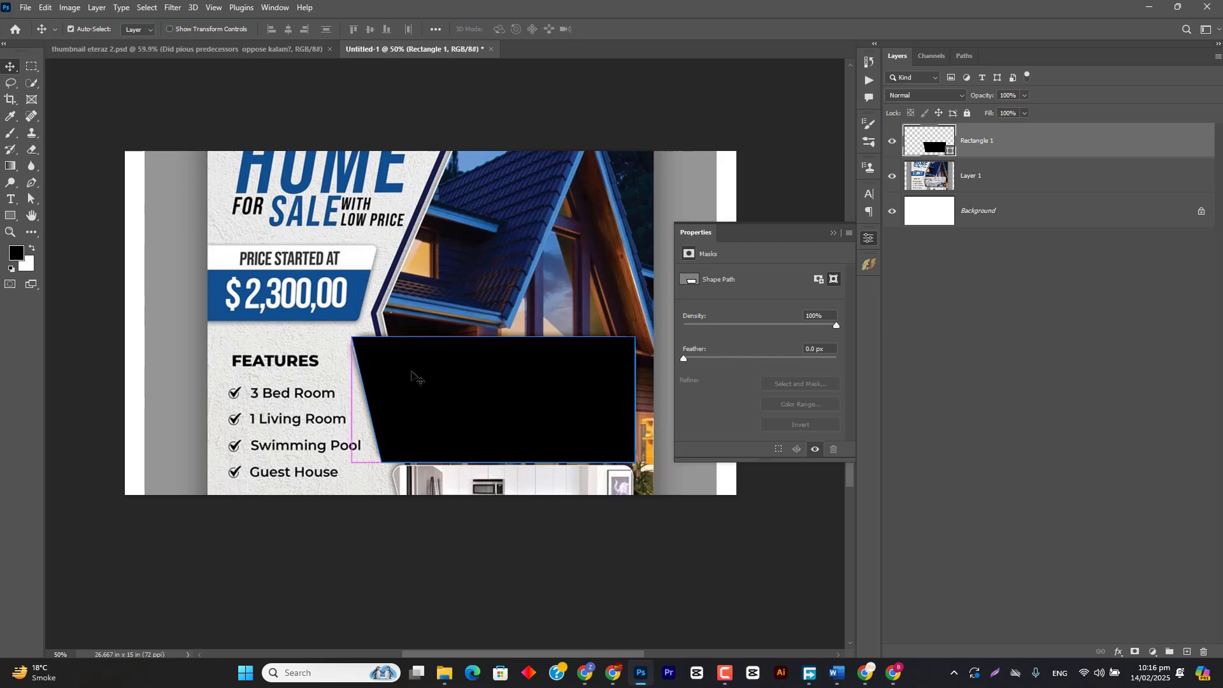
- Undo the rectangle's slanting, resizing, moves and reordering, as well as the flyer's enlargement
key("ctrl+z")
key("ctrl+z")
key("ctrl+z")
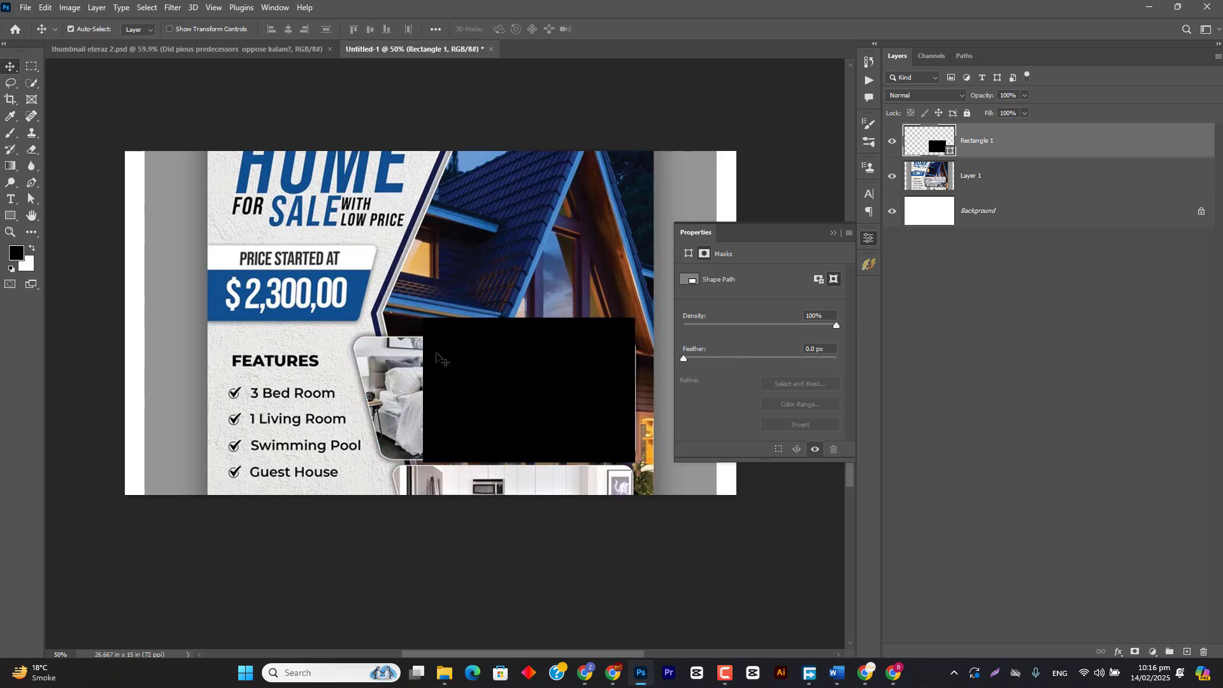
key("ctrl+z")
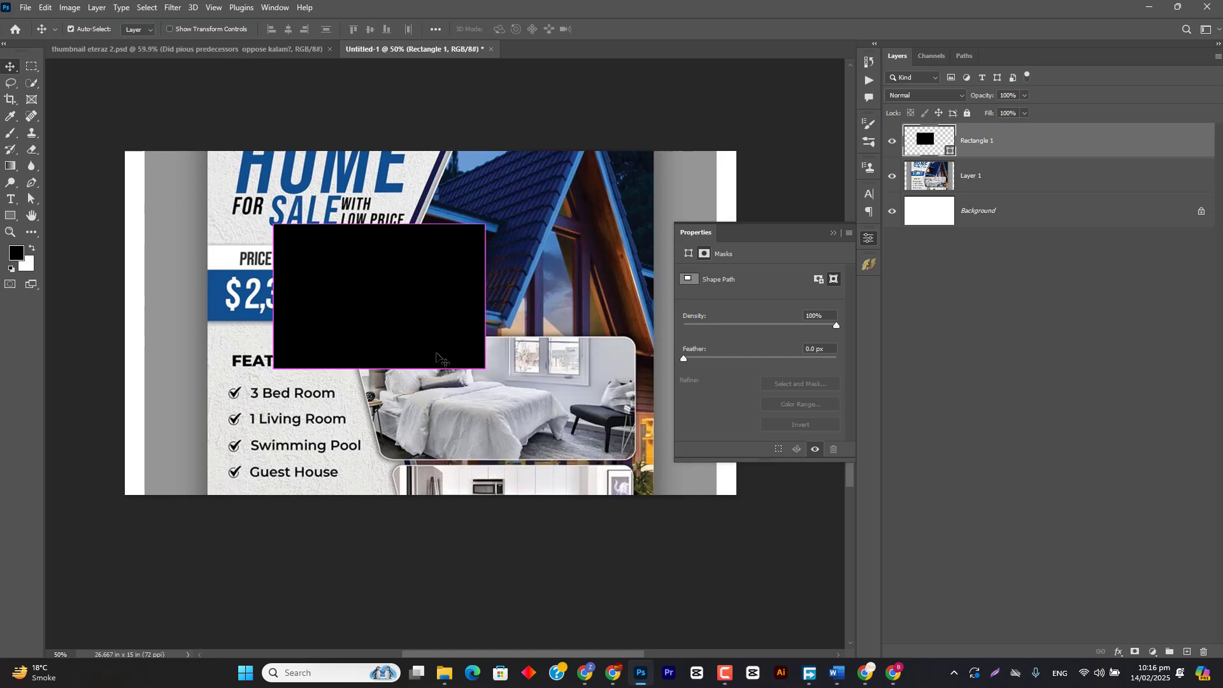
key("ctrl+bracketleft")
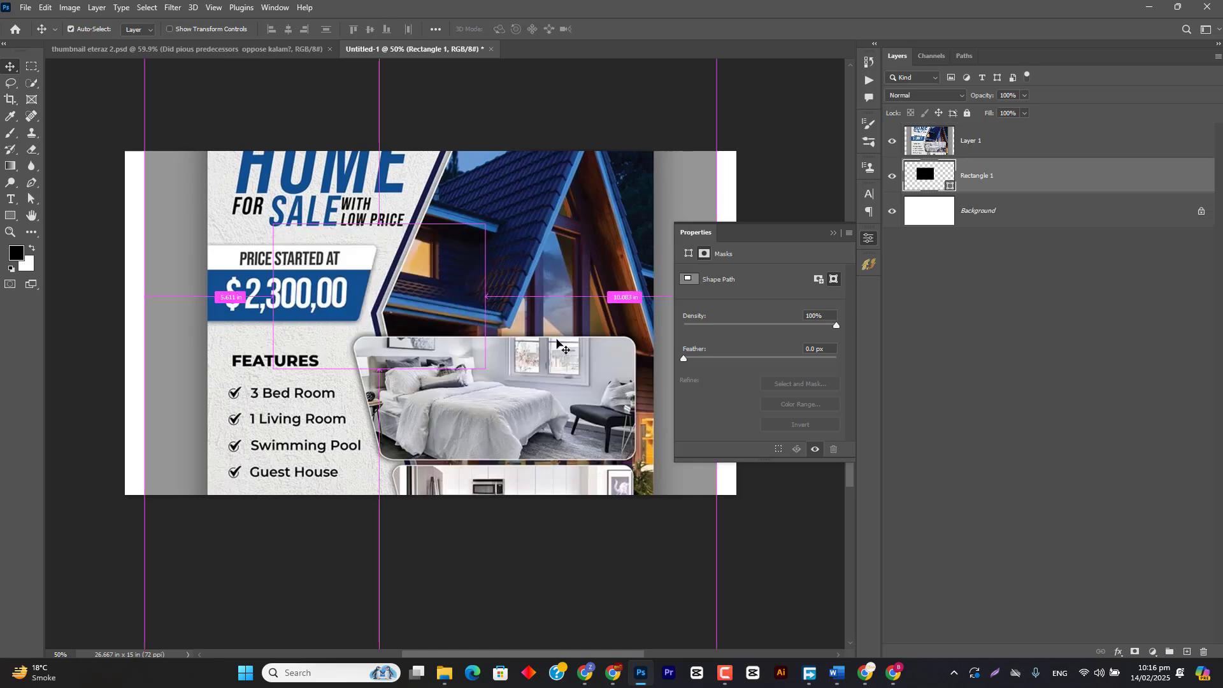
key("ctrl+z")
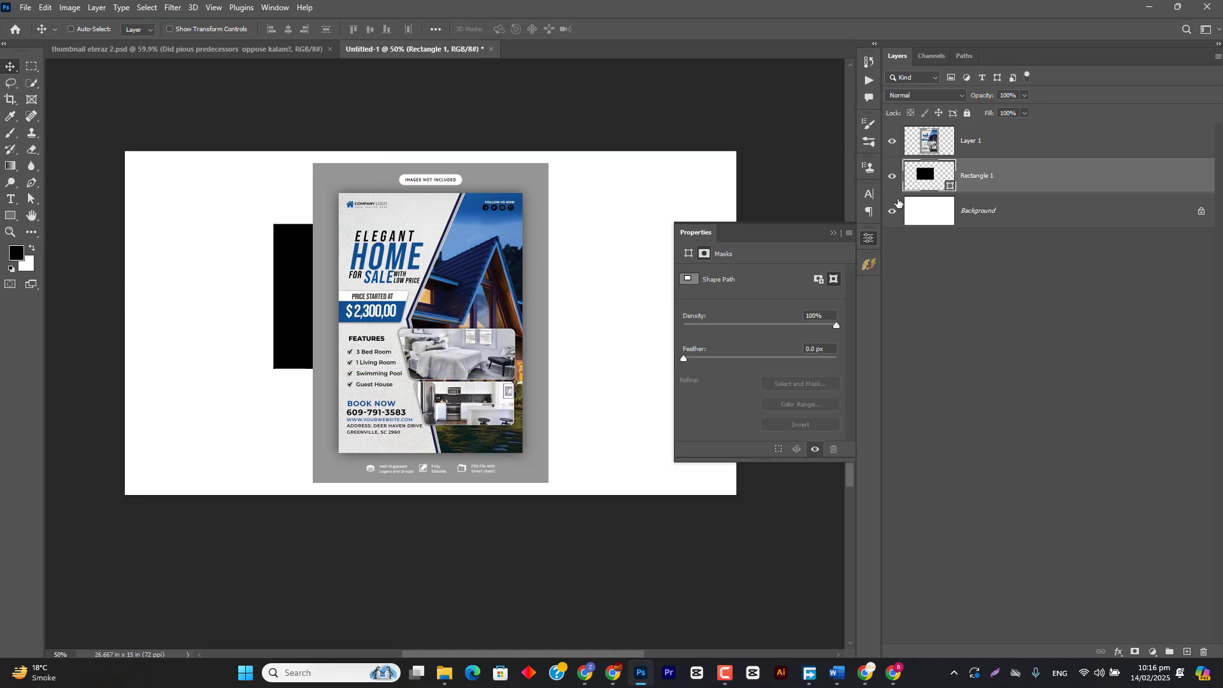
- Select the flyer layer and enlarge it proportionally about its centre to about 232%
left_click(917, 150)
left_click(919, 175)
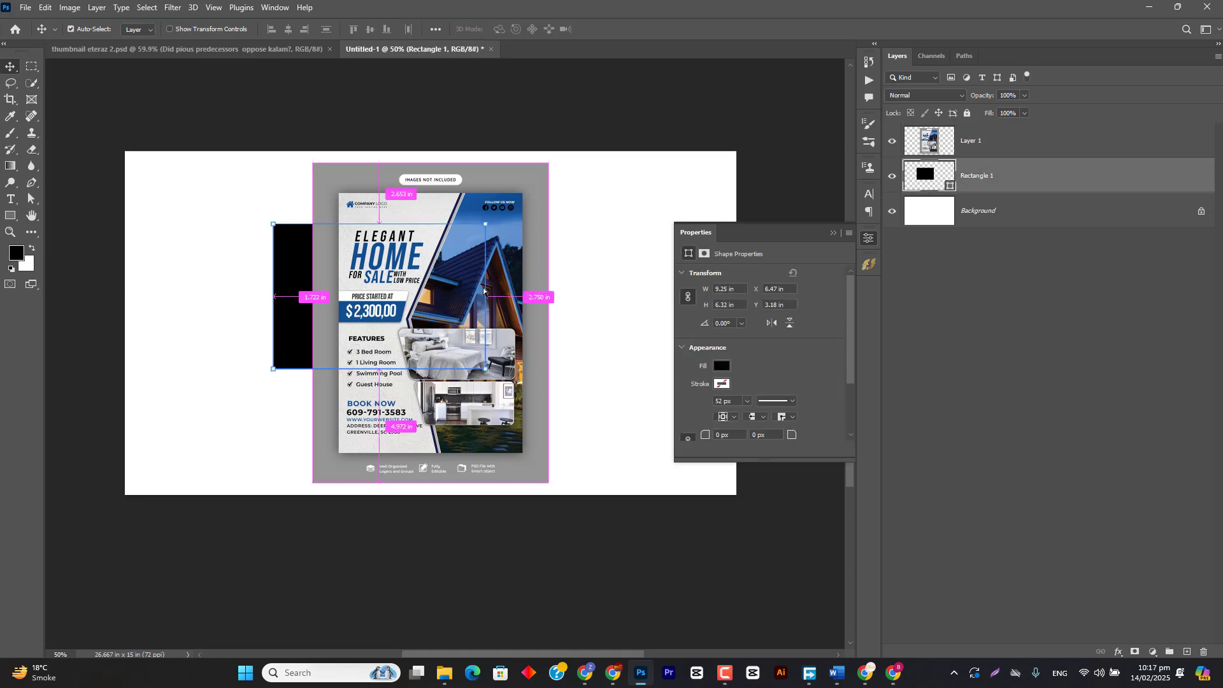
left_click(477, 311, "ctrl")
key("ctrl+t")
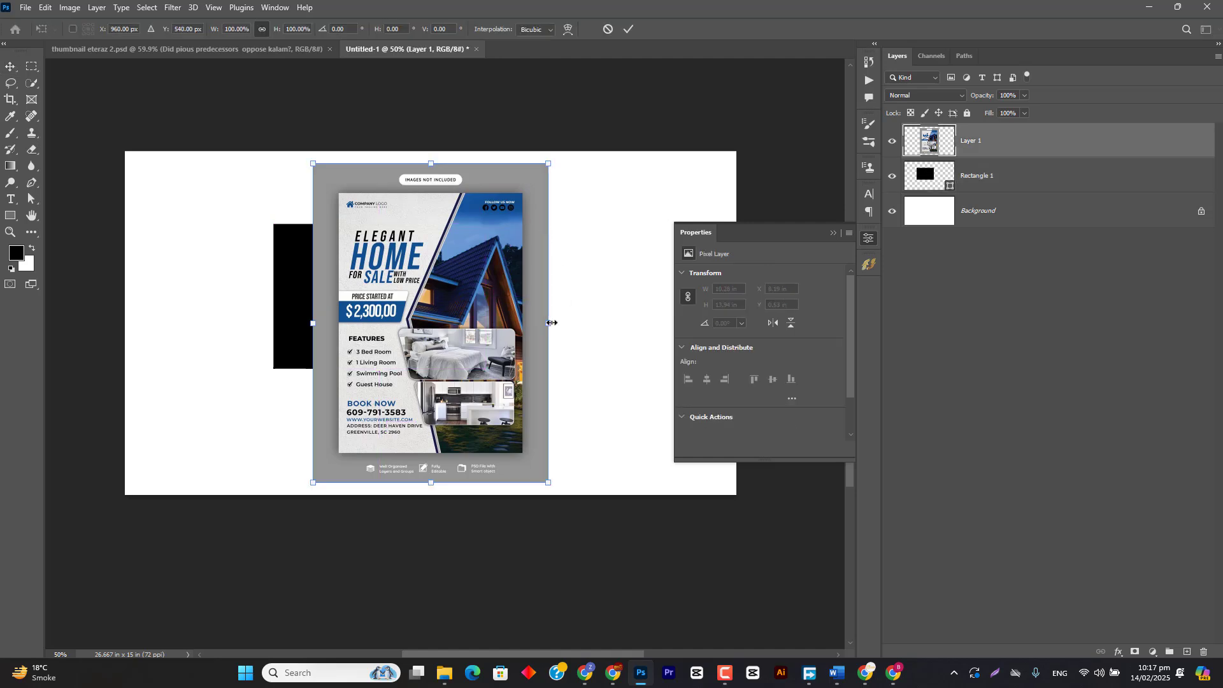
left_click_drag(551, 323, 703, 323)
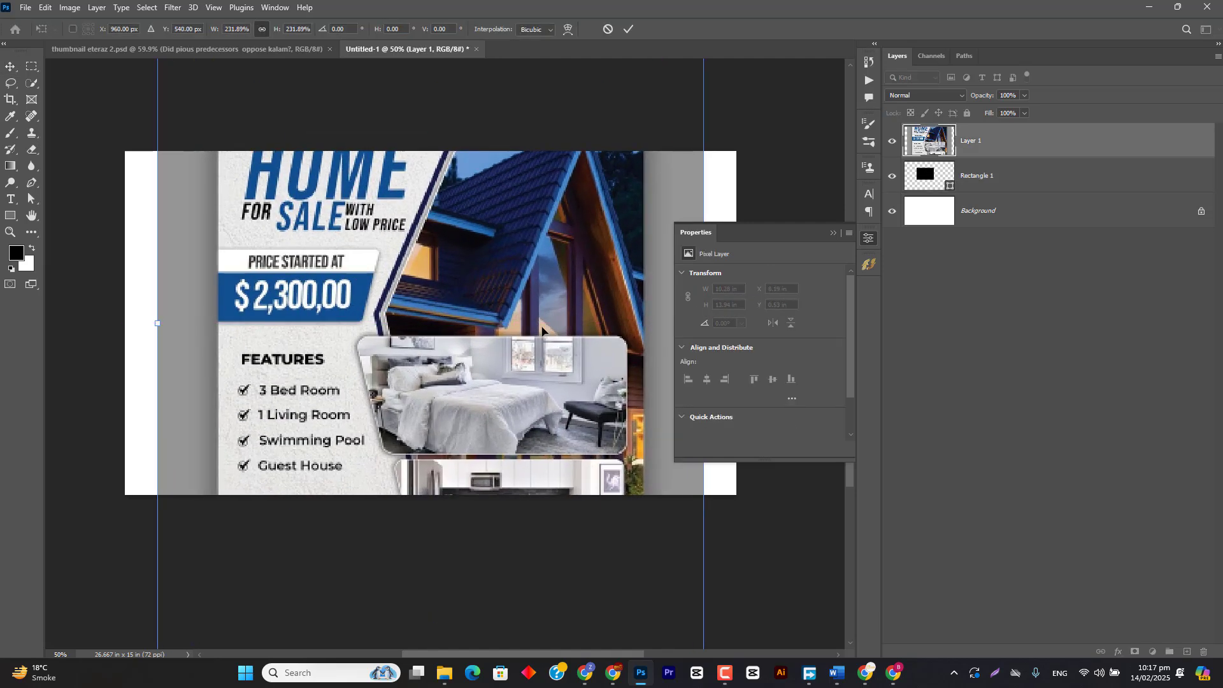
left_click(628, 28)
- Hide the flyer layer and round all corners of the black rectangle to 41 px
left_click(892, 141)
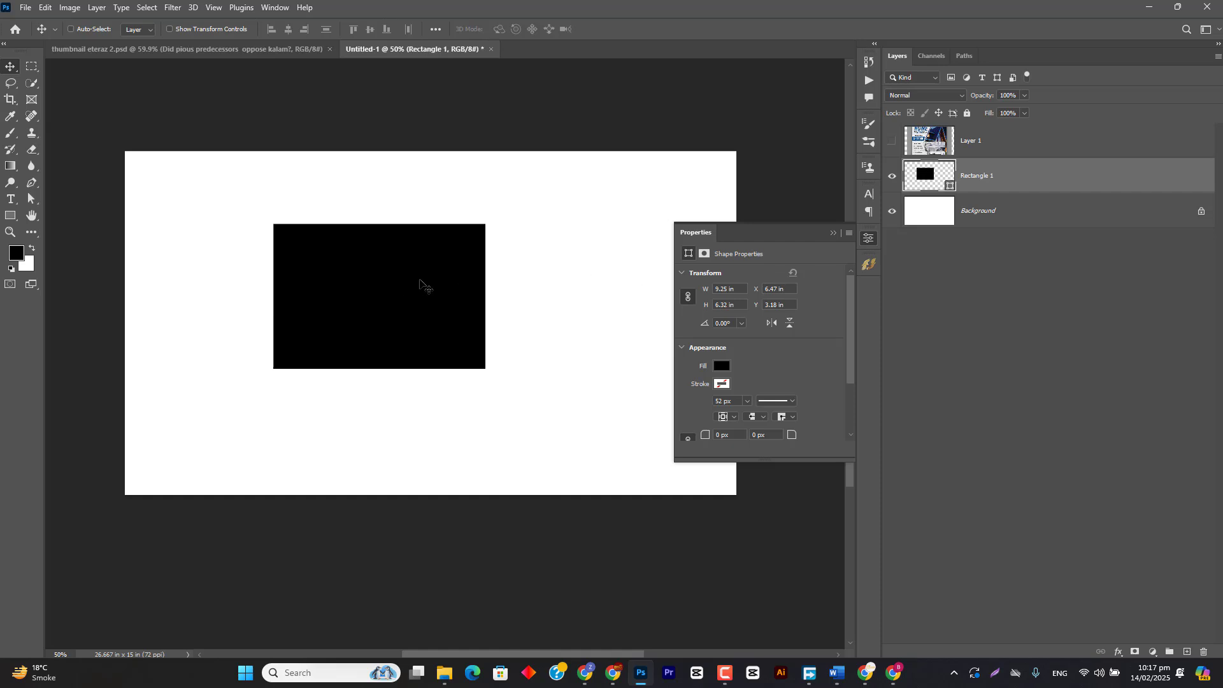
key("a")
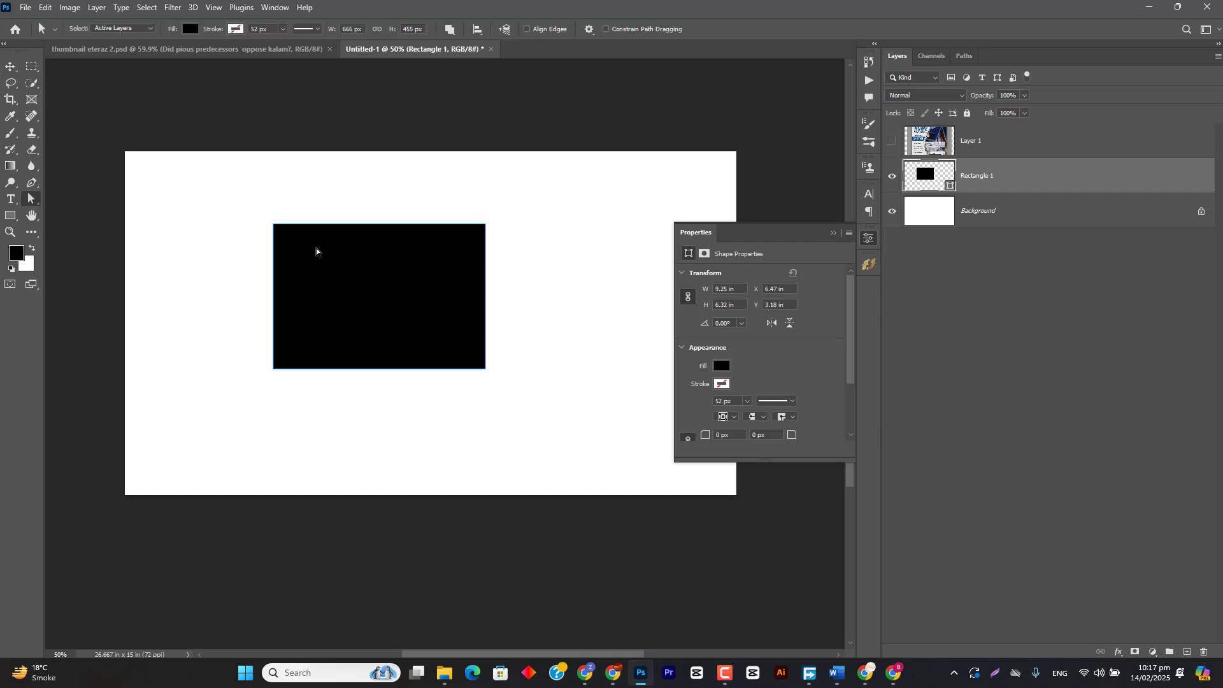
left_click_drag(706, 435, 733, 434)
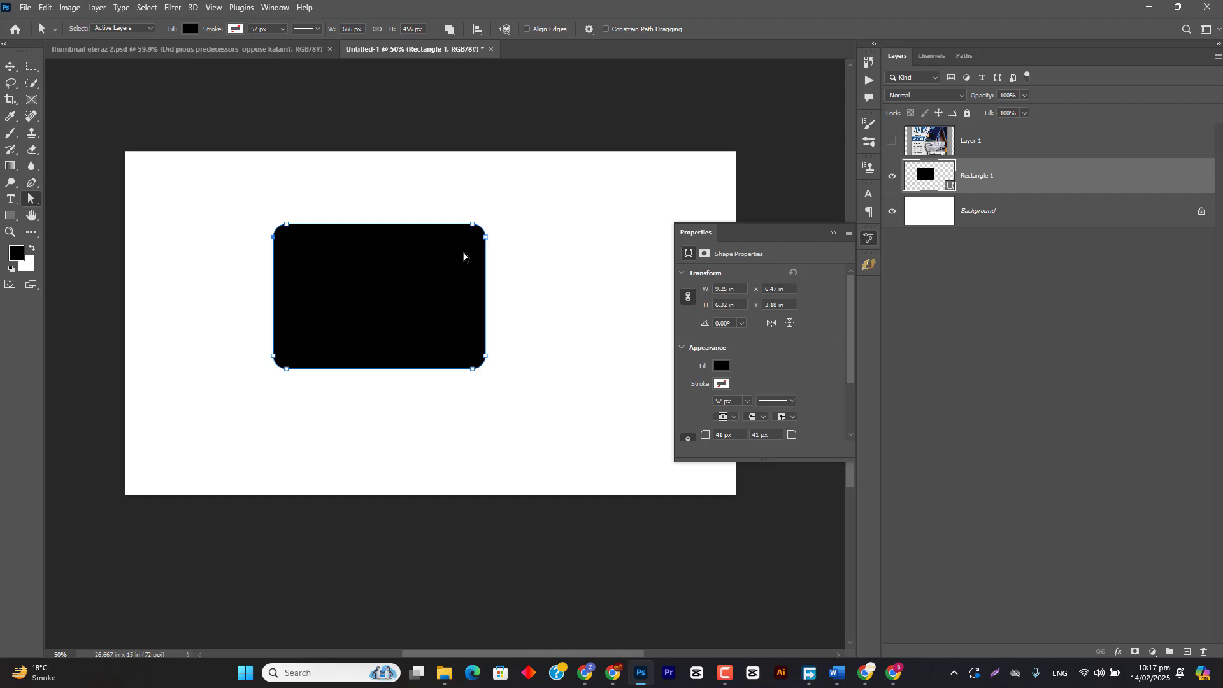
- Lower the rounded rectangle's top edge to a height of 347 px and shift its upper-left corner anchors outward, slanting the left edge
left_click_drag(232, 203, 552, 274)
left_click_drag(486, 240, 486, 273)
left_click_drag(226, 250, 324, 311)
left_click_drag(287, 260, 244, 260)
left_click(327, 328)
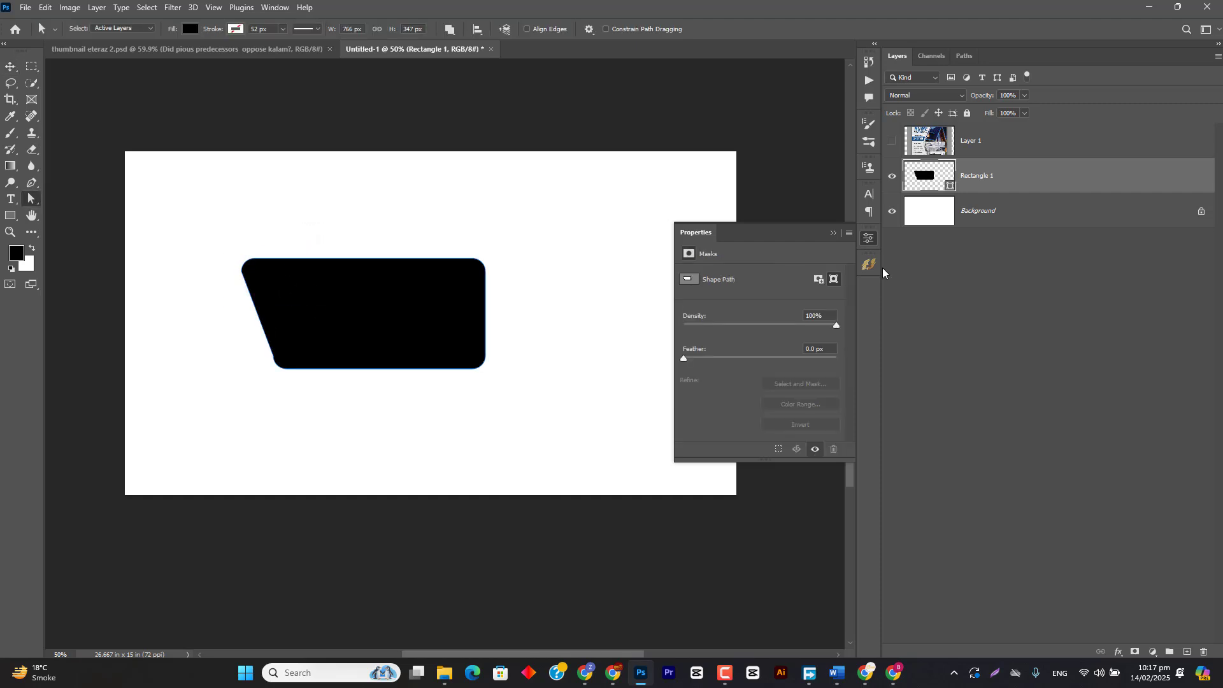
- Compare the rounded lower-left corner of the flyer's bedroom photo with that of the black shape, showing and hiding the flyer layer
left_click(892, 141)
left_click(935, 142)
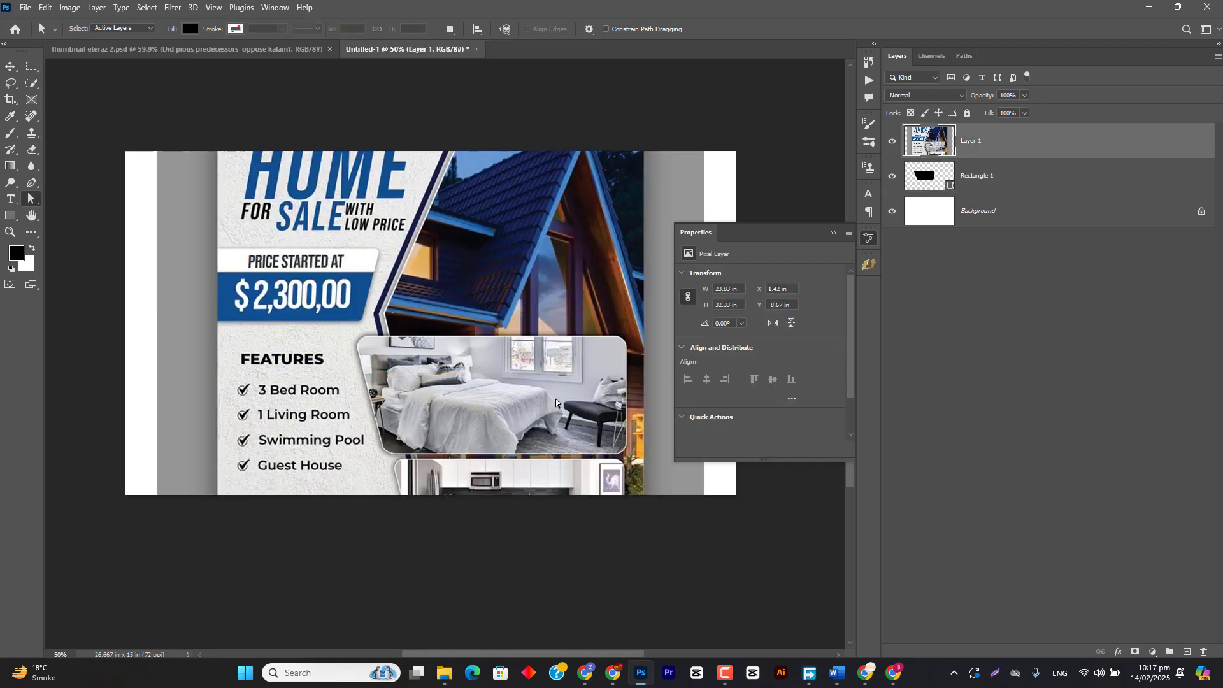
scroll(378, 382, "up", 2)
scroll(378, 382, "down", 1)
scroll(403, 483, "up", 4)
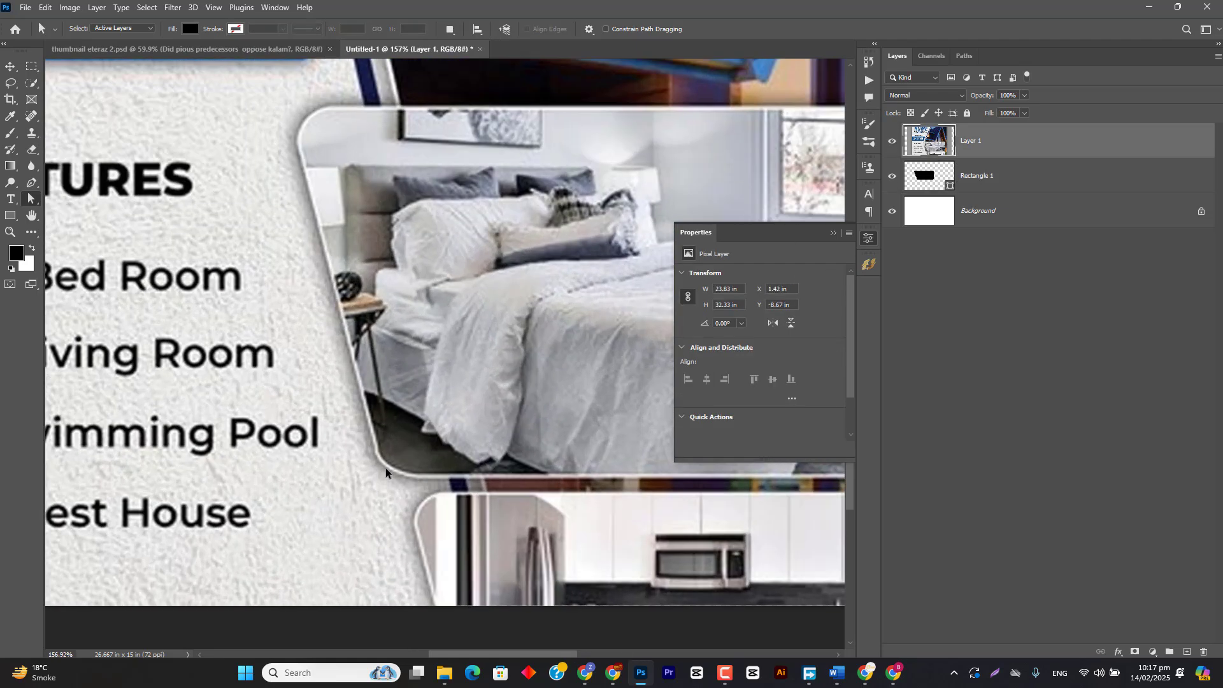
scroll(372, 458, "down", 3)
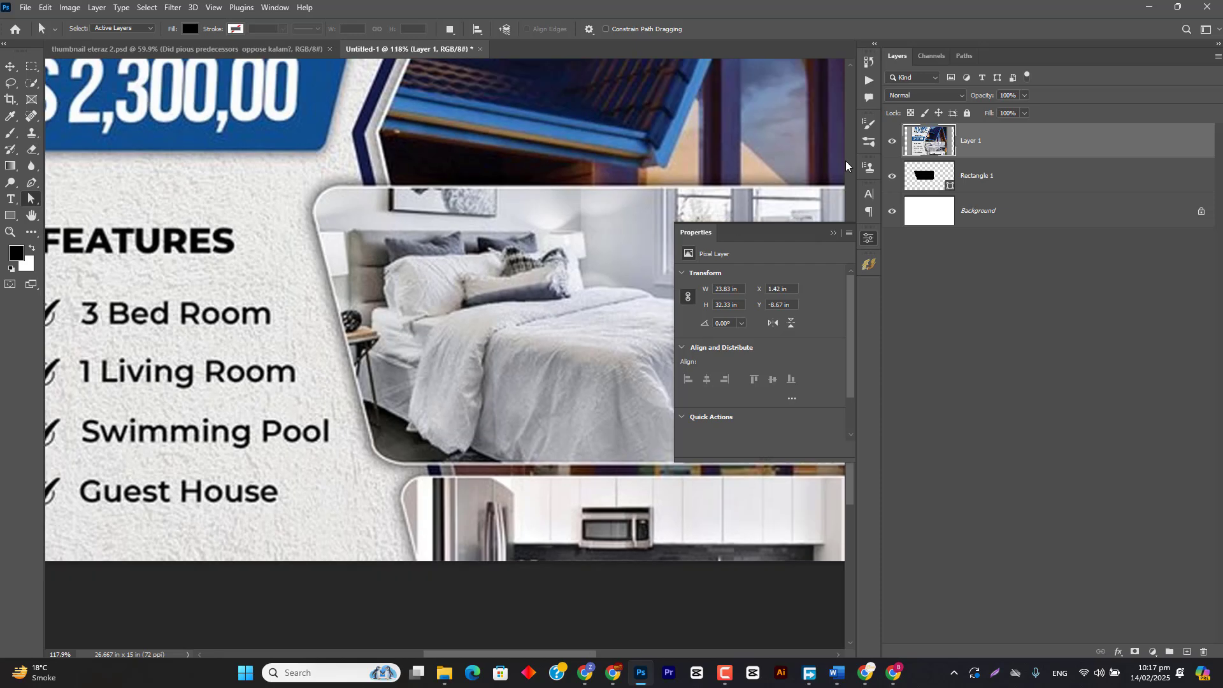
left_click(892, 141)
scroll(149, 231, "up", 5)
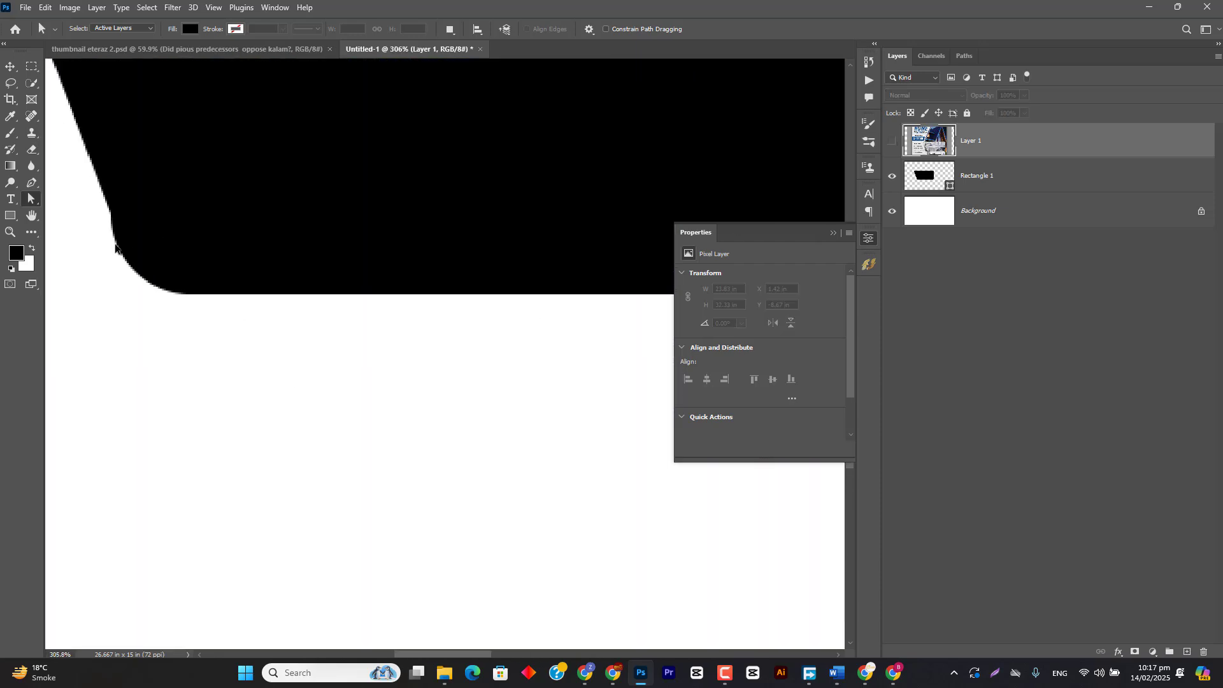
scroll(144, 243, "down", 4)
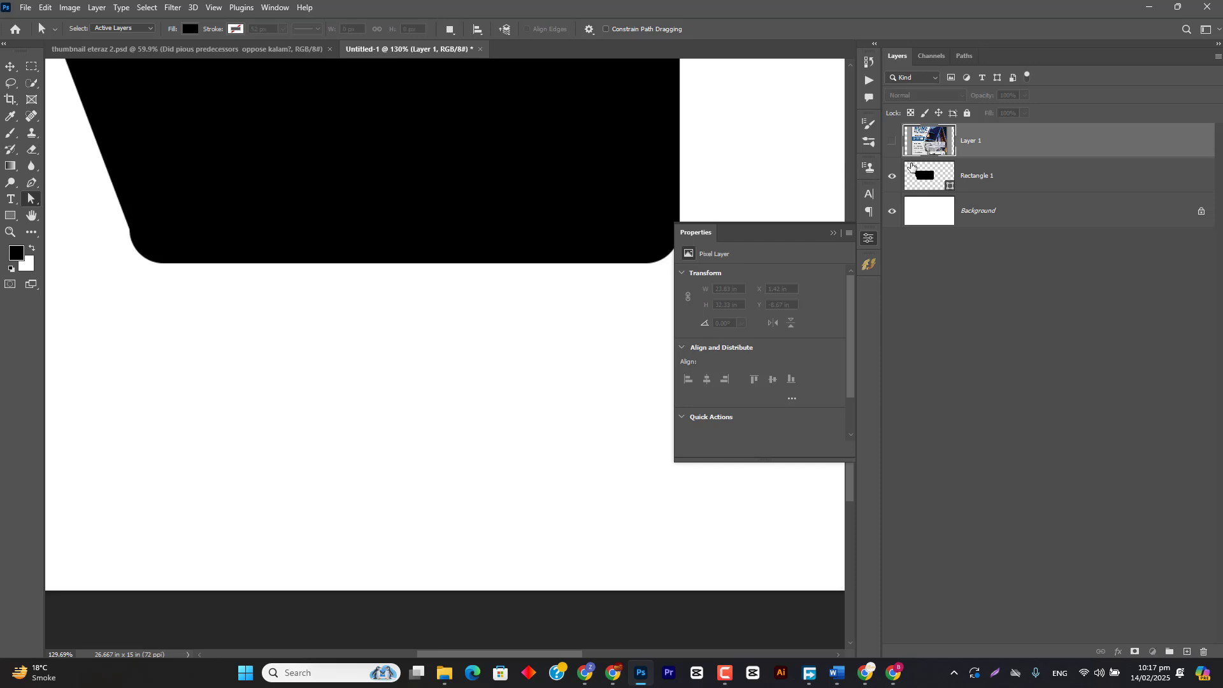
- Smooth the black shape's lower-left corner by adjusting its anchor's curve handle to follow the slanted edge
left_click(911, 168)
left_click(130, 229)
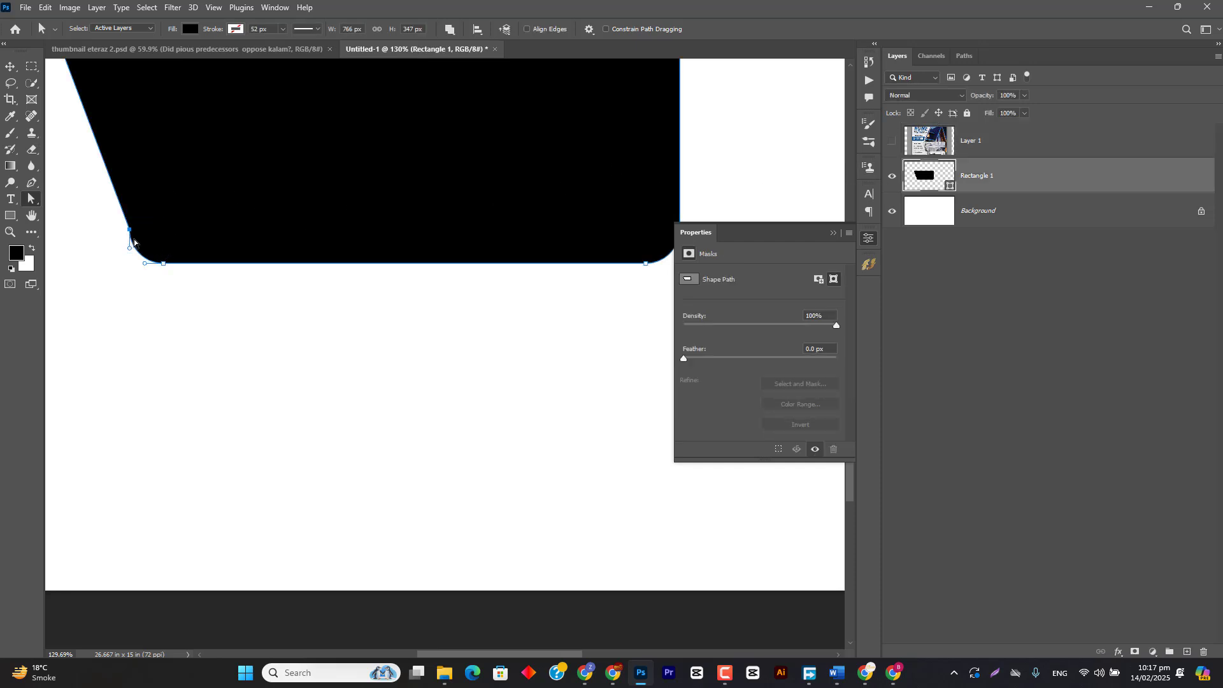
left_click(141, 294)
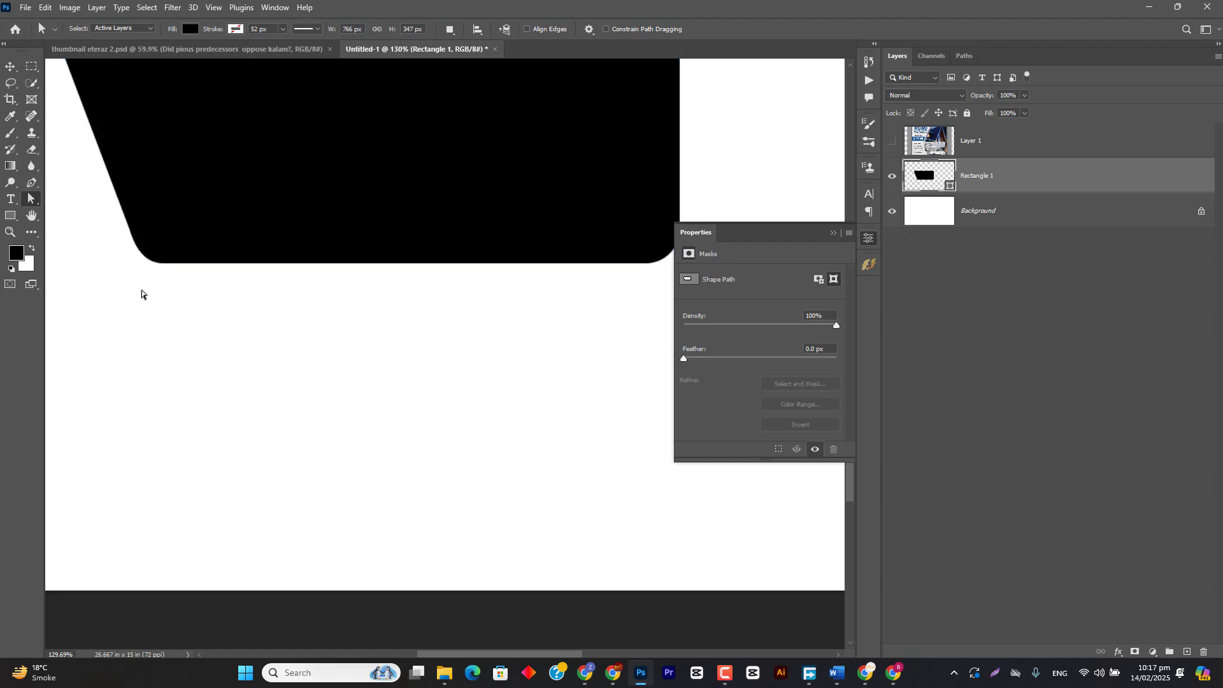
scroll(131, 269, "down", 5)
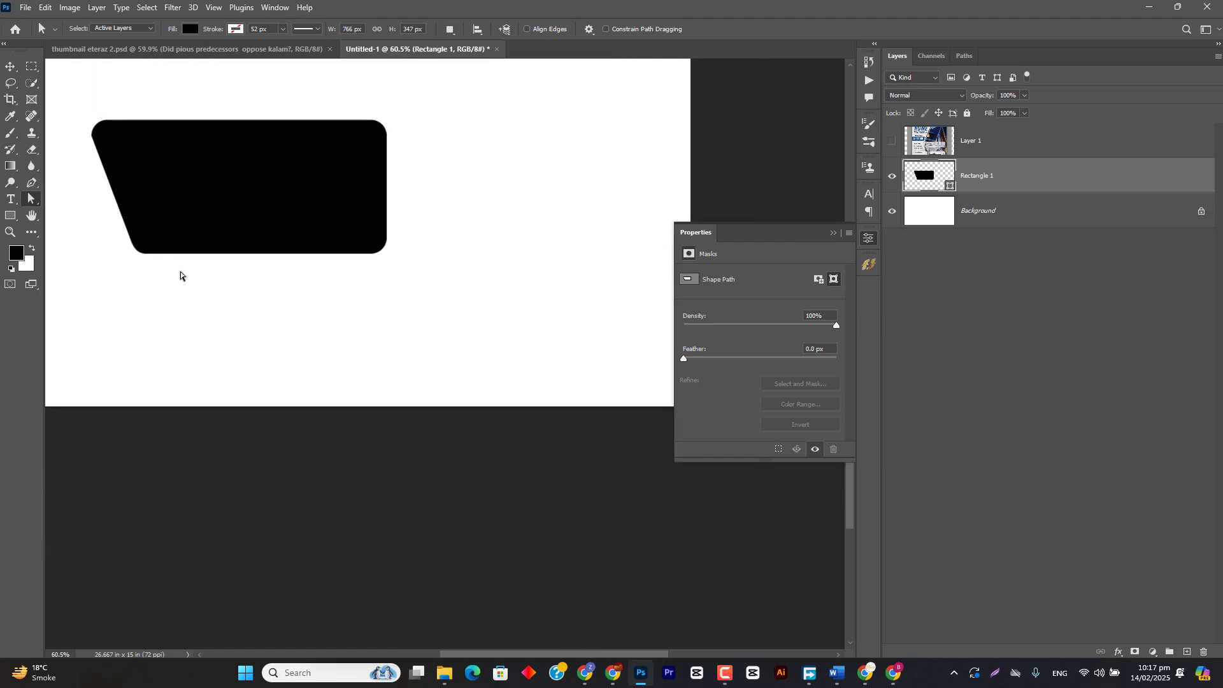
key("v")
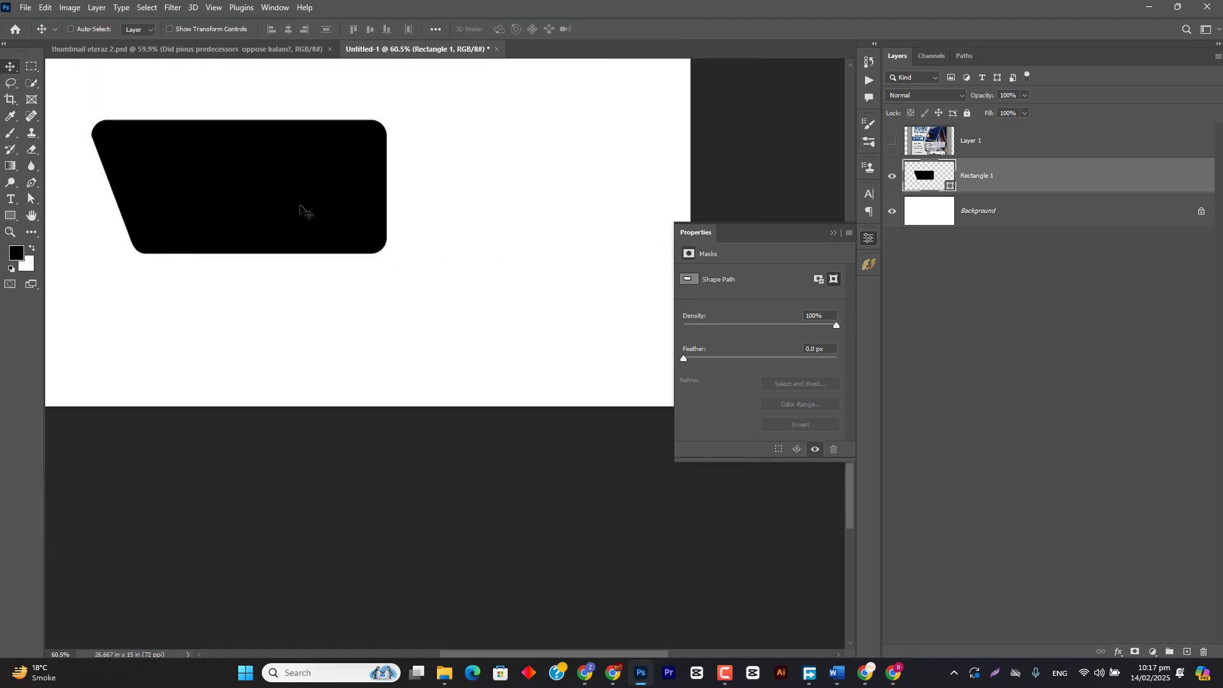
- Hide the slanted rectangle's layer and collapse the floating properties, leaving the blank canvas in full view
left_click(892, 178)
scroll(300, 298, "down", 3)
left_click_drag(287, 199, 417, 315)
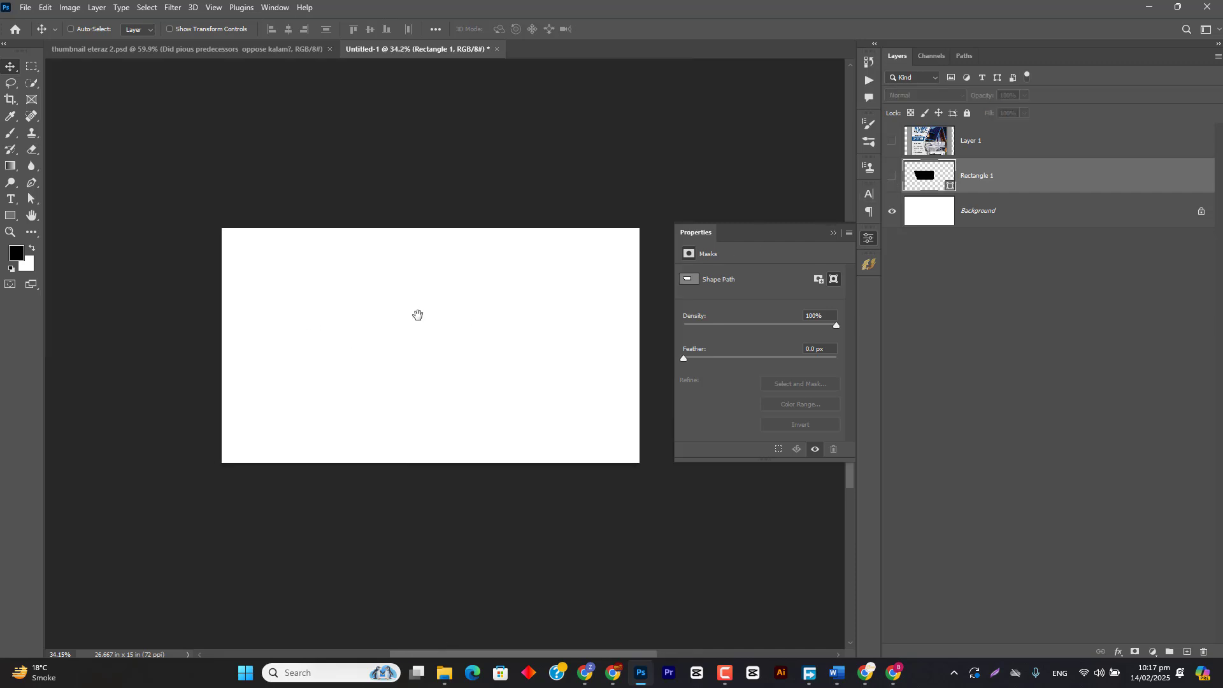
left_click(833, 235)
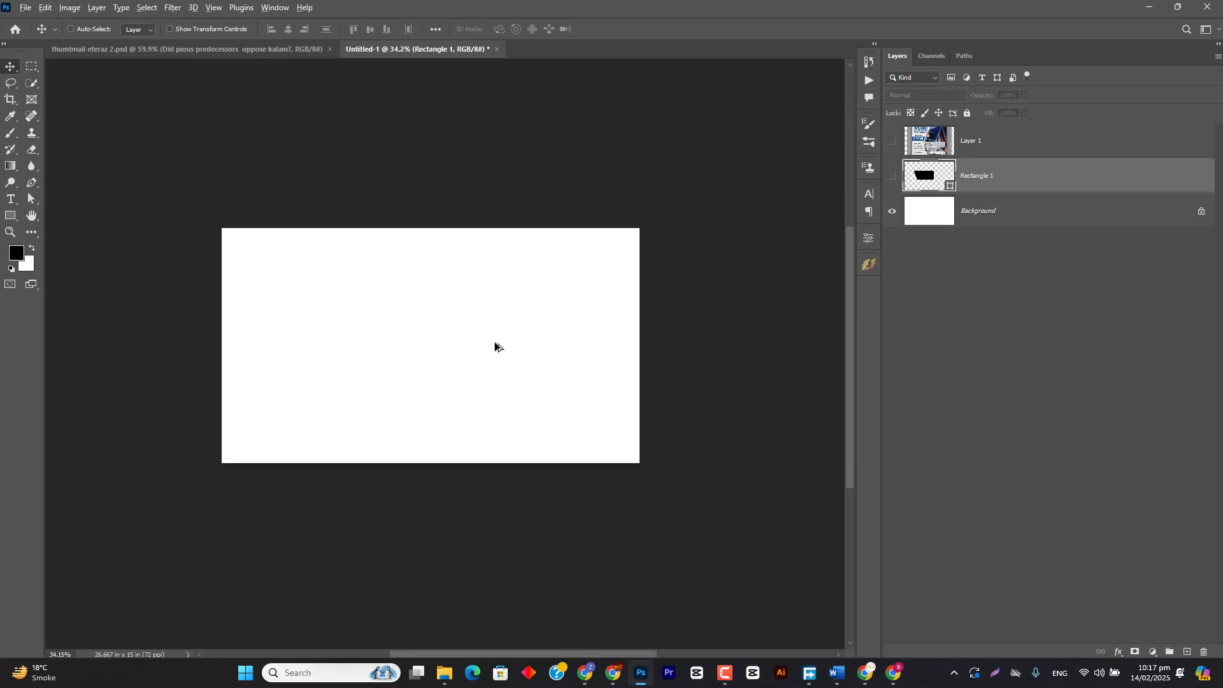
scroll(494, 344, "up", 1)
left_click_drag(495, 314, 543, 303)
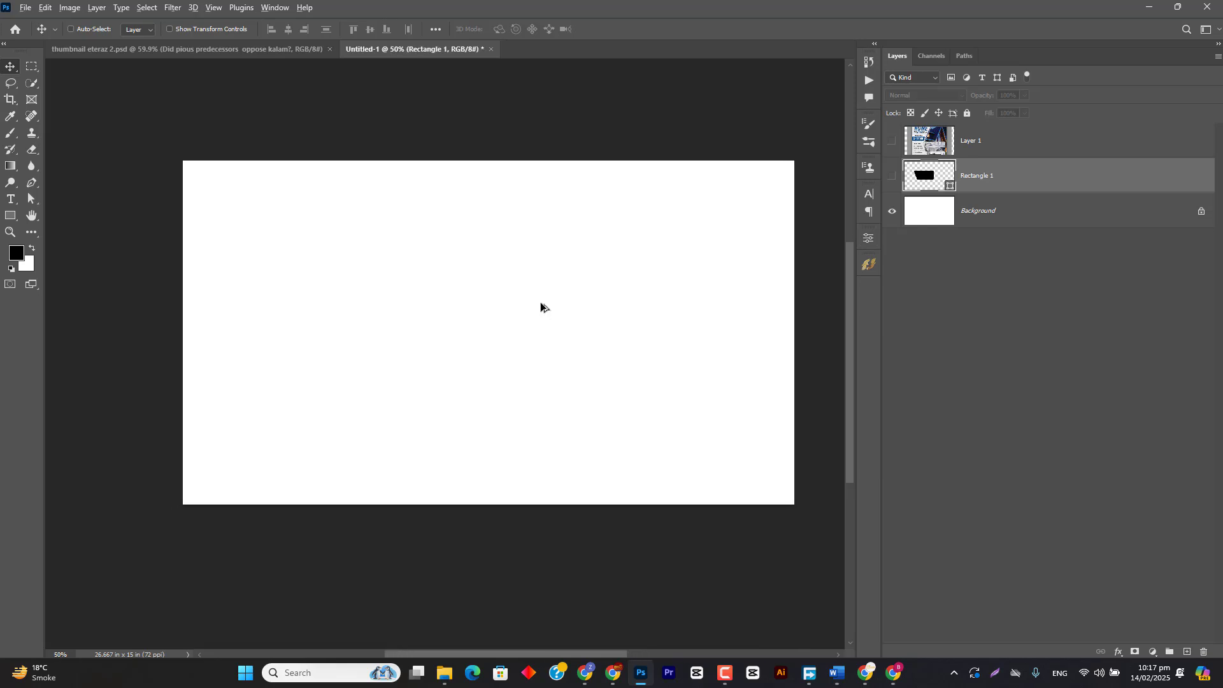
scroll(541, 306, "up", 1)
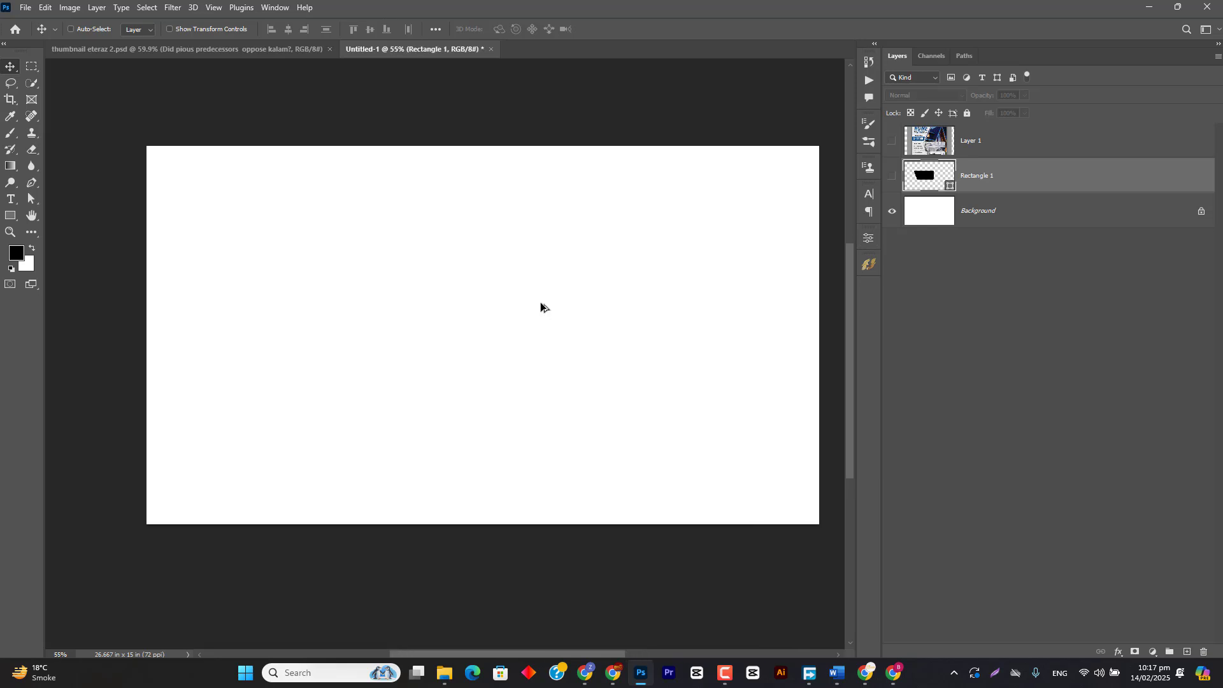
left_click_drag(560, 253, 521, 253)
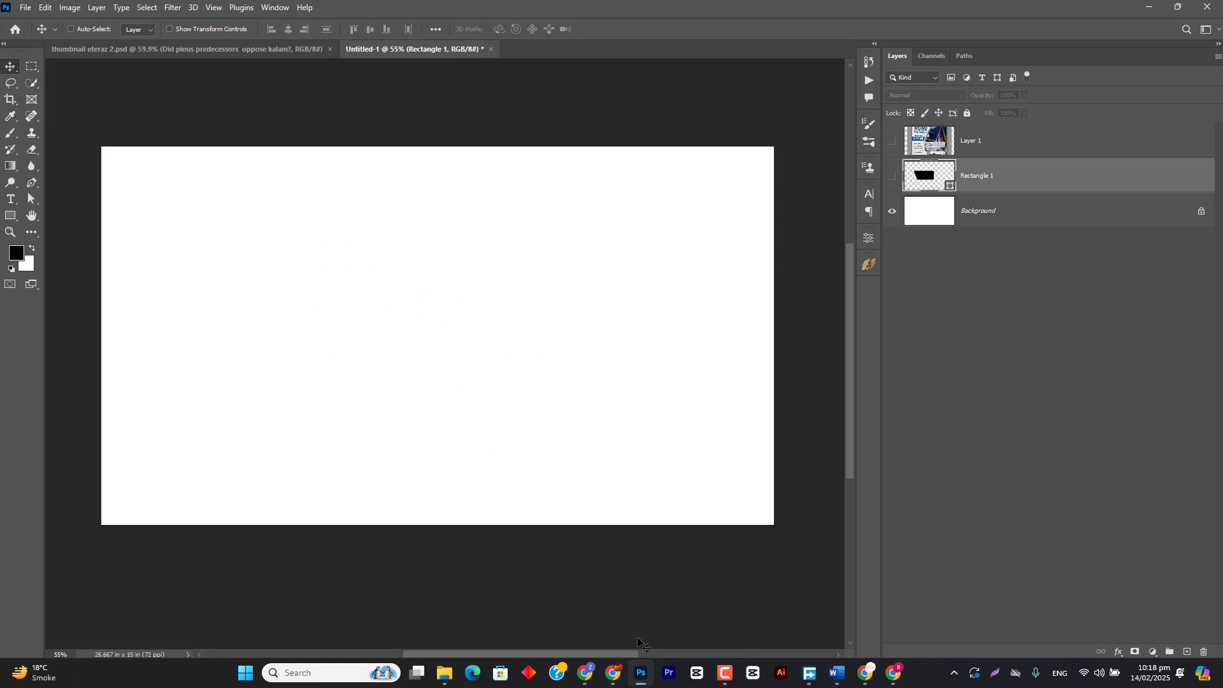
- Check the real estate flyer in the browser and draw a black six-sided polygon about 7 by 6 inches on the Photoshop canvas
left_click(641, 673)
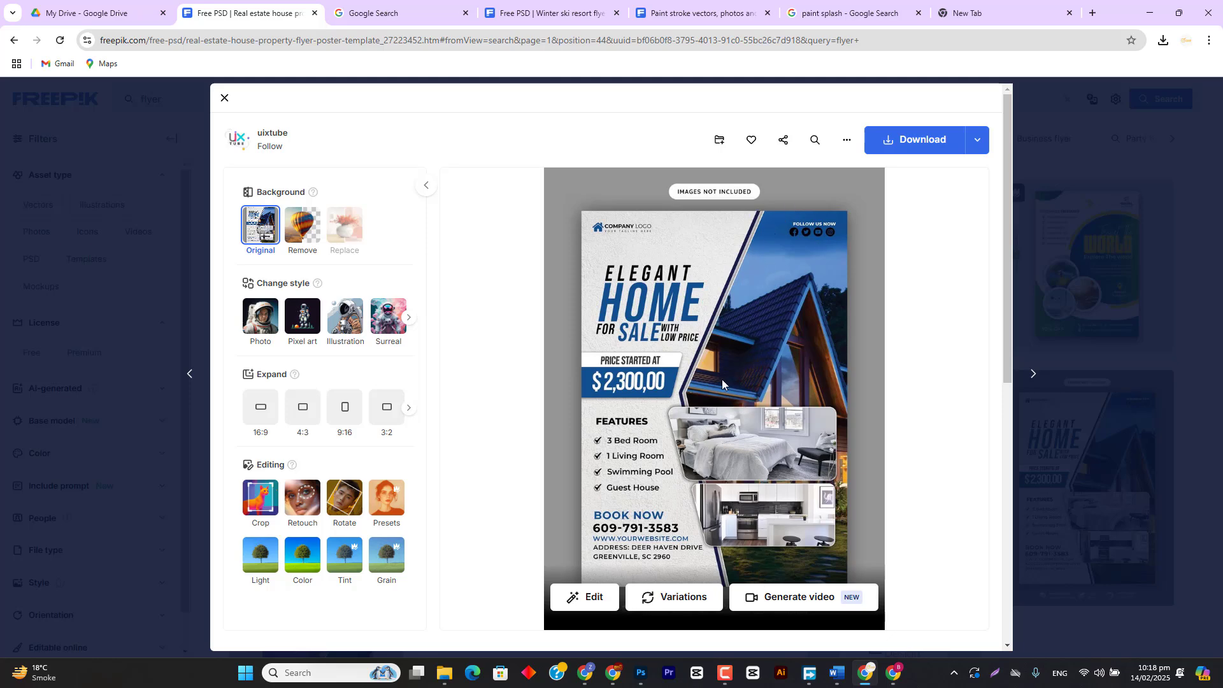
left_click(641, 673)
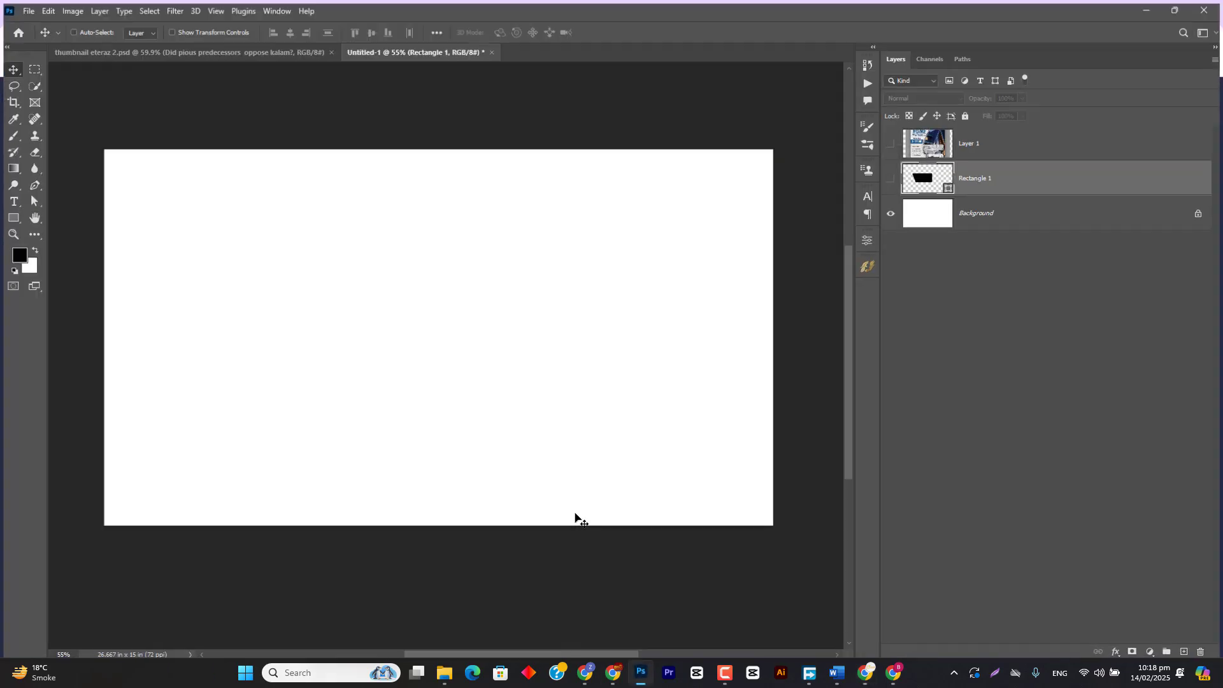
left_click(8, 217)
left_click(64, 251)
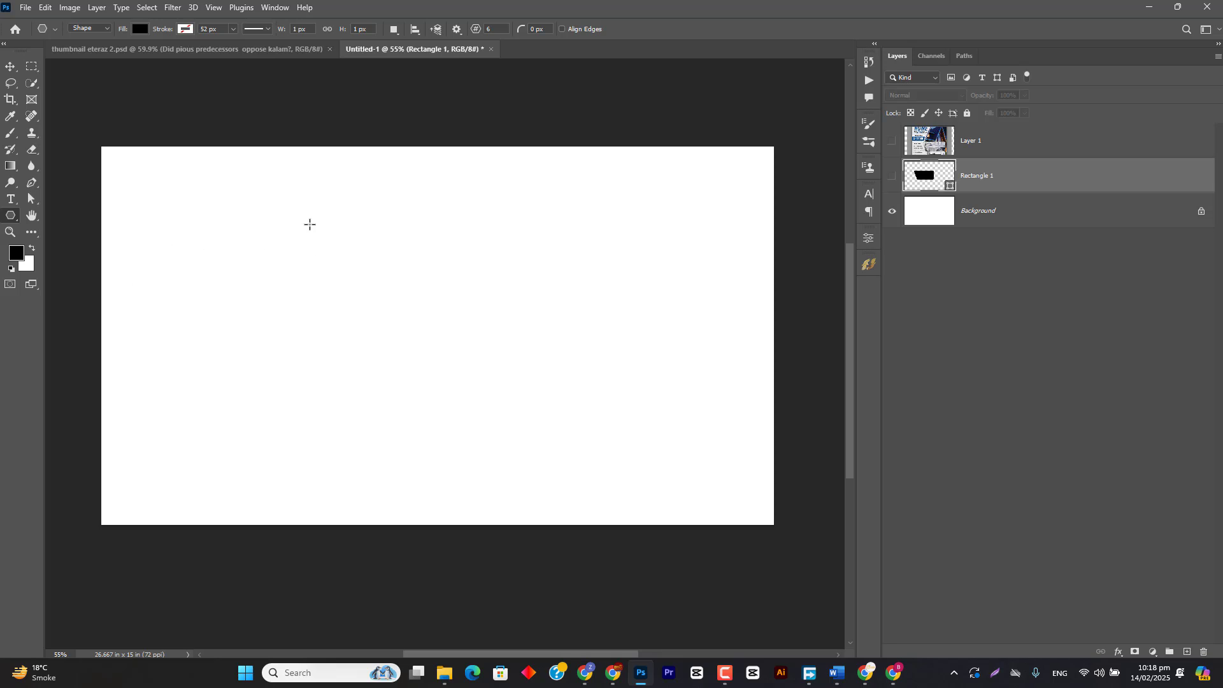
left_click_drag(309, 224, 532, 399)
key("v")
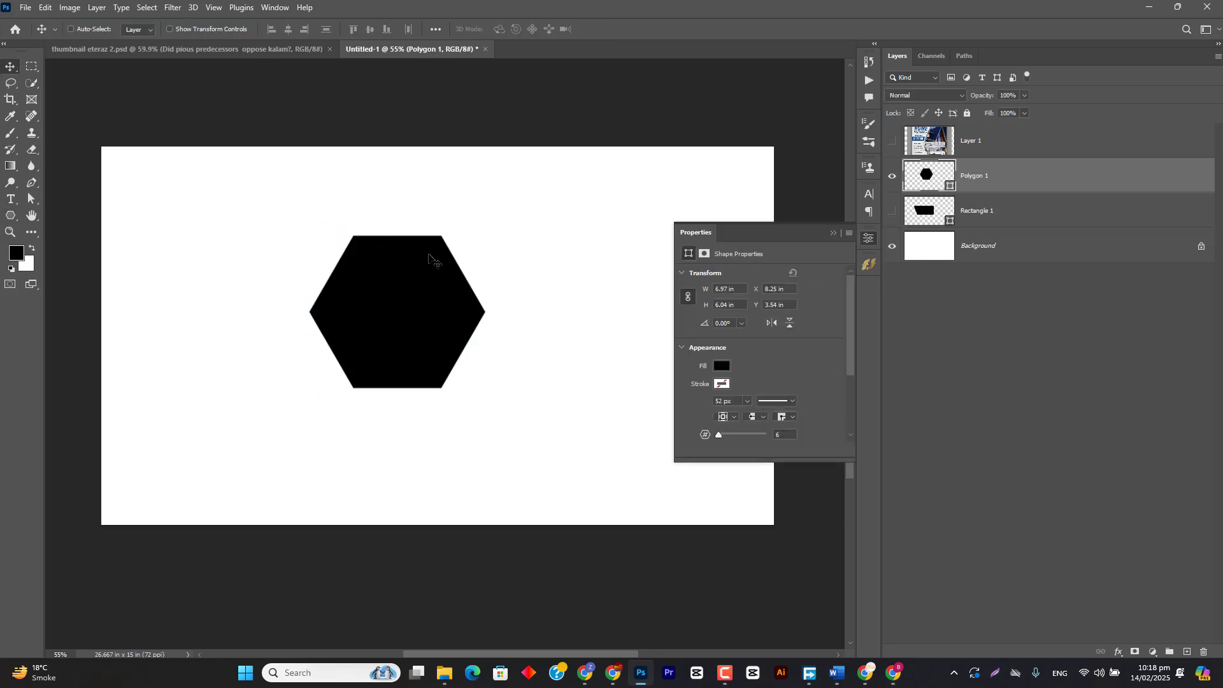
- Stretch the polygon to the full 15-inch canvas height, widening it to about 114%, and apply the transformation
key("ctrl+t")
left_click_drag(397, 235, 399, 145)
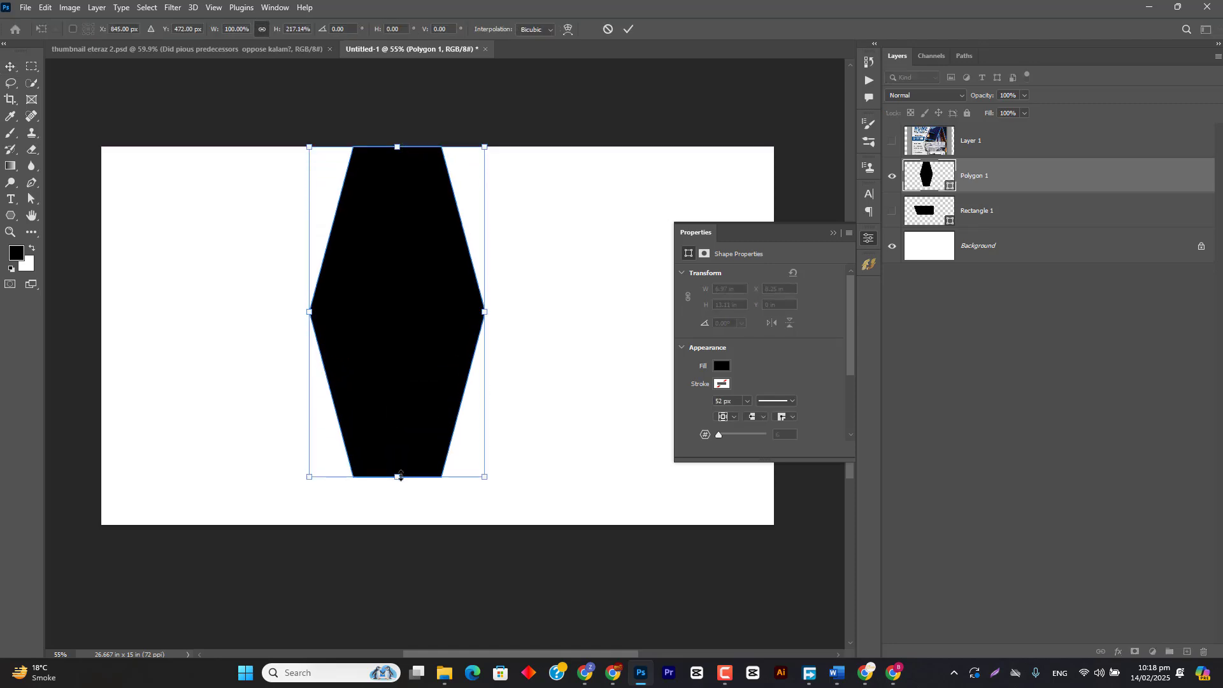
left_click_drag(400, 476, 398, 525)
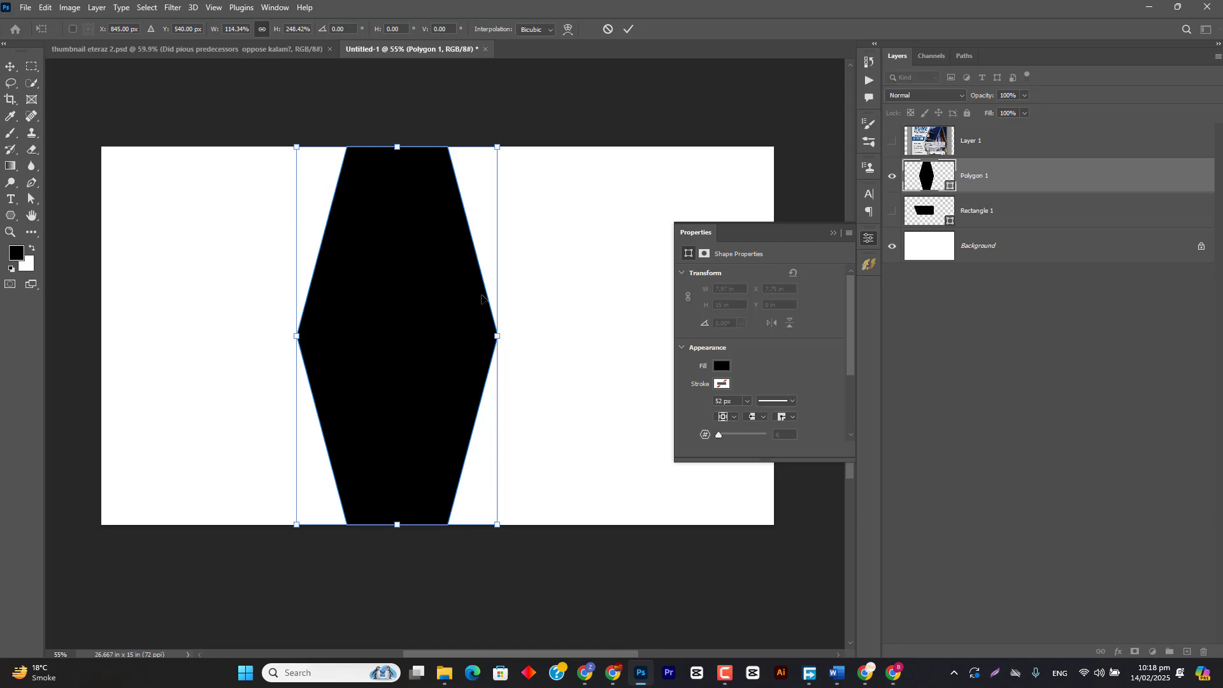
left_click(629, 29)
- Shift the polygon's right-hand corner anchors outward, turning it into a chevron about 738 px wide
key("a")
left_click_drag(565, 114, 605, 519)
key("ctrl+z")
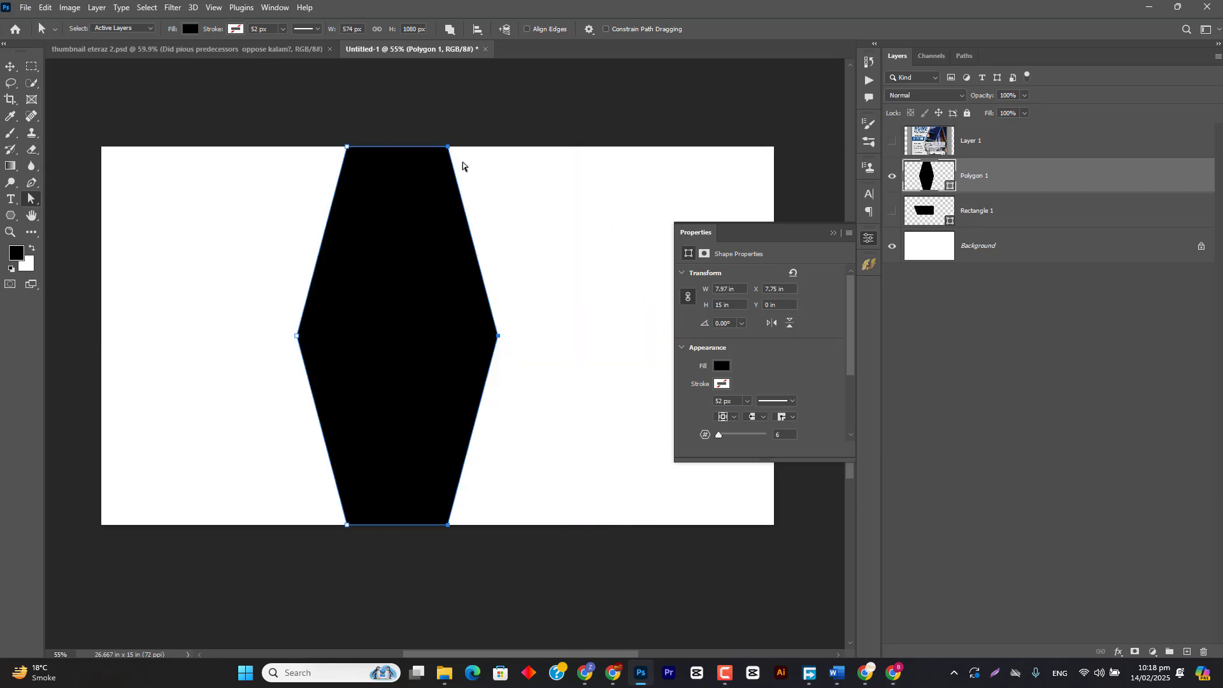
left_click_drag(429, 116, 539, 512)
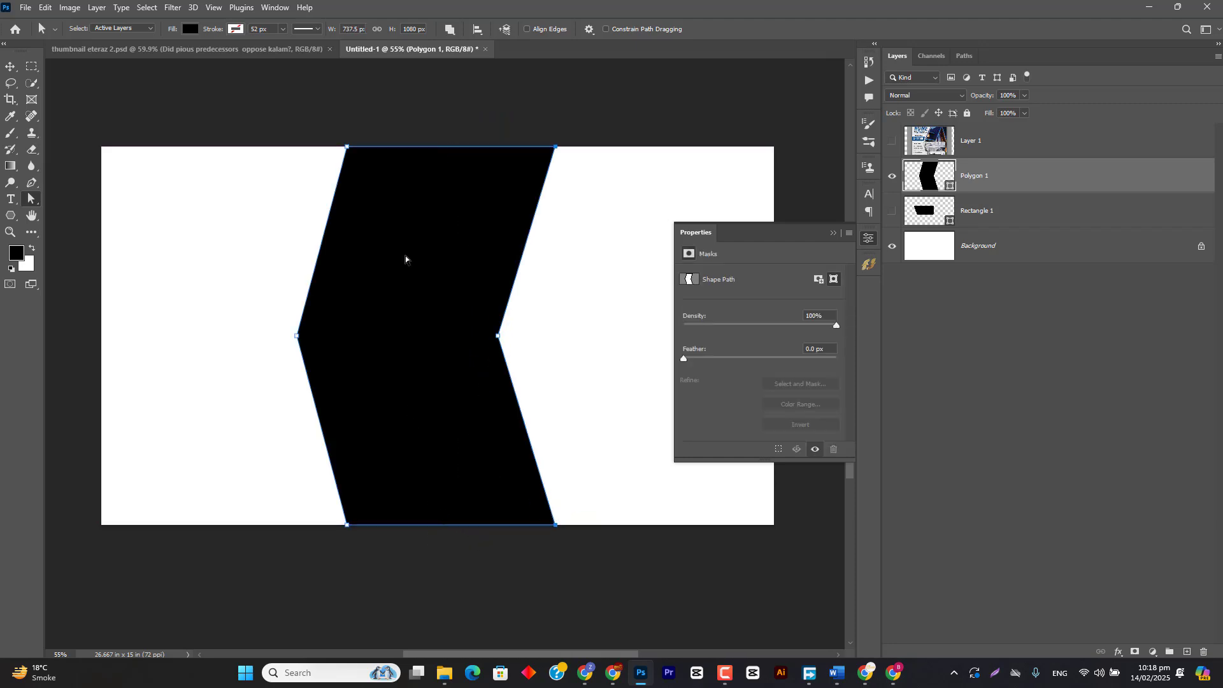
left_click_drag(466, 306, 579, 336)
- Move the chevron to the canvas's right edge, leaving only its pointed left side exposed, and compare it with the flyer in the browser
key("v")
left_click_drag(458, 335, 643, 358)
left_click_drag(577, 338, 617, 337)
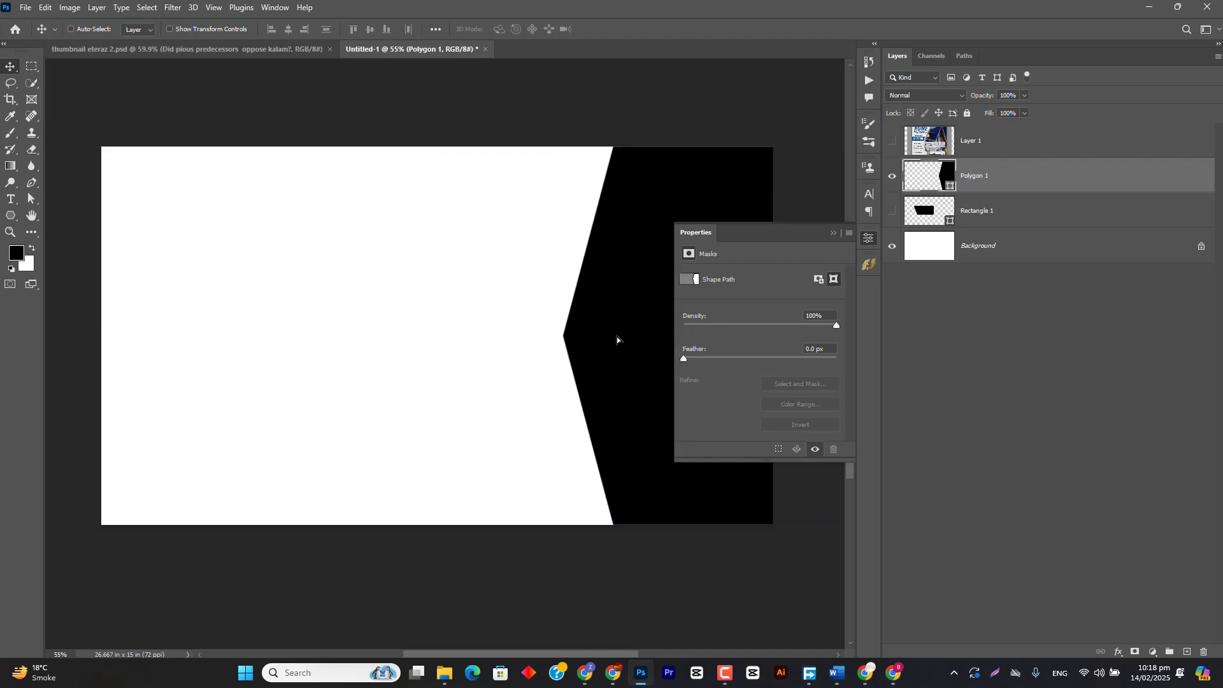
left_click(641, 672)
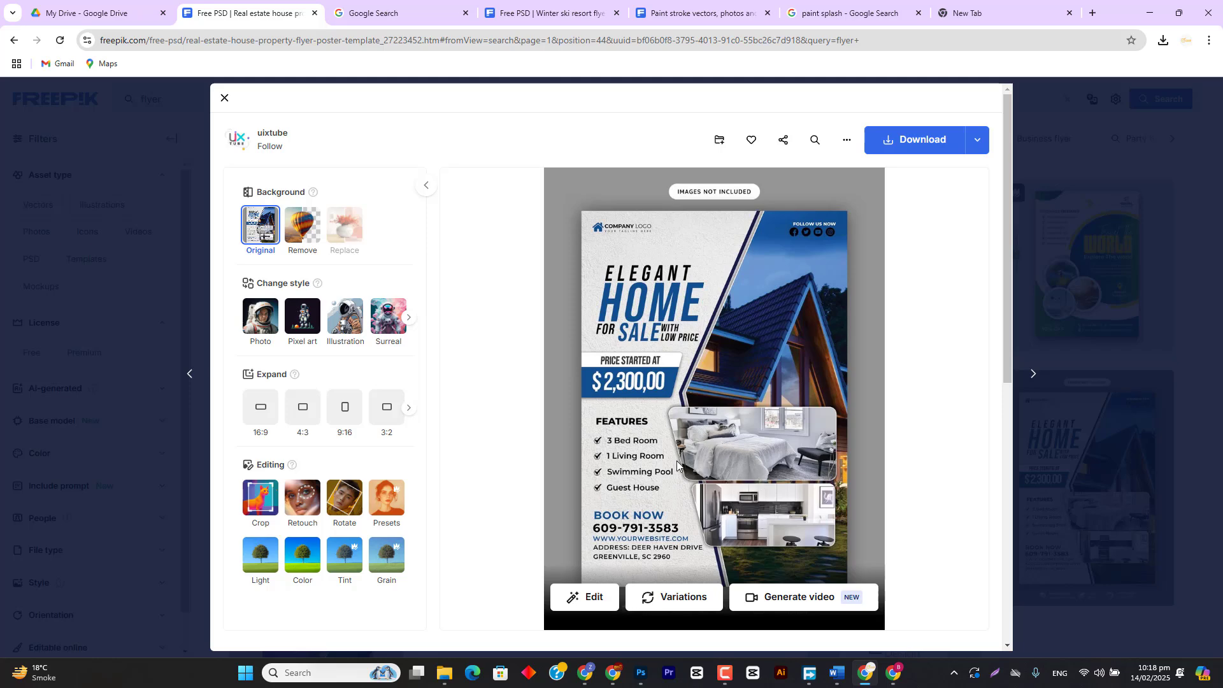
left_click(640, 673)
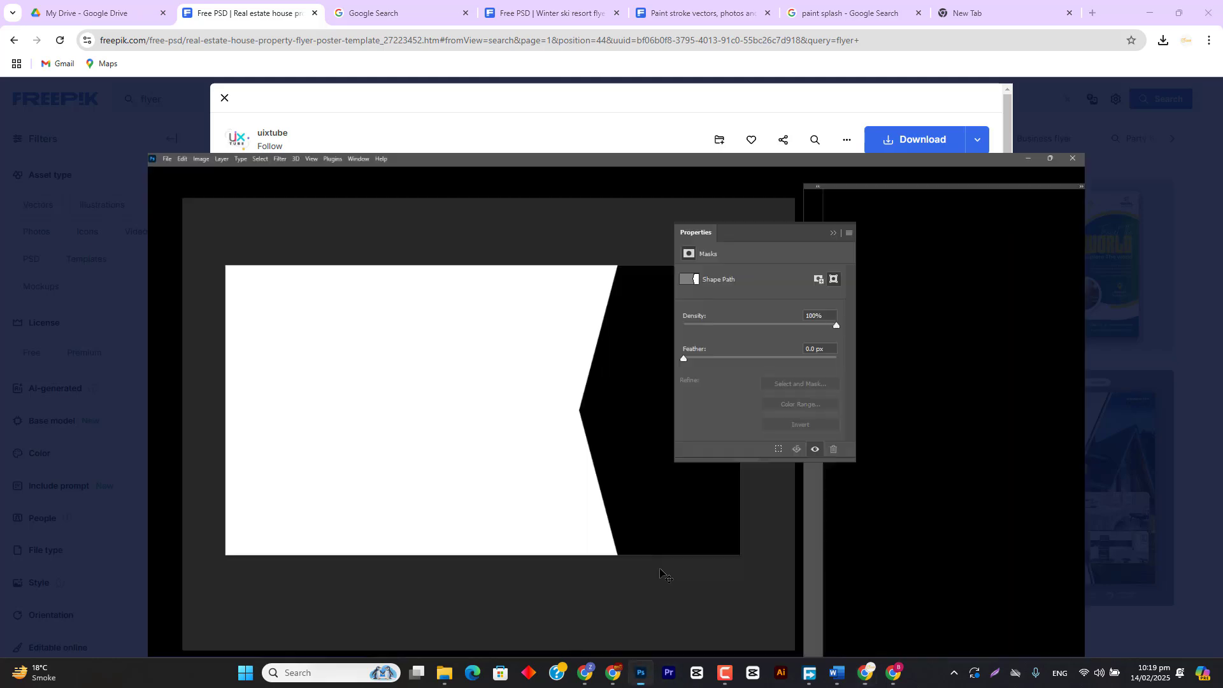
- Show the flyer layer, hide the polygon layer, and move the flyer up to bring both interior photos onto the canvas
left_click(892, 140)
left_click(892, 176)
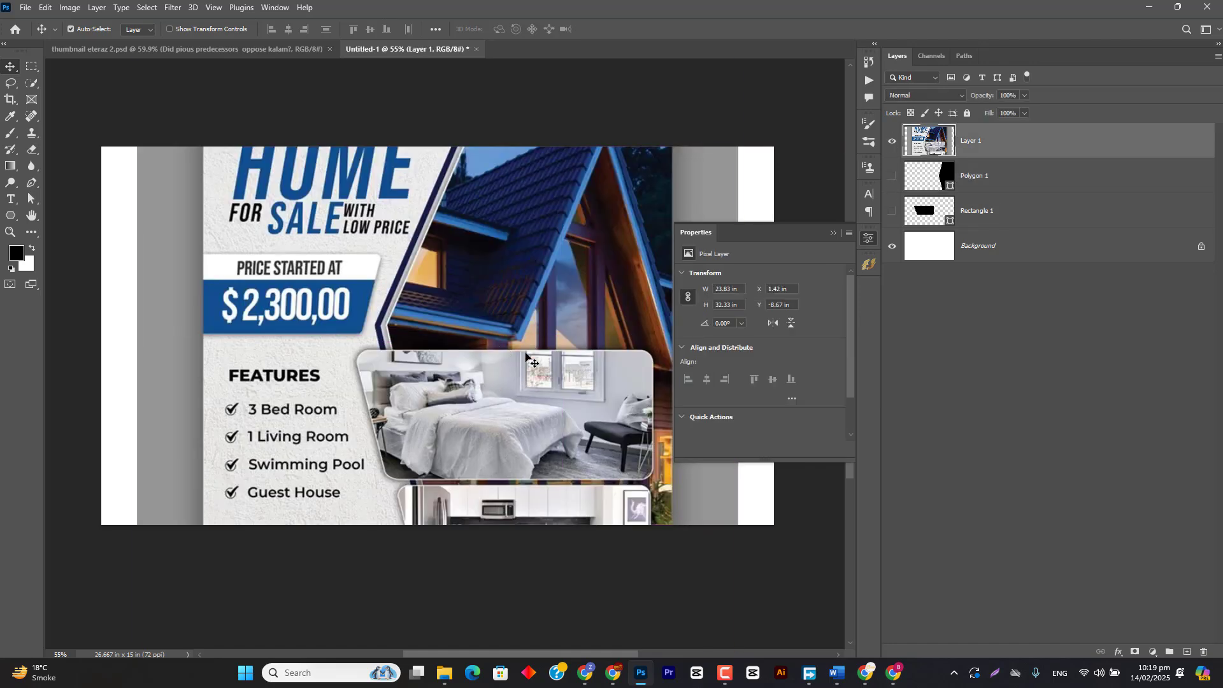
left_click_drag(534, 395, 535, 284)
scroll(414, 341, "up", 3)
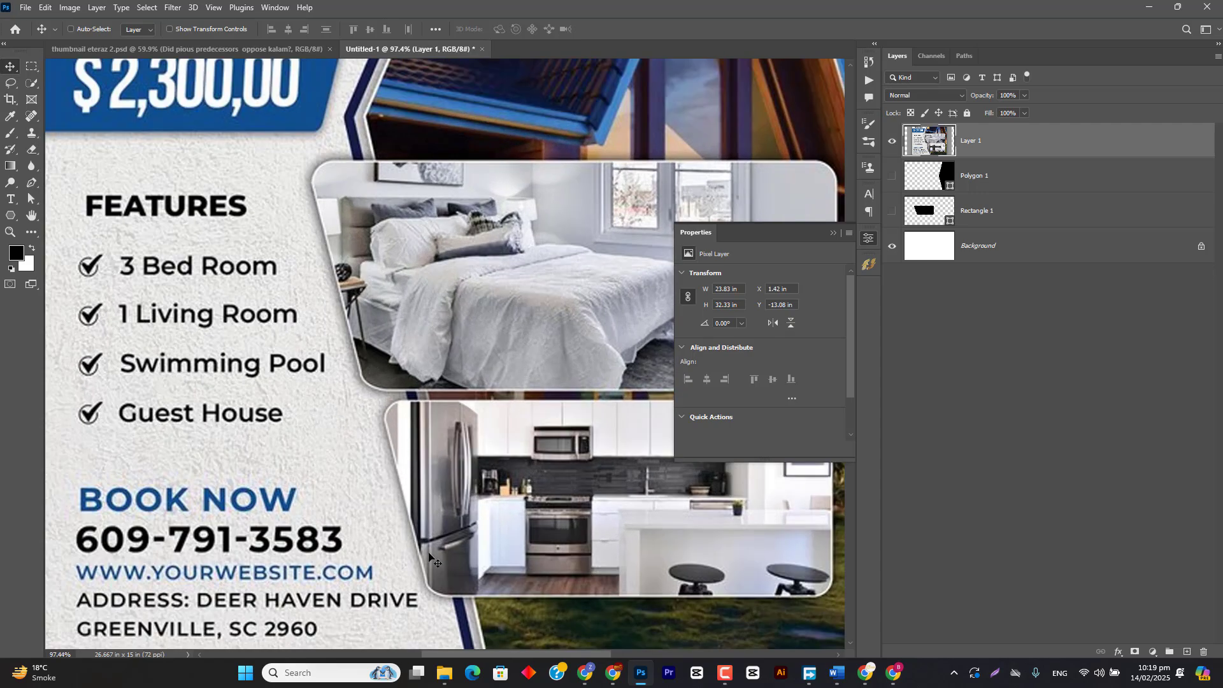
scroll(442, 482, "down", 3)
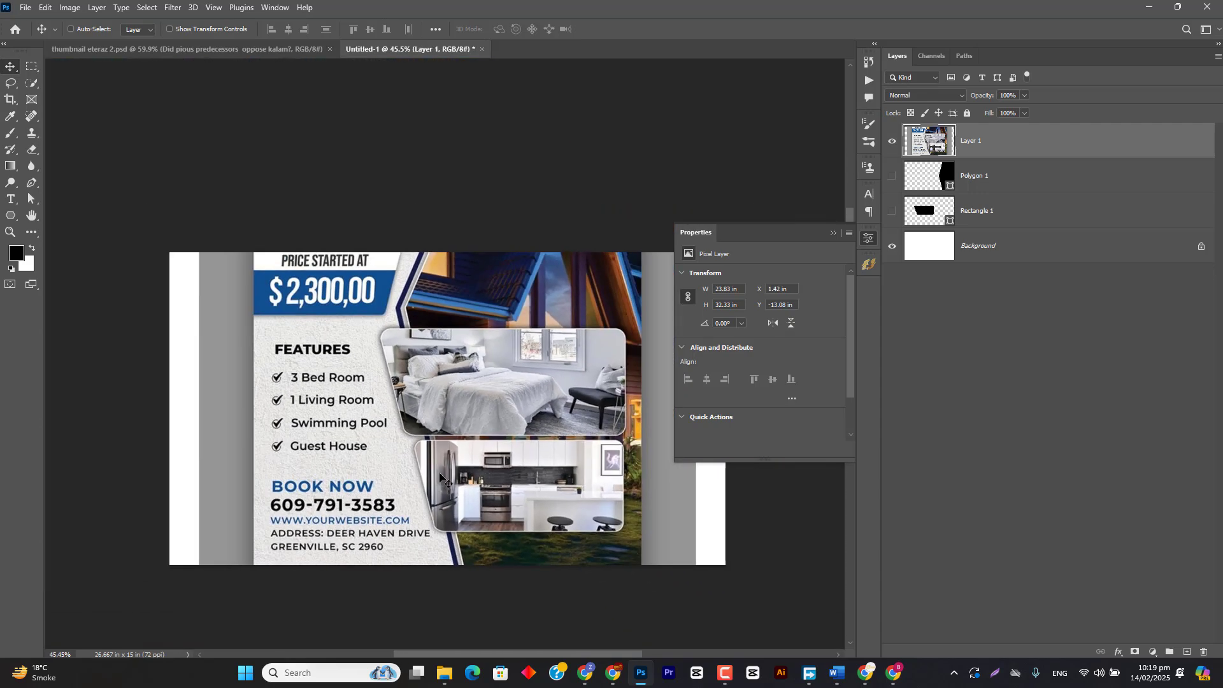
left_click(833, 233)
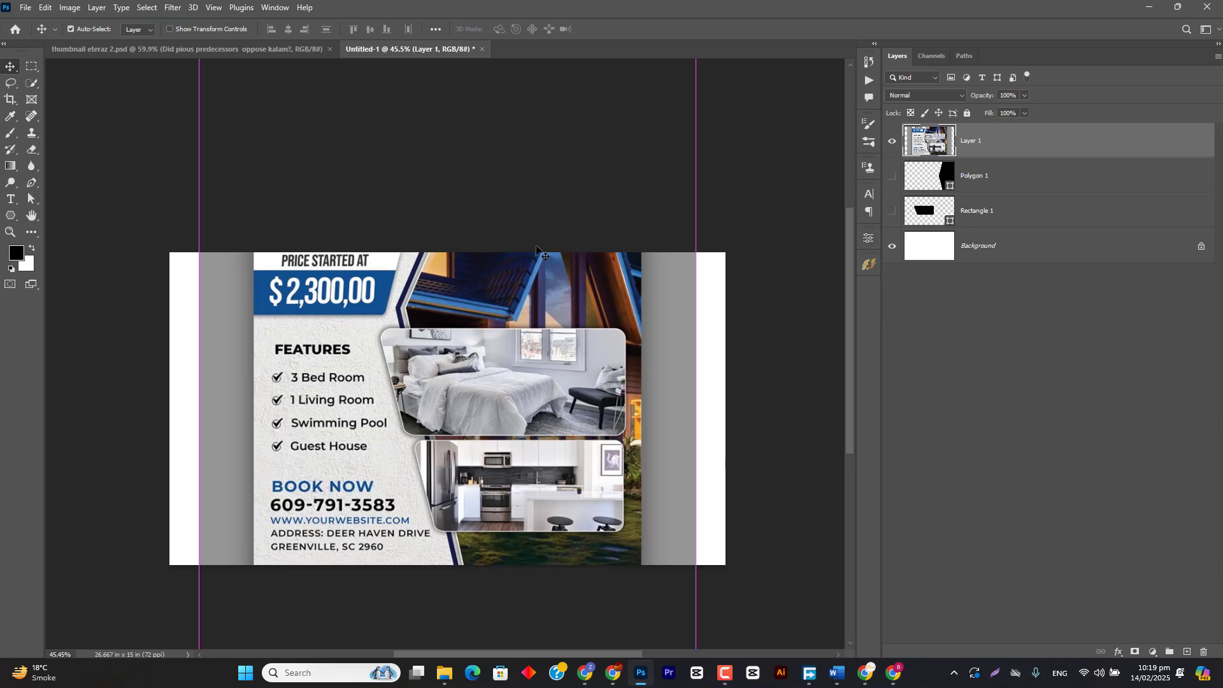
- Turn on the rulers and place a horizontal guide near the bedroom photo's top edge and a vertical guide at its left corner
key("ctrl+r")
left_click_drag(554, 92, 568, 286)
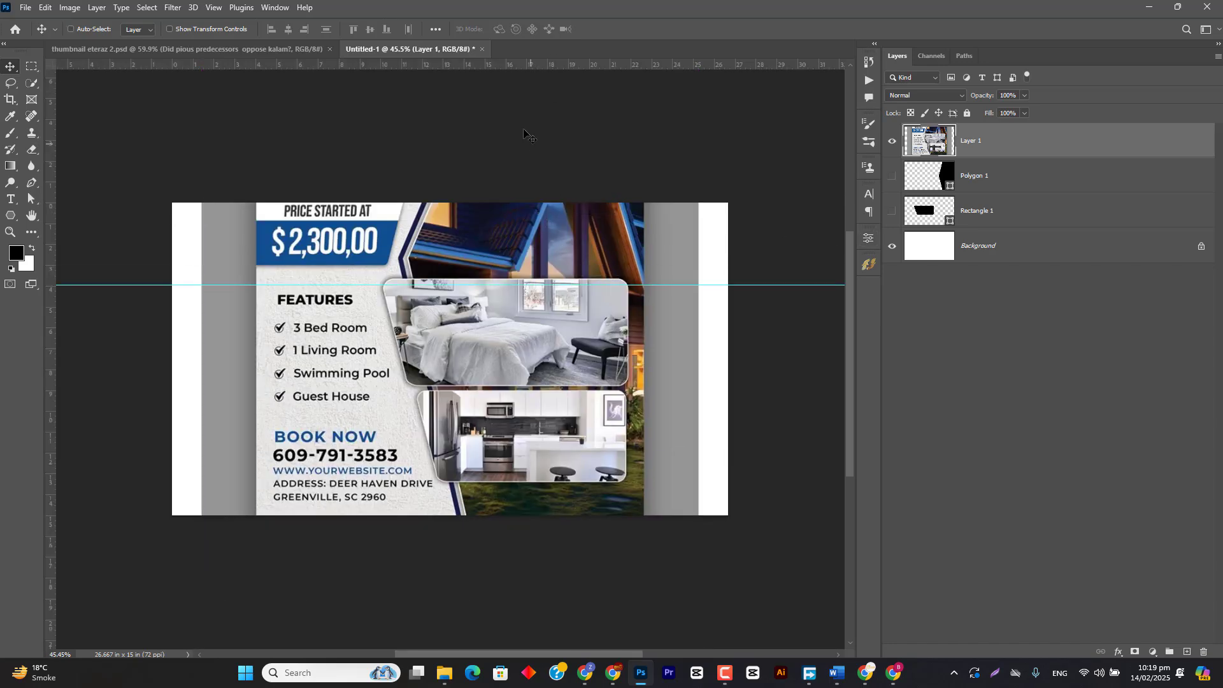
left_click_drag(55, 358, 383, 399)
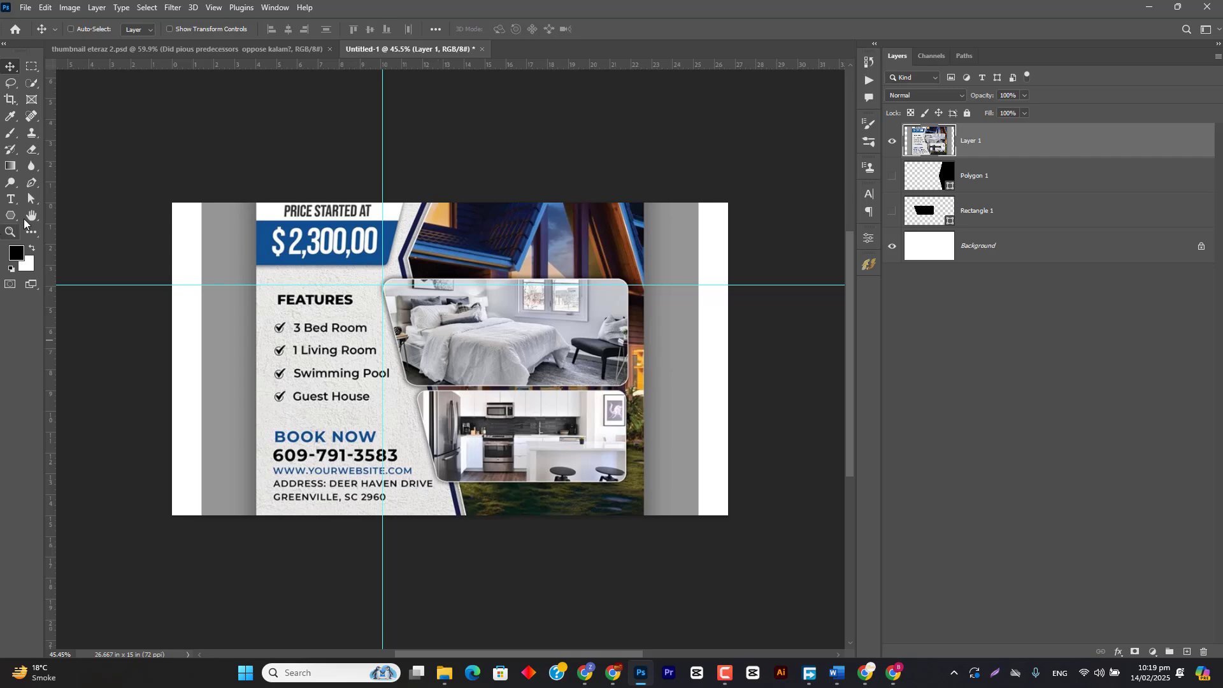
- Draw a tall, thin black rectangle over the features list and rotate it to about -14°
left_click_drag(10, 215, 64, 216)
mouse_move(296, 247)
left_mouse_down()
mouse_move(300, 487)
mouse_move(357, 510)
mouse_move(354, 488)
mouse_move(371, 488)
left_mouse_up()
key("ctrl+t")
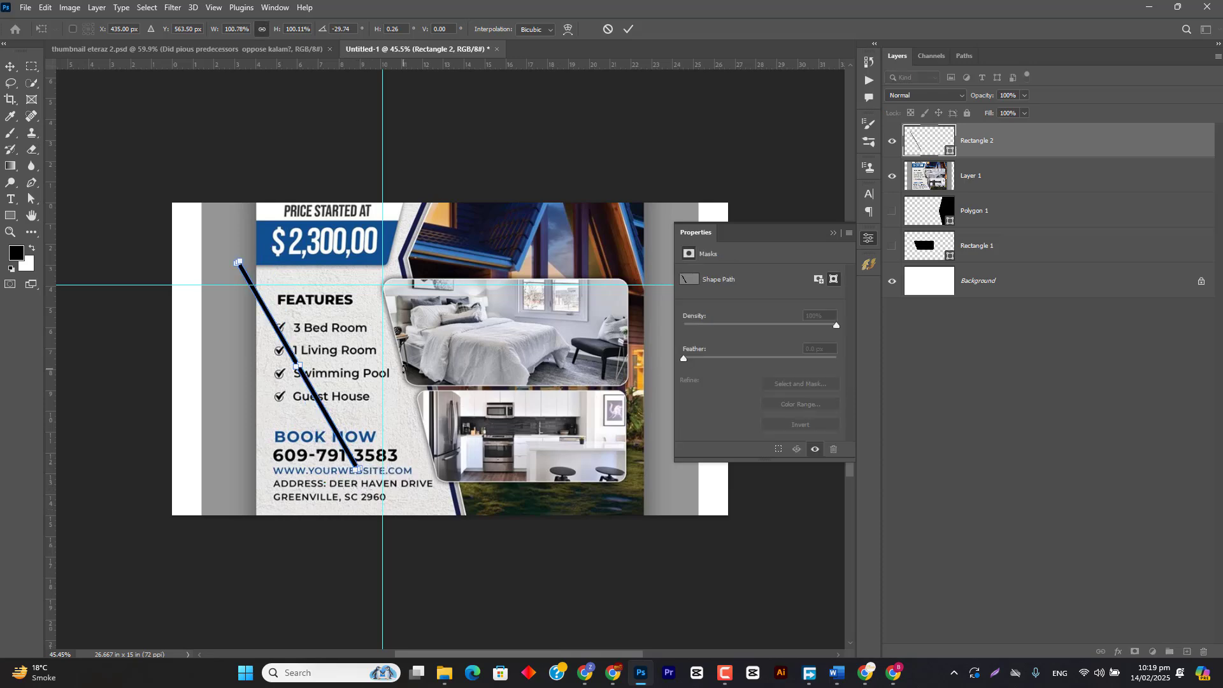
left_click_drag(363, 360, 346, 394)
left_click_drag(348, 396, 360, 418)
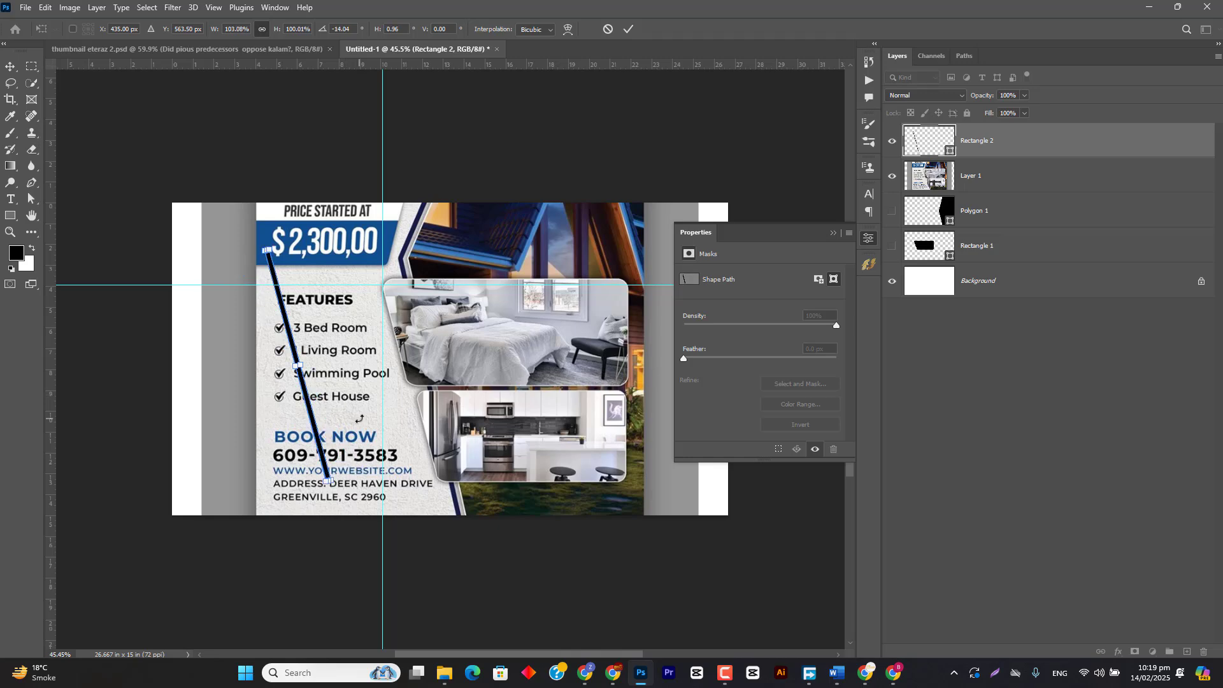
left_click(629, 29)
- Place the rotated bar along the slanted left edges of the two photos as an angle reference and hide its layer
left_click_drag(342, 358, 461, 385)
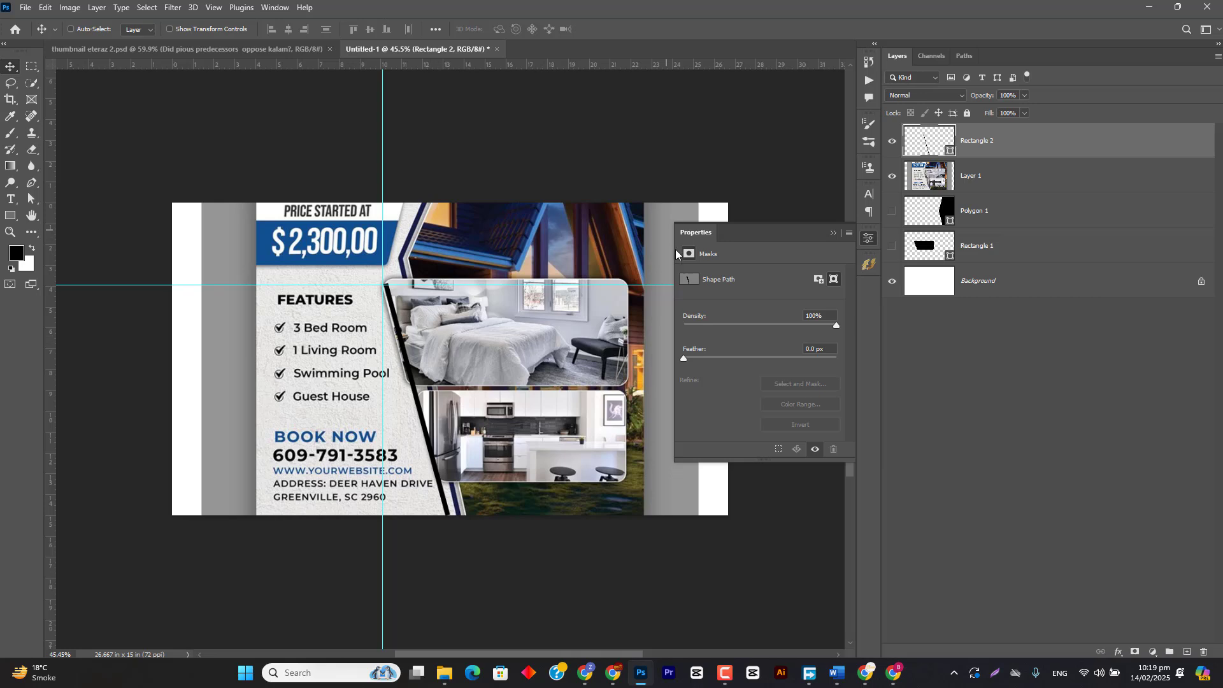
left_click(892, 142)
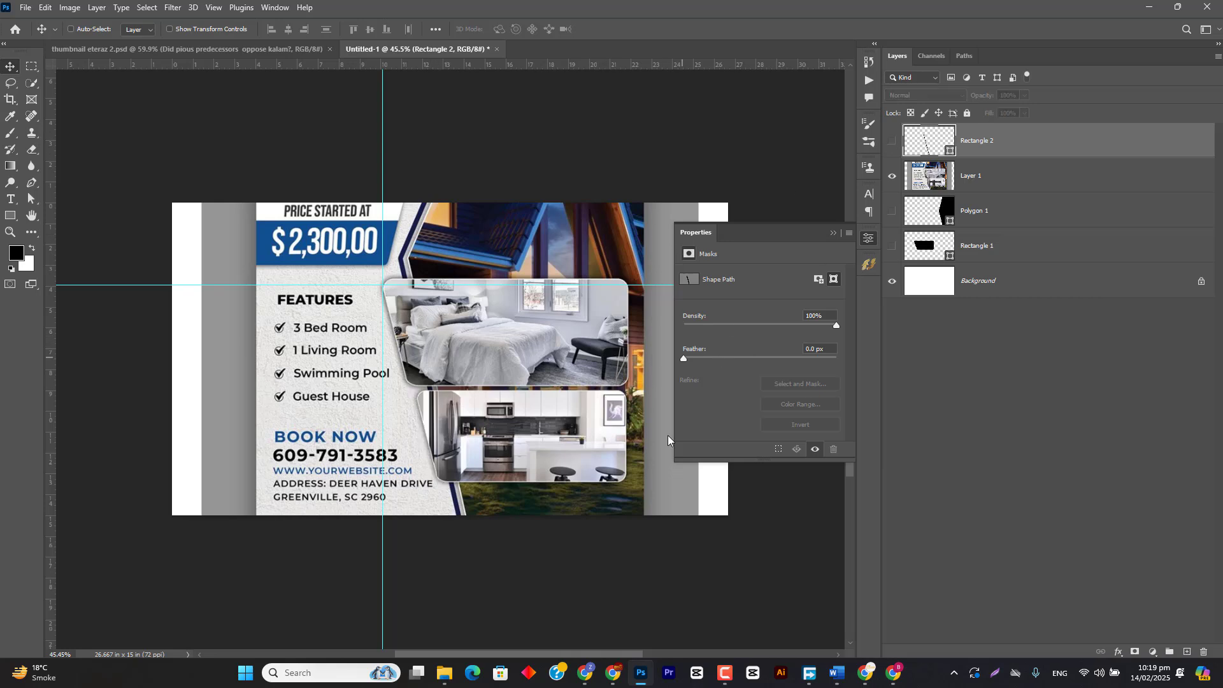
- Switch to Freepik in the browser, close the real estate flyer, and open the purple Business Solution Agency template from the flyer results
left_click(865, 673)
left_click(1052, 265)
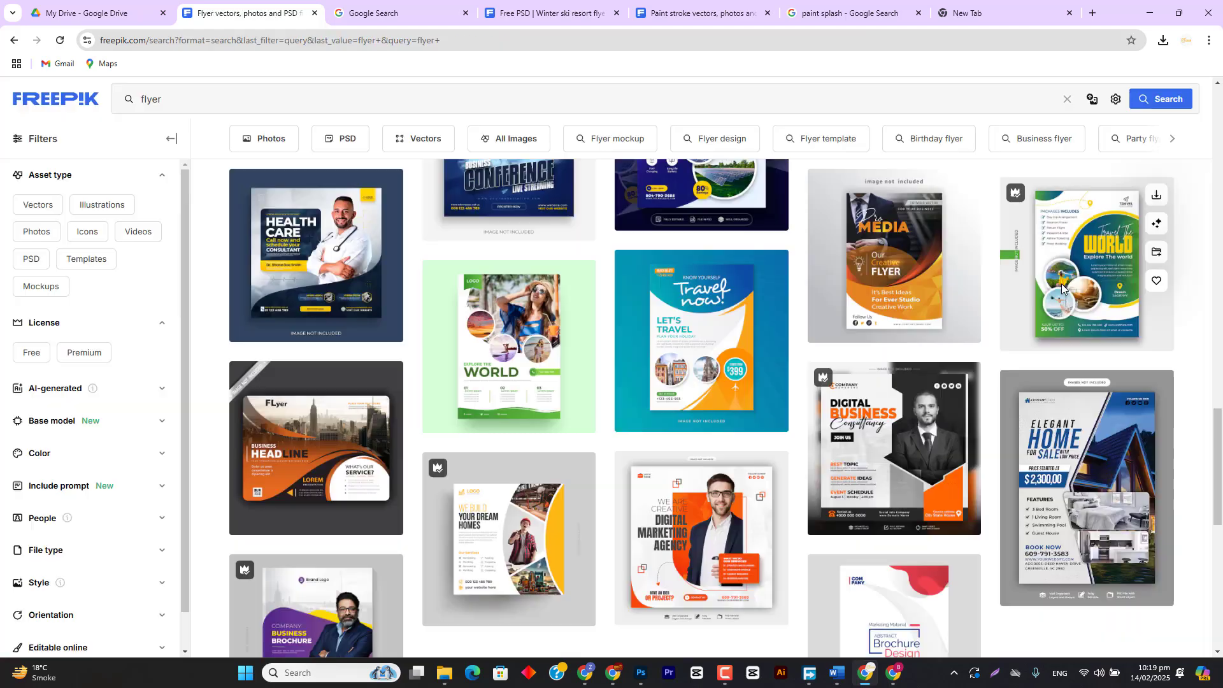
scroll(881, 349, "down", 2)
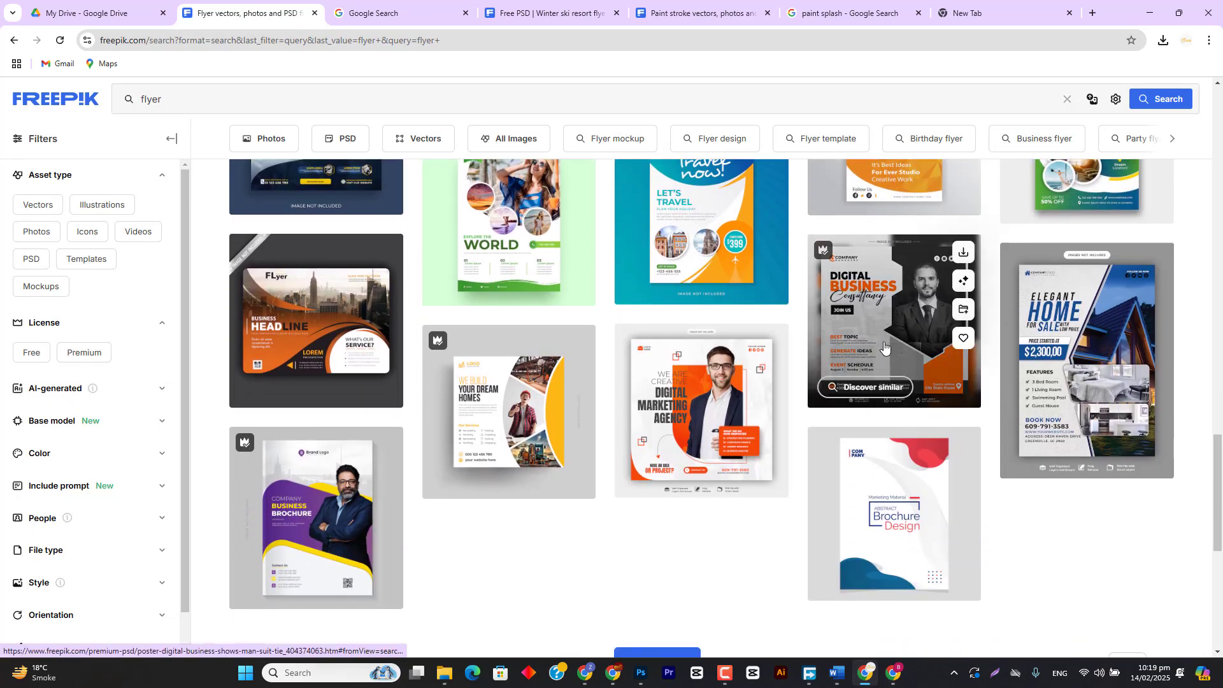
scroll(881, 348, "up", 5)
scroll(576, 305, "up", 3)
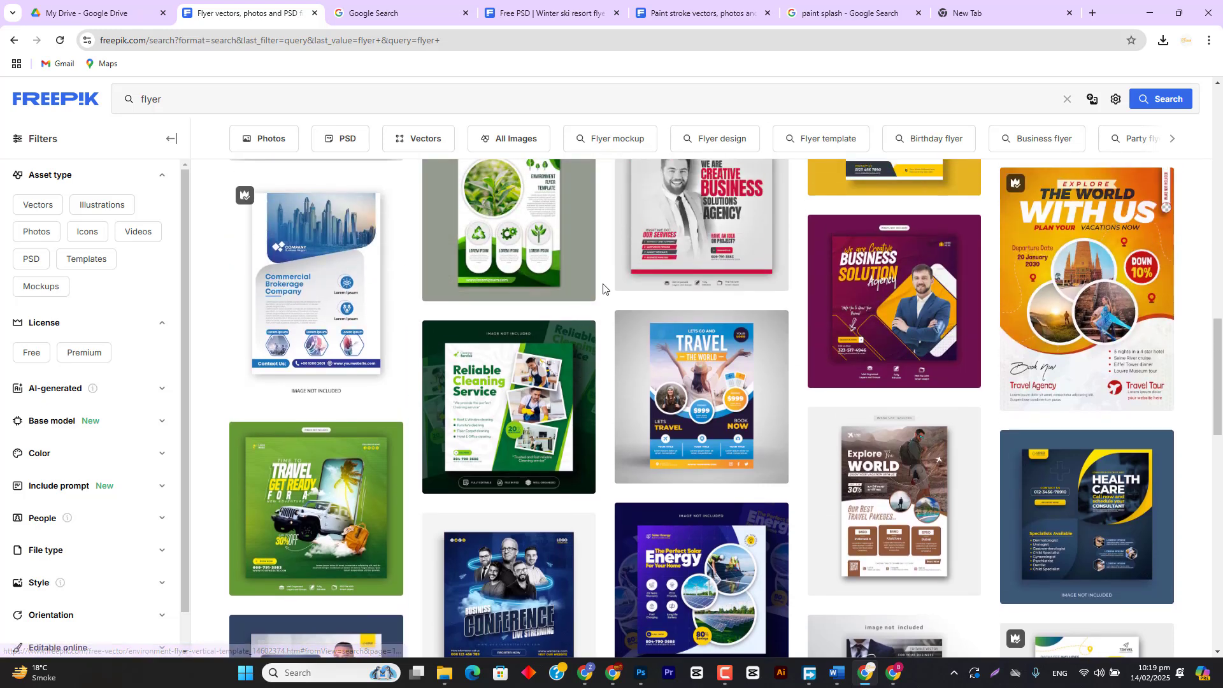
scroll(604, 291, "up", 1)
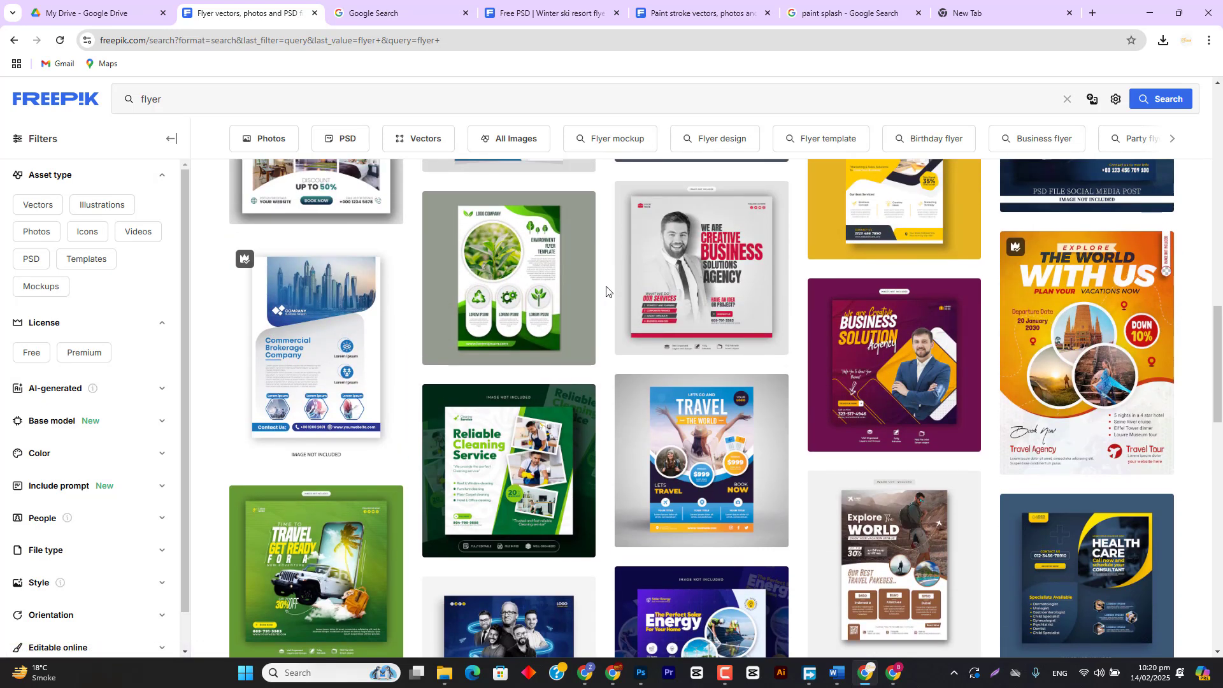
left_click(916, 360)
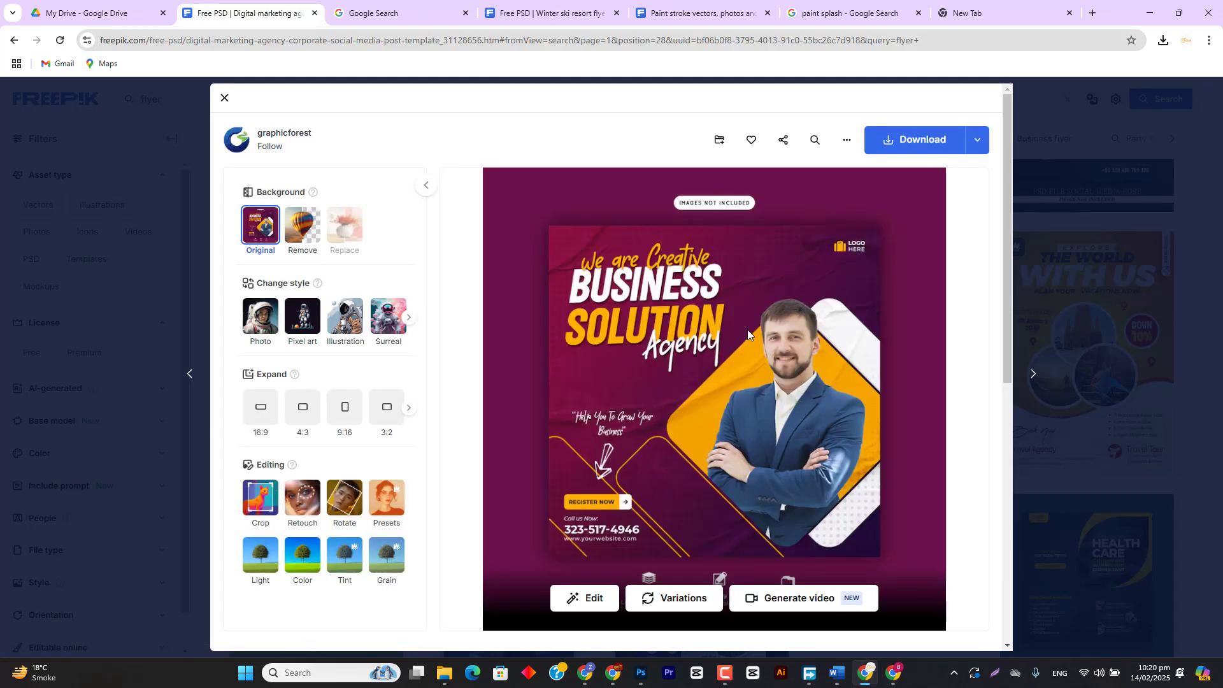
- Copy the Business Solution Agency image, switch to Photoshop, hide the real estate flyer layer, and paste the copied image into the document
right_click(747, 330)
left_click(771, 383)
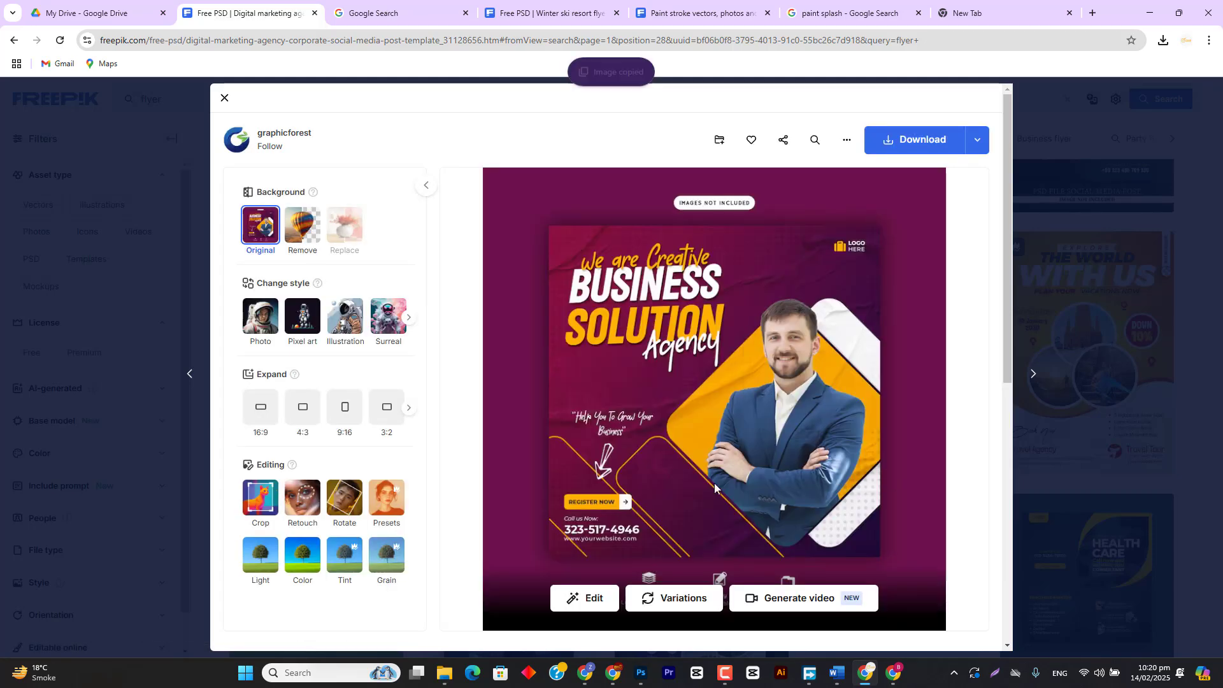
left_click(640, 672)
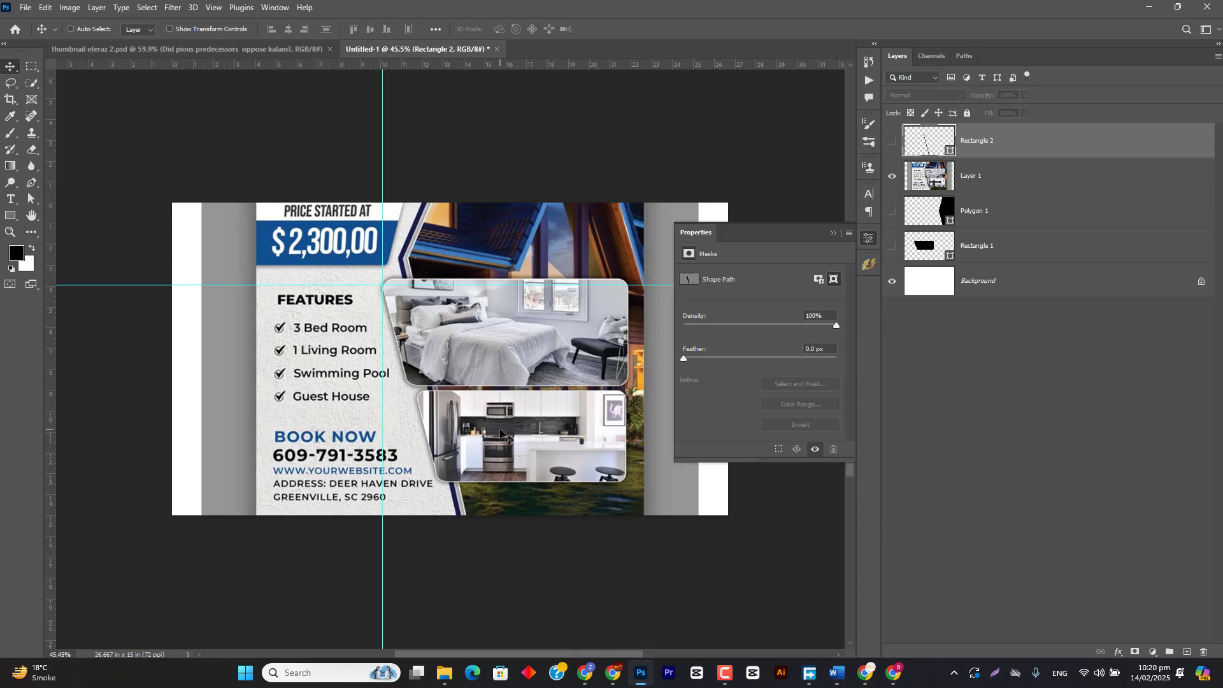
left_click(890, 177)
key("ctrl+v")
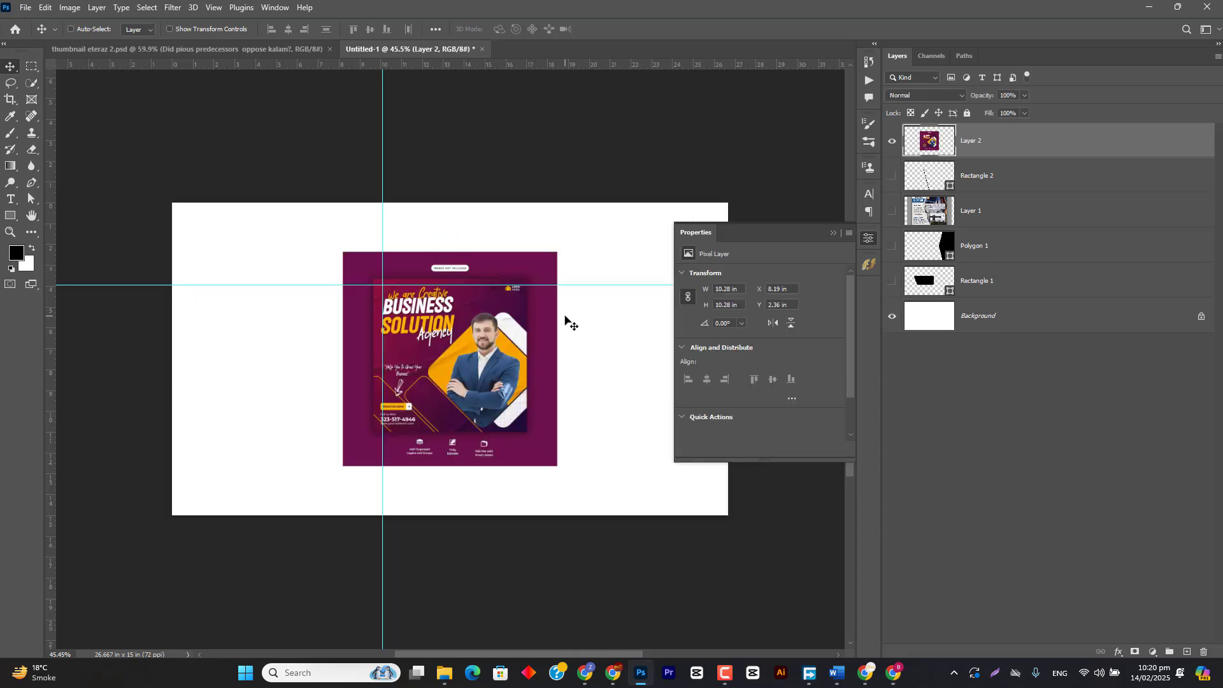
scroll(461, 346, "up", 5)
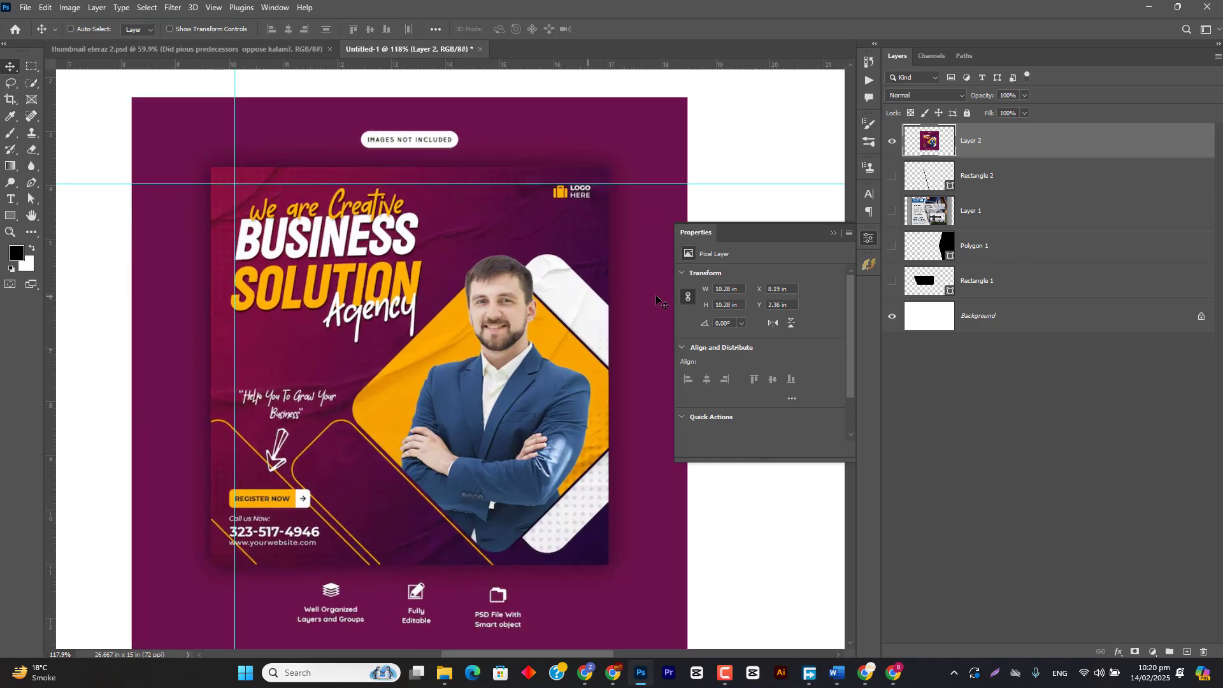
- Show the black bar layer, move it above the pasted agency flyer, and rotate the bar by about -30°
left_click(925, 175)
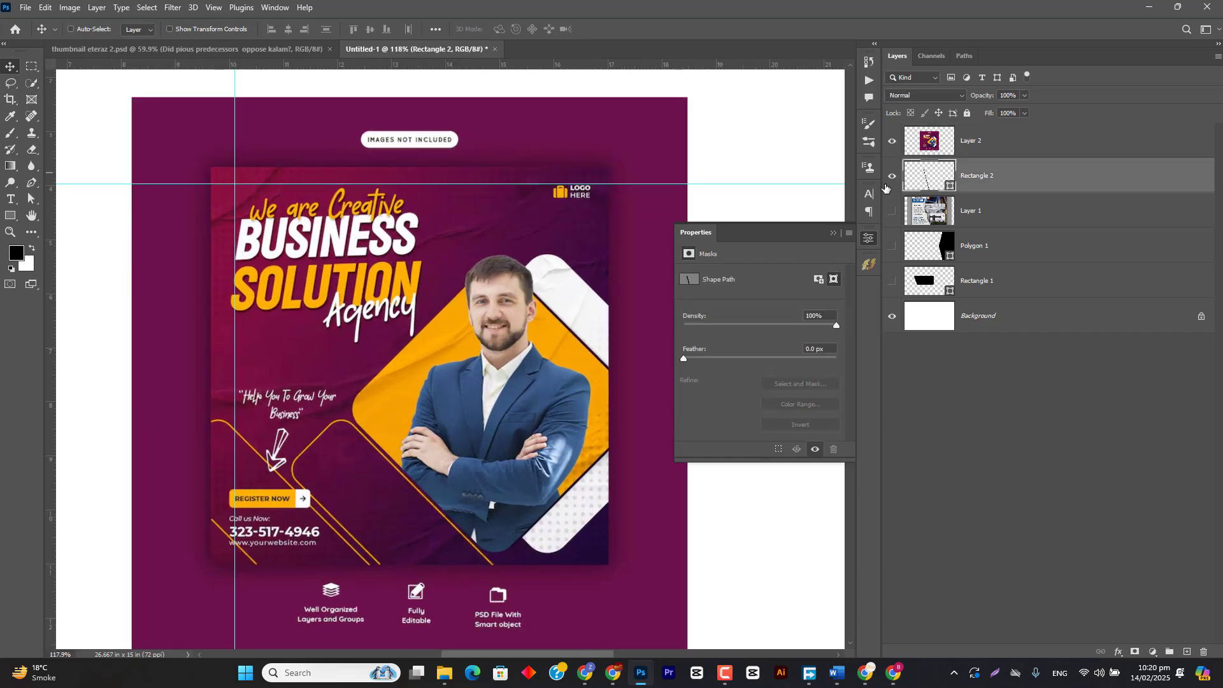
left_click_drag(932, 185, 931, 136)
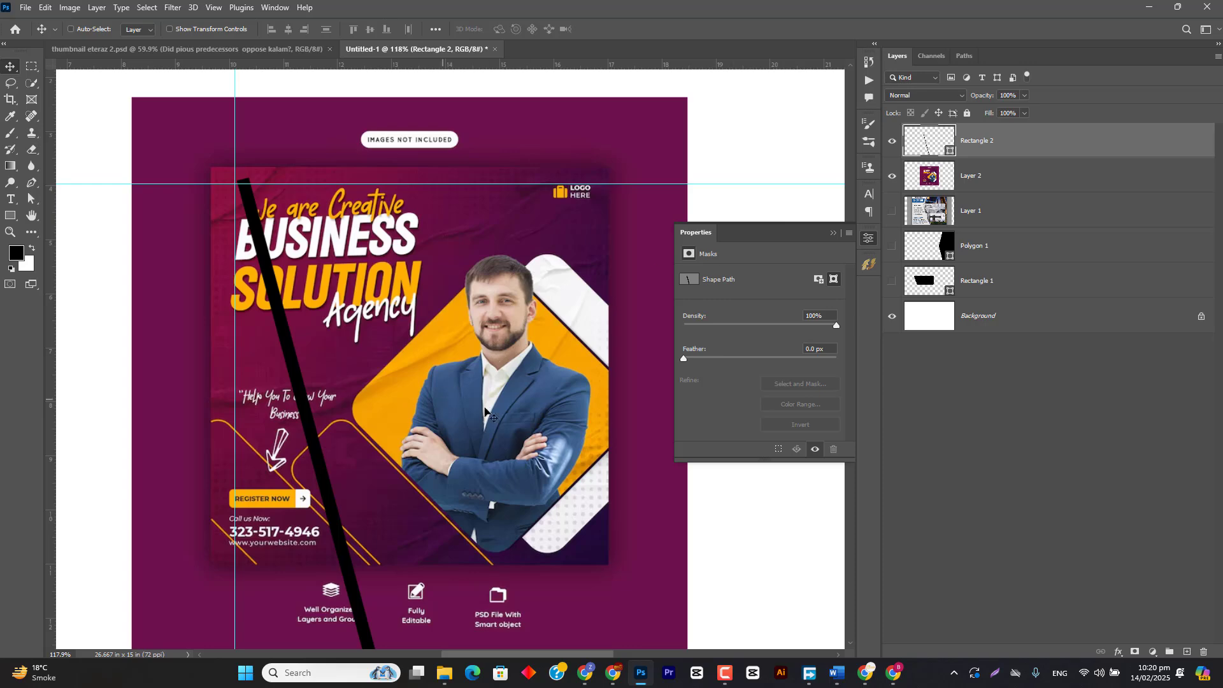
key("ctrl+t")
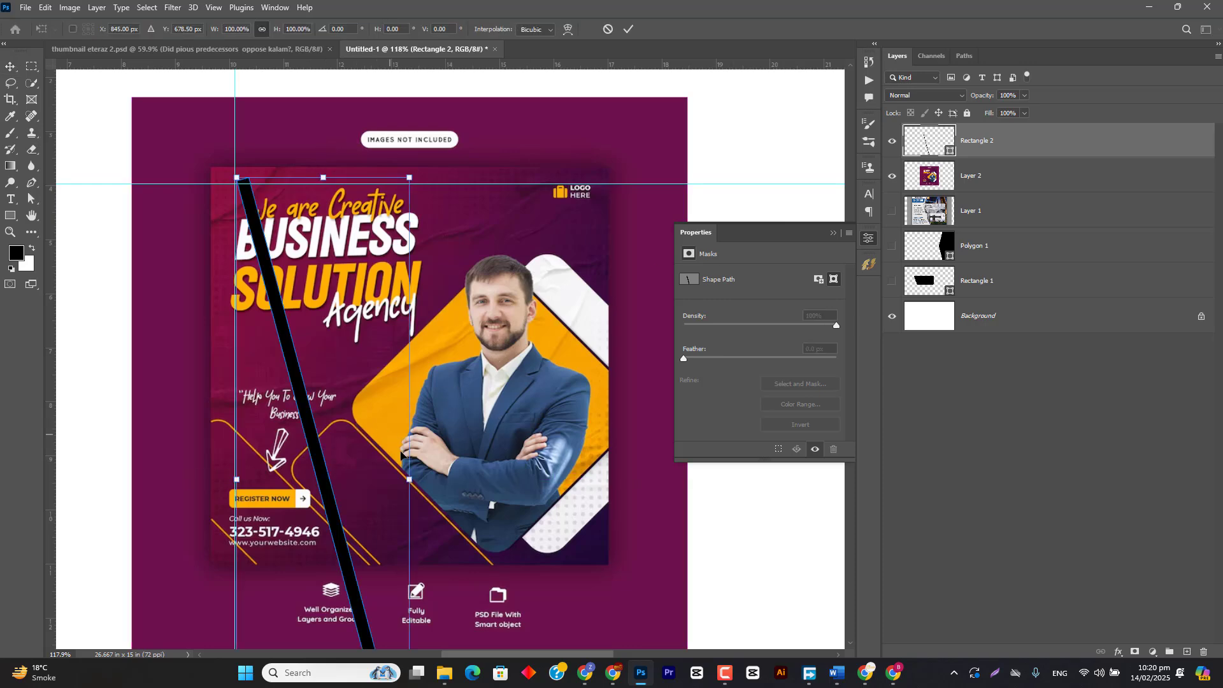
left_click_drag(446, 534, 425, 411)
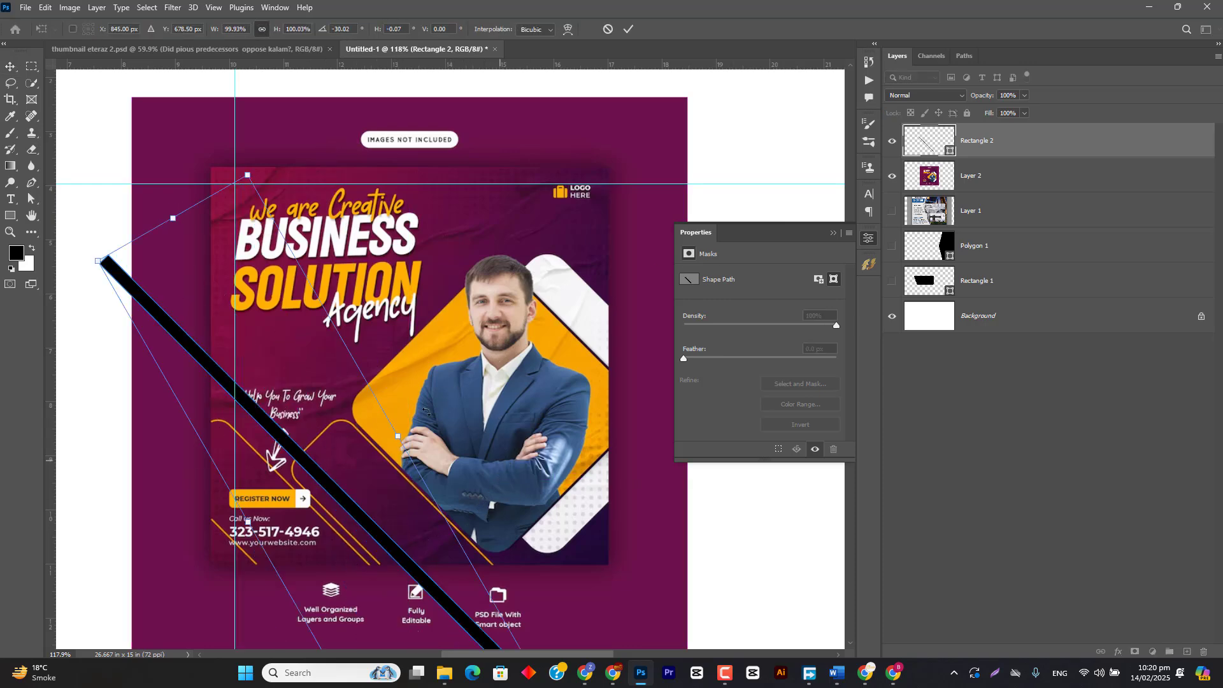
left_click(629, 29)
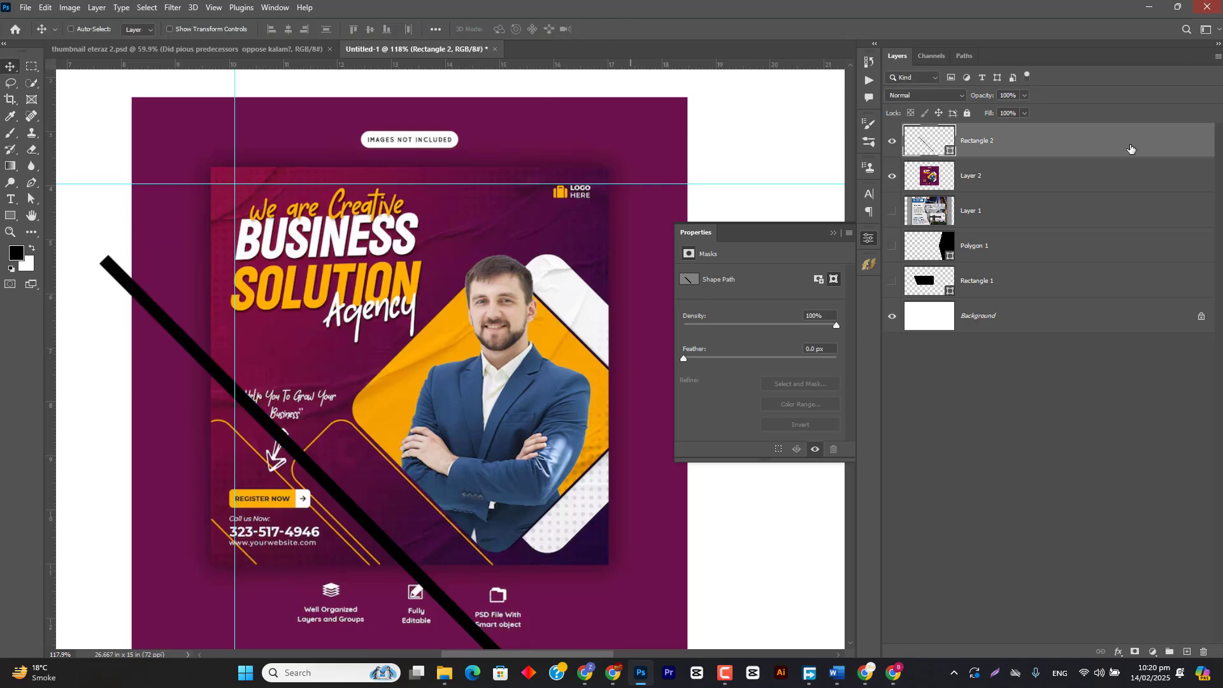
- Match the bar to the yellow diagonal lines, turn it to the opposite diagonal, and align it with the orange diamond's upper-left edge
left_click_drag(395, 458, 372, 466)
key("ctrl+t")
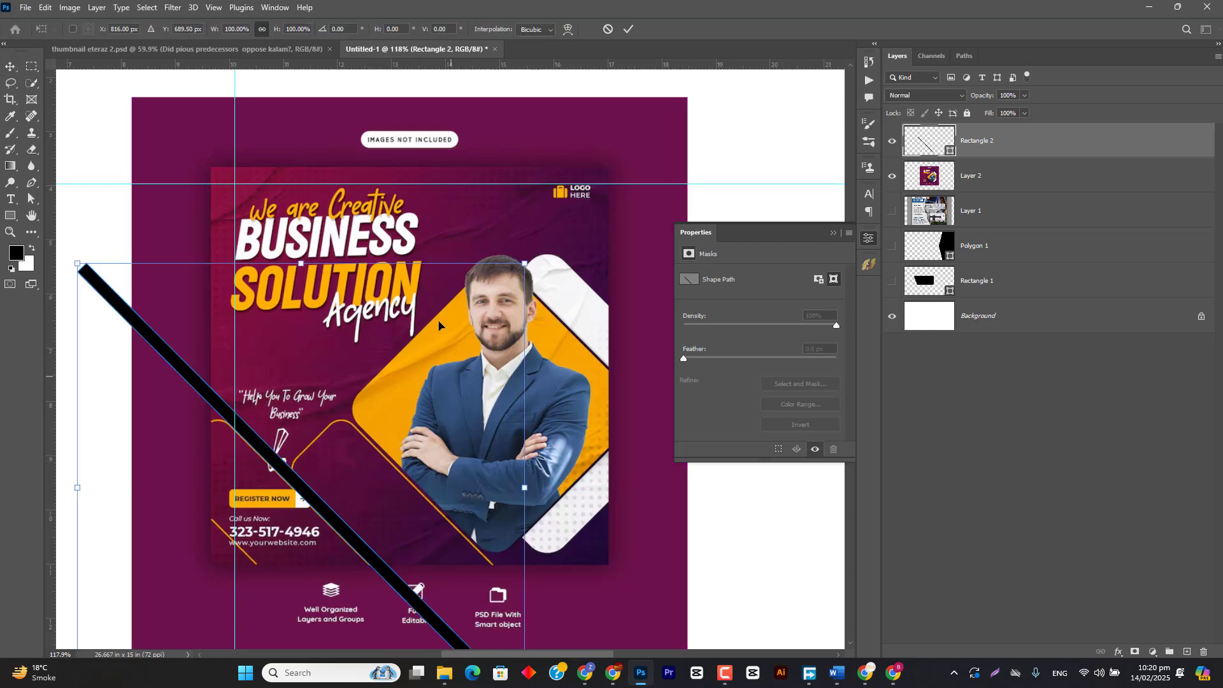
left_click_drag(266, 224, 602, 220)
left_click(627, 27)
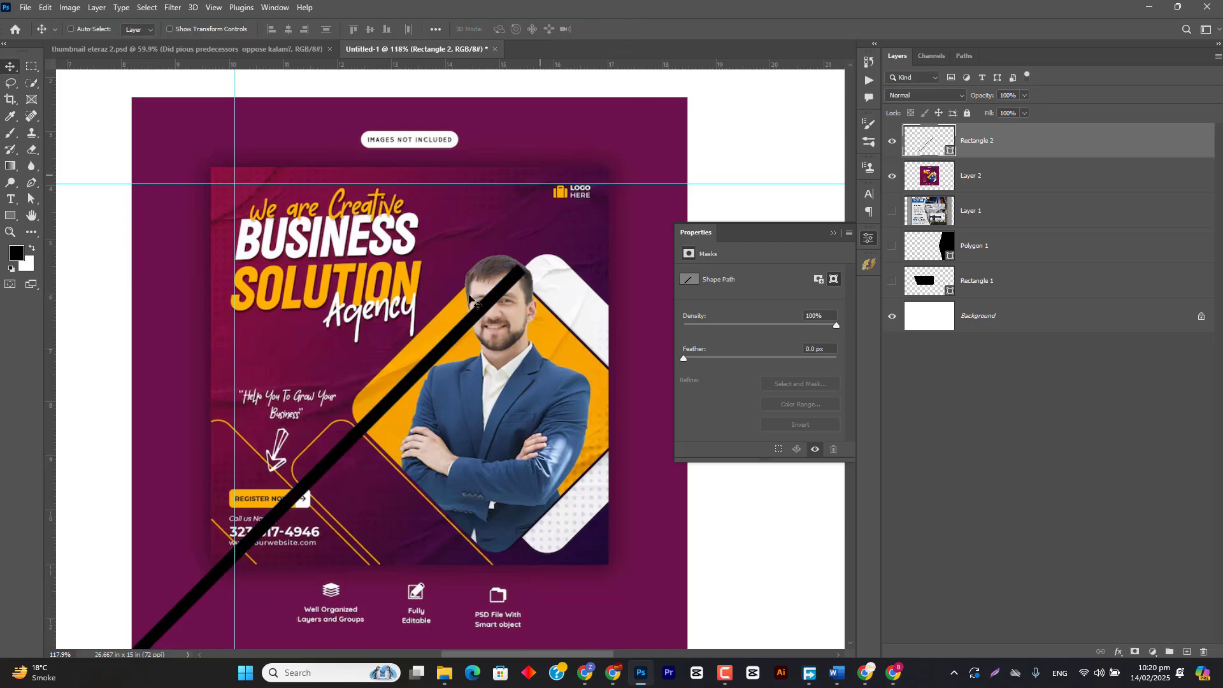
left_click_drag(437, 363, 527, 311)
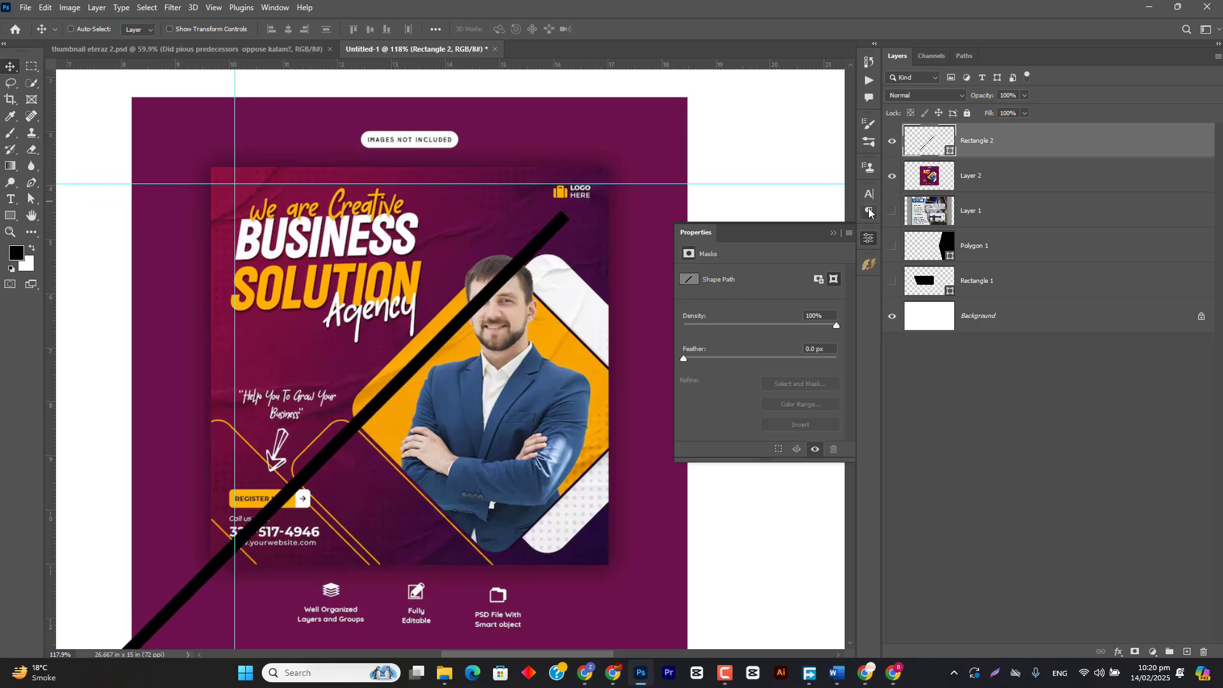
- Switch to Freepik in the browser, close the agency template, and open the orange Luxury House flyer from the flyer results
left_click(640, 674)
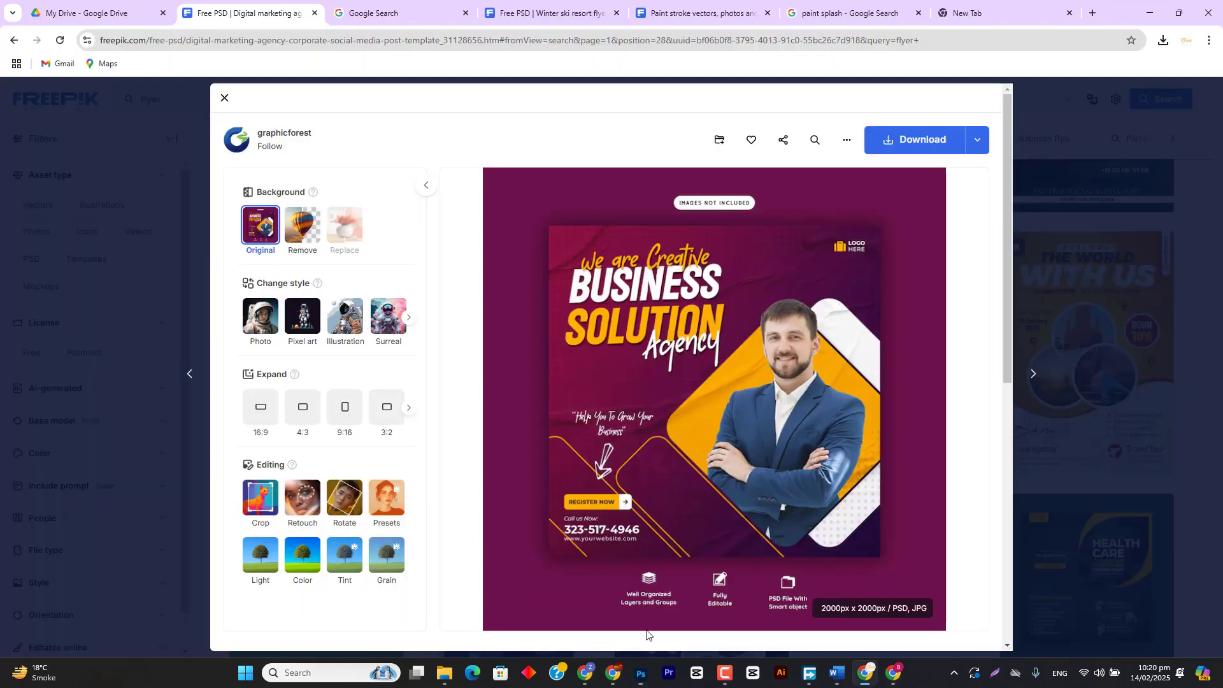
left_click(1084, 297)
scroll(1074, 332, "down", 8)
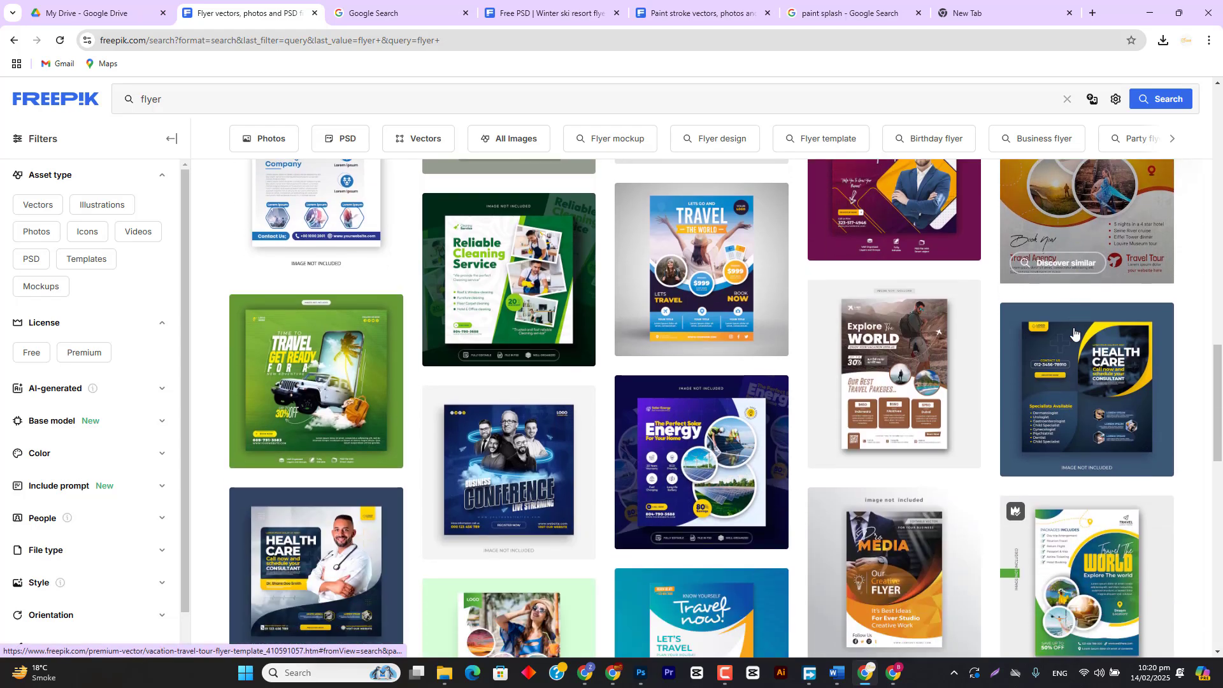
scroll(1074, 333, "down", 3)
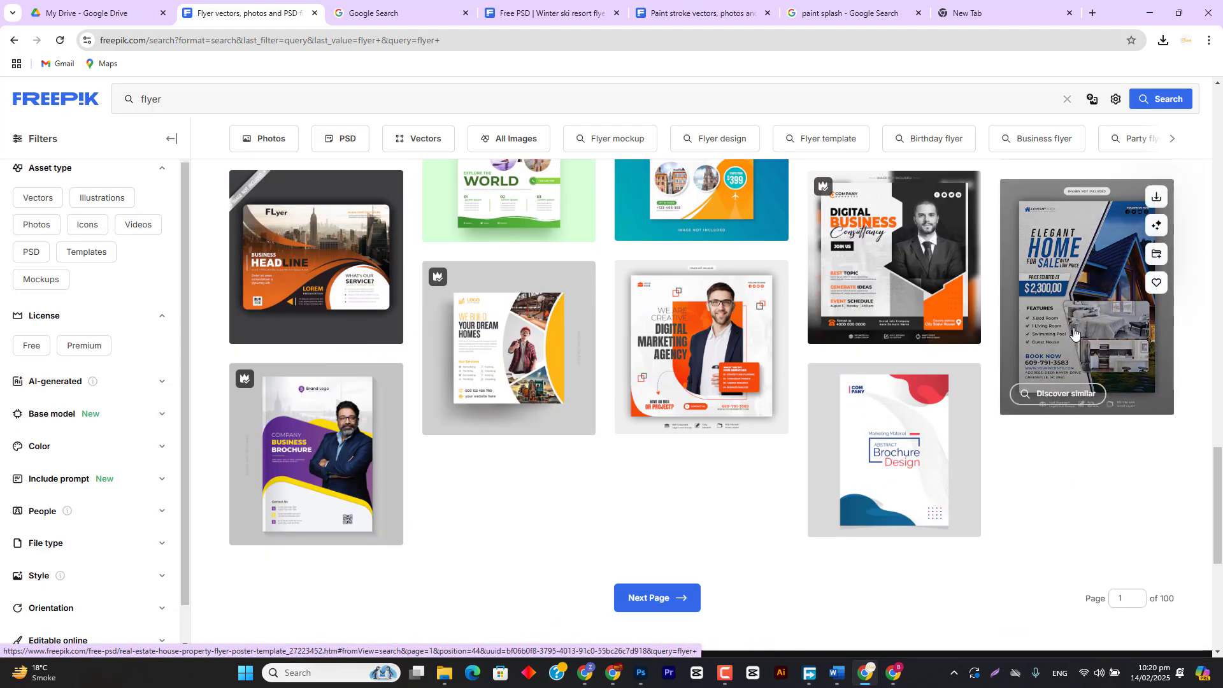
scroll(1018, 349, "up", 10)
scroll(1016, 349, "up", 10)
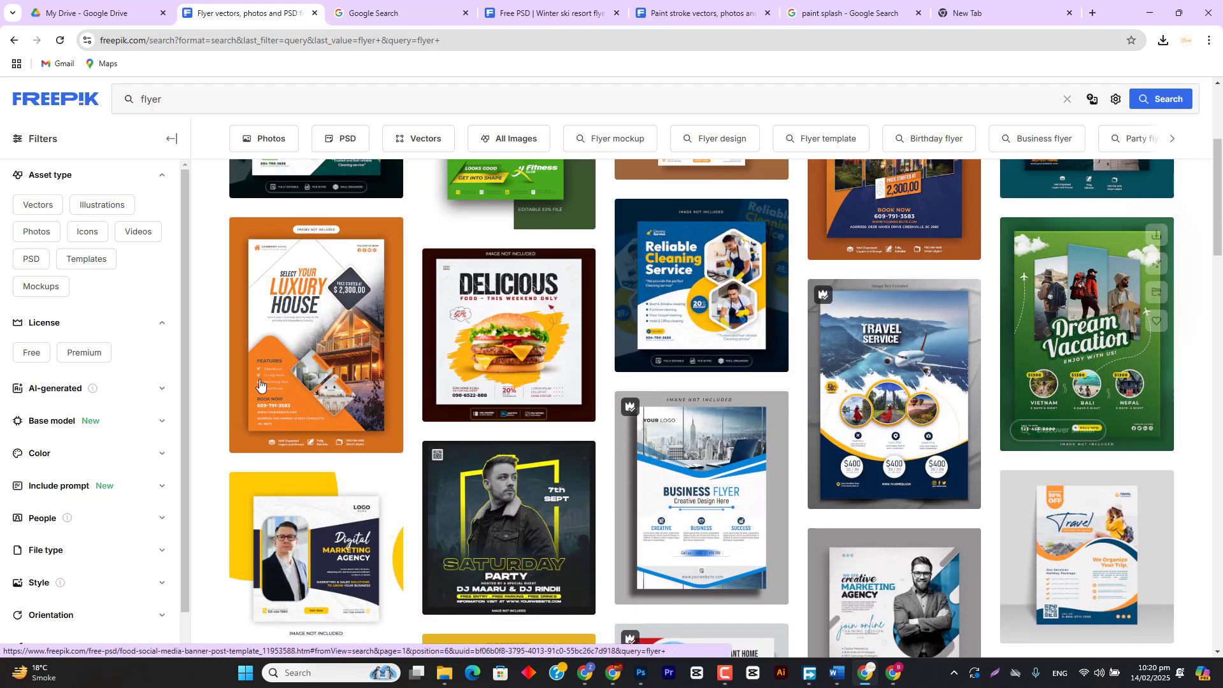
left_click(261, 382)
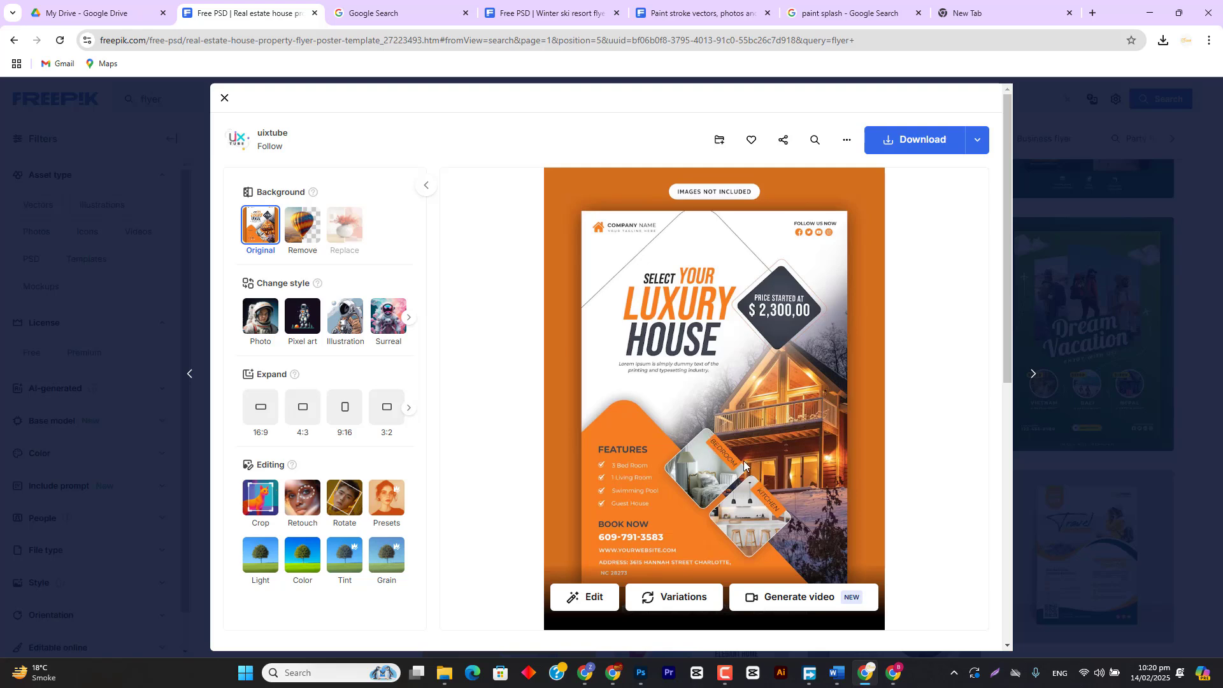
- Copy the Luxury House flyer image, switch to Photoshop, hide the agency flyer layer, and paste the image beneath the bar layer
right_click(744, 398)
left_click(801, 453)
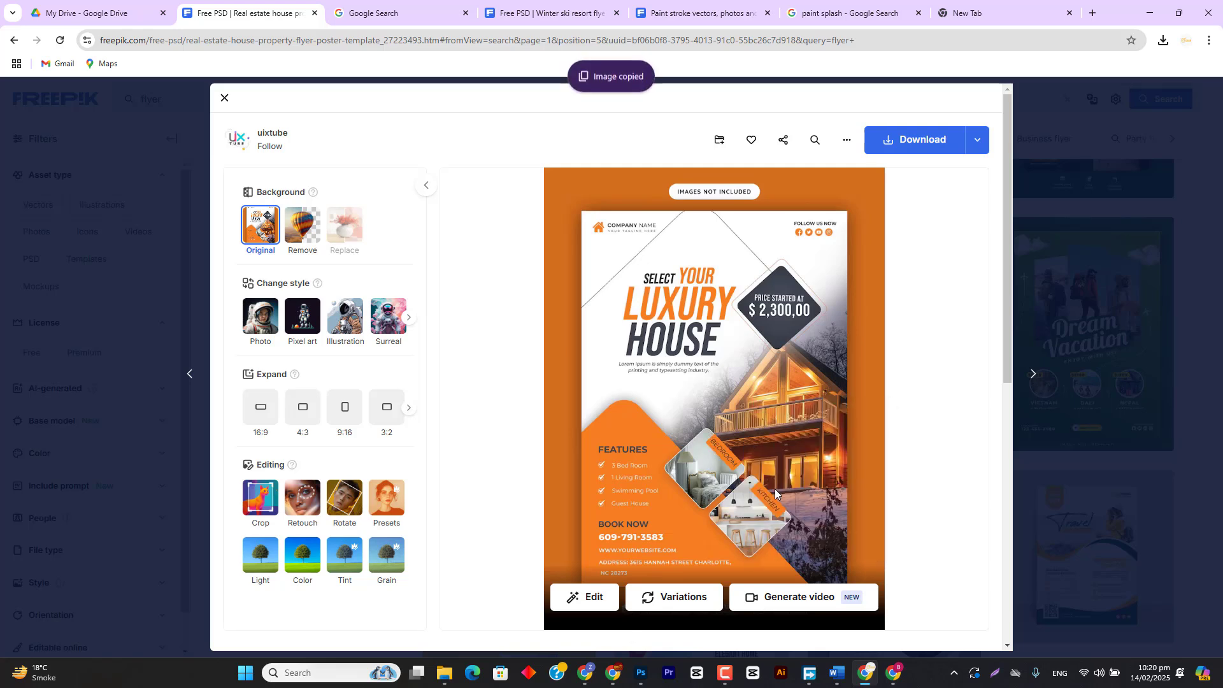
left_click(641, 673)
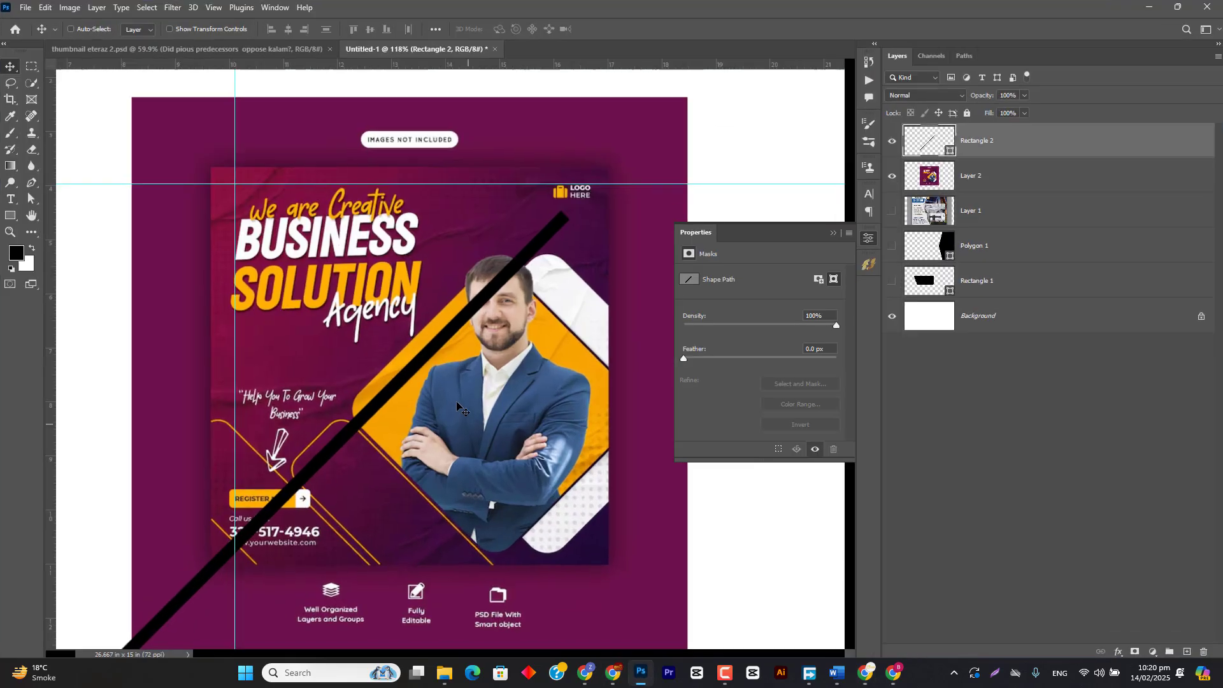
left_click(893, 177)
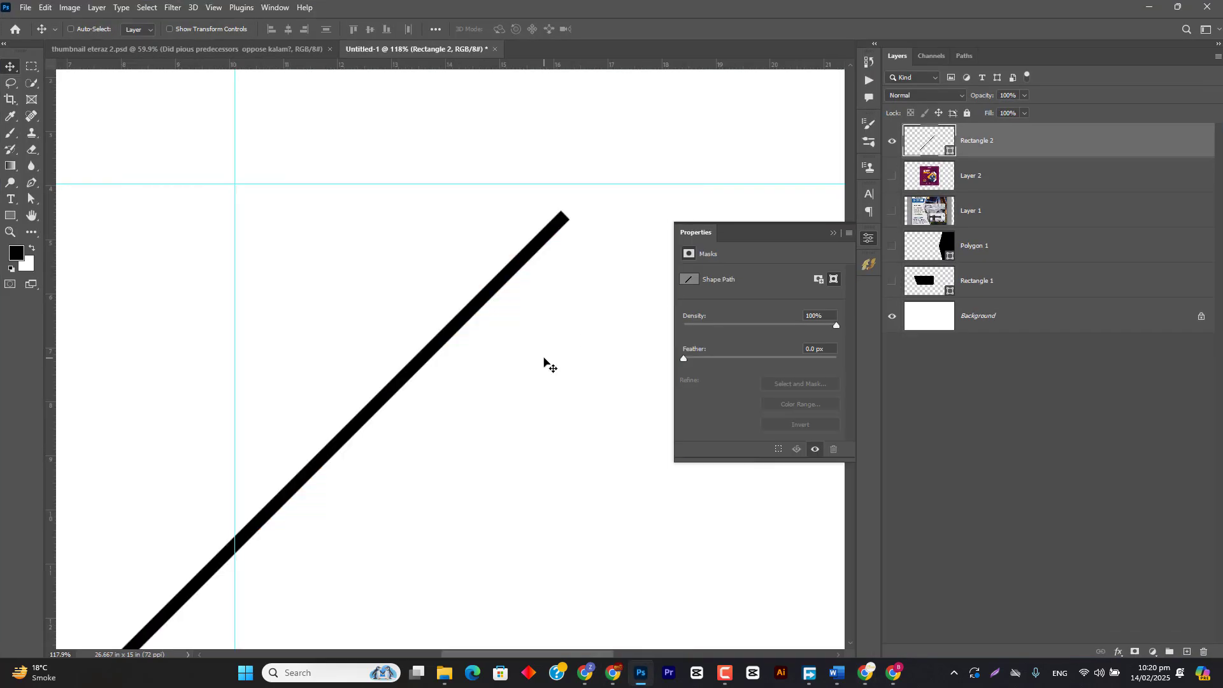
left_click(920, 188)
key("ctrl+v")
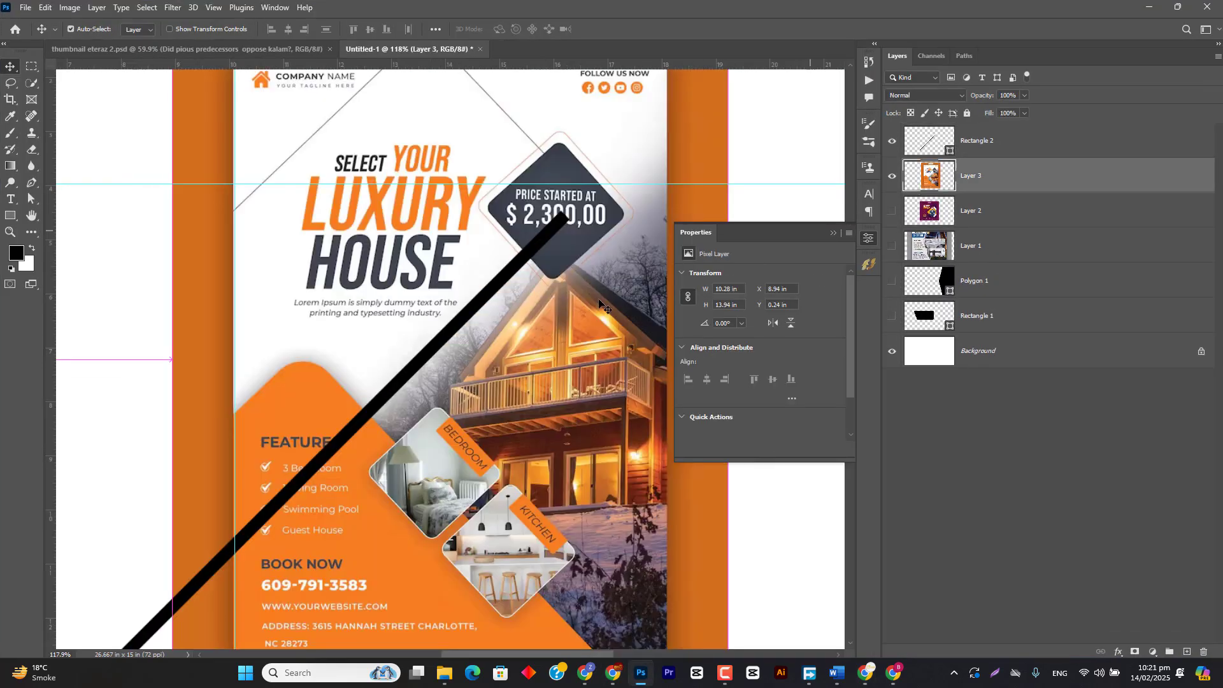
- Move the black bar up over the Luxury House heading and rotate it by -90°
left_click_drag(410, 374, 388, 228)
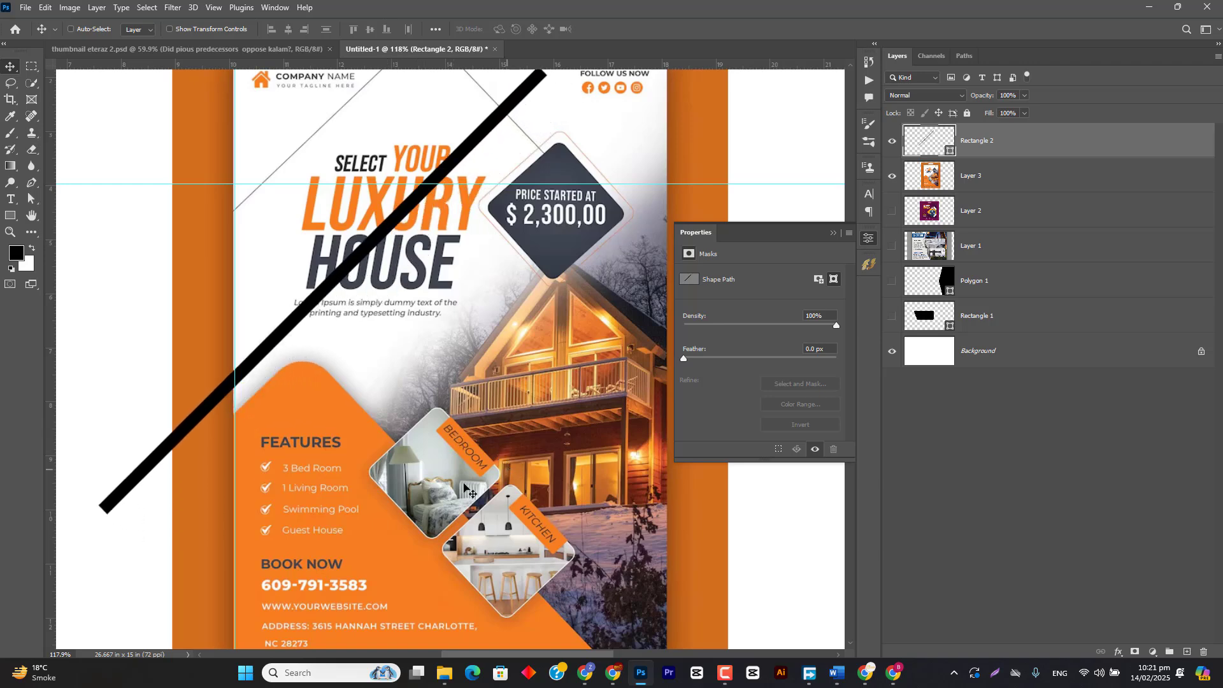
key("ctrl+t")
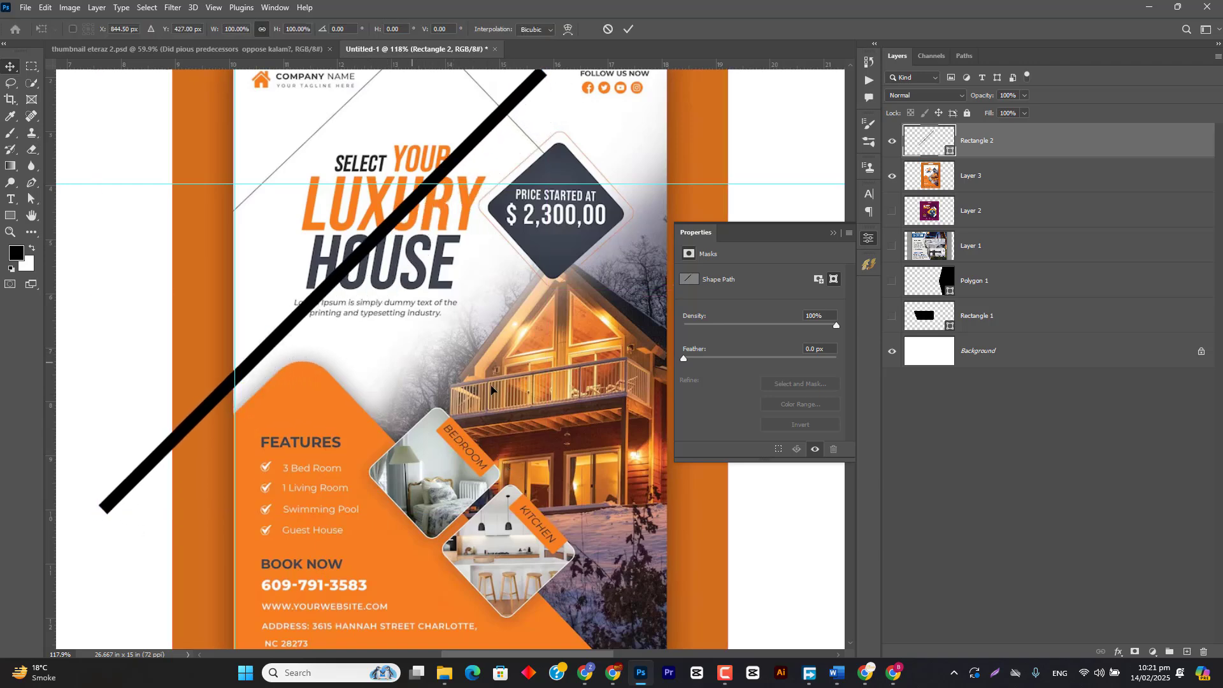
left_click_drag(573, 561, 611, 151)
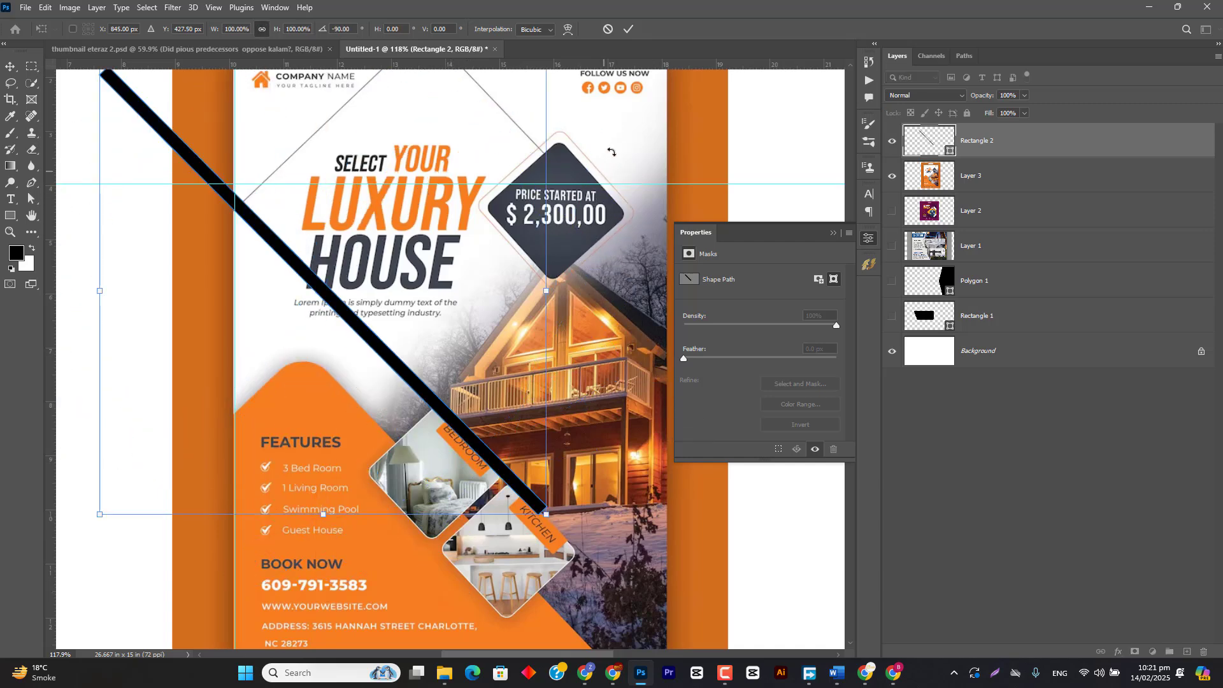
left_click(628, 29)
- Place the bar along the diagonal of the bedroom and kitchen photos as an angle reference and hide its layer
left_click_drag(381, 362, 427, 476)
left_click_drag(526, 411, 482, 249)
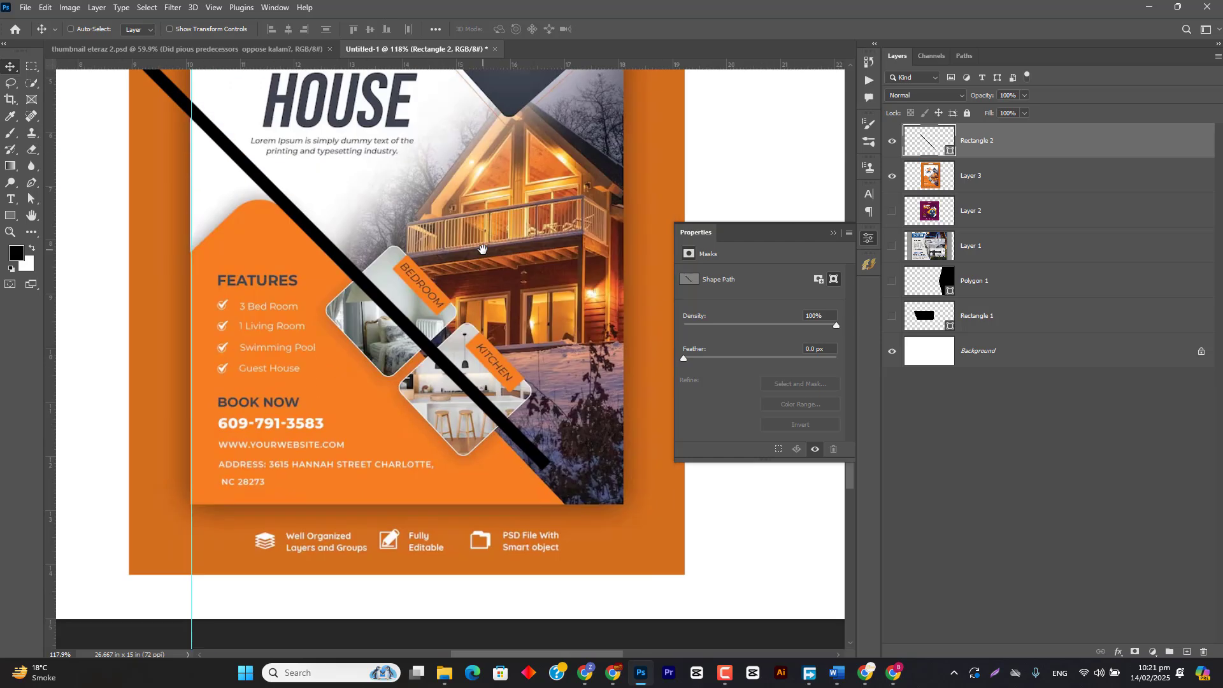
scroll(484, 317, "down", 5)
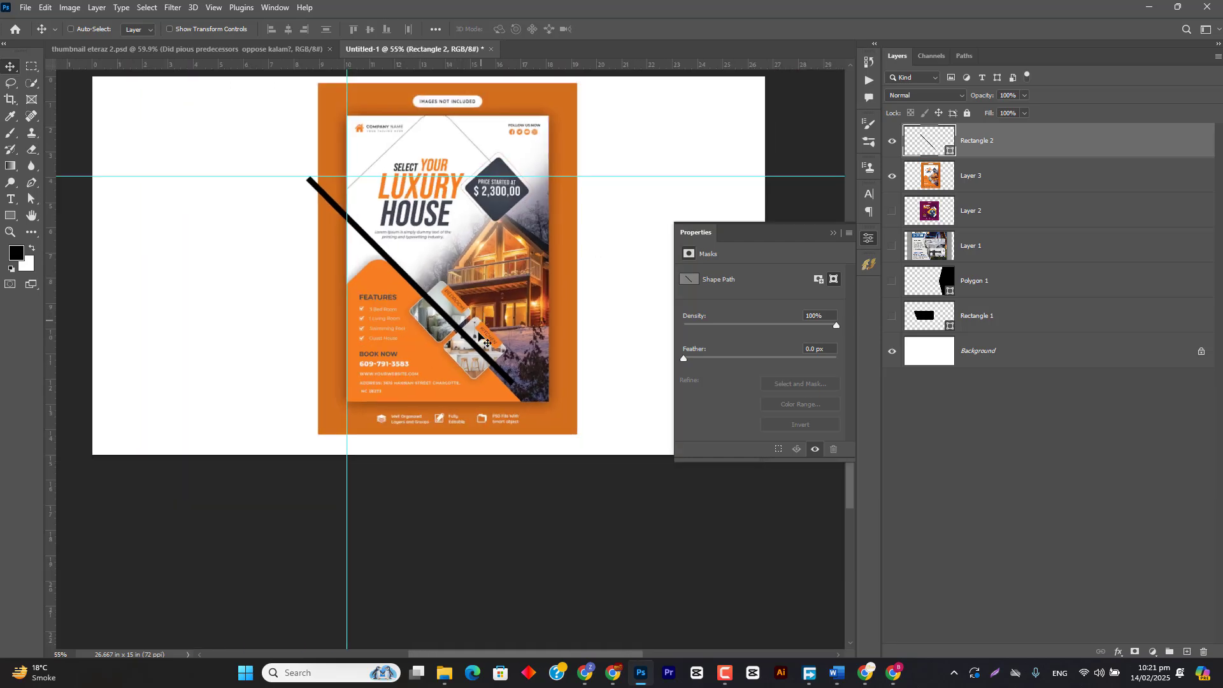
scroll(487, 343, "up", 5)
left_click_drag(459, 321, 467, 328)
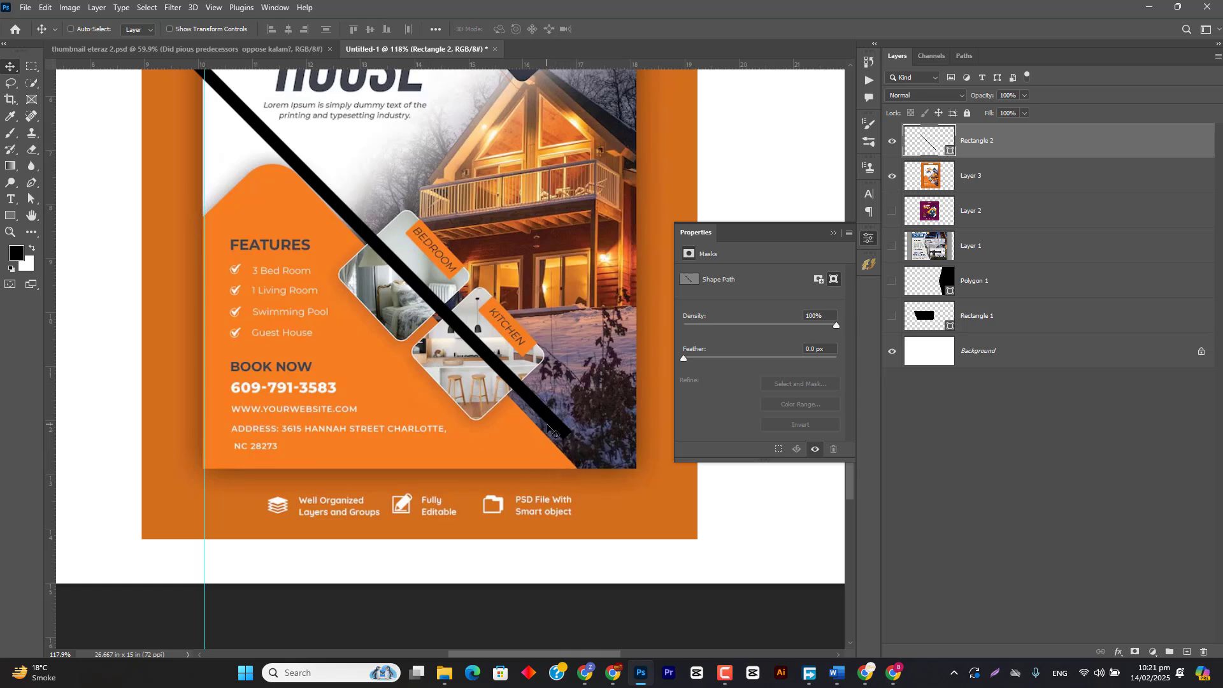
left_click_drag(554, 433, 529, 380)
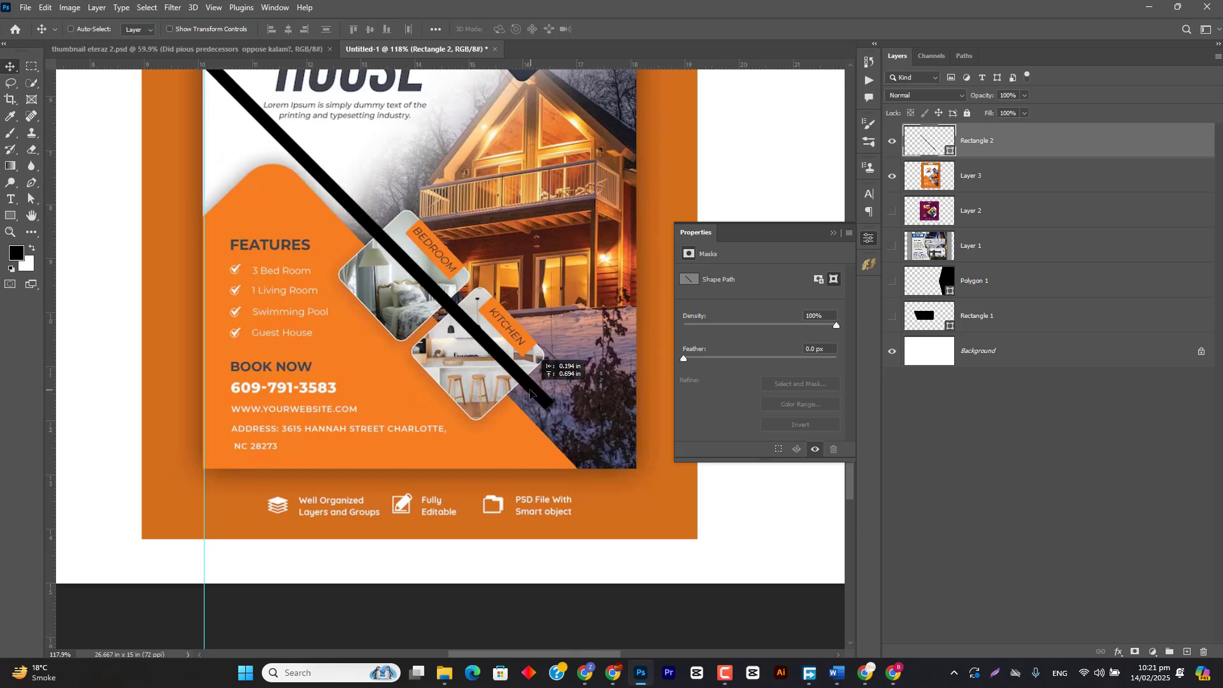
left_click(893, 140)
- Draw a black rounded square about 1.49 in wide below the Luxury House heading and rotate it to -45°
scroll(526, 349, "down", 6)
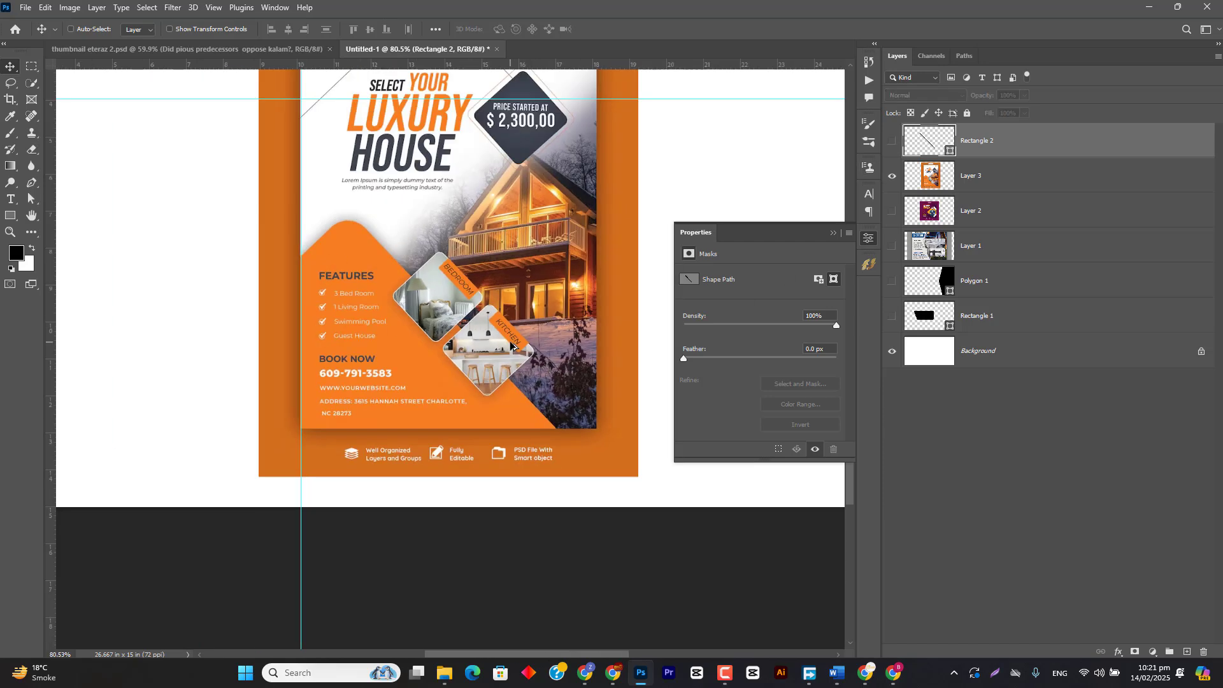
scroll(546, 421, "up", 5)
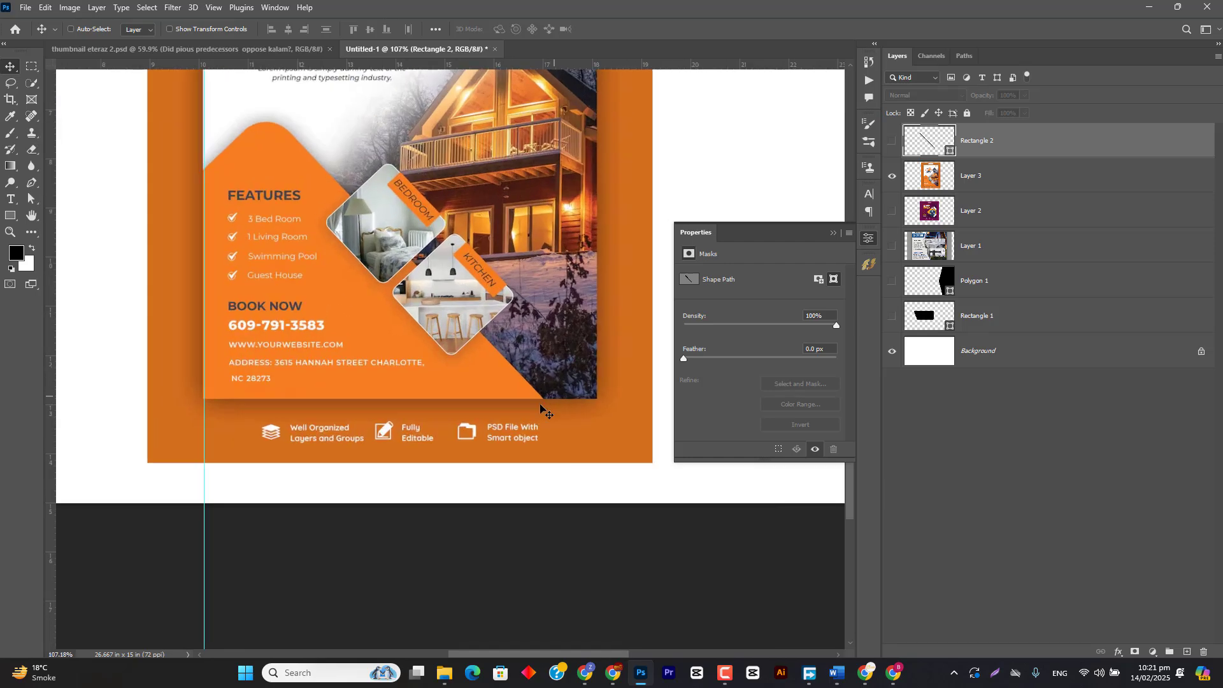
left_click_drag(514, 243, 589, 407)
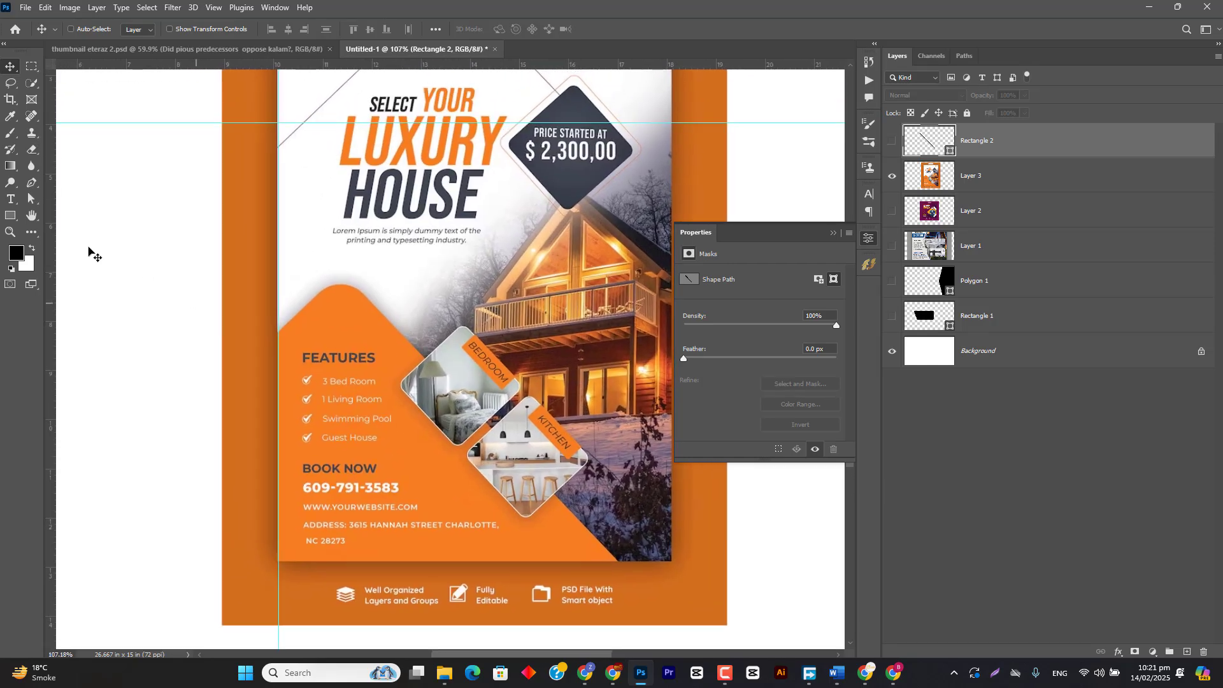
left_click(11, 215)
mouse_move(362, 220)
left_mouse_down()
mouse_move(487, 287)
mouse_move(436, 293)
left_mouse_up()
left_click_drag(420, 235, 481, 260)
key("ctrl+t")
key("Return")
key("v")
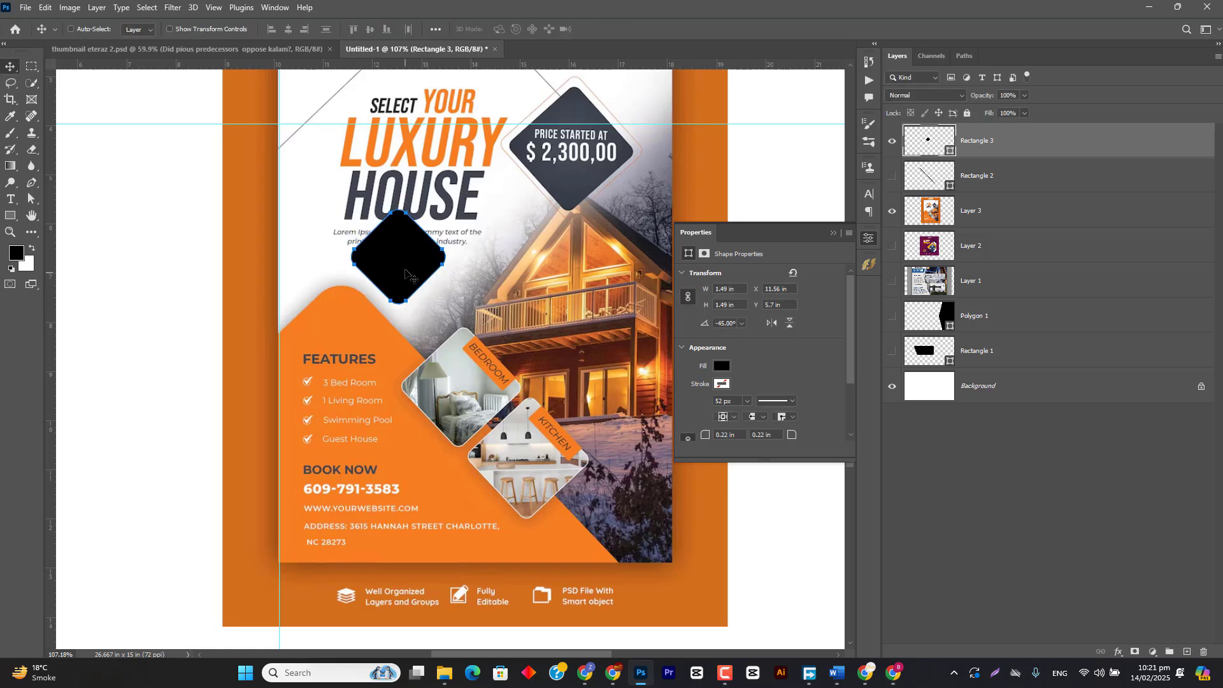
- Place the black diamond over the bedroom photo, duplicate it twice diagonally down past the kitchen photo, and select the original diamond
left_click_drag(408, 272, 551, 467)
key("alt+shift")
key("ctrl+z")
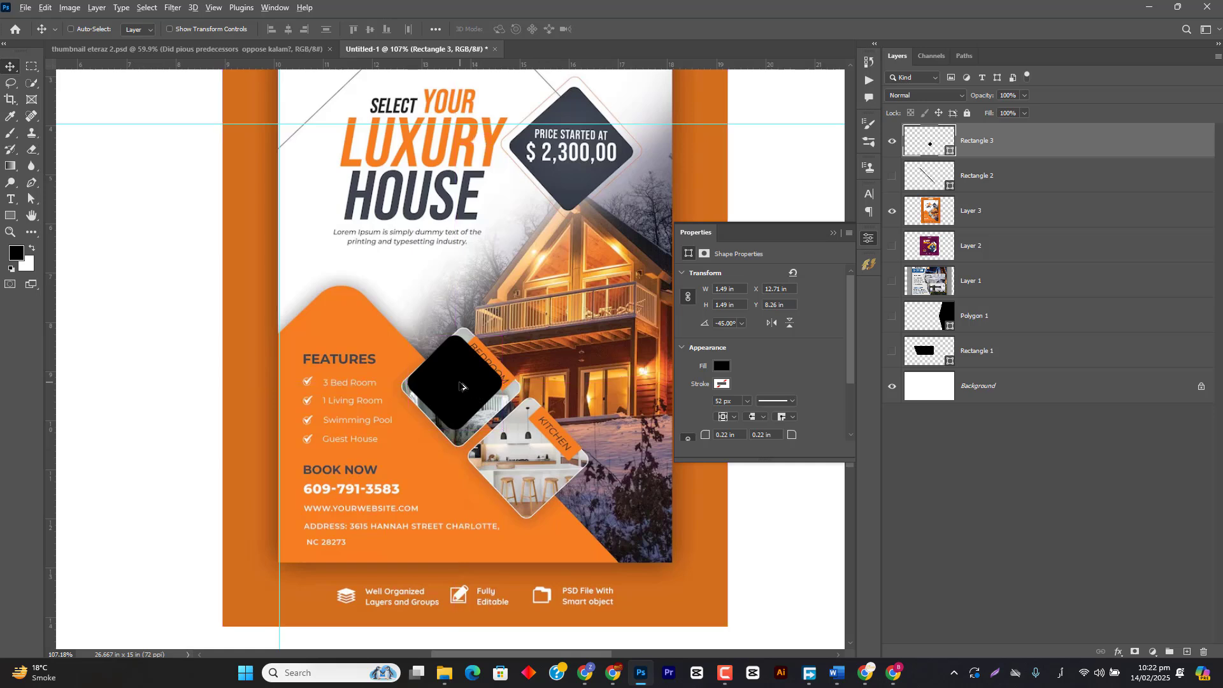
left_click_drag(461, 386, 594, 522)
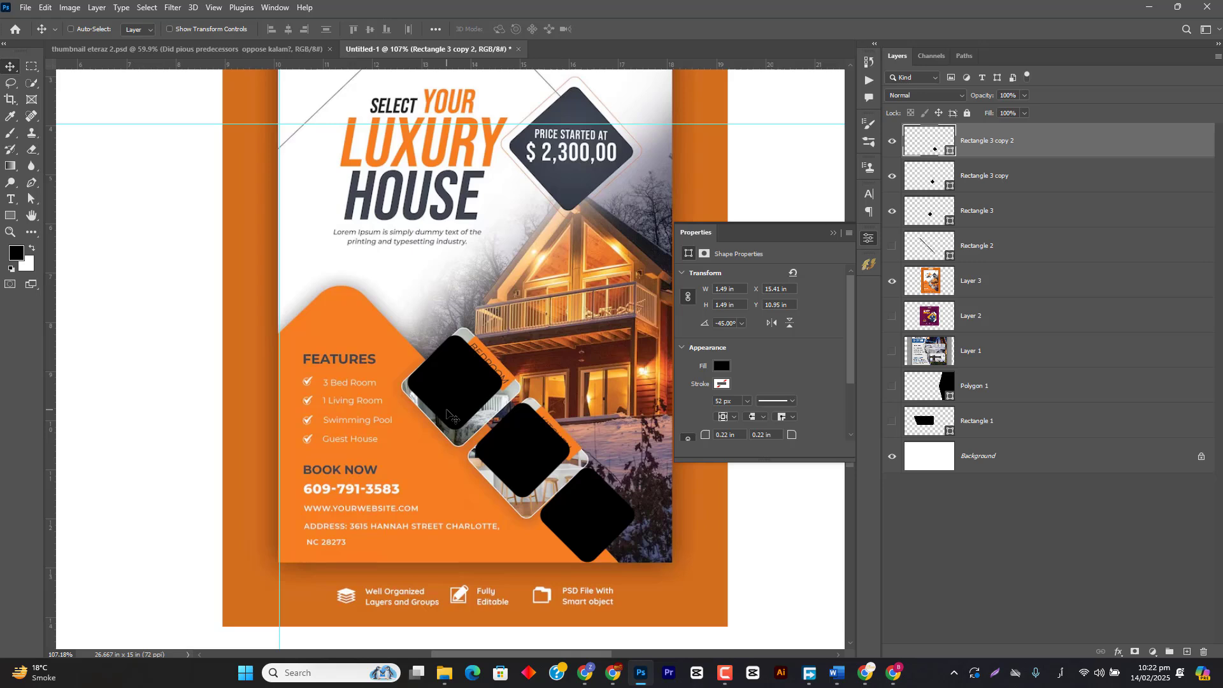
left_click(442, 398, "ctrl")
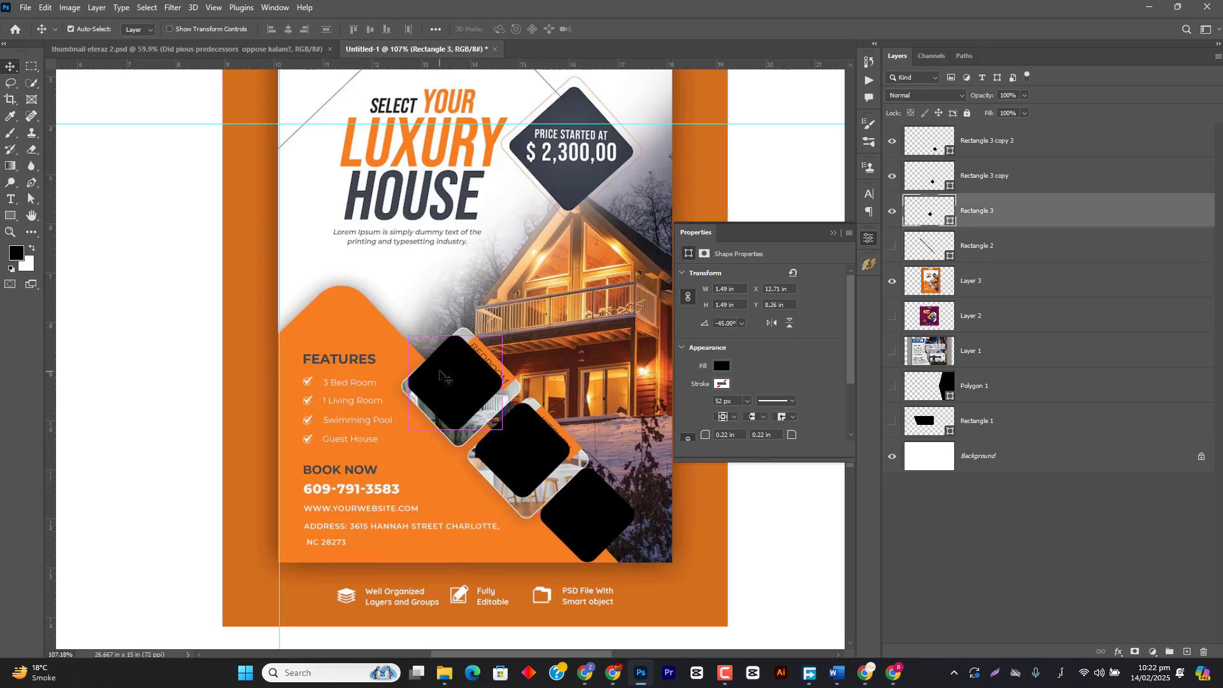
- Duplicate the lowest black diamond and place the copy beneath the other diamonds in the layer order
left_click(600, 485, "ctrl")
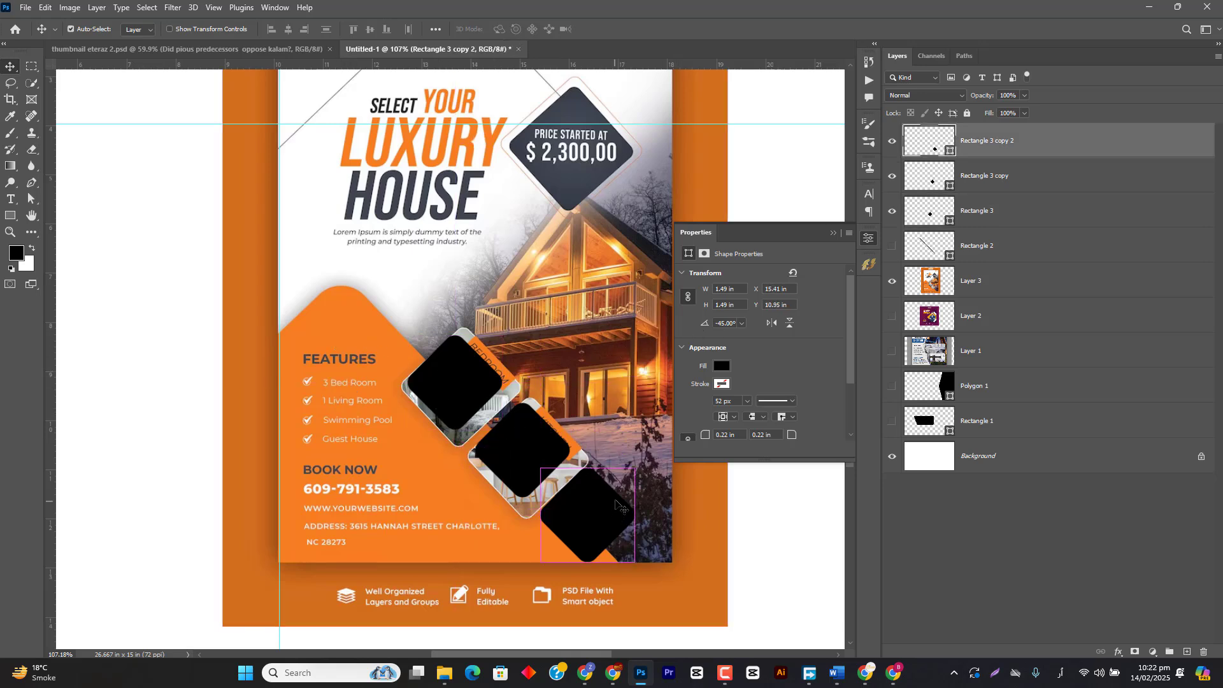
key("ctrl+j")
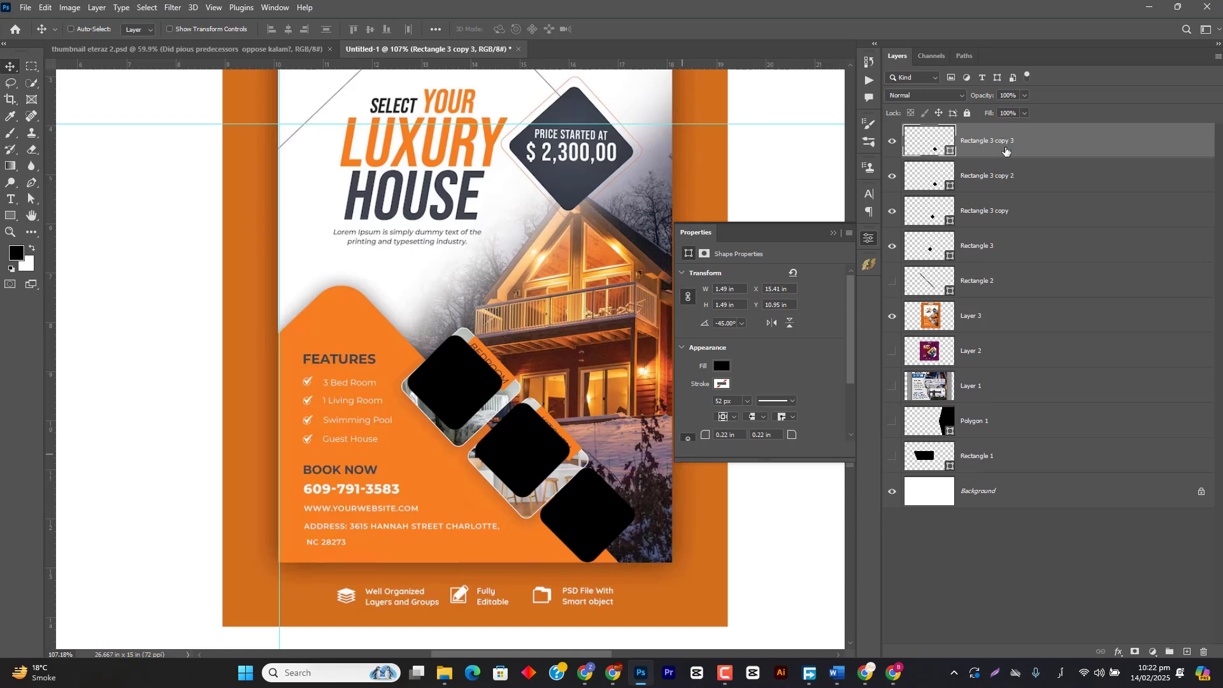
left_click_drag(1006, 151, 982, 293)
- Enlarge the diamond copy to about 7.29 in over the flyer's orange features area and round its corners to about 0.49 in
key("ctrl+t")
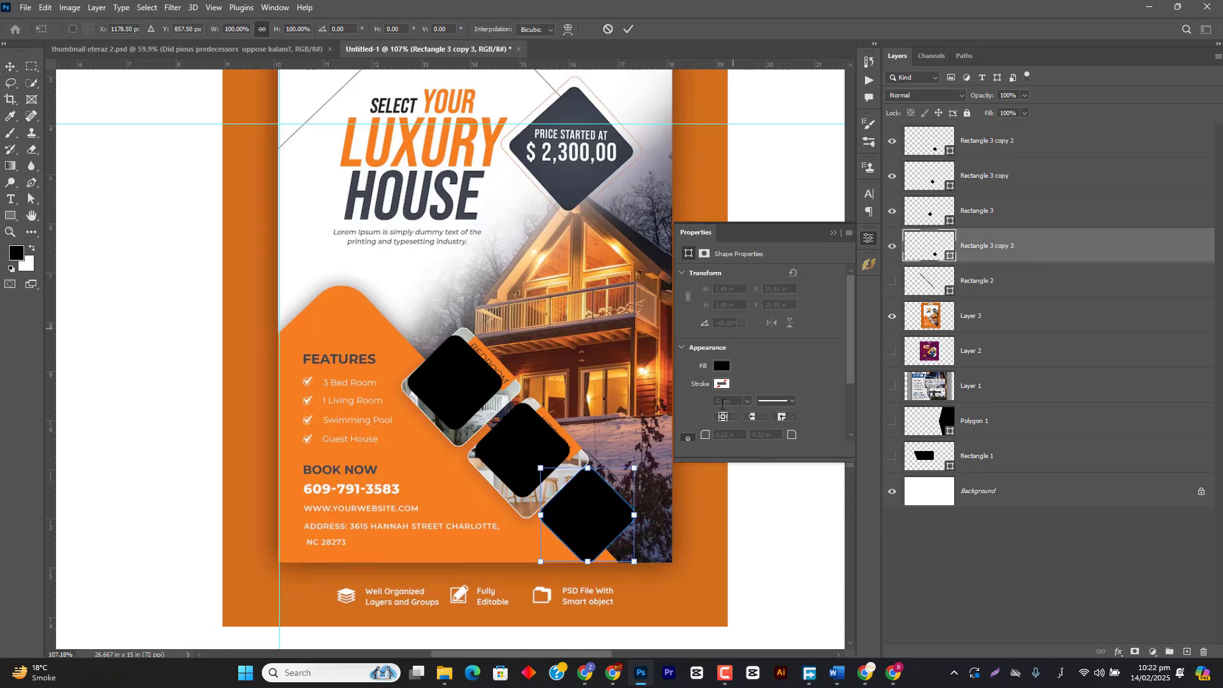
left_click_drag(637, 508, 369, 516)
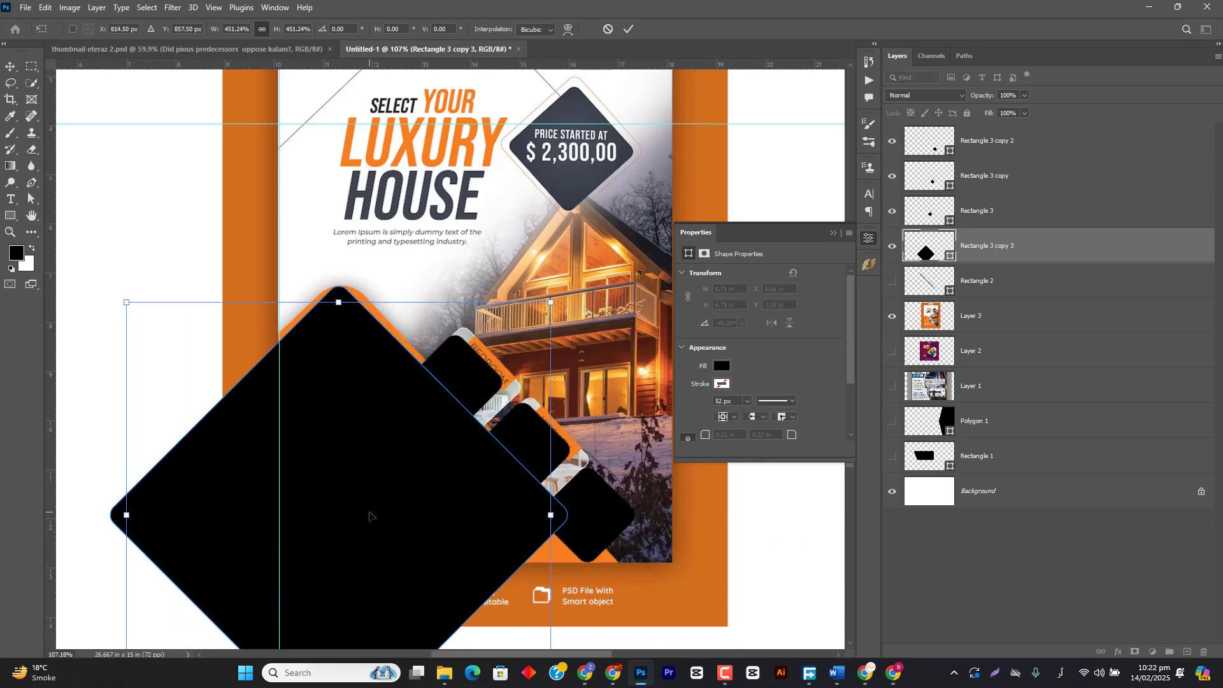
left_click_drag(551, 514, 571, 514)
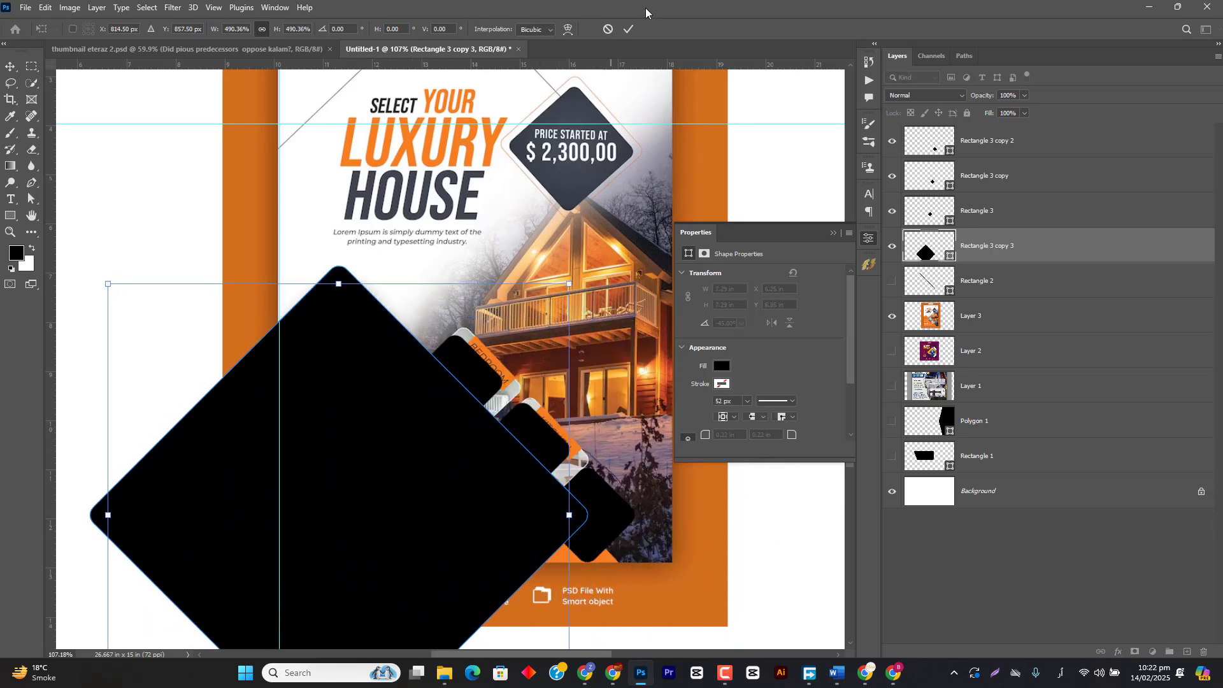
left_click(629, 30)
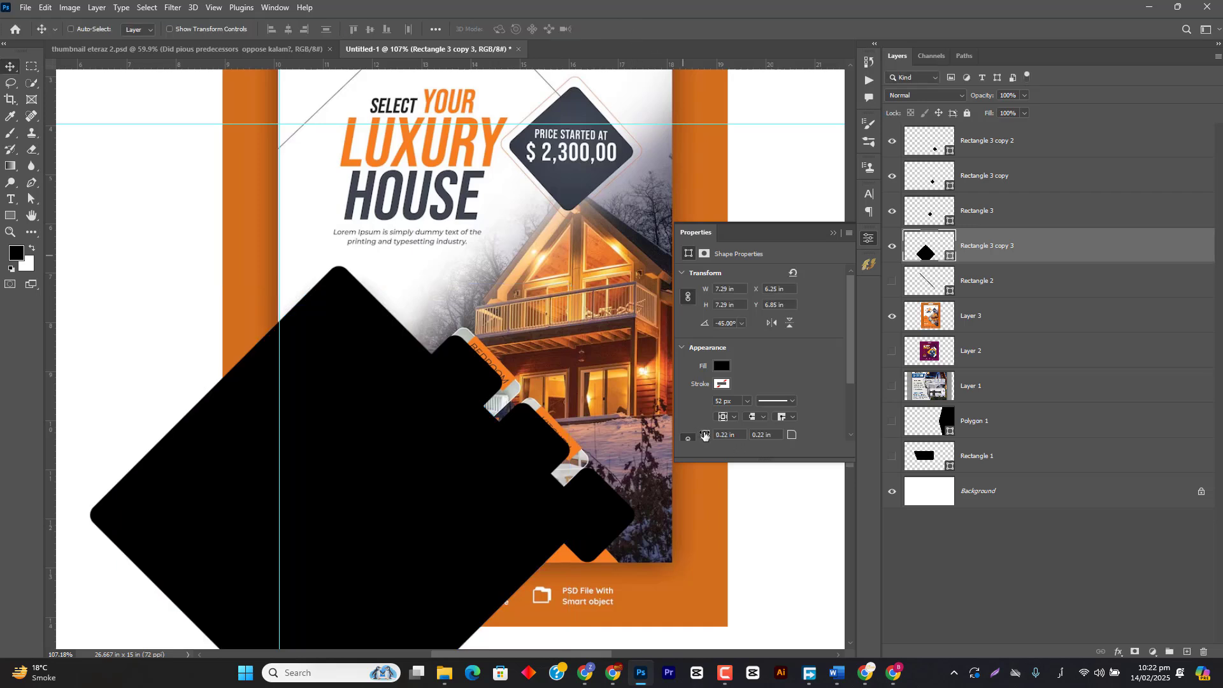
left_click_drag(705, 434, 712, 430)
mouse_move(354, 408)
left_mouse_down()
mouse_move(349, 460)
mouse_move(352, 424)
left_mouse_up()
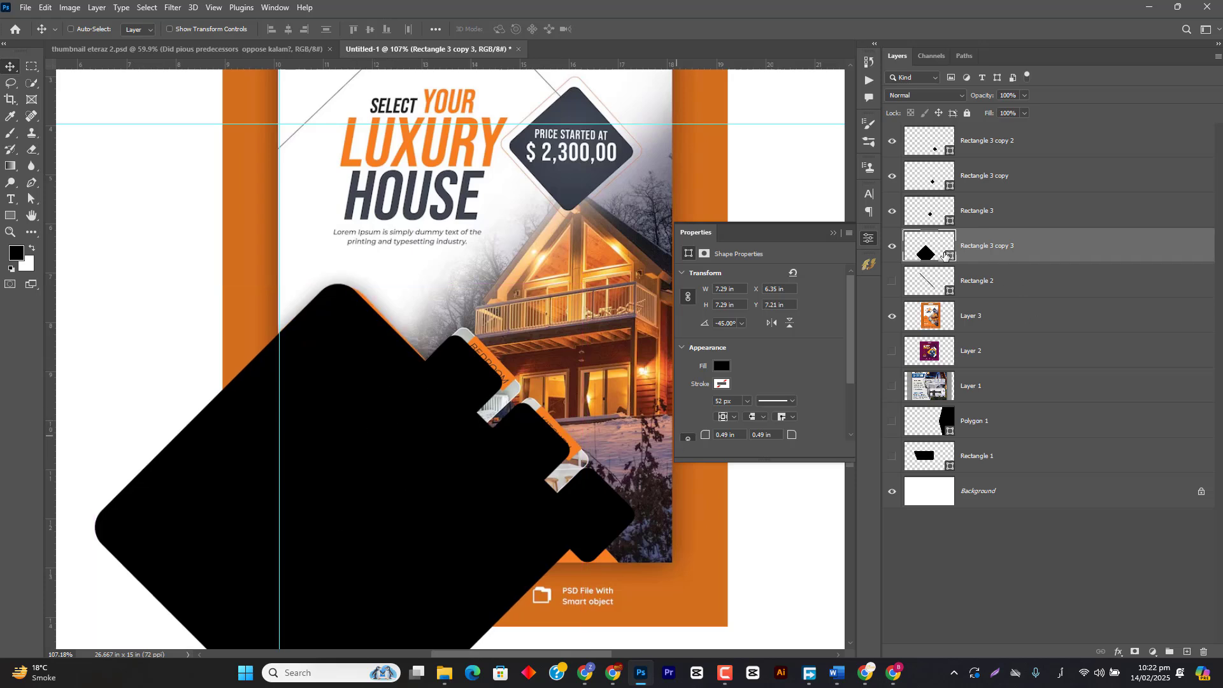
- Fill the large diamond with the orange #f77d1f sampled from the LUXURY heading
double_click(946, 255)
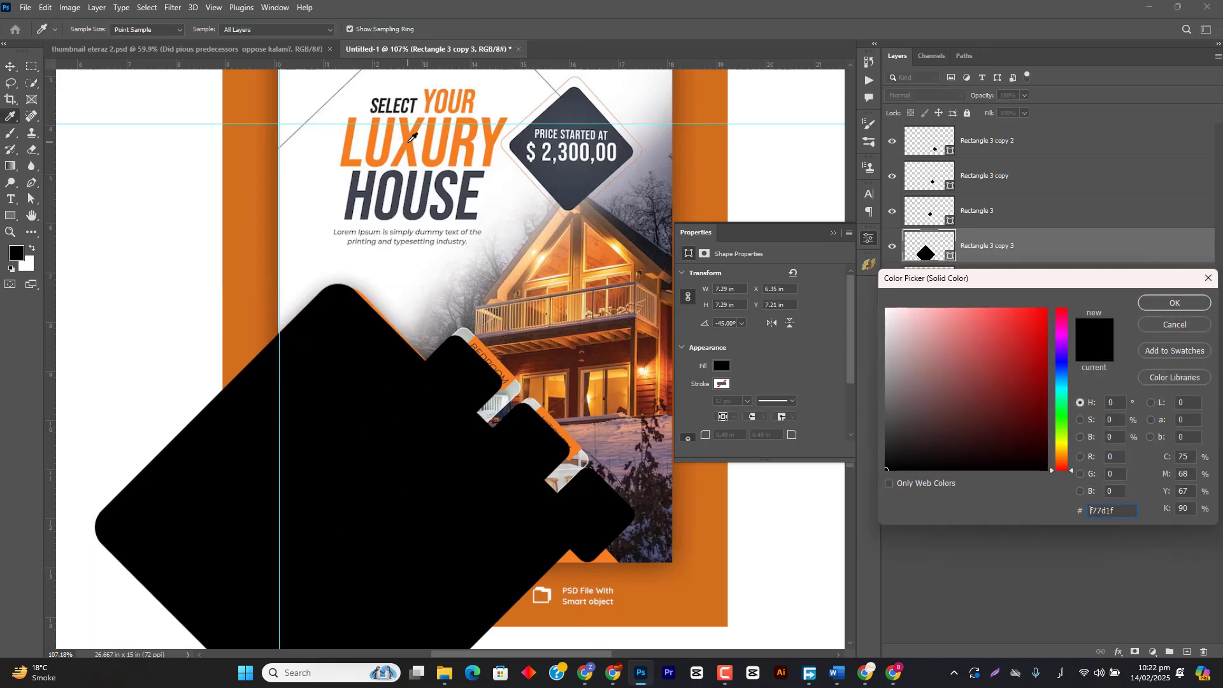
left_click(408, 148)
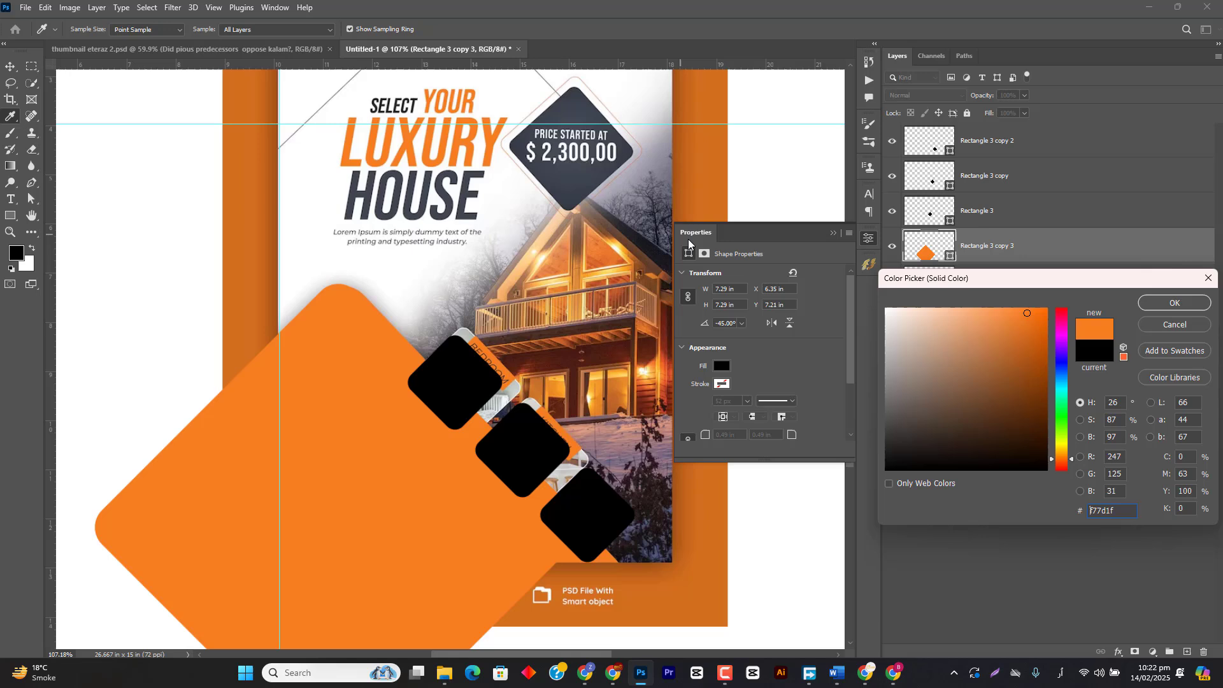
left_click(1174, 302)
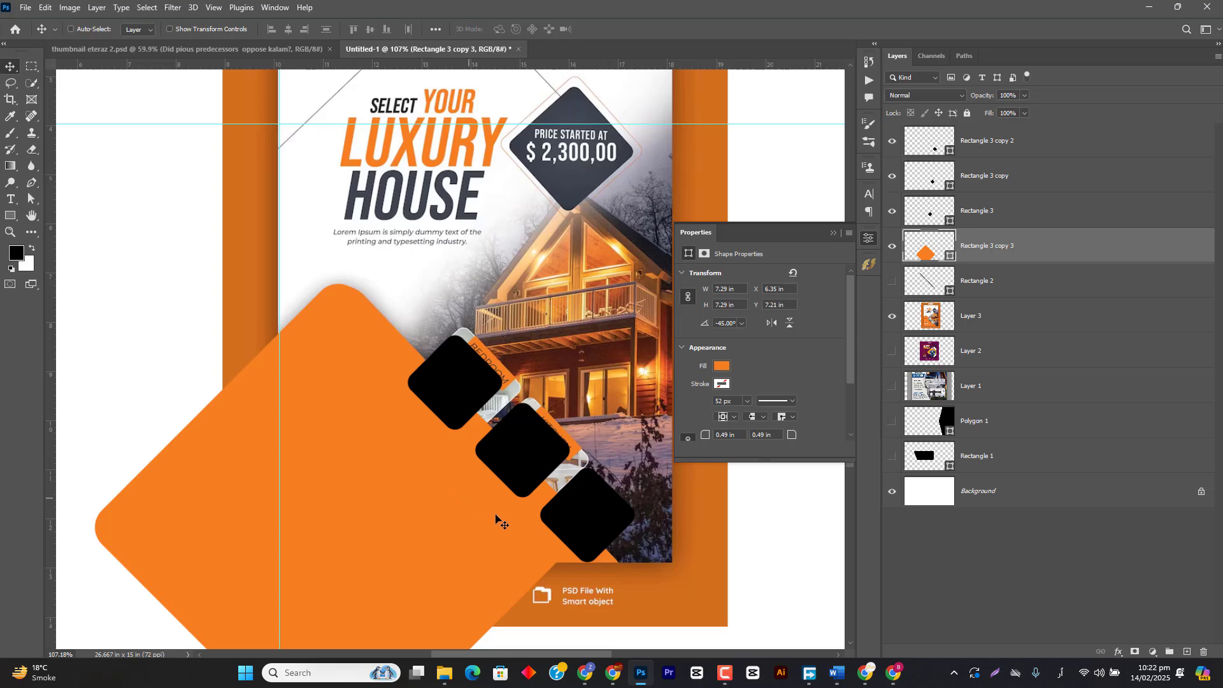
- Scale the large orange diamond up to about 123%, extending it downward past the canvas while keeping its upper corner in place
scroll(539, 528, "down", 3)
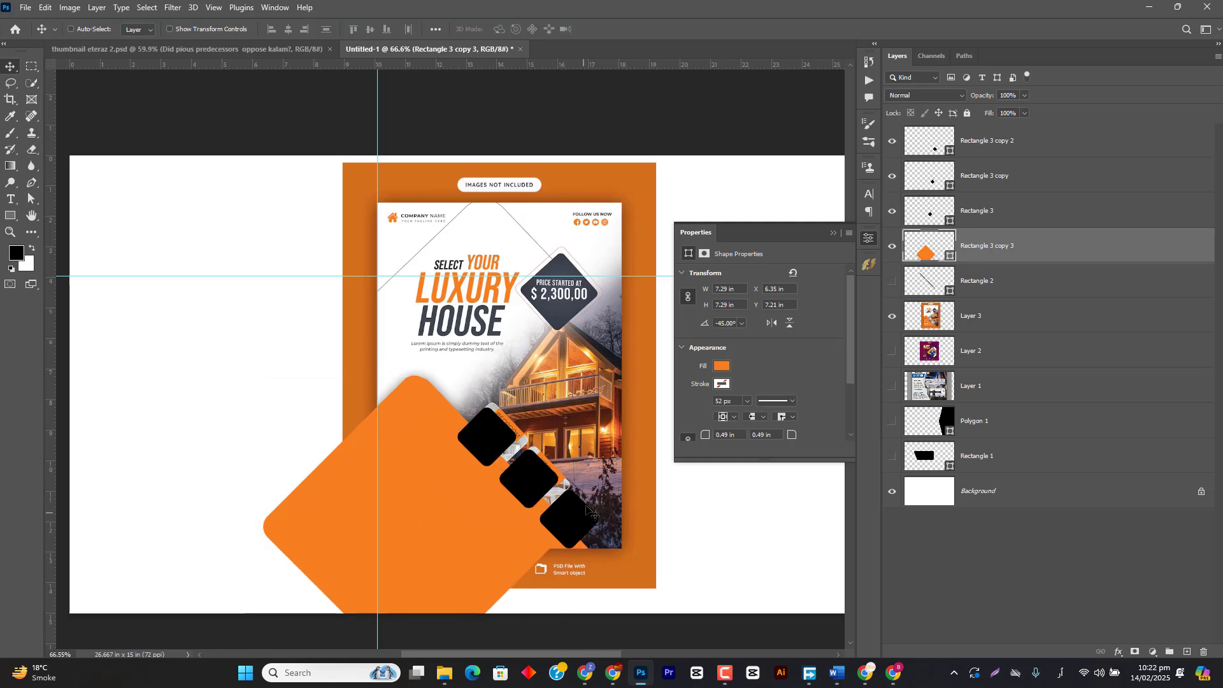
key("a")
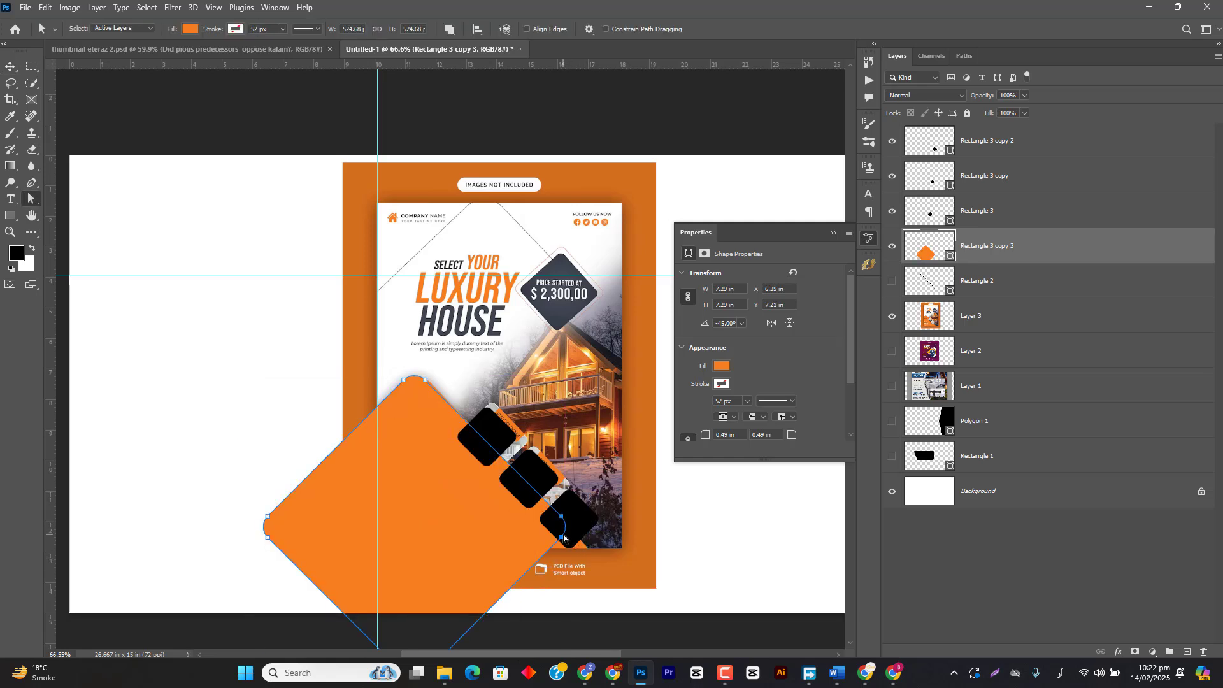
key("v")
key("ctrl+t")
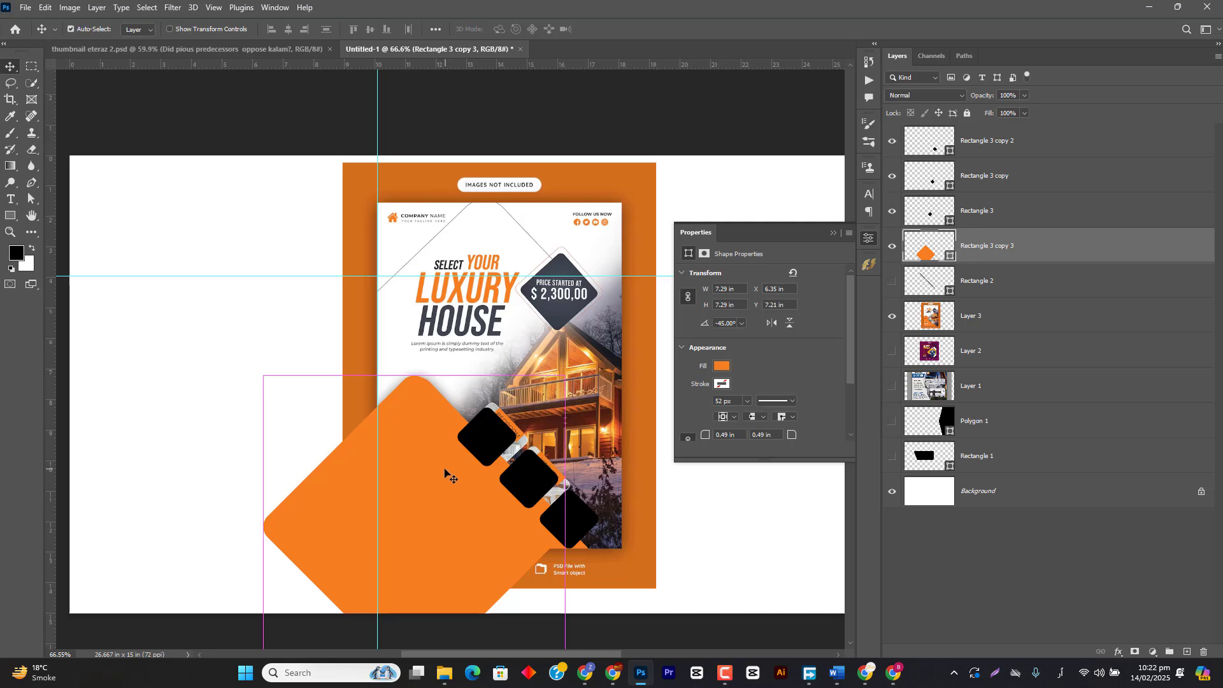
scroll(442, 503, "down", 3)
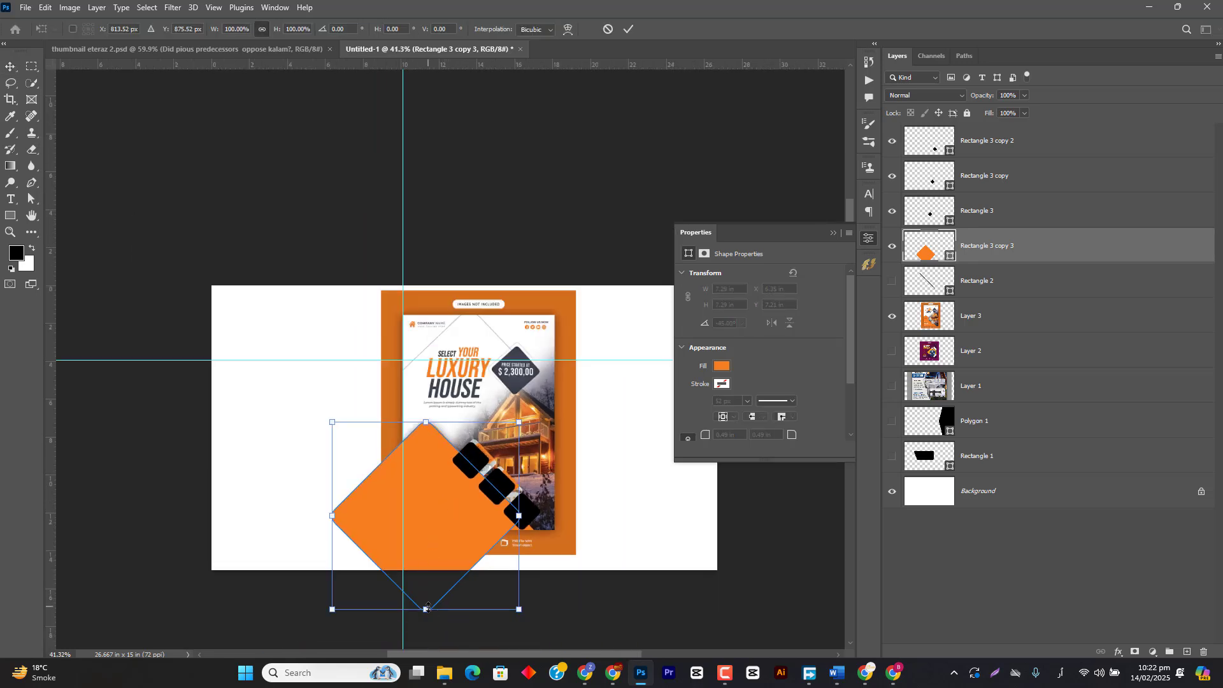
left_click_drag(427, 607, 442, 632)
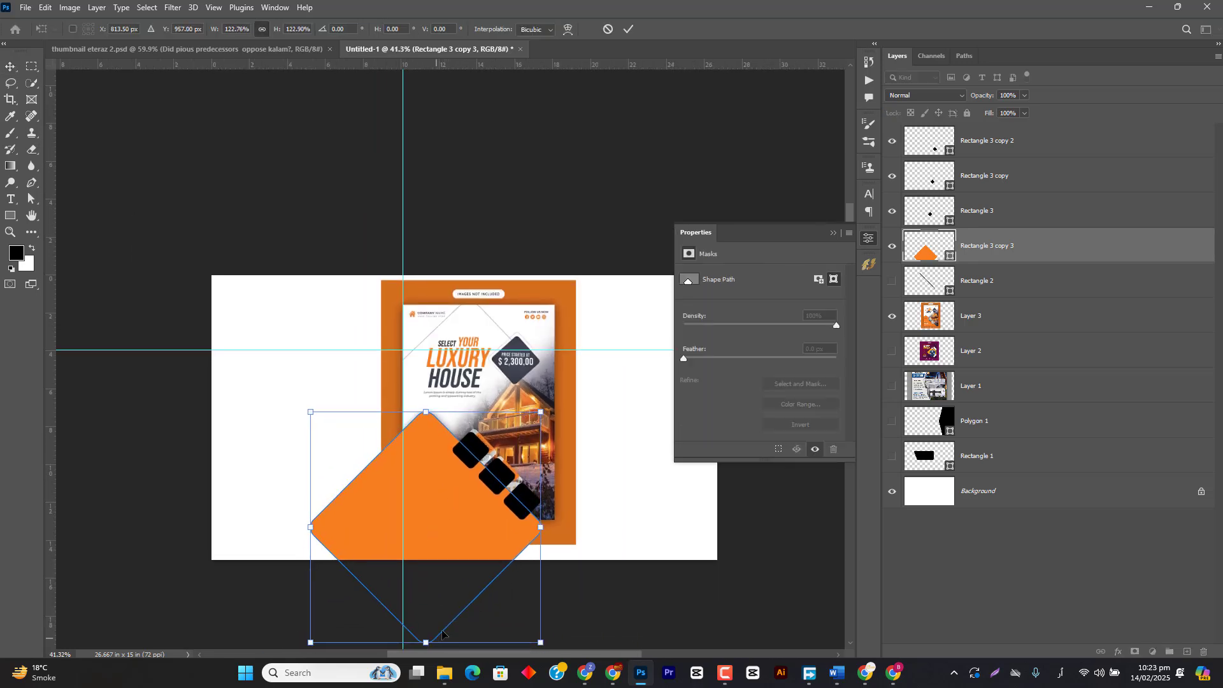
key("Return")
- Show the diagonal reference bar's layer and shift the bar down along the three black diamonds
scroll(519, 526, "up", 5)
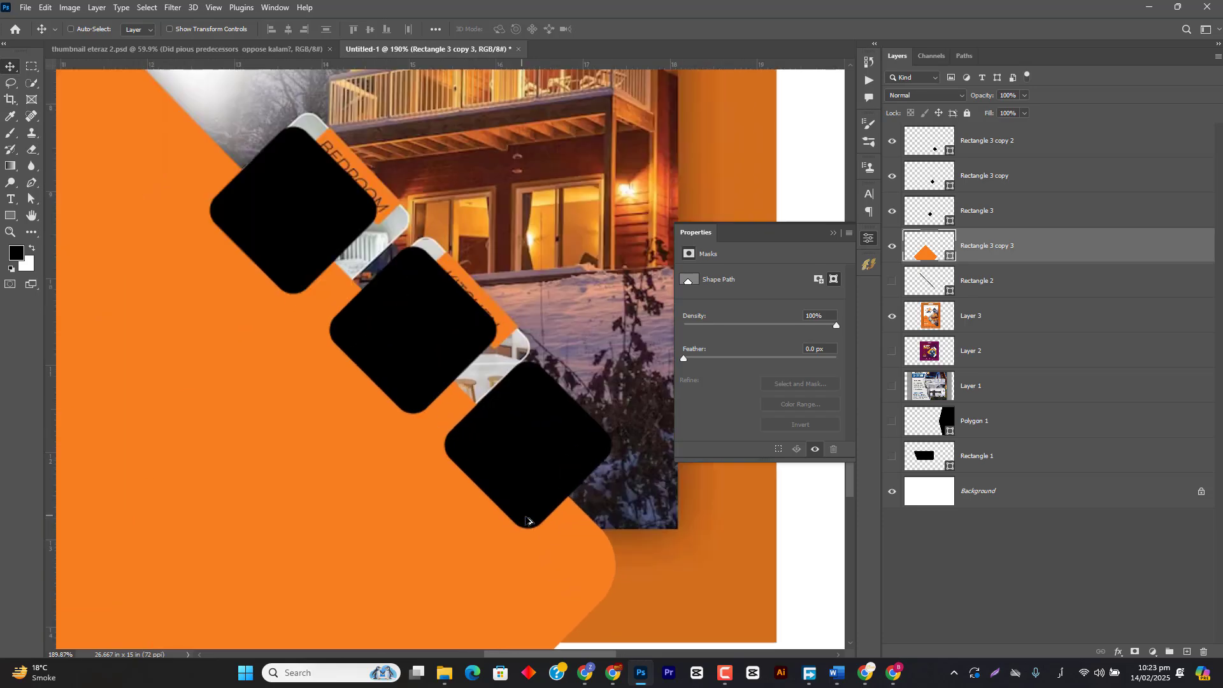
left_click(892, 281)
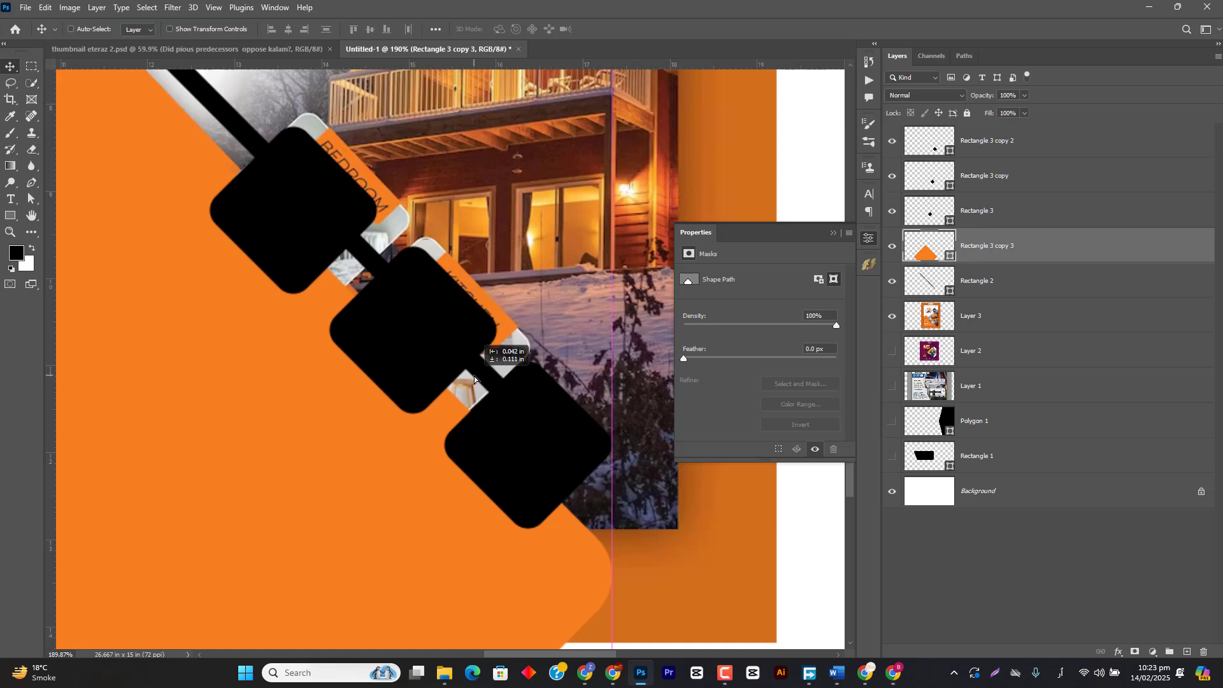
key("ctrl+z")
left_click_drag(474, 376, 544, 442)
- Recolor the diagonal reference bar red (#fe0000)
double_click(928, 283)
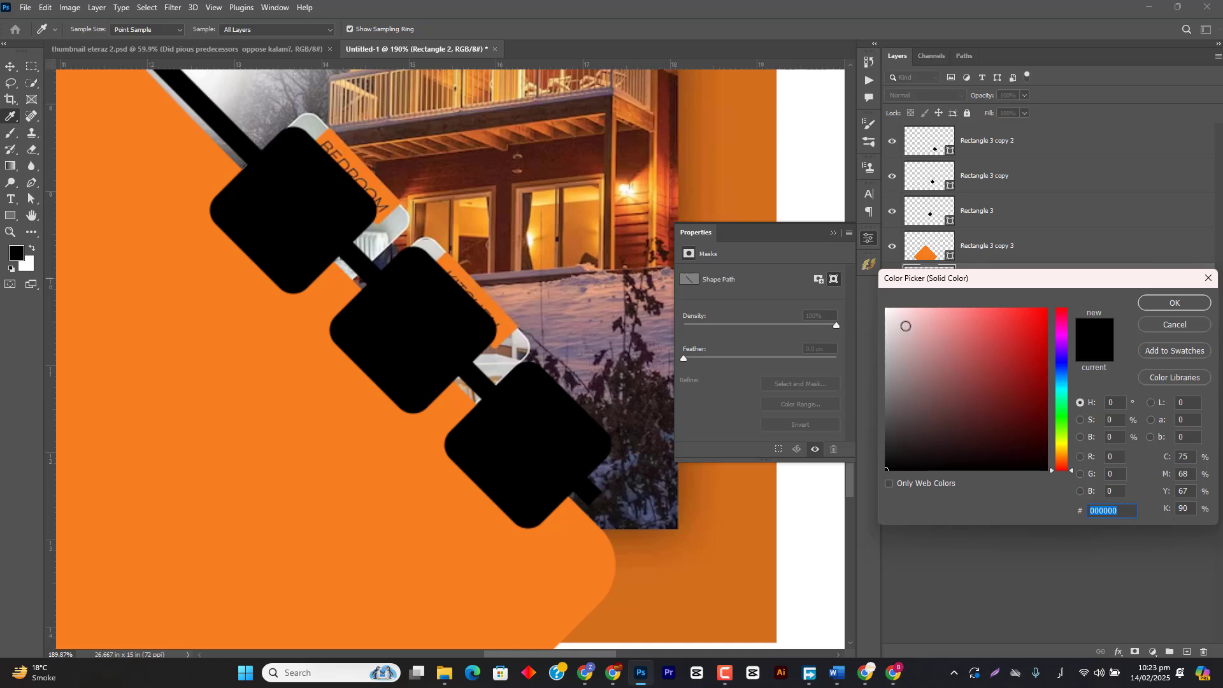
left_click_drag(1027, 321, 1059, 309)
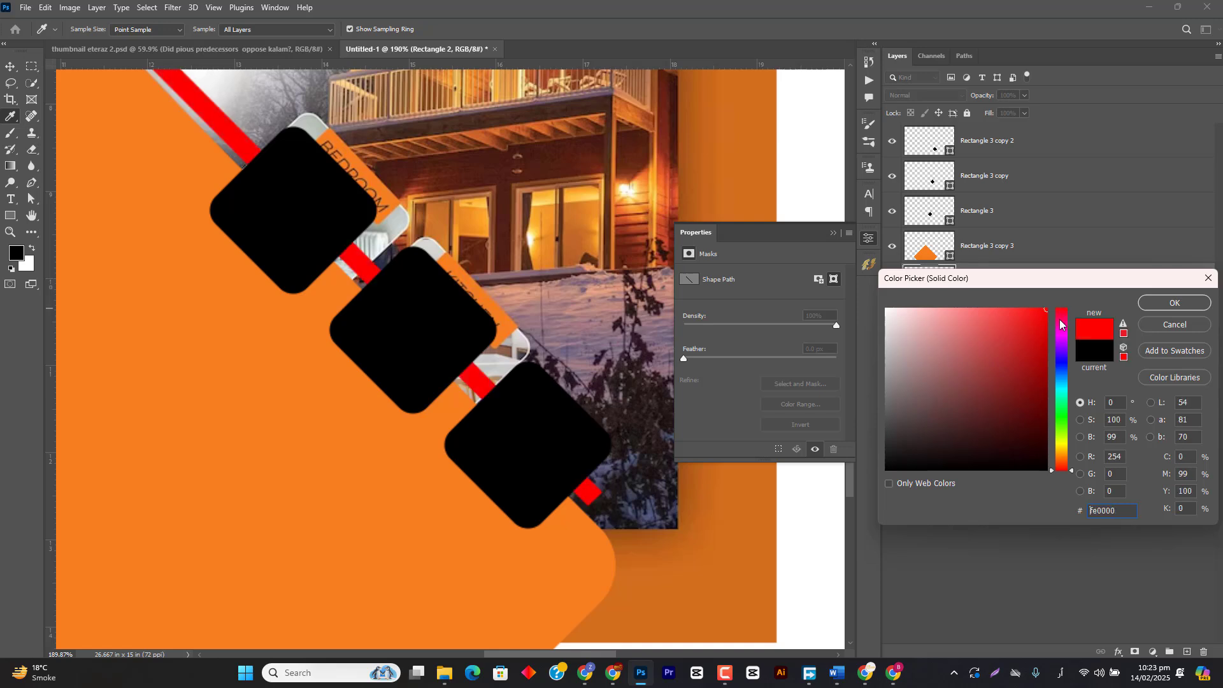
left_click(1175, 303)
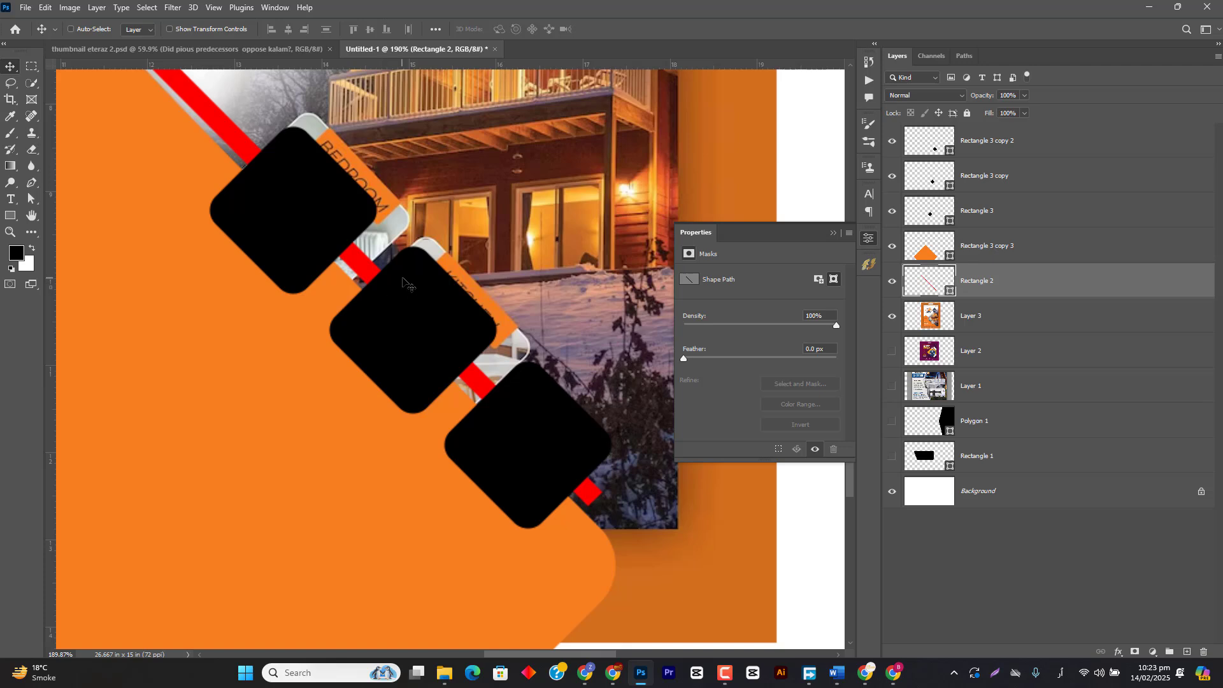
- Nudge the red bar left toward the orange diamond's diagonal edge as an angle check and hide the bar's layer
key("Left")
key("Left")
key("Left")
key("Left")
key("Left")
key("Left")
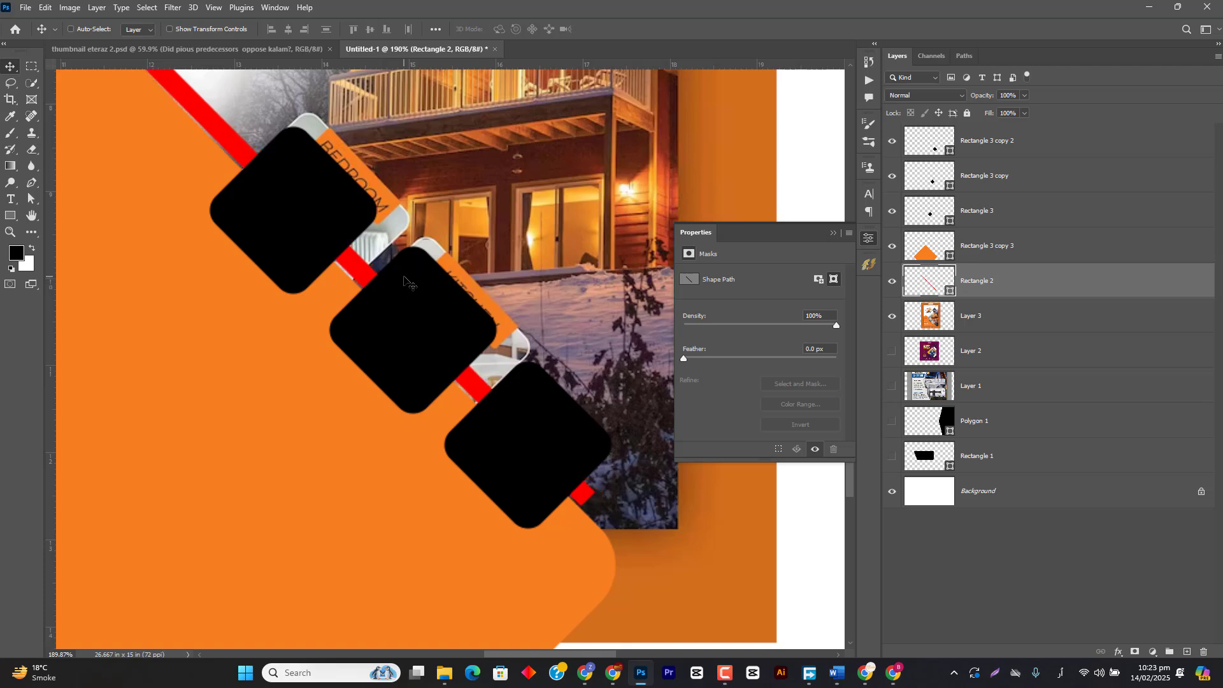
key("Left")
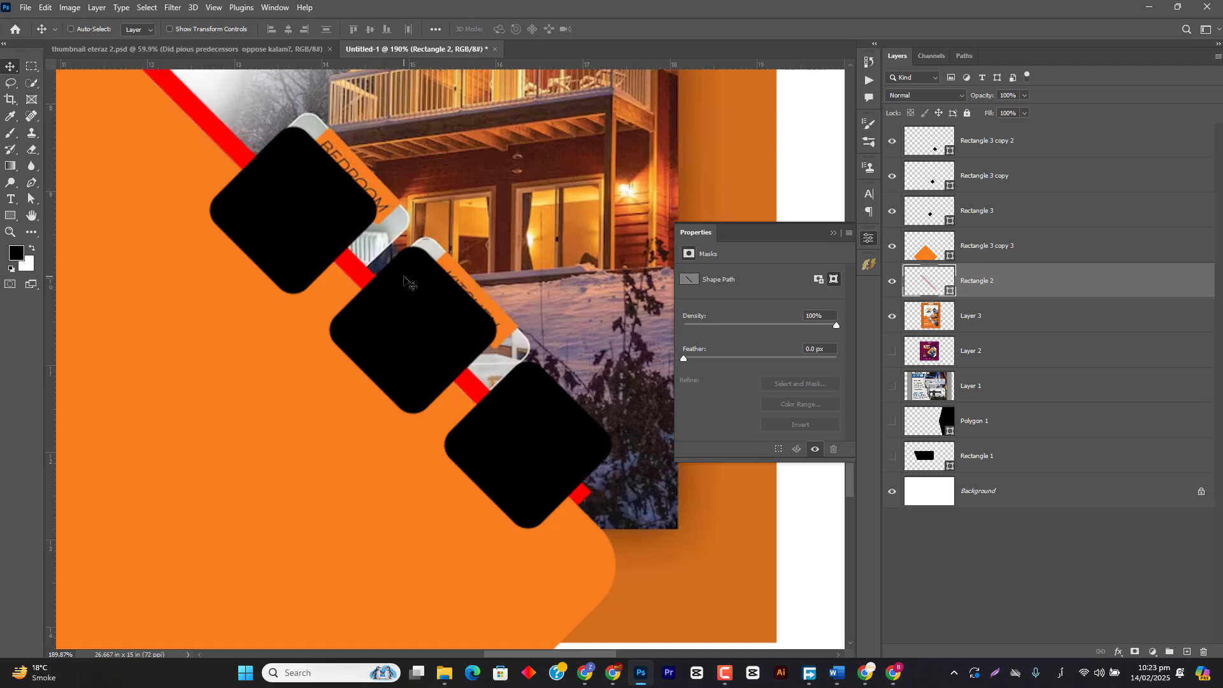
scroll(586, 482, "down", 5)
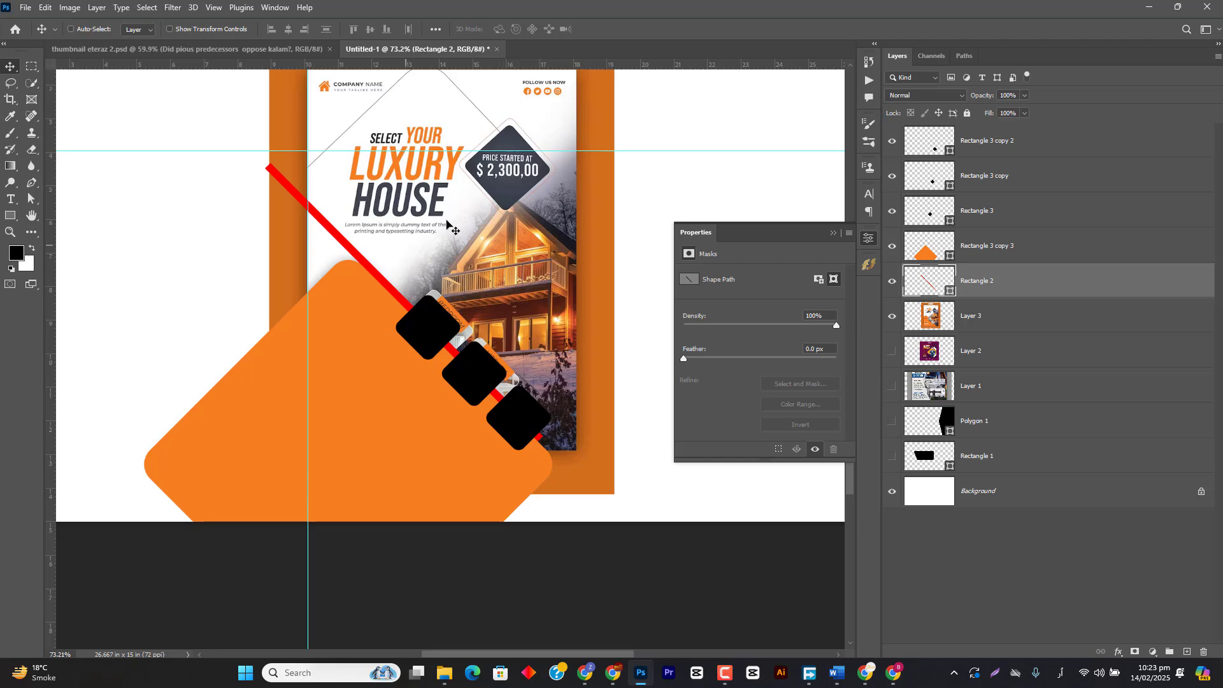
scroll(400, 167, "up", 2)
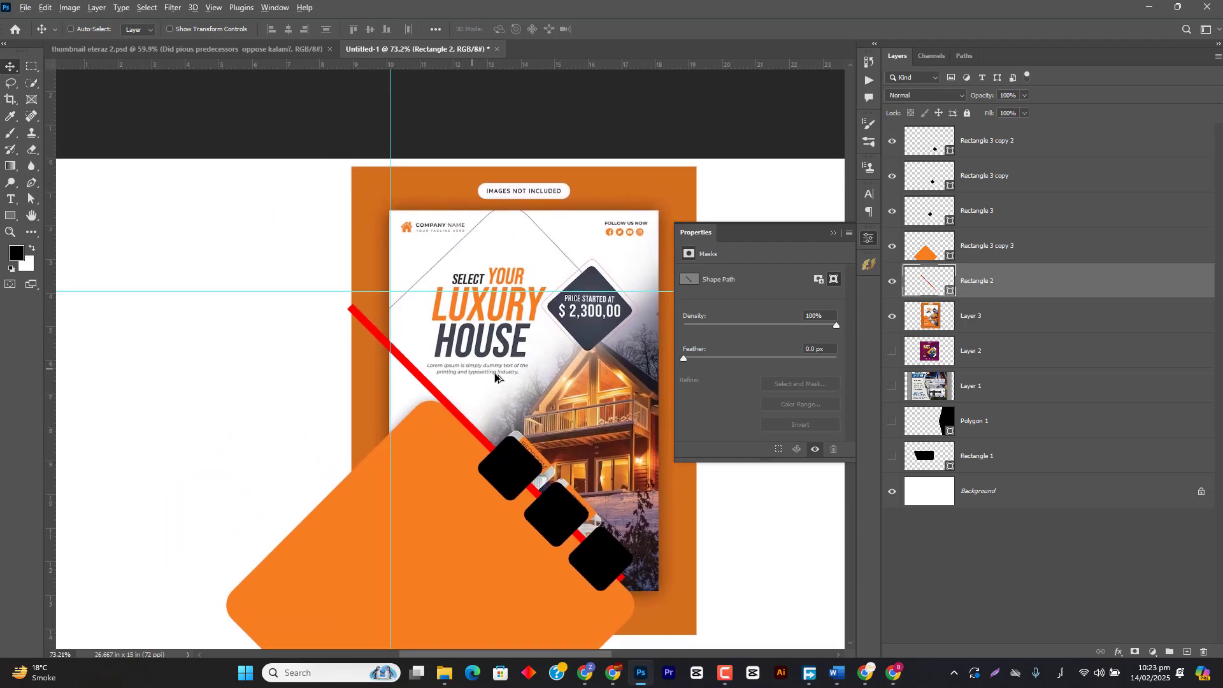
scroll(500, 381, "up", 3)
left_click(892, 288)
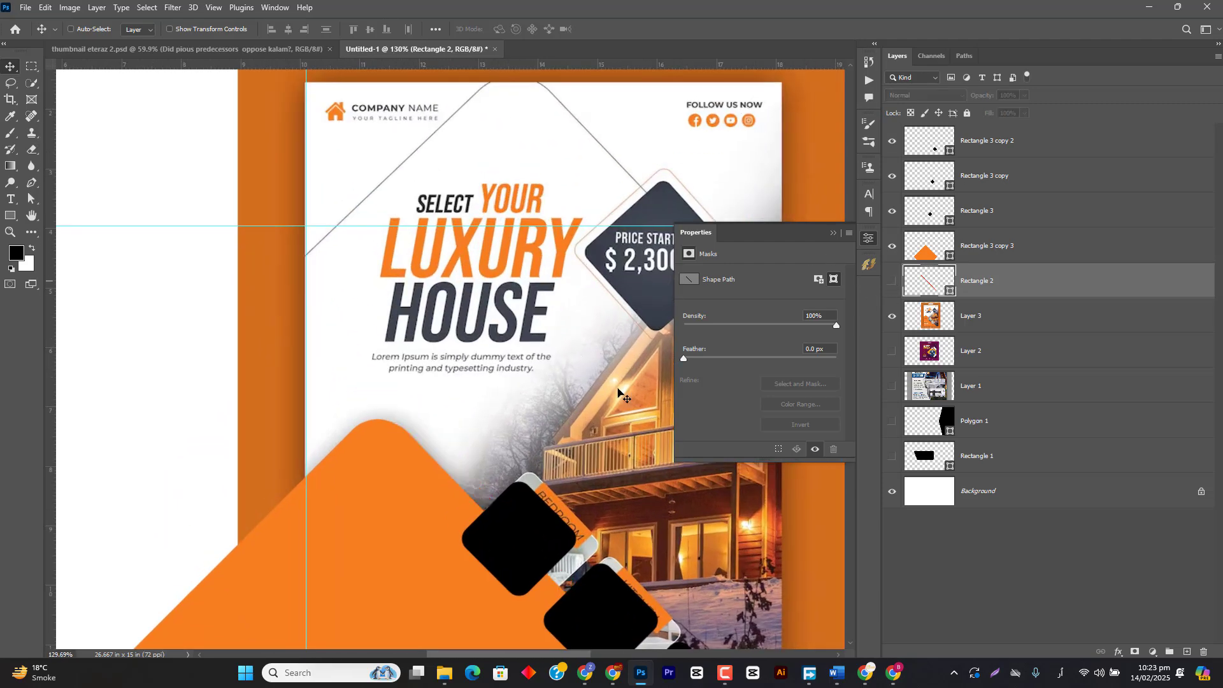
- Duplicate the large orange diamond and place the copy over the thin diagonal outline behind the Luxury House heading
scroll(478, 411, "down", 2)
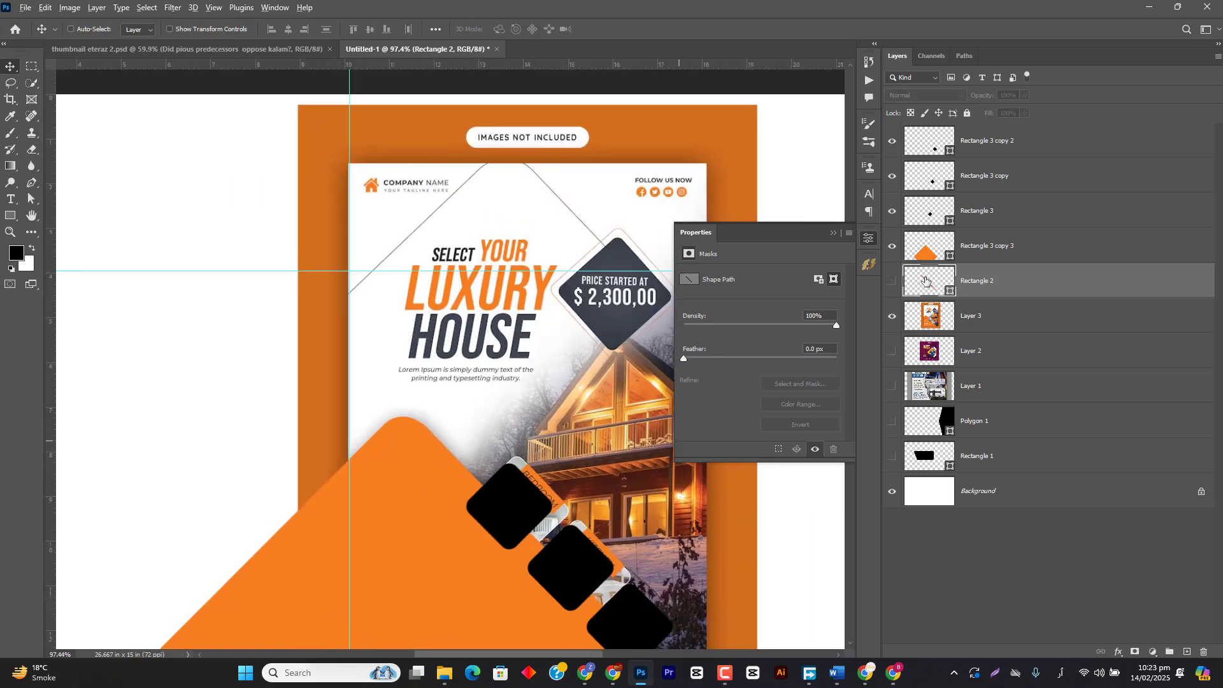
left_click(935, 249)
left_click_drag(469, 500, 570, 242)
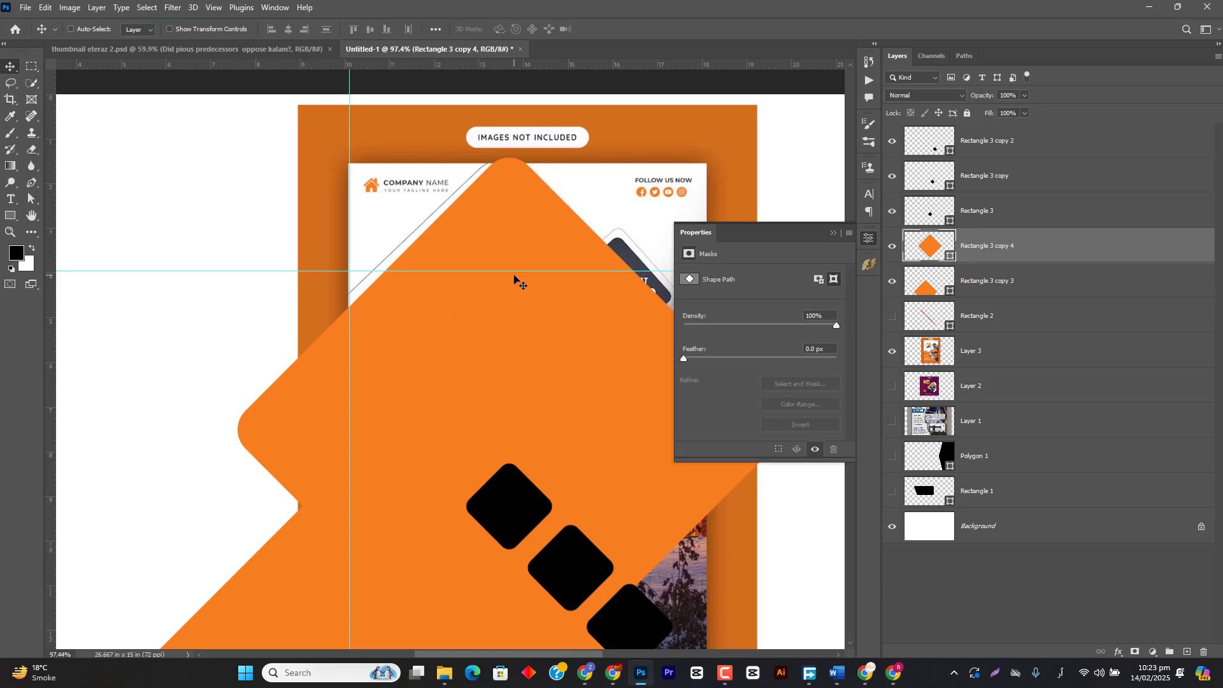
- Nudge the upper orange diamond sideways and upward to line up its top corner with the flyer's thin outline
key("Left")
key("Left")
key("Left")
key("Left")
key("Left")
key("Left")
key("Left")
key("Left")
key("Left")
key("Left")
key("Left")
key("Left")
key("Left")
key("Left")
key("Left")
key("Left")
key("Left")
key("Left")
key("Left")
key("Left")
key("Right")
key("Right")
key("Right")
key("Right")
key("Right")
key("Right")
key("Right")
key("Right")
key("Right")
key("Right")
key("Right")
key("Right")
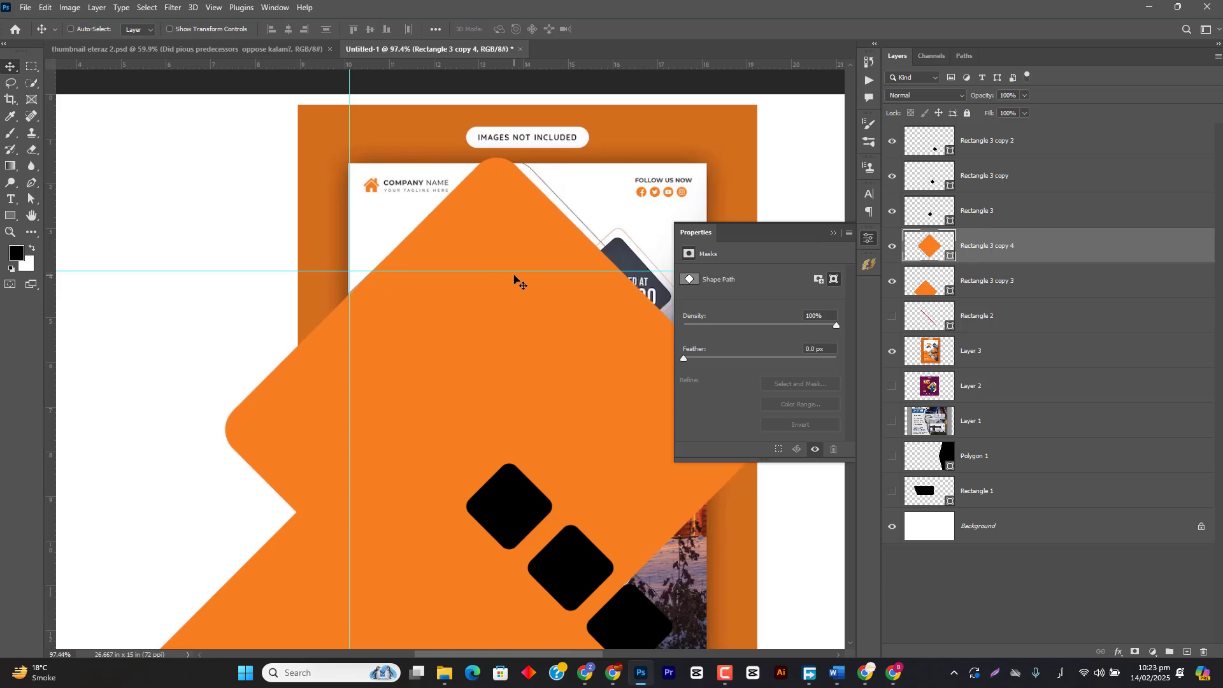
key("Up")
key("Up")
key("Up")
key("Up")
key("Up")
key("Up")
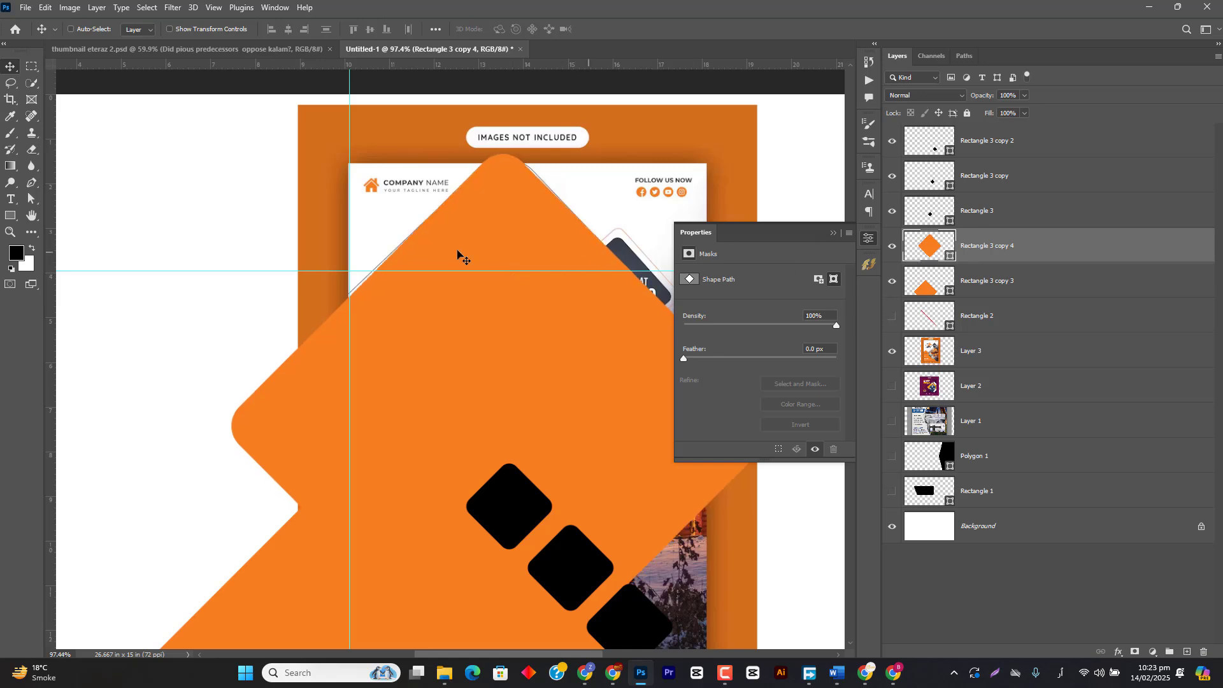
- Remove the upper diamond's fill and give it a black 3 px stroke
left_click(10, 215)
left_click(139, 29)
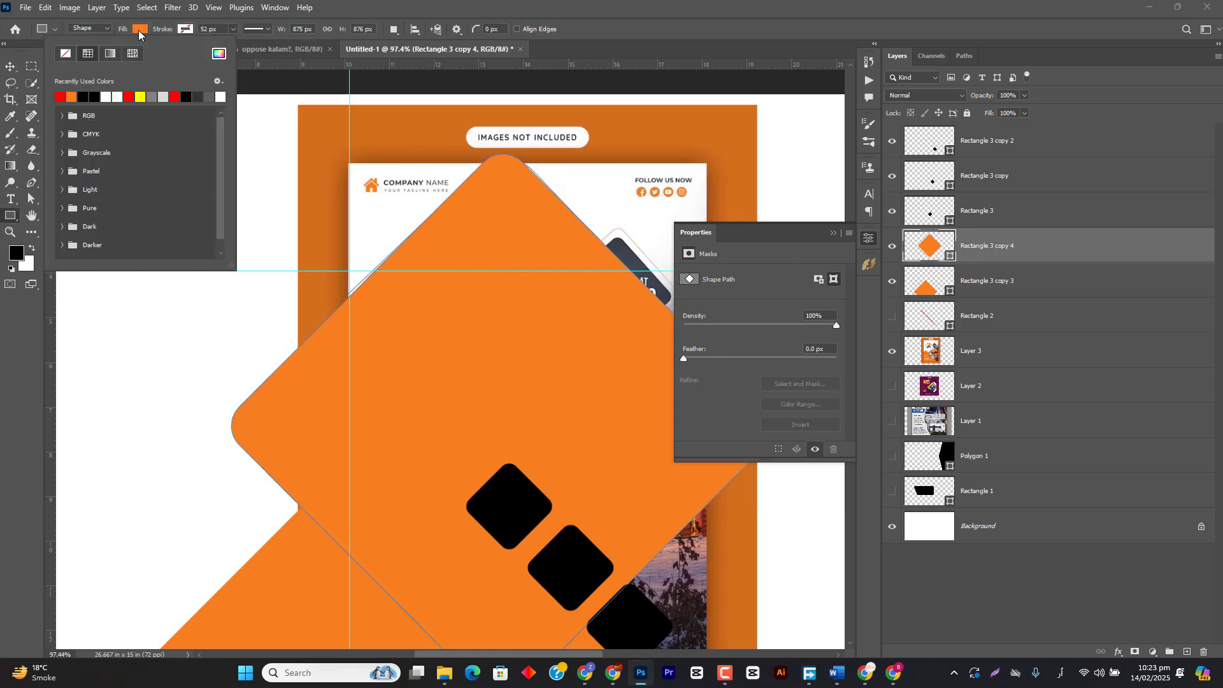
left_click(66, 54)
left_click_drag(167, 31, 139, 33)
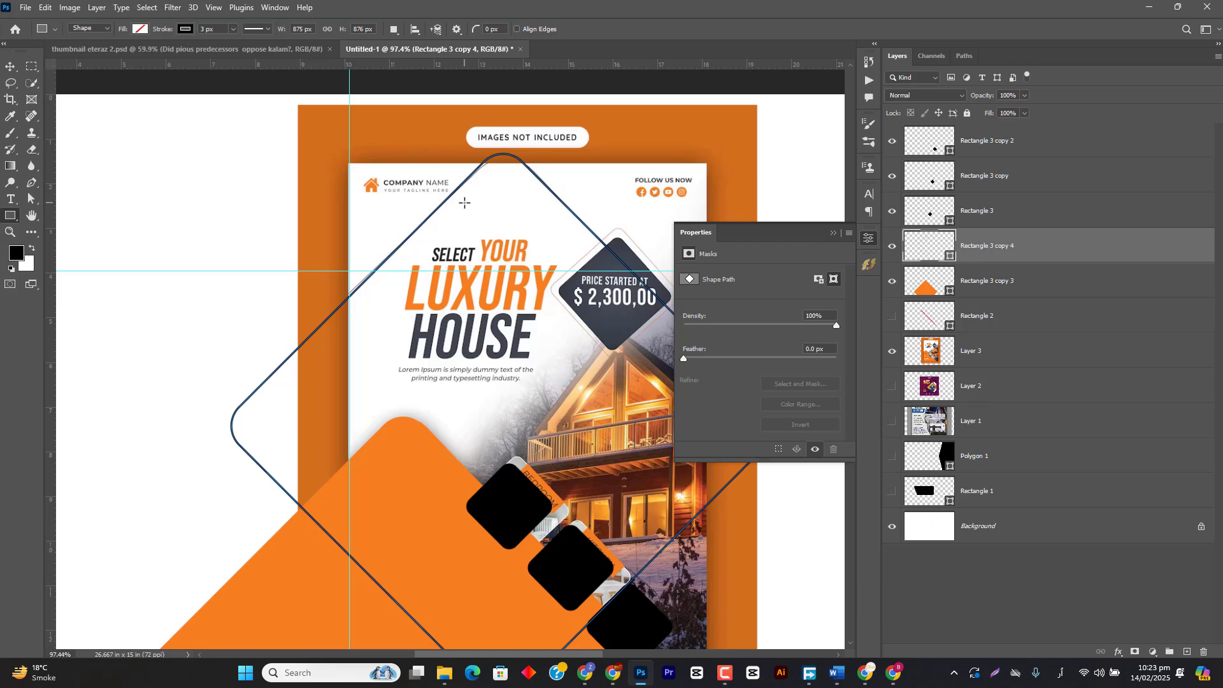
key("v")
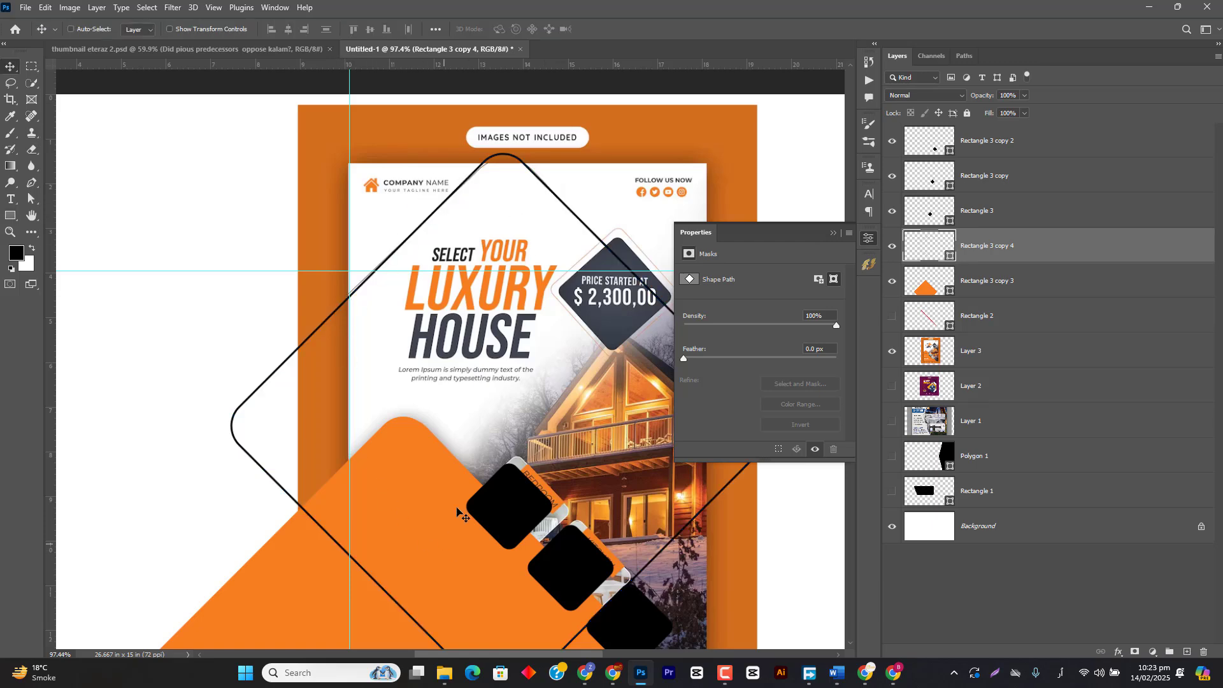
- Move the outlined diamond onto the blank white canvas beside the flyer and reveal its path anchor points
scroll(500, 442, "down", 5)
left_click_drag(497, 417, 299, 417)
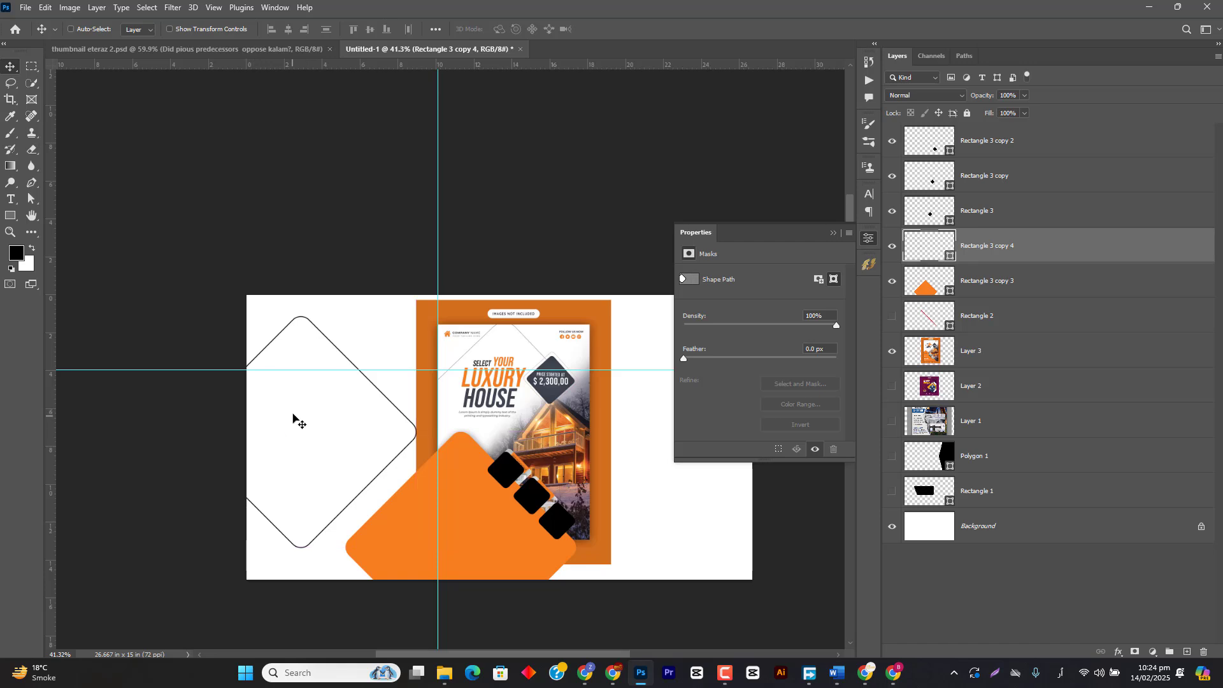
scroll(395, 402, "up", 4, "alt")
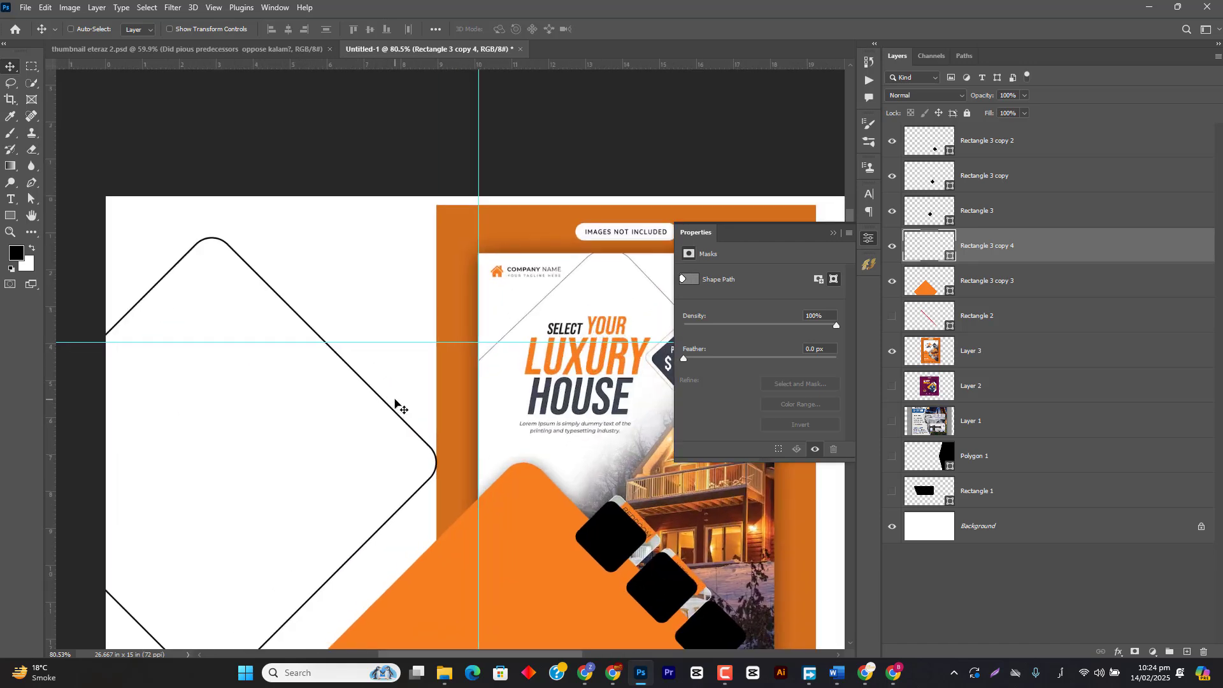
key("a")
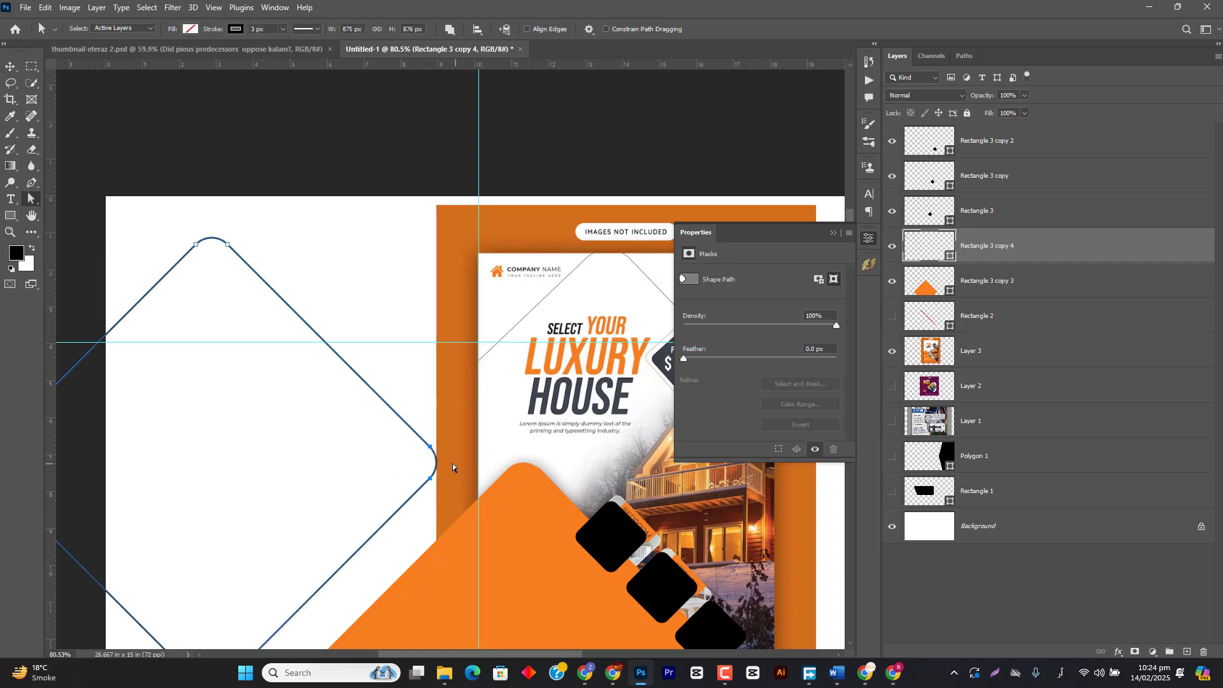
- Add an anchor point midway along the outlined diamond's upper-right edge and delete the two anchor points of its right corner
key("p")
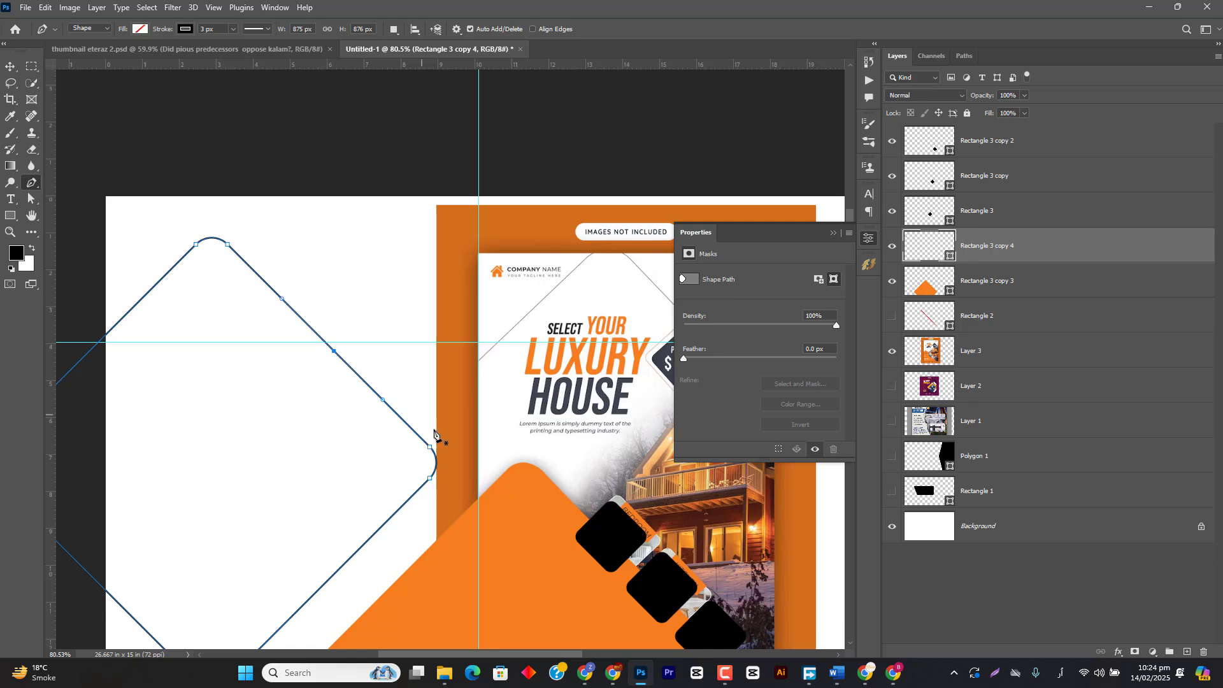
left_click_drag(448, 432, 415, 500)
key("Delete")
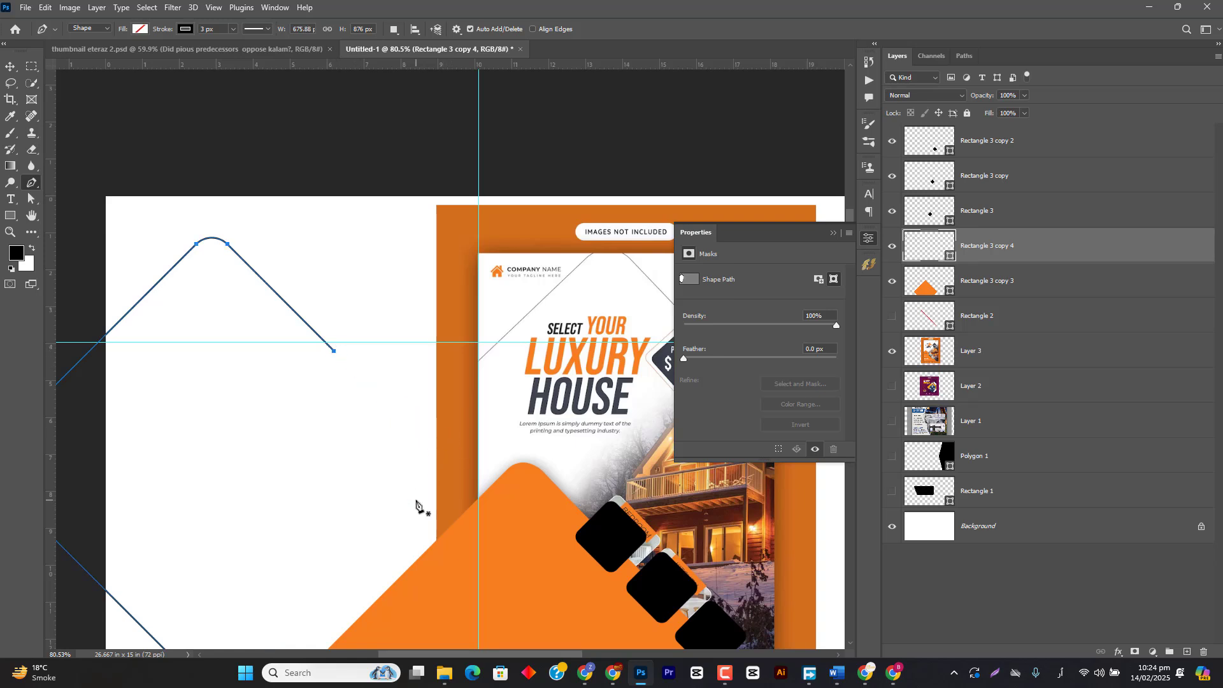
key("v")
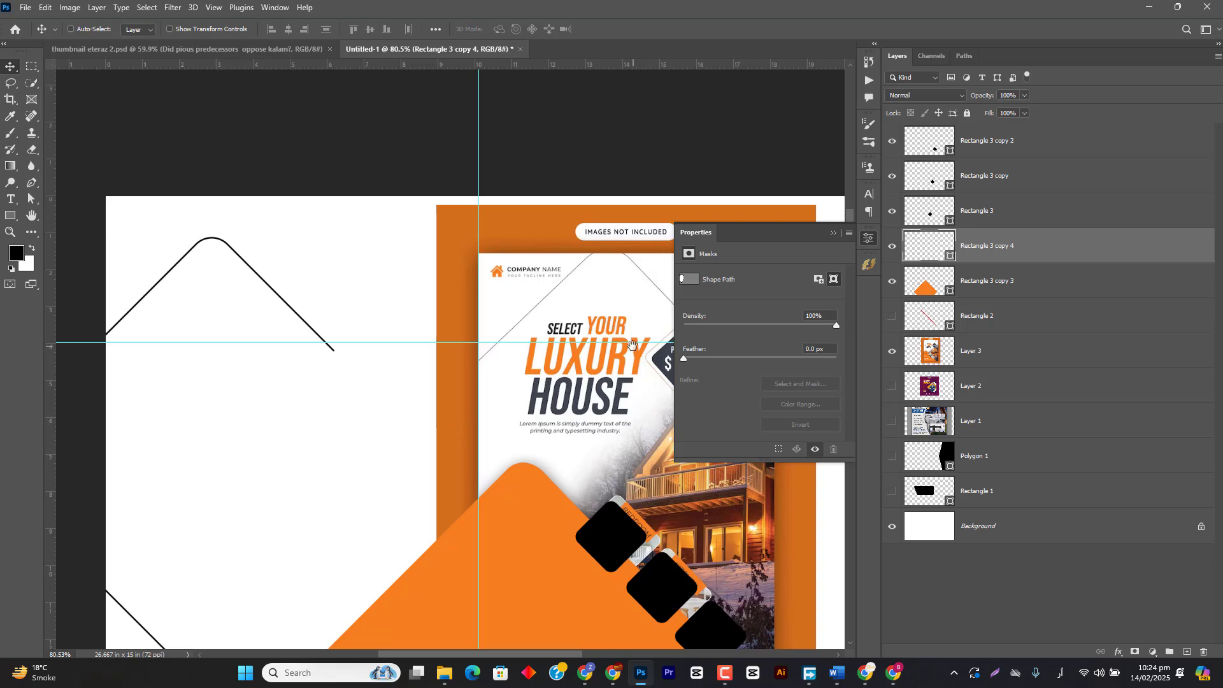
- Delete the anchor points of the outlined diamond's bottom corner so only the open peak outline remains on the canvas
left_click_drag(631, 346, 487, 363)
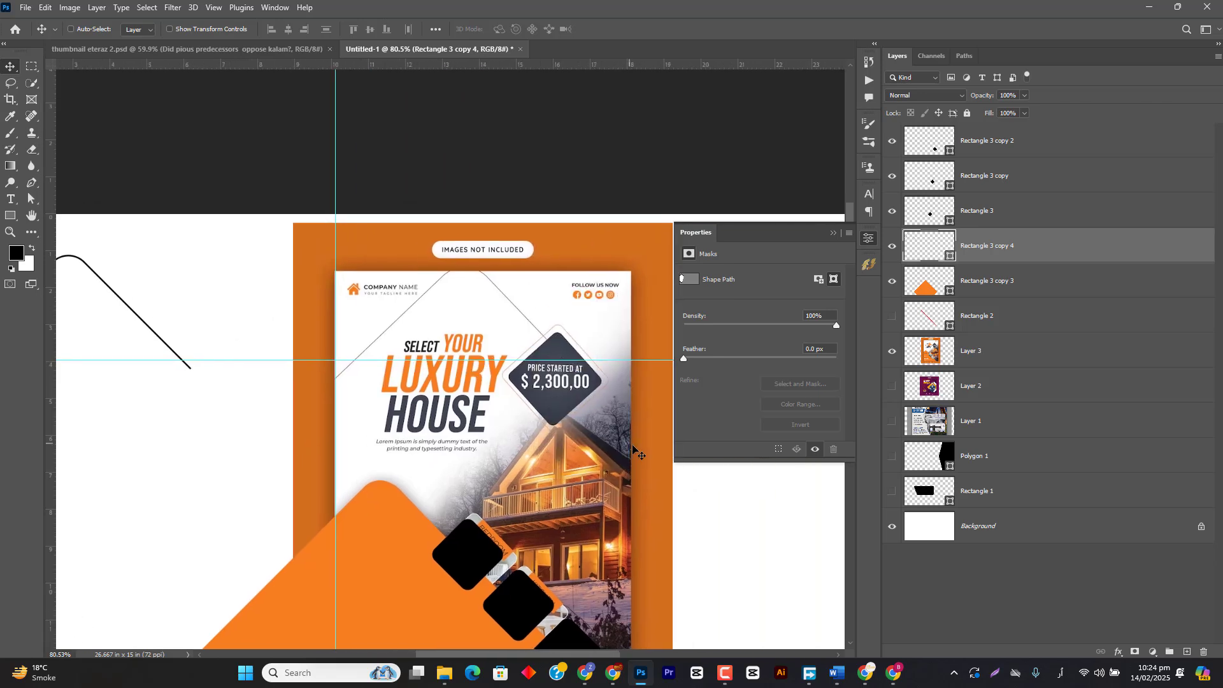
left_click_drag(137, 517, 364, 276)
key("a")
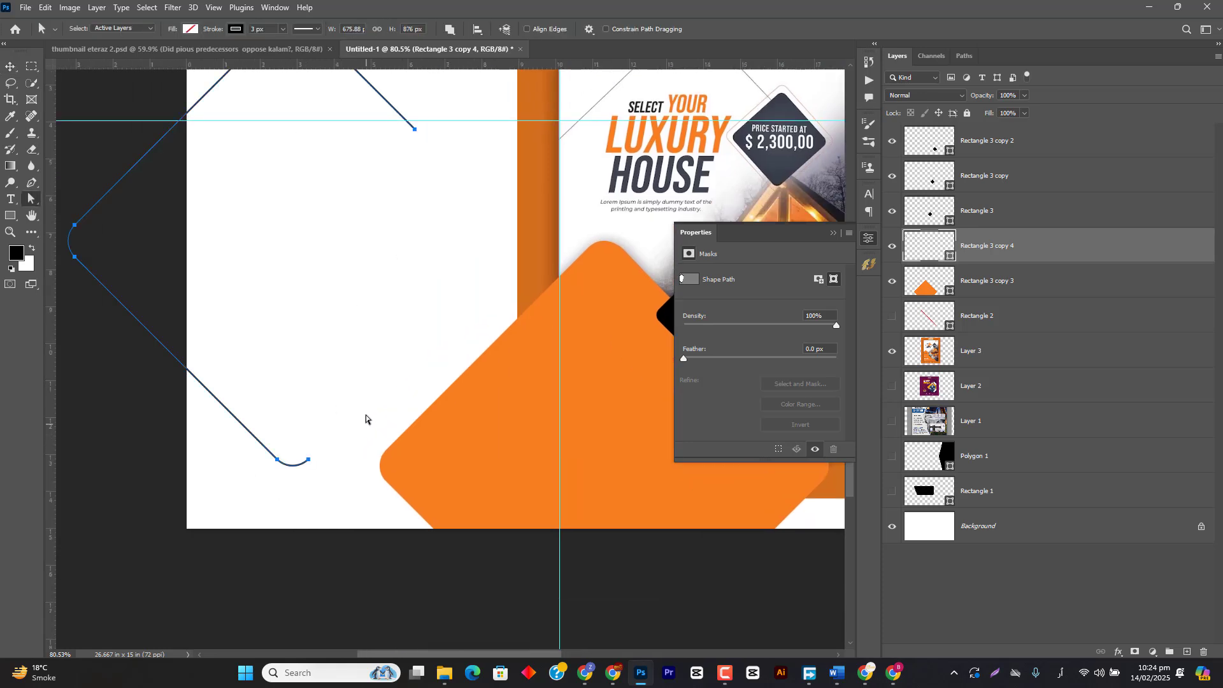
left_click_drag(366, 418, 244, 503)
key("Delete")
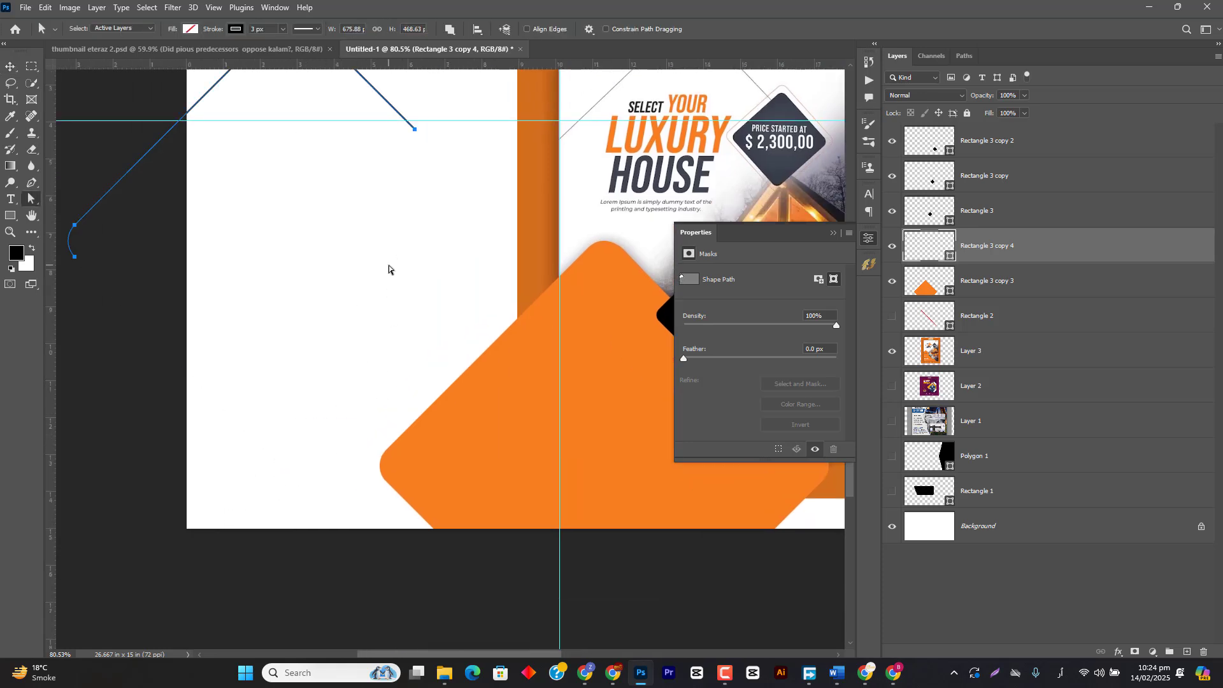
key("v")
left_click_drag(382, 246, 233, 328)
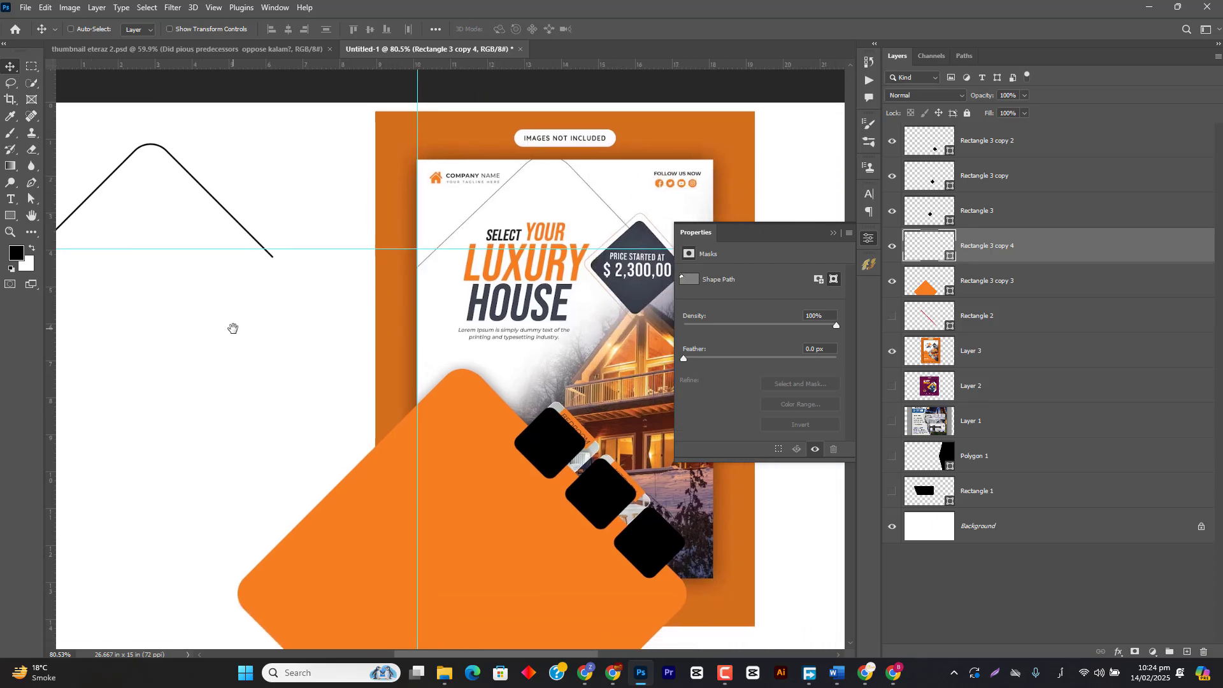
scroll(246, 328, "down", 2)
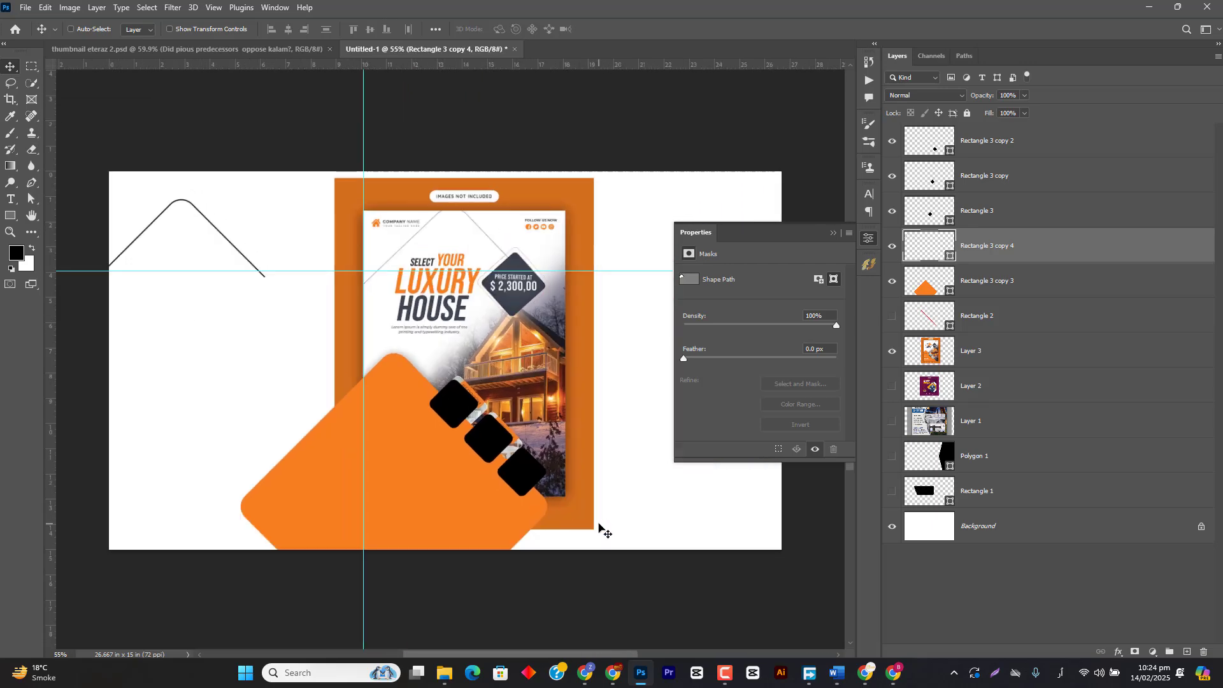
- Switch to the browser and open the Luxury Home for Sale flyer from the Freepik flyer results to examine its photo frames
left_click(646, 674)
left_click(1032, 276)
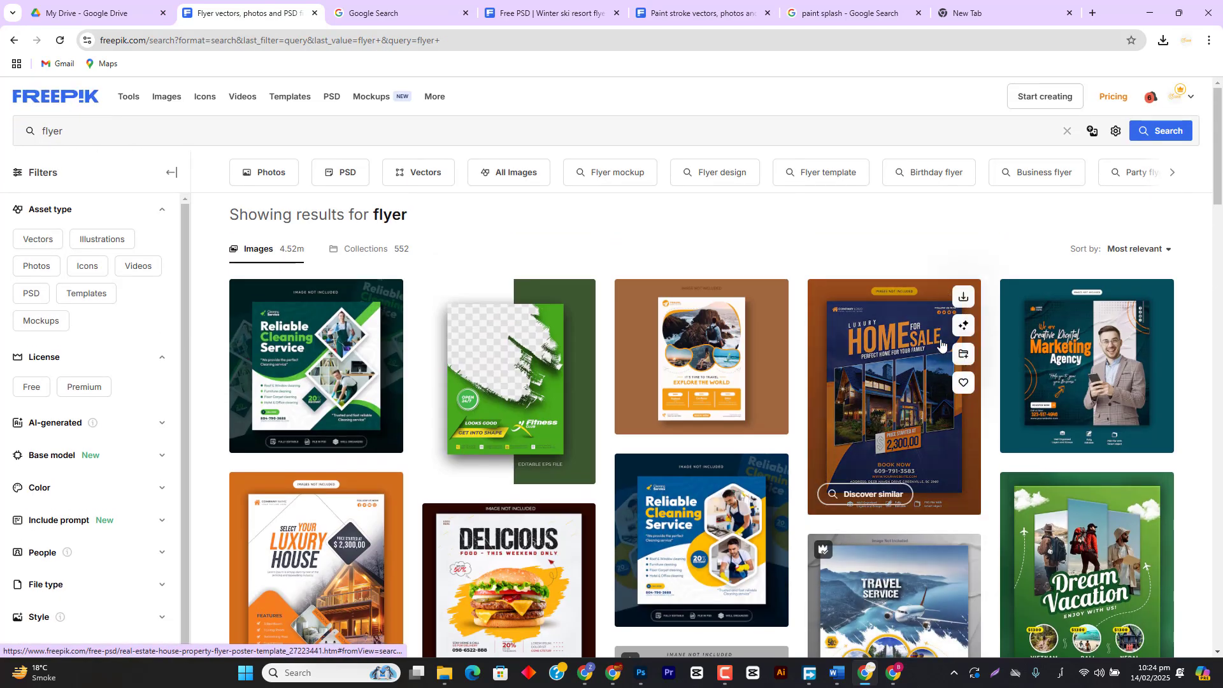
left_click(916, 385)
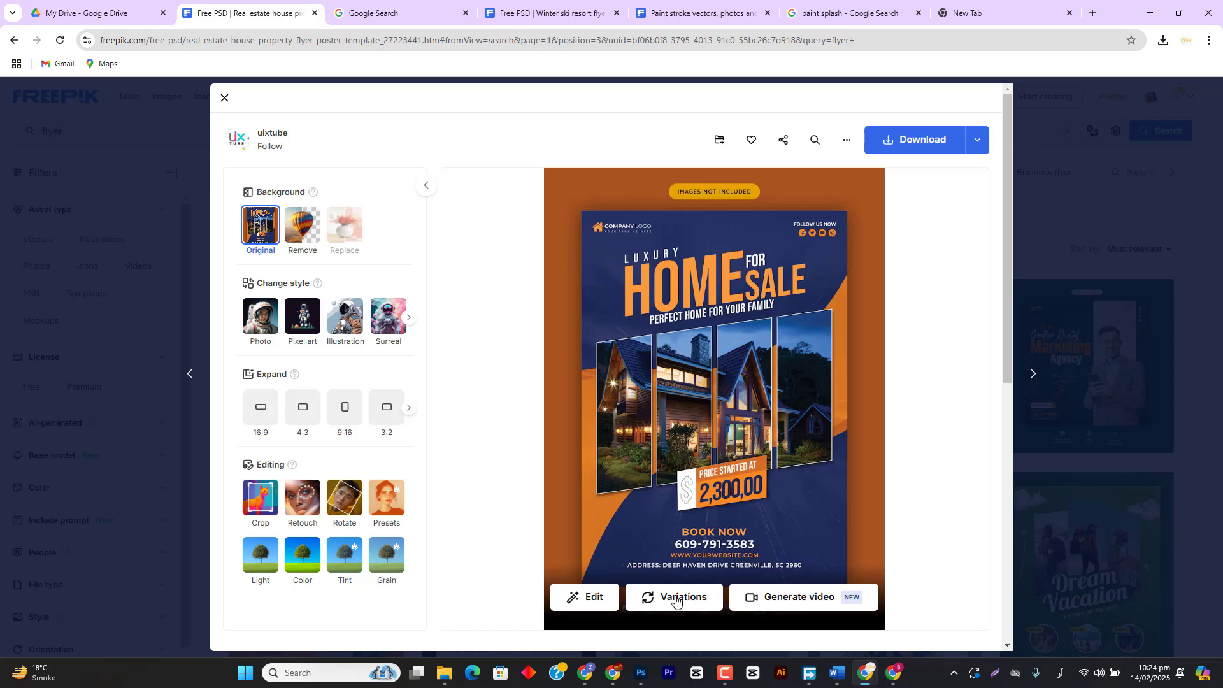
- Return to Photoshop, delete all layers above the Background and hide the guides
left_click(641, 673)
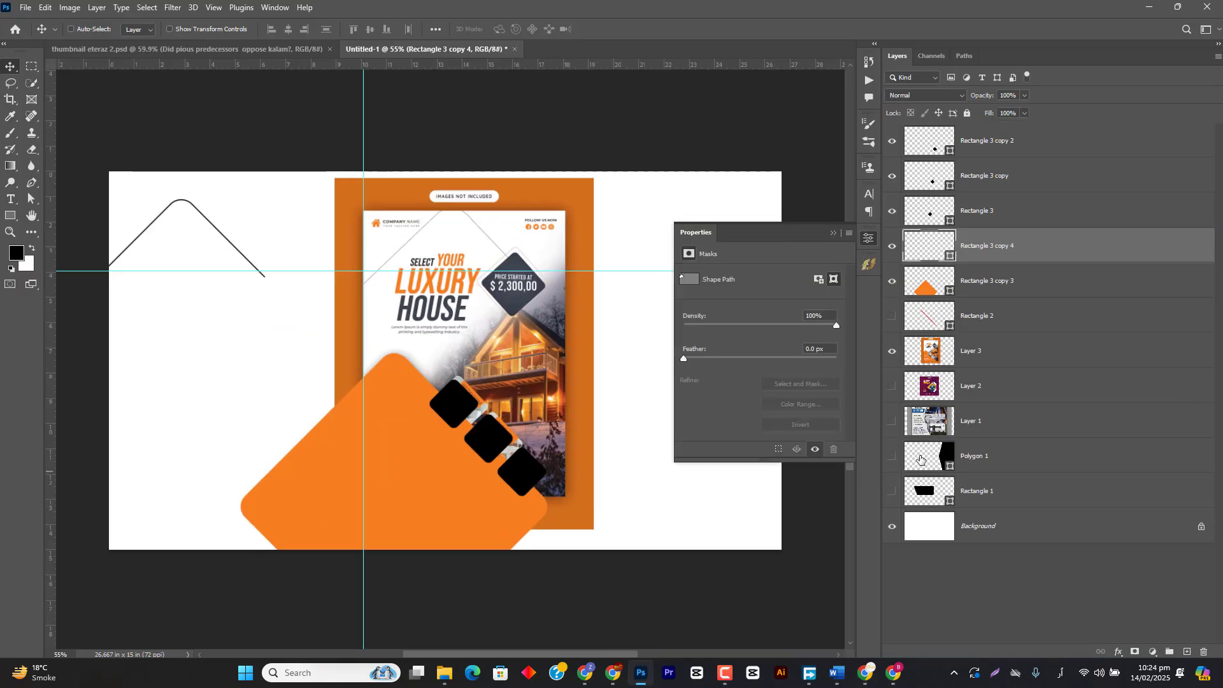
left_click(985, 482)
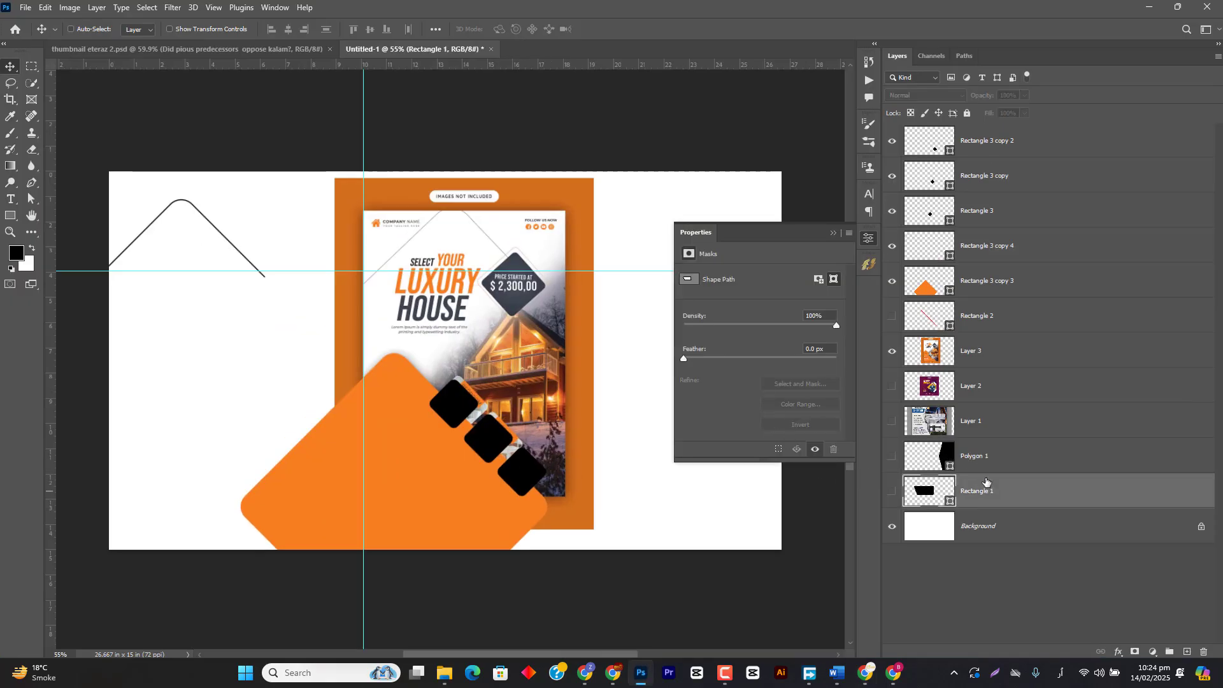
left_click(1025, 159, "shift")
key("Delete")
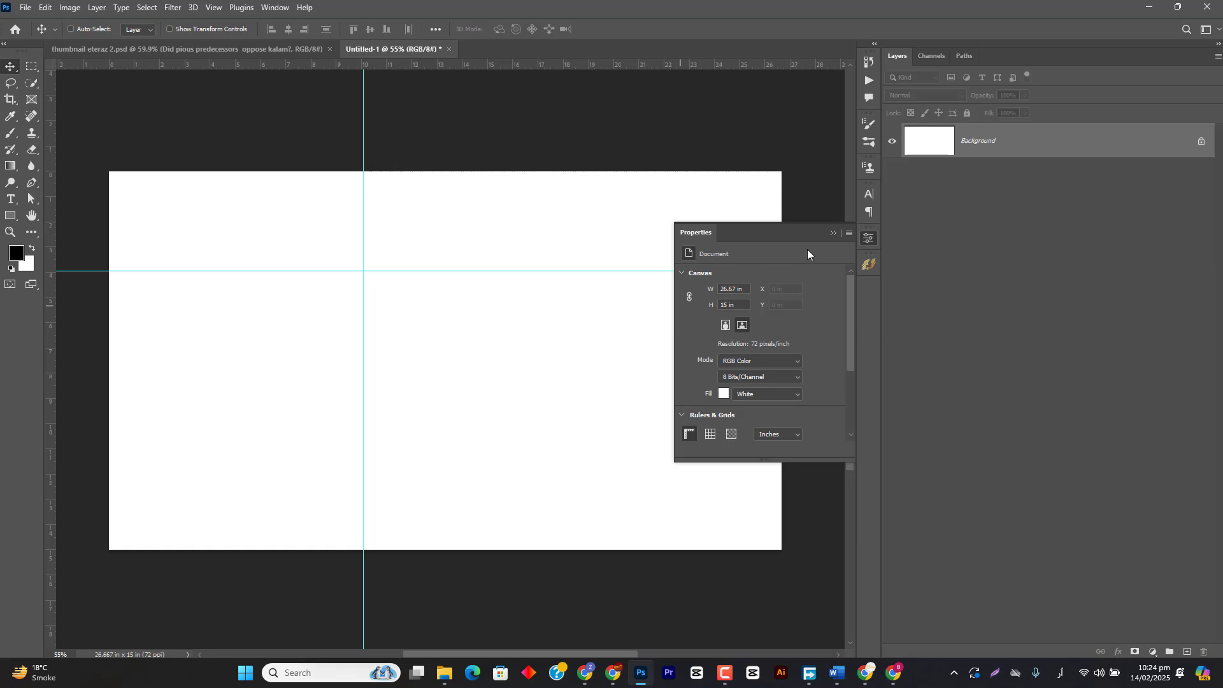
left_click(832, 233)
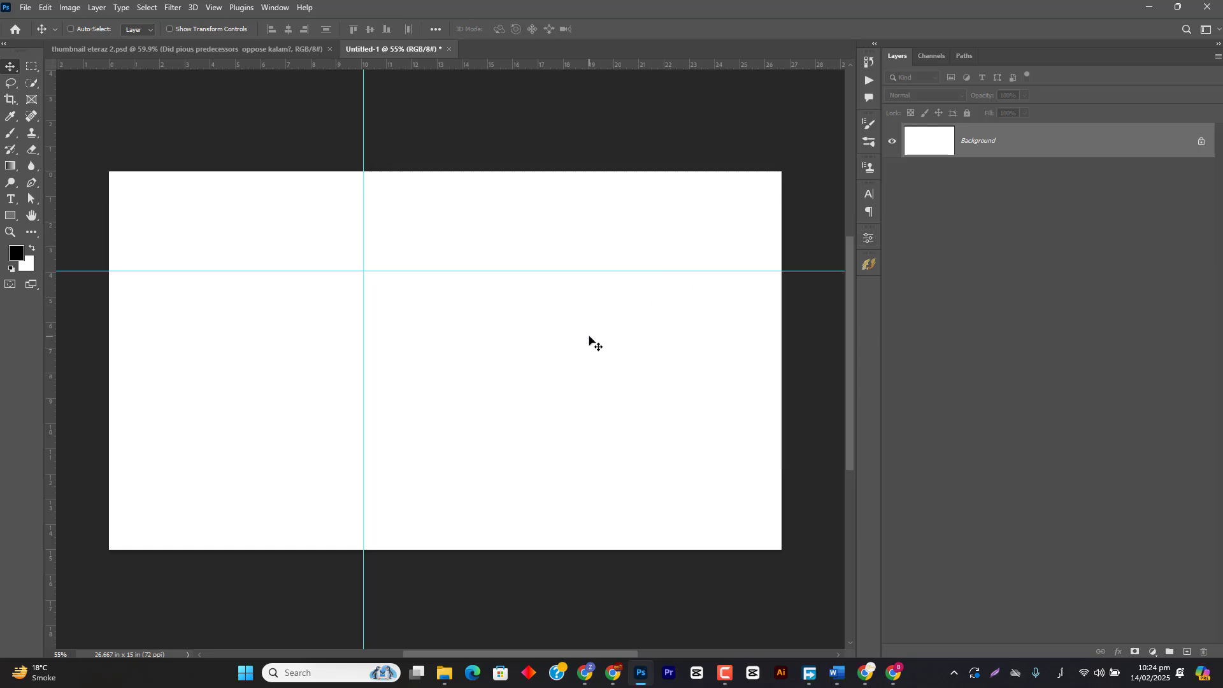
key("ctrl+semicolon")
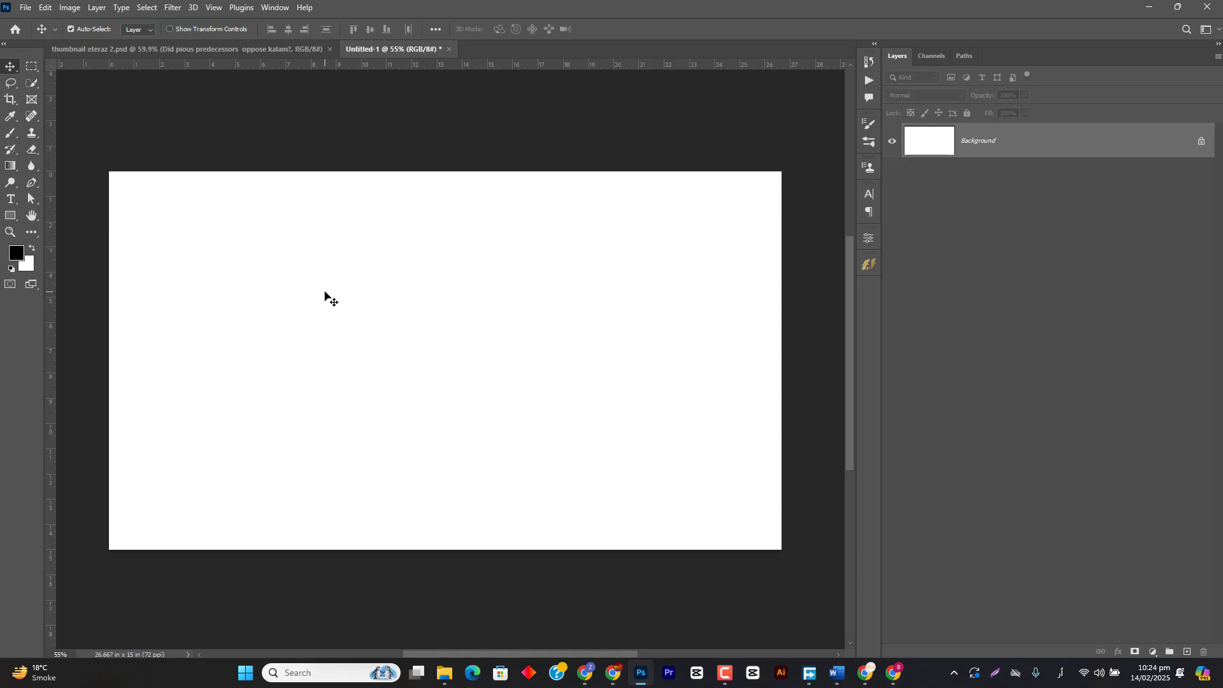
key("ctrl+semicolon")
key("ctrl+semicolon")
- Draw a tall, narrow black rectangle about 232 x 603 px on the left half of the blank canvas
key("u")
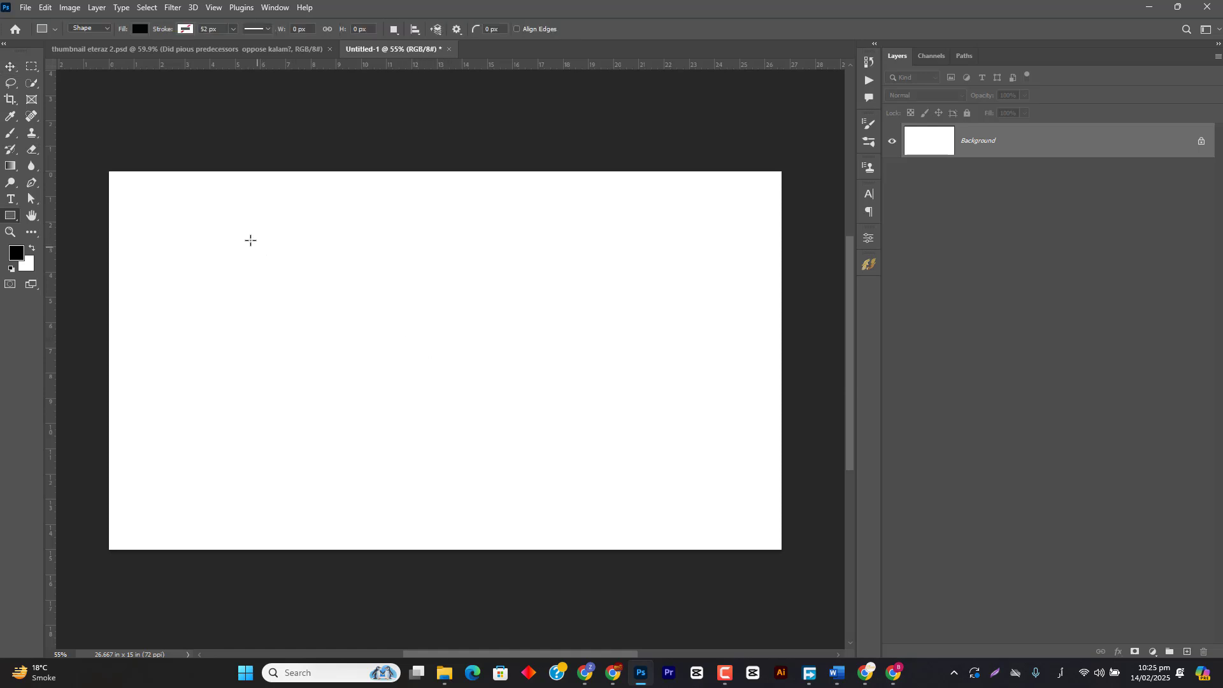
left_click_drag(250, 240, 330, 450)
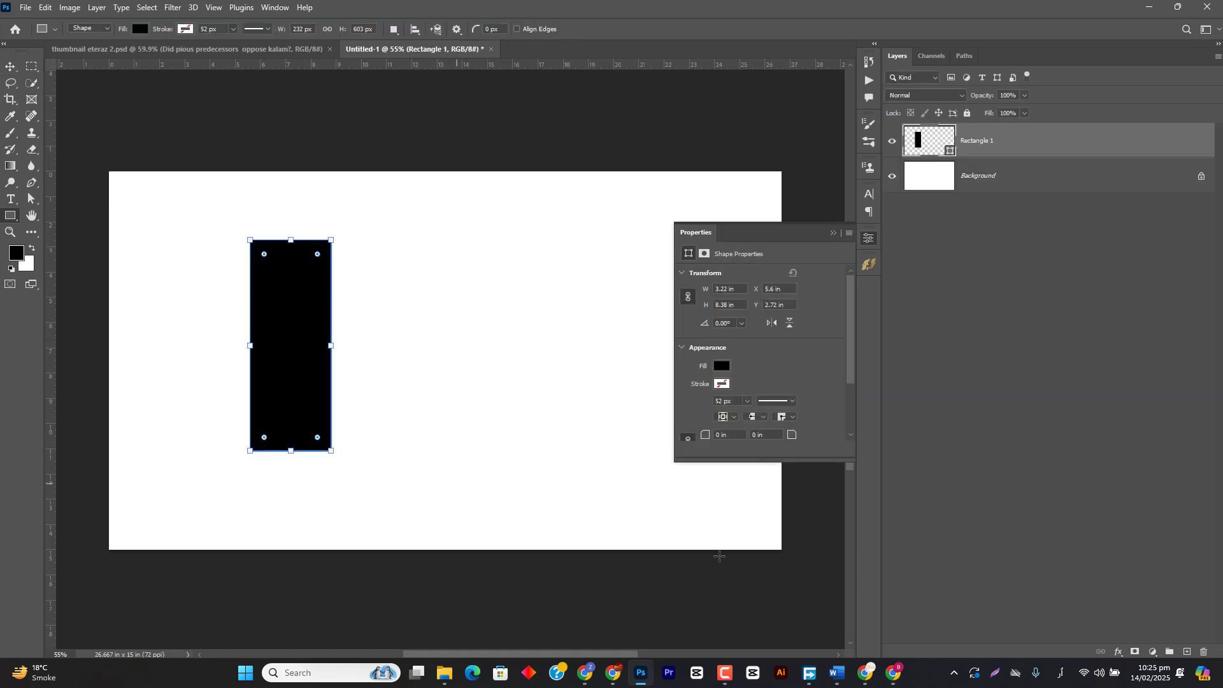
left_click(726, 674)
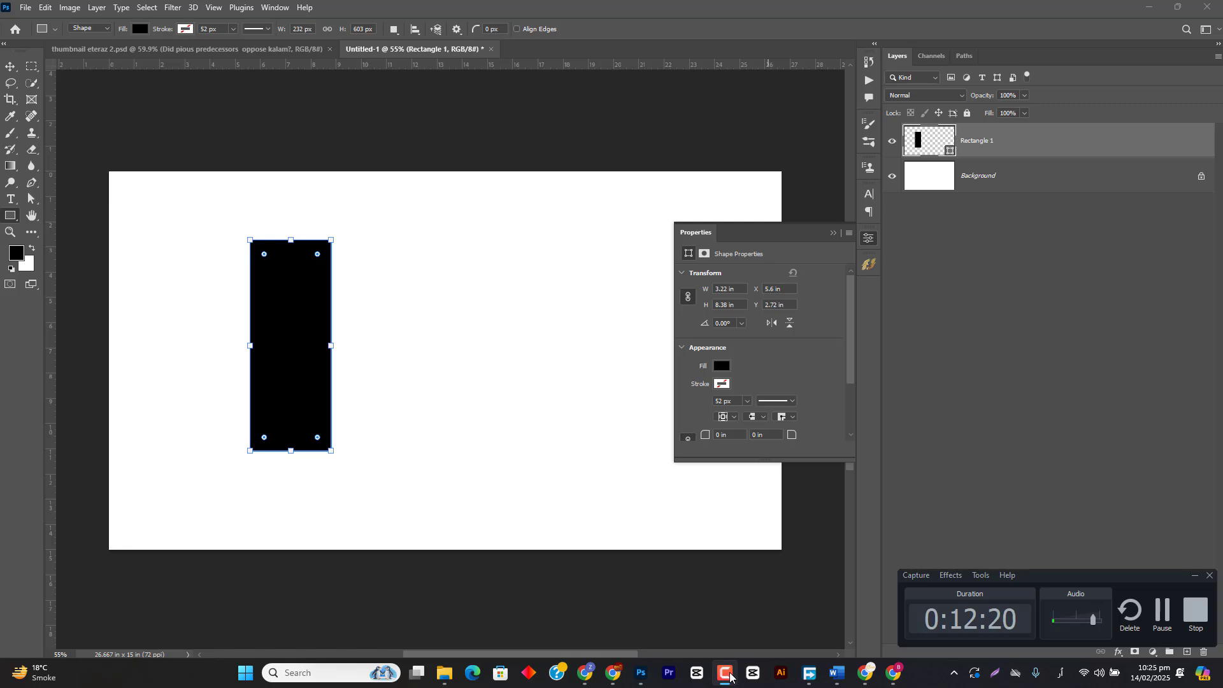
left_click(726, 674)
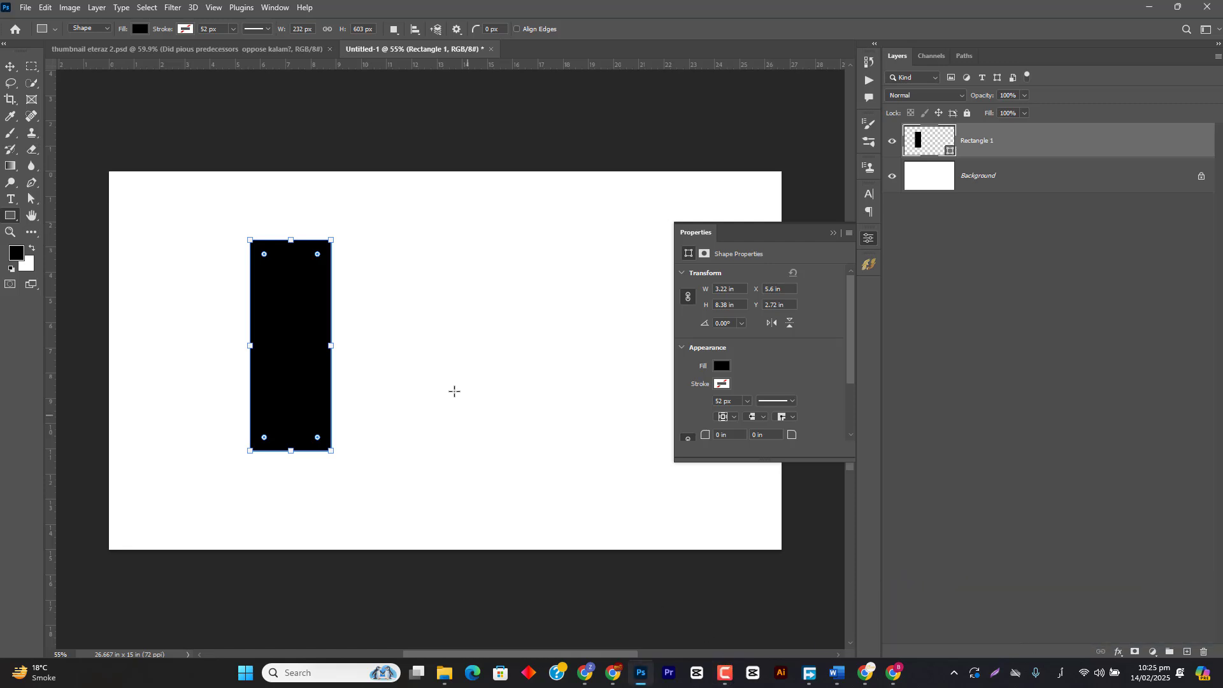
key("v")
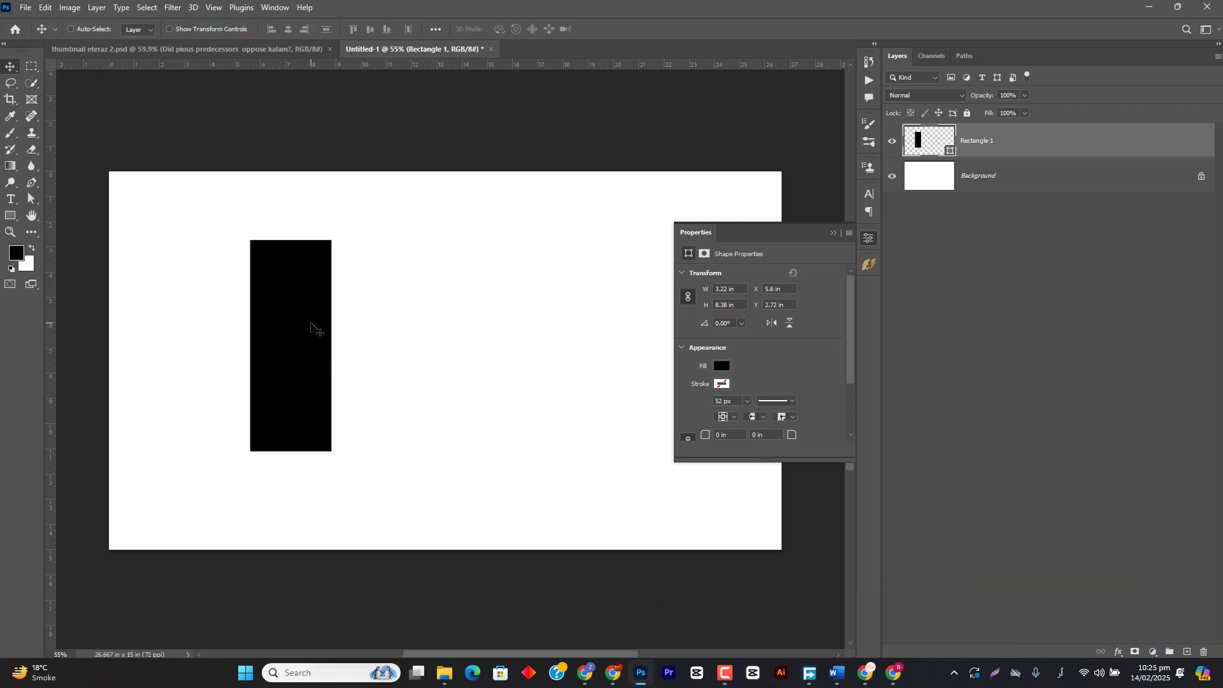
- Check the Home for Sale flyer's slanted frames and try slanting the rectangle by raising its two right-hand anchor points
left_click(644, 672)
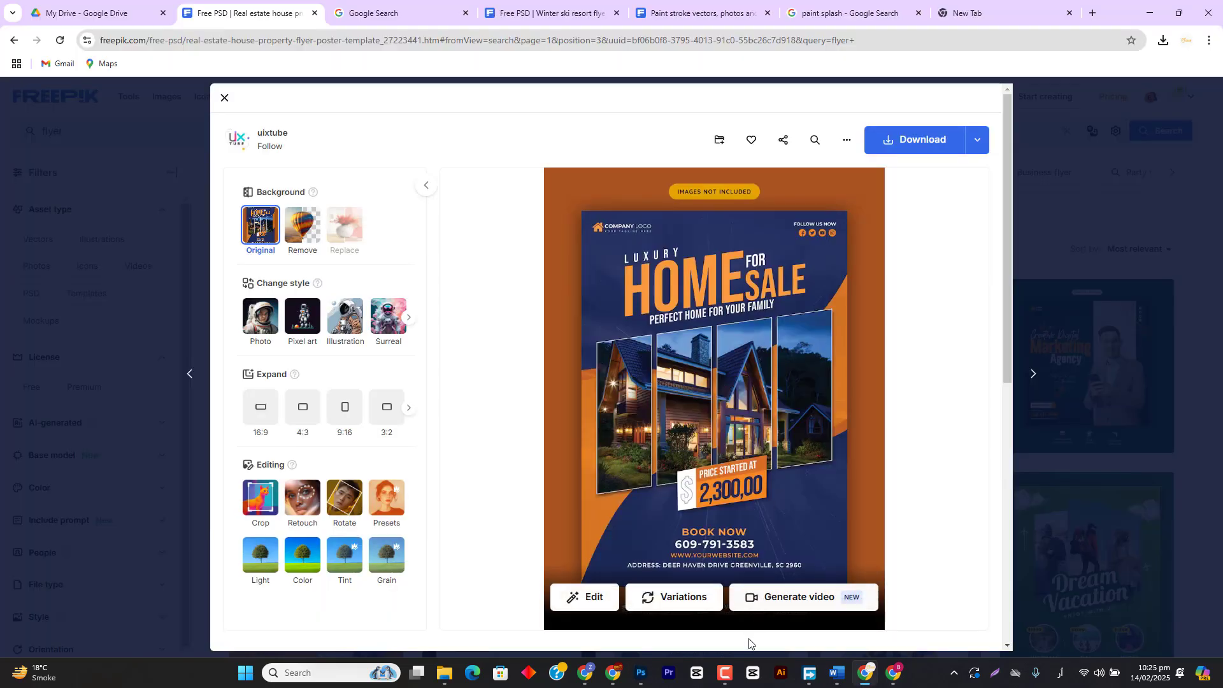
left_click(641, 672)
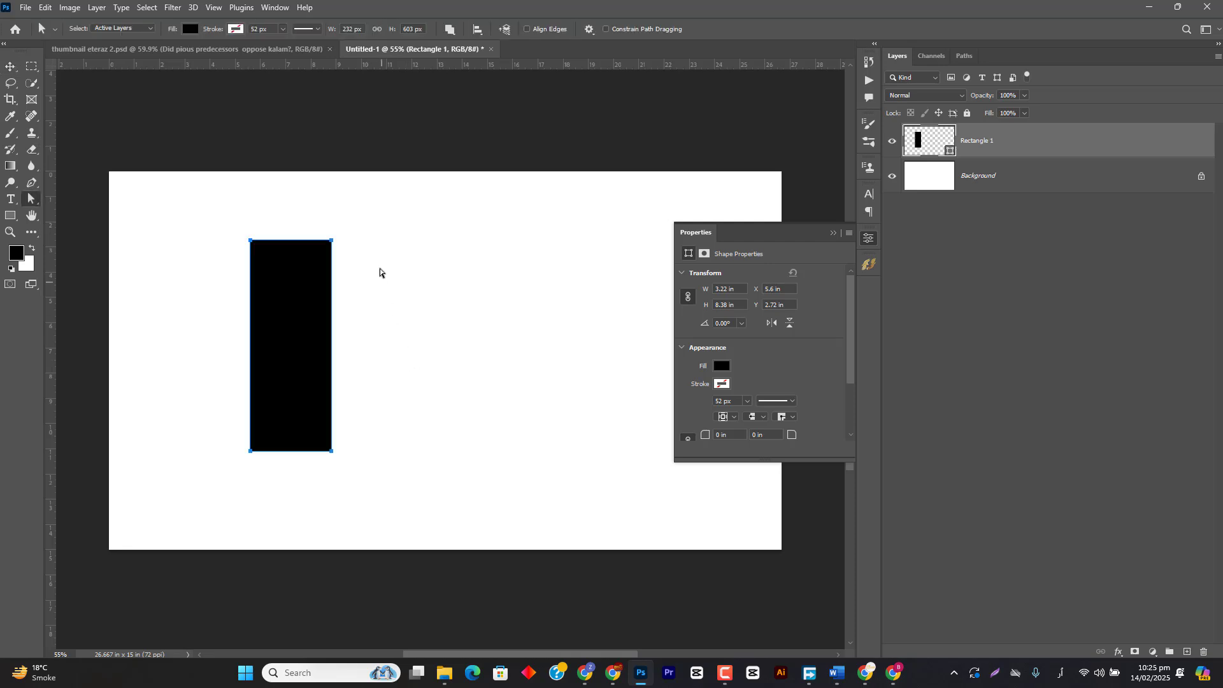
left_click_drag(371, 230, 331, 444)
key("ctrl+z")
key("ctrl+shift+z")
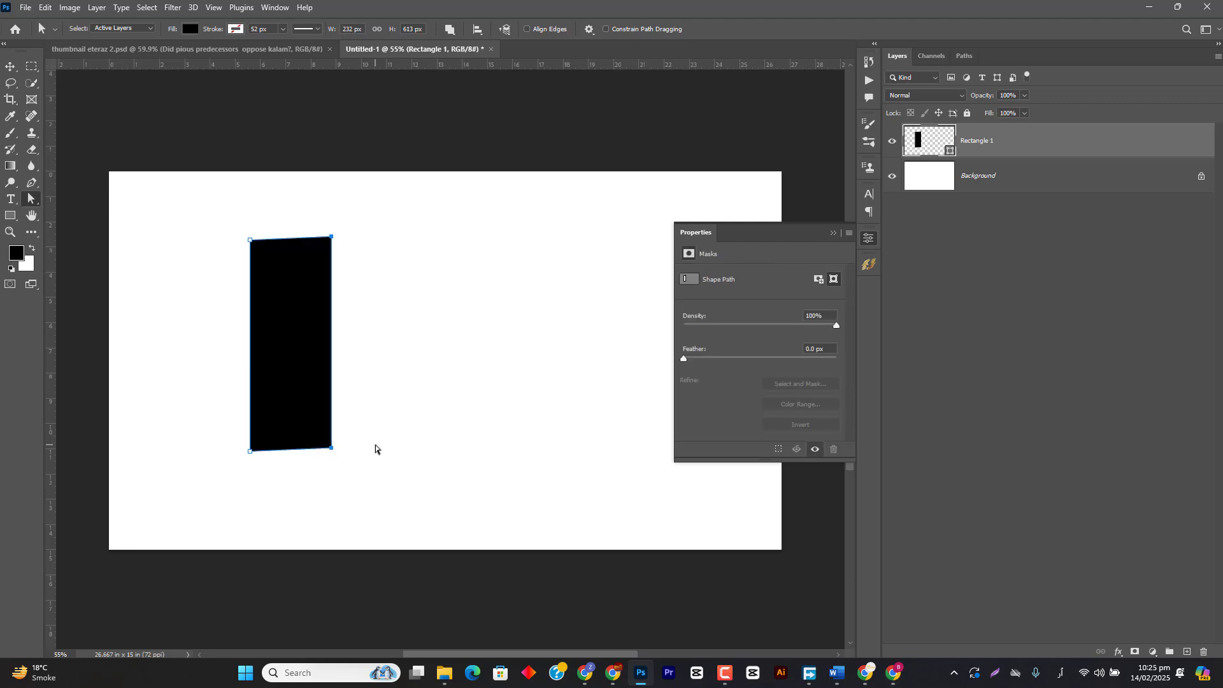
key("shift+Up")
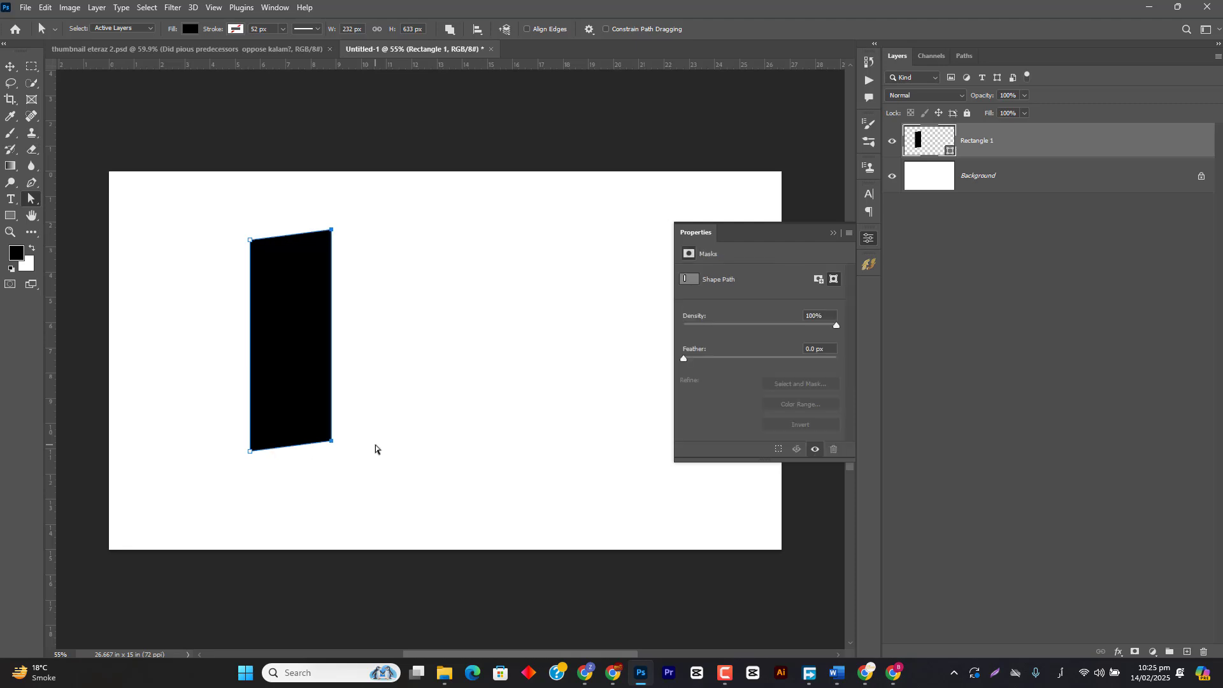
left_click(376, 444)
key("v")
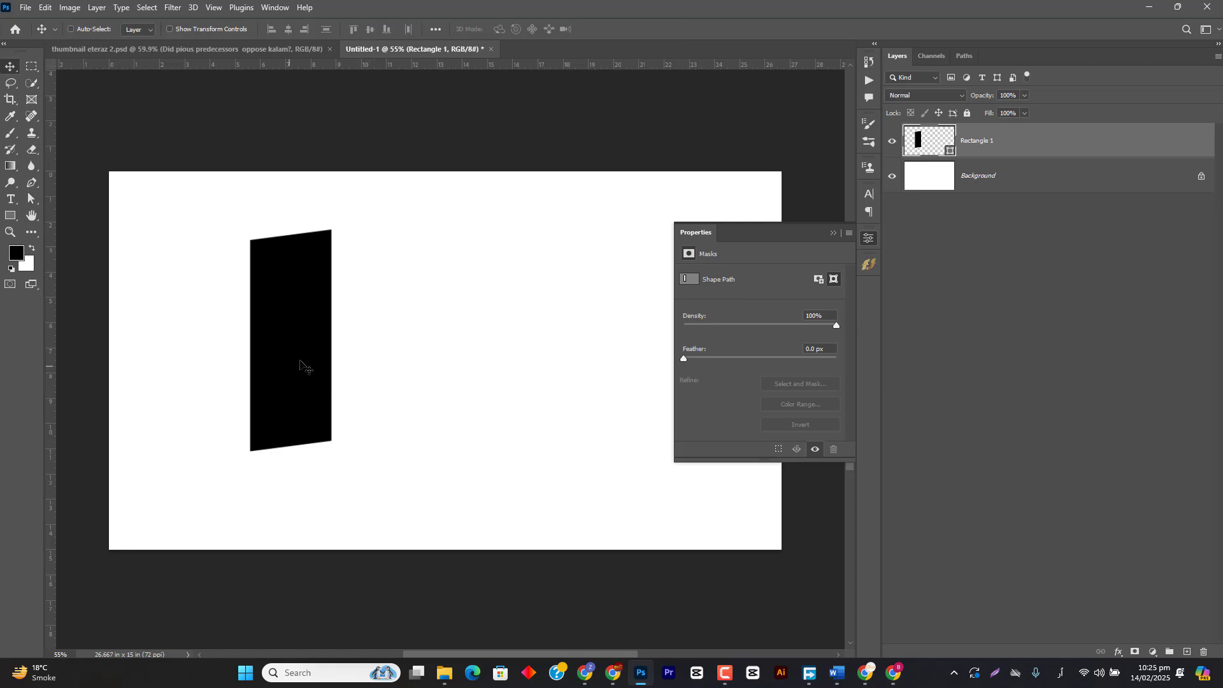
- Try placing a duplicate of the slanted rectangle beside it, and undo back to the single straight rectangle
left_click_drag(301, 368, 389, 368)
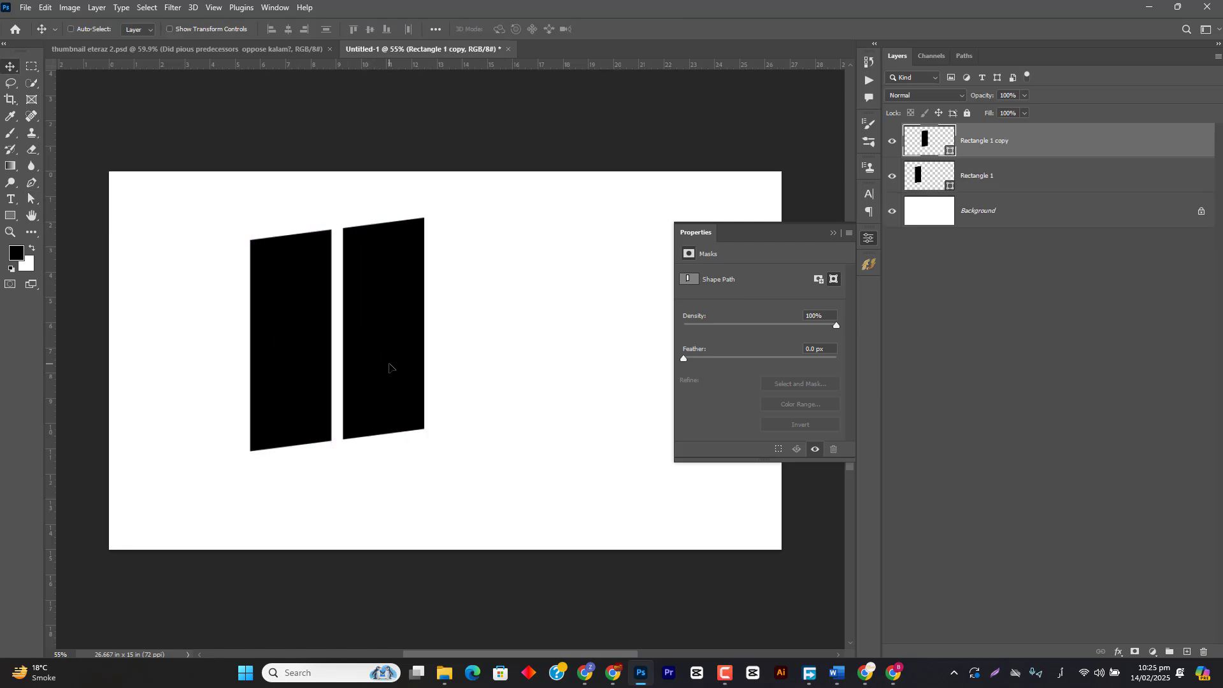
key("ctrl+z")
key("ctrl+z")
key("ctrl+z")
key("ctrl+z")
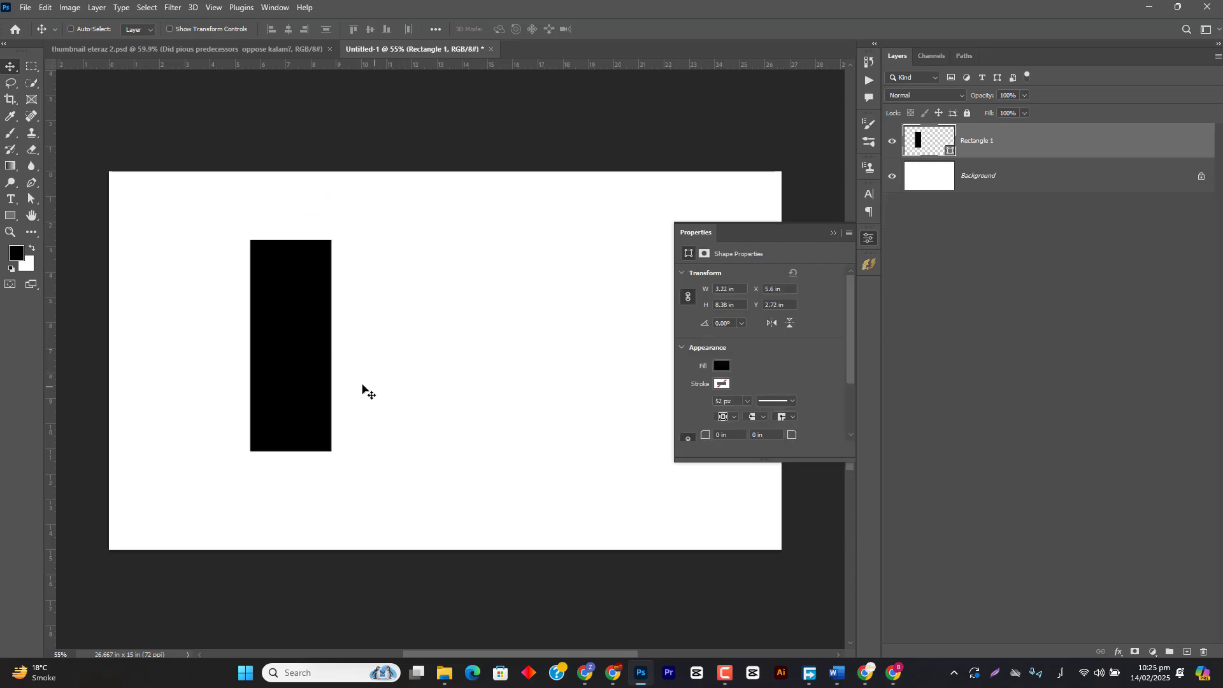
- Duplicate the straight rectangle three times sideways to form a row of four evenly spaced rectangles
left_click_drag(300, 370, 396, 382)
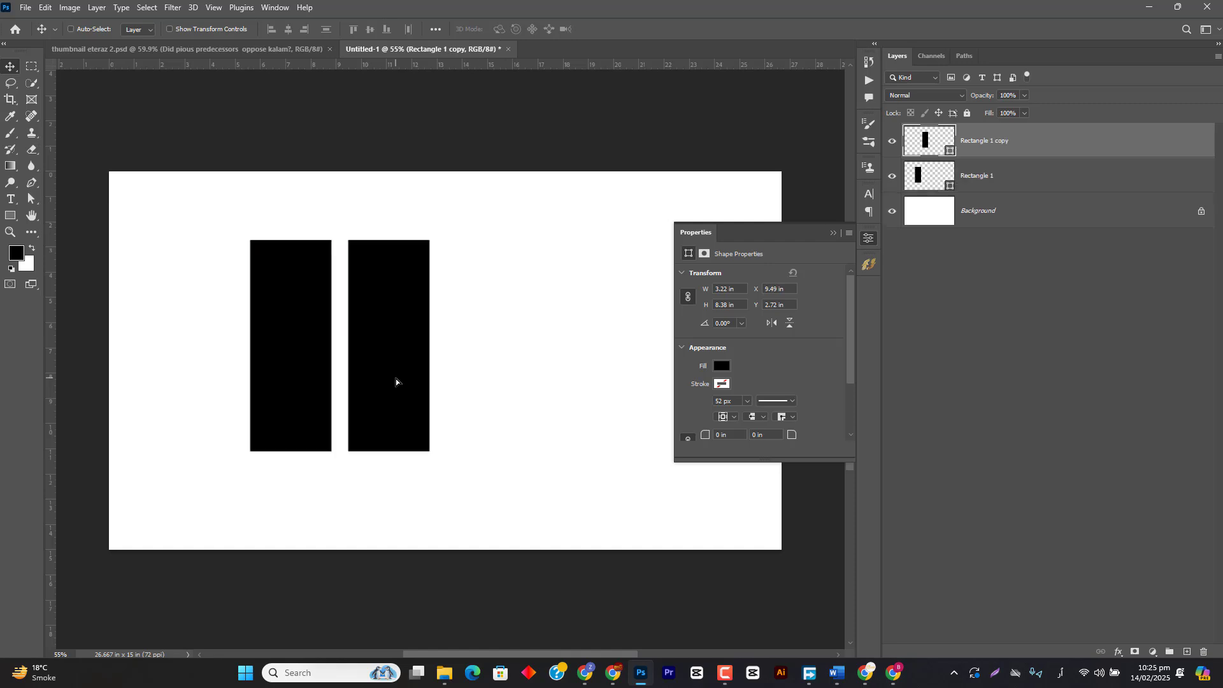
key("ctrl+alt+shift+t")
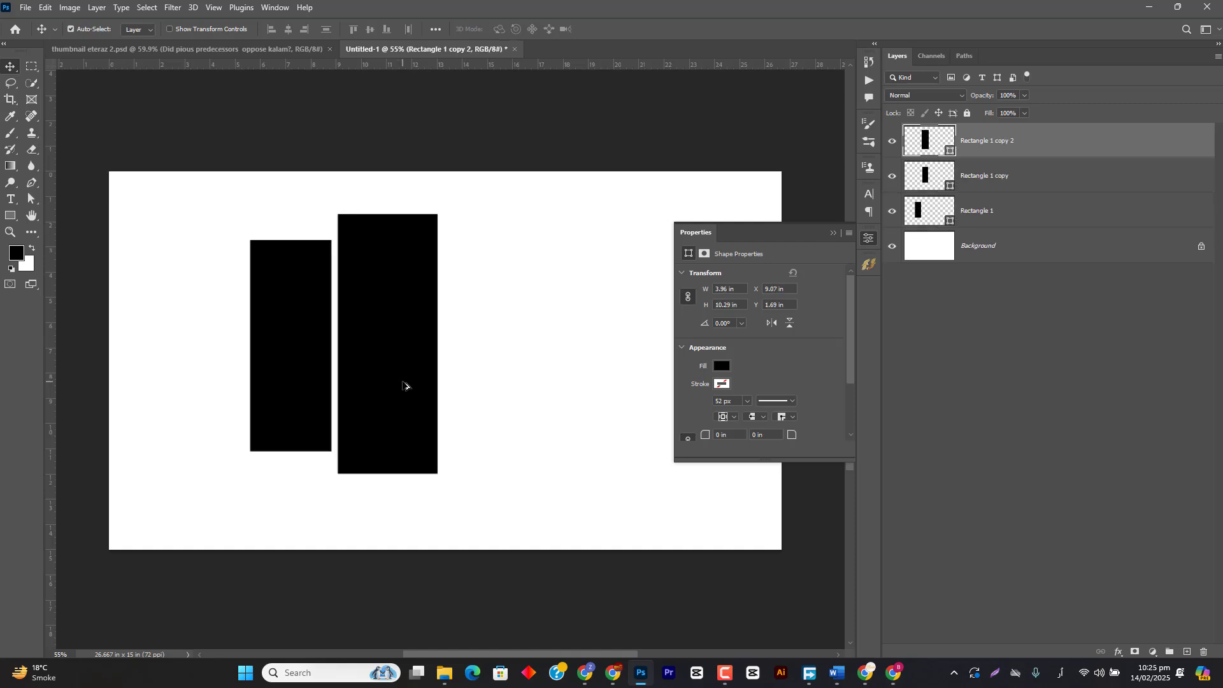
key("ctrl+z")
left_click_drag(395, 371, 590, 357)
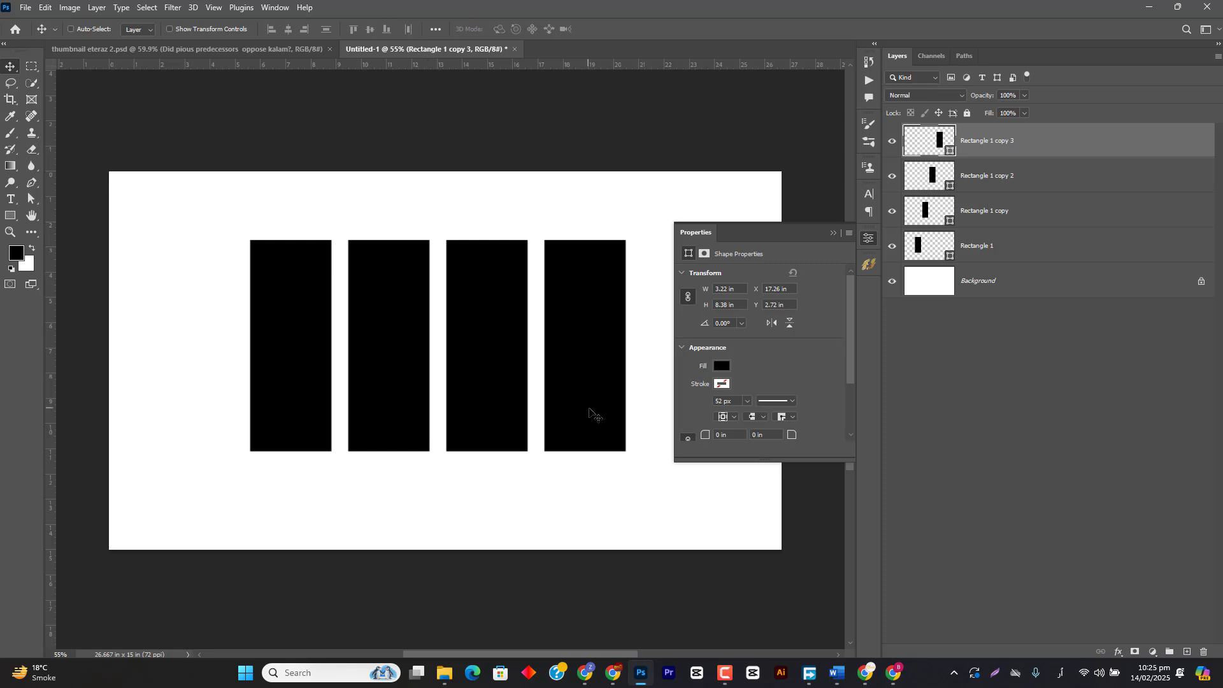
- Select all four rectangle layers and skew them together with Free Transform so their right side slants upward
left_click(988, 256, "shift")
key("ctrl+t")
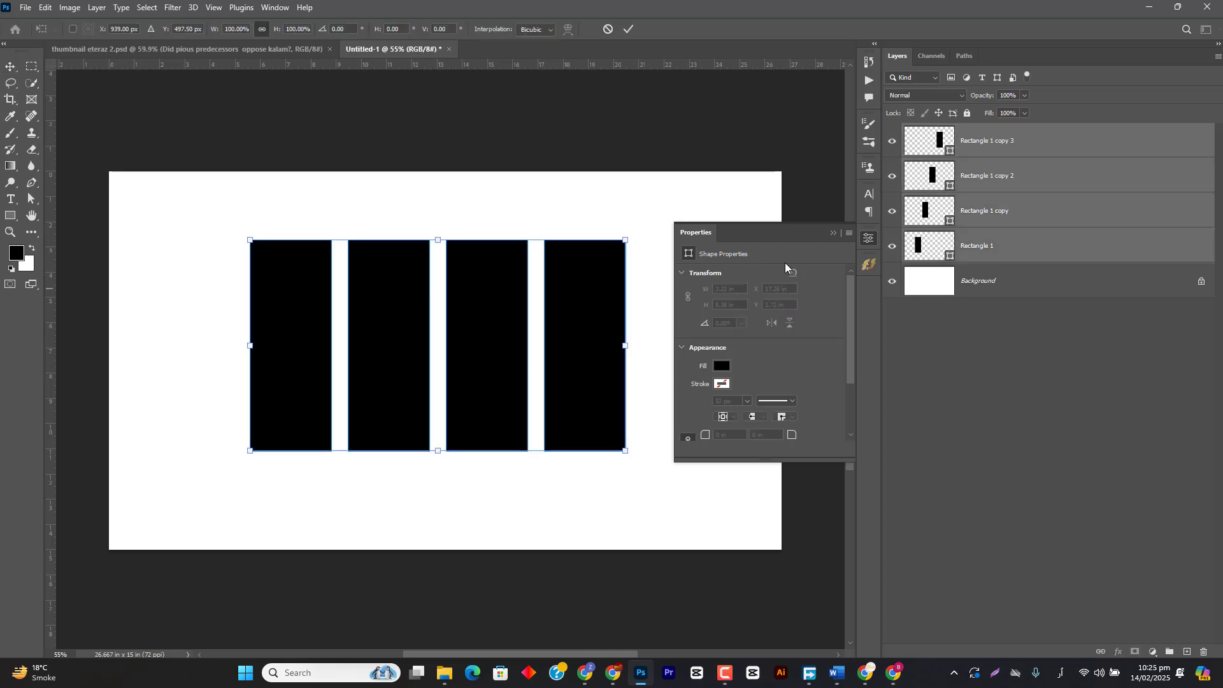
left_click_drag(626, 240, 618, 211)
key("ctrl+z")
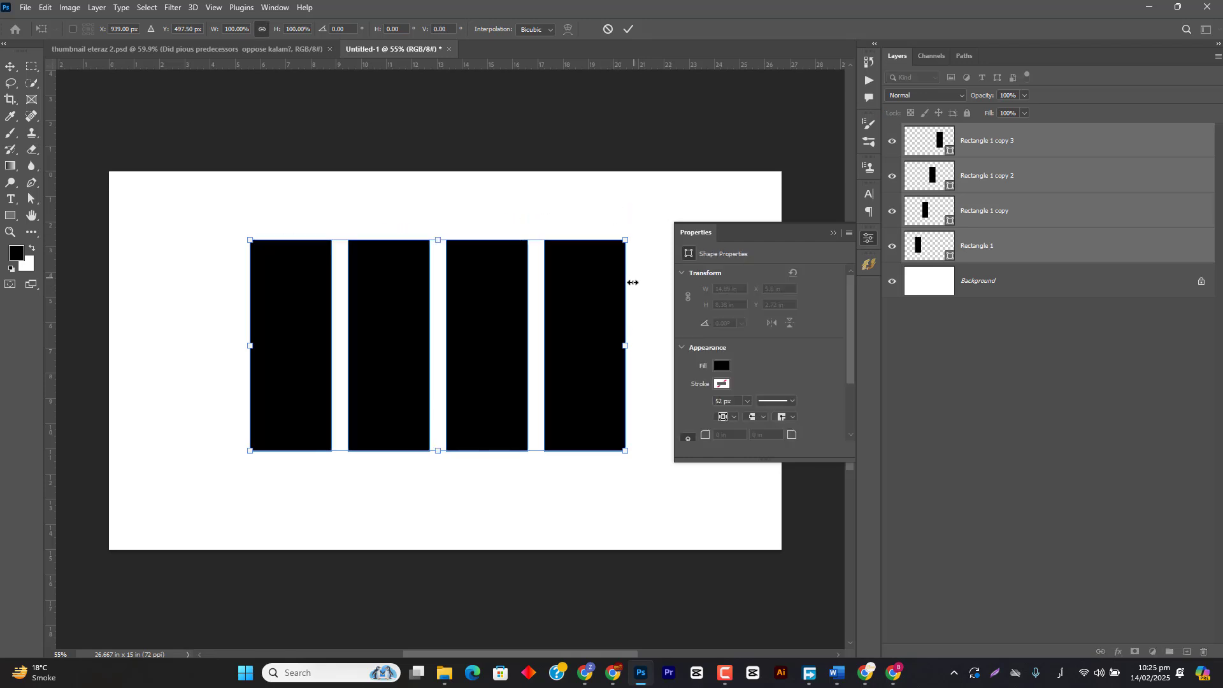
left_click_drag(624, 349, 625, 318)
left_click(628, 28)
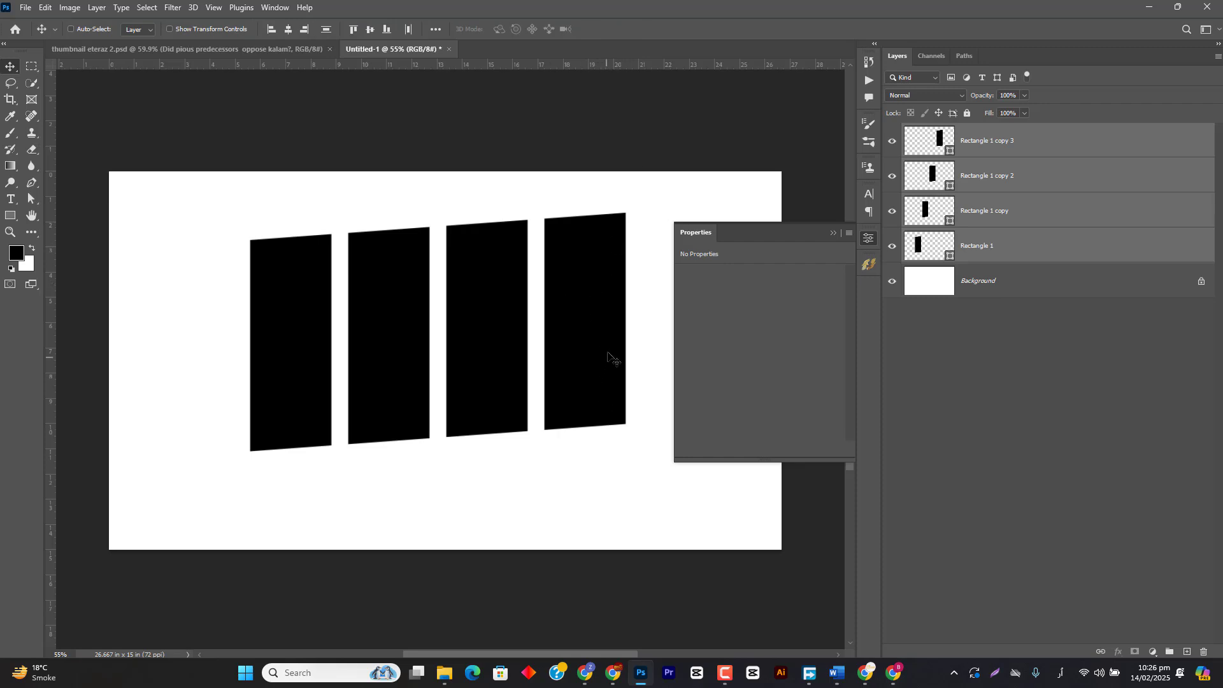
- Try reshaping the row of four rectangles with Free Transform, and undo their earlier skew back to straight rectangles
key("ctrl+t")
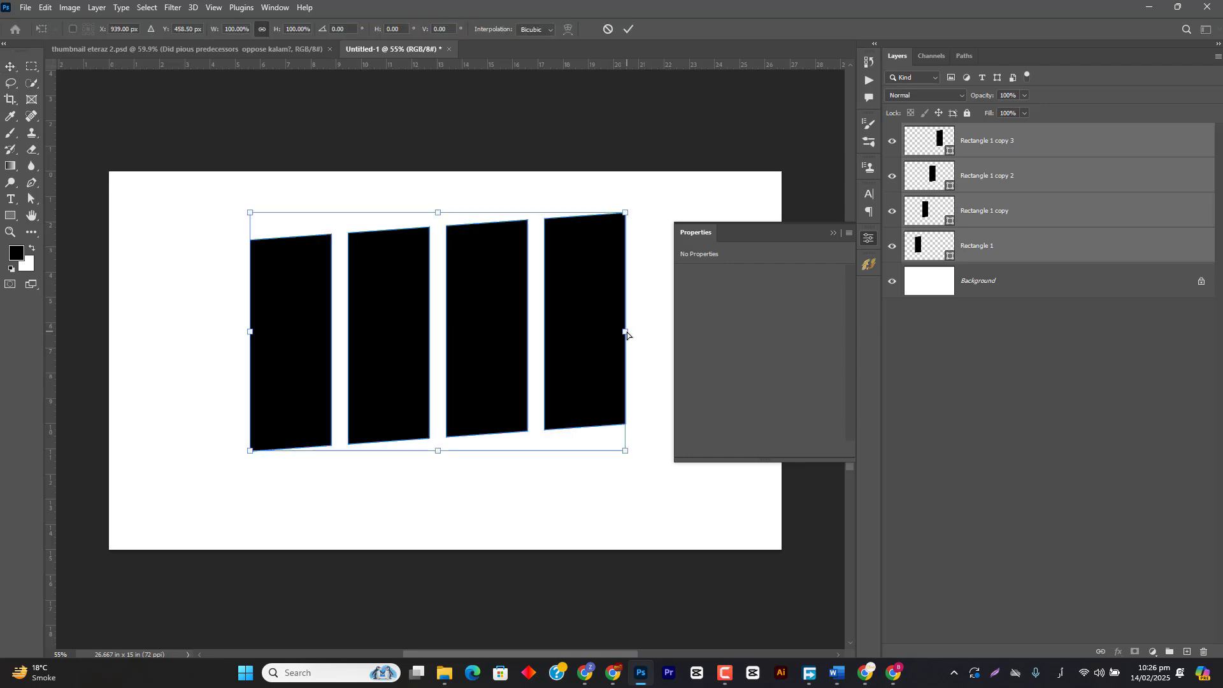
left_click_drag(626, 331, 642, 367)
key("ctrl+z")
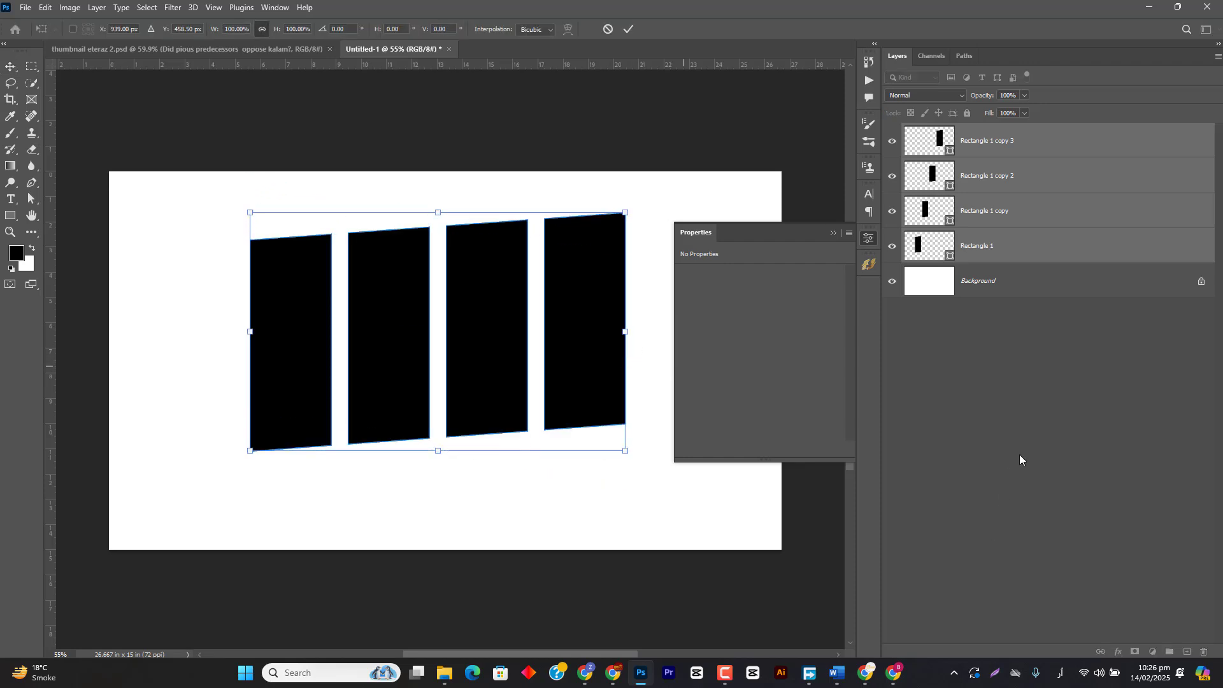
left_click(608, 29)
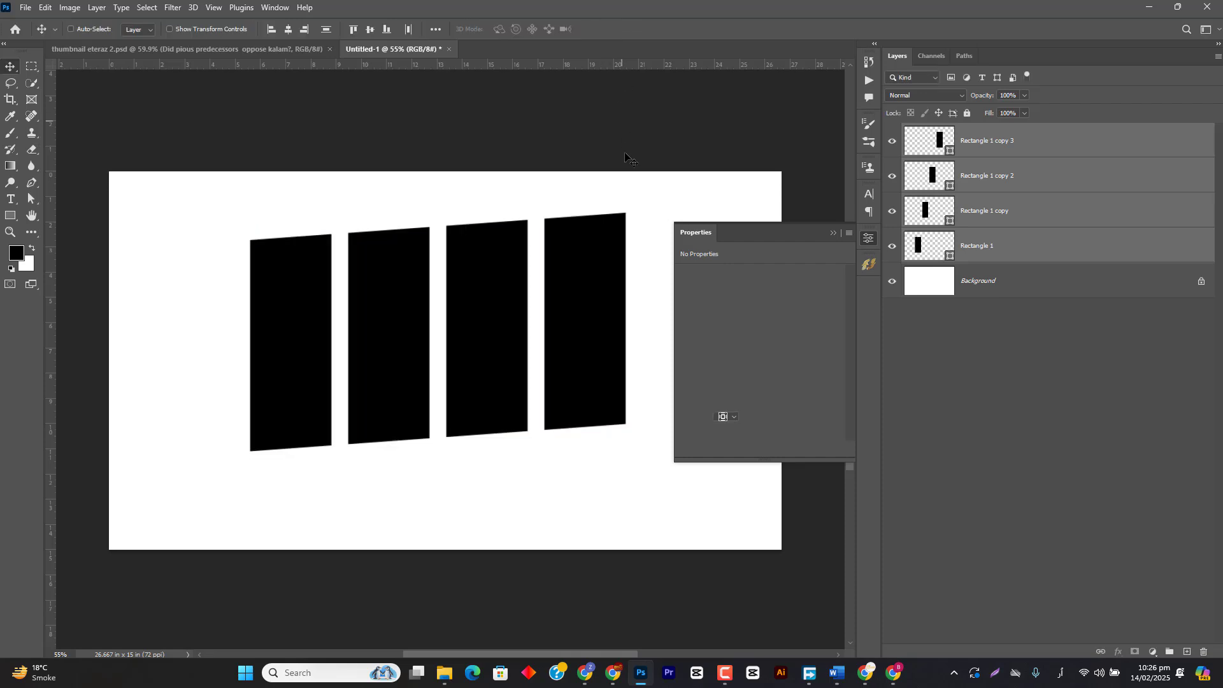
key("ctrl+t")
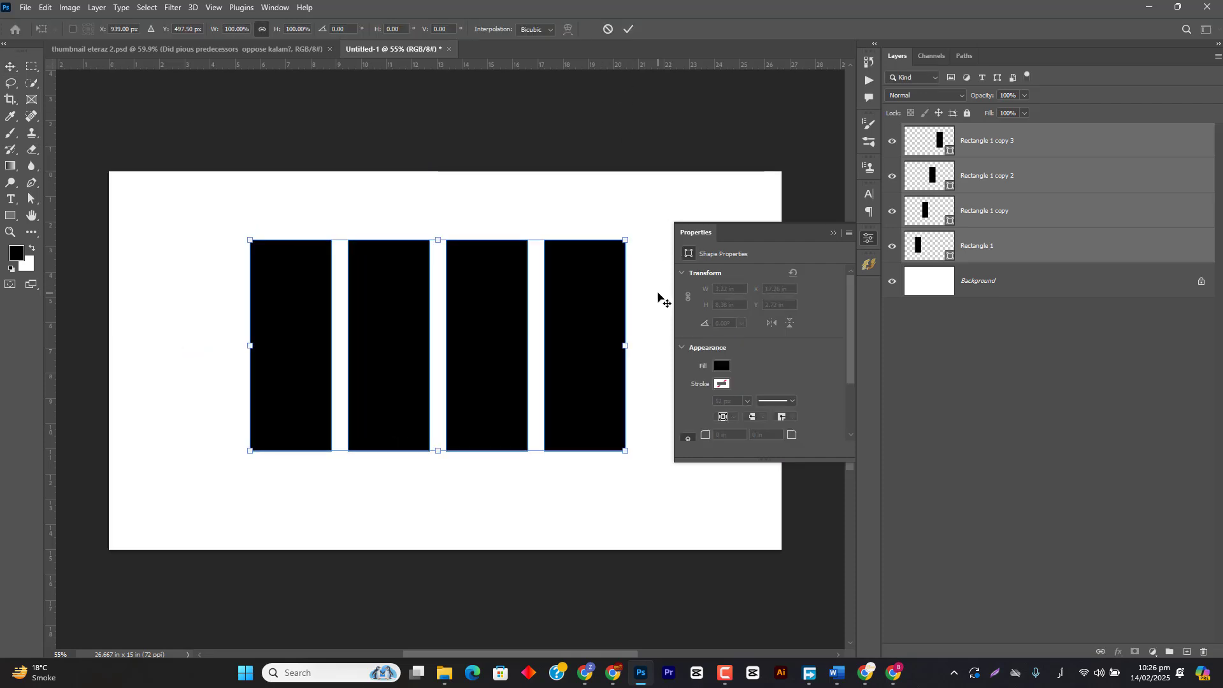
left_click_drag(626, 240, 627, 153)
key("ctrl+z")
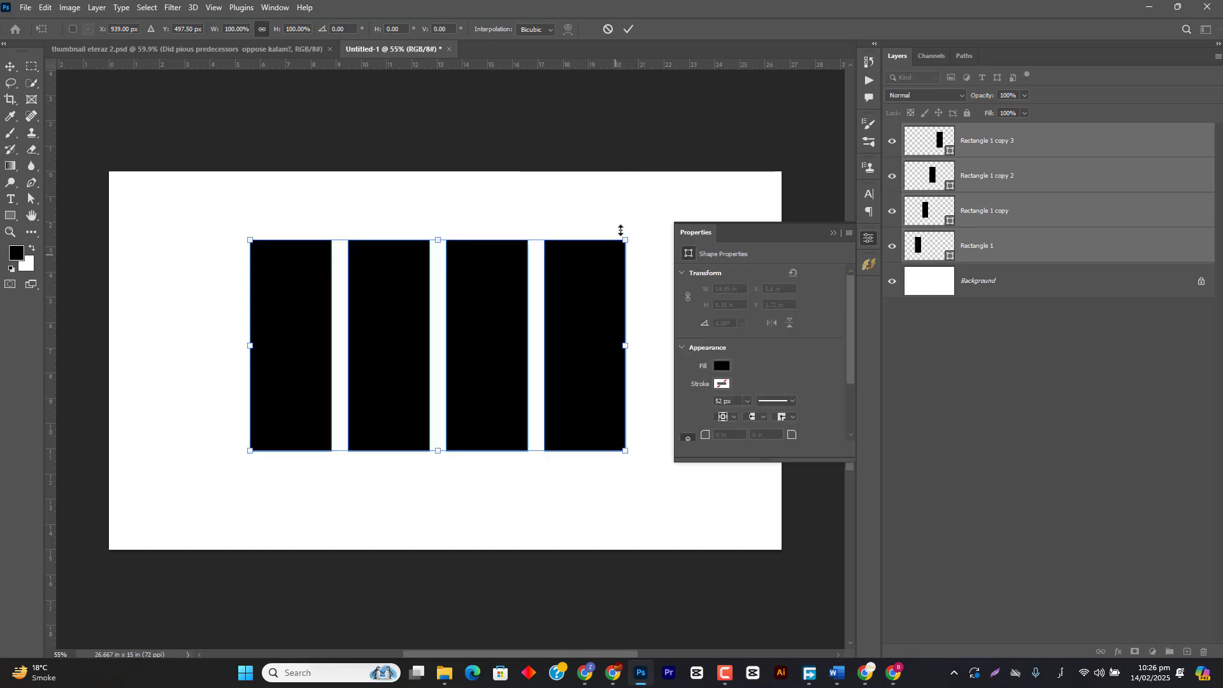
left_click(606, 30)
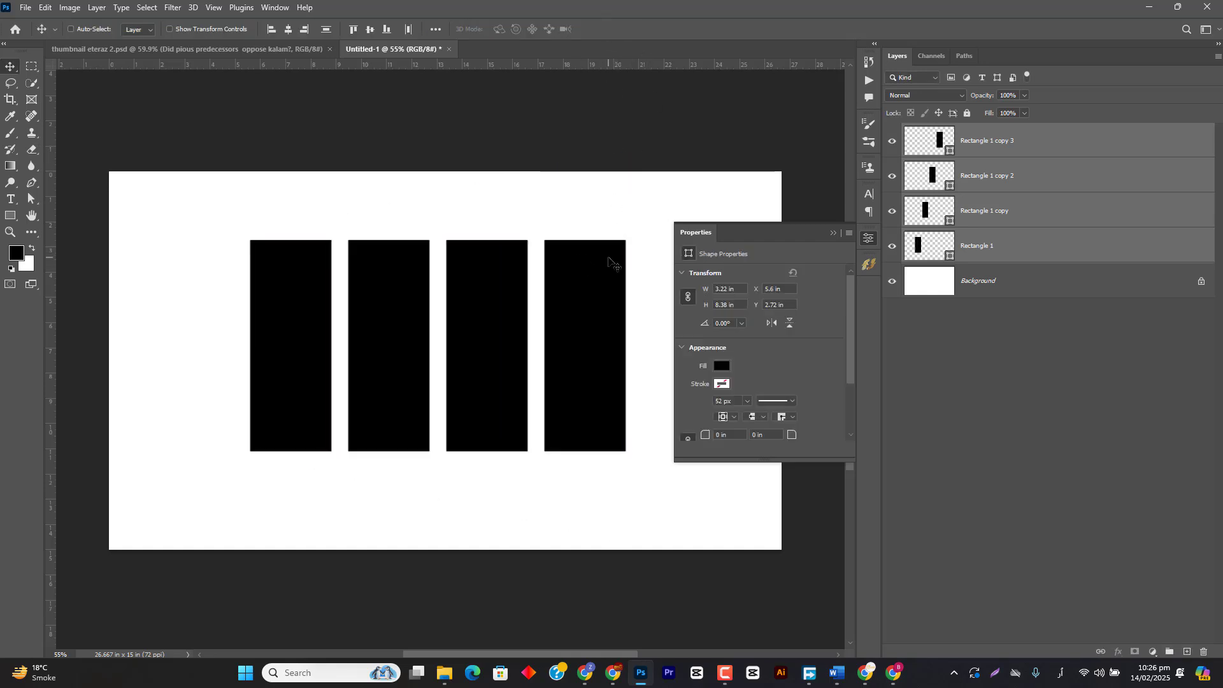
- Skew the straightened row of four rectangles vertically by -4° with Free Transform so its right side rises
key("ctrl+t")
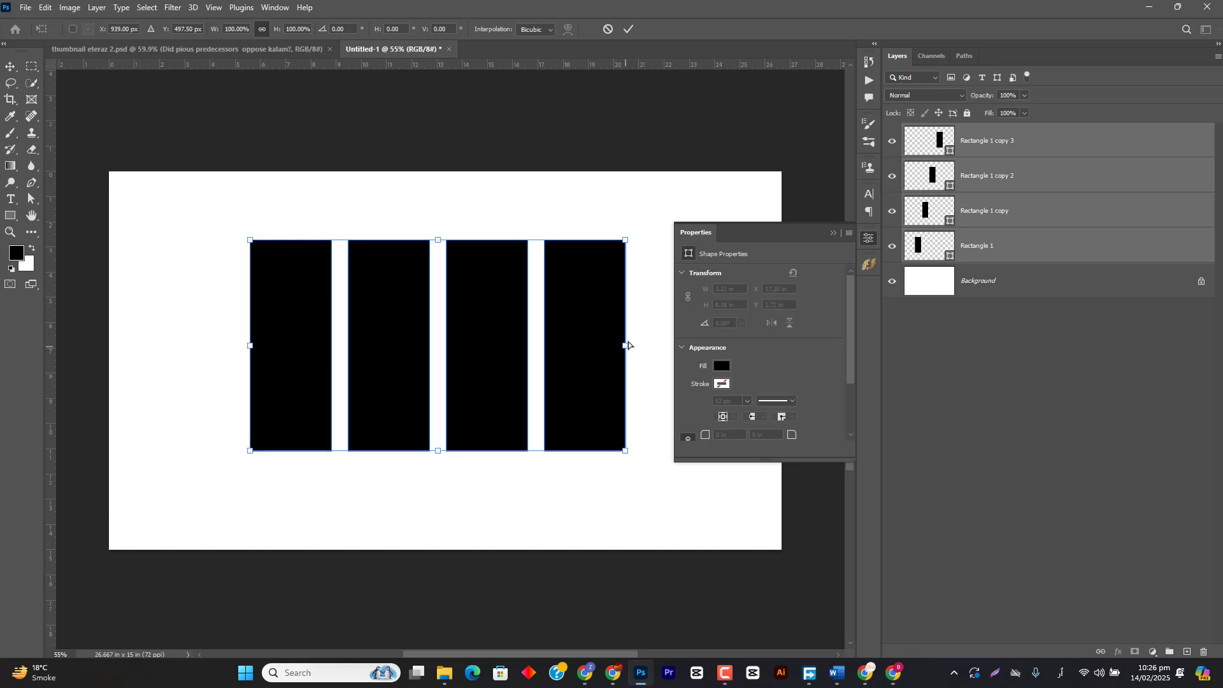
left_click_drag(628, 345, 631, 318)
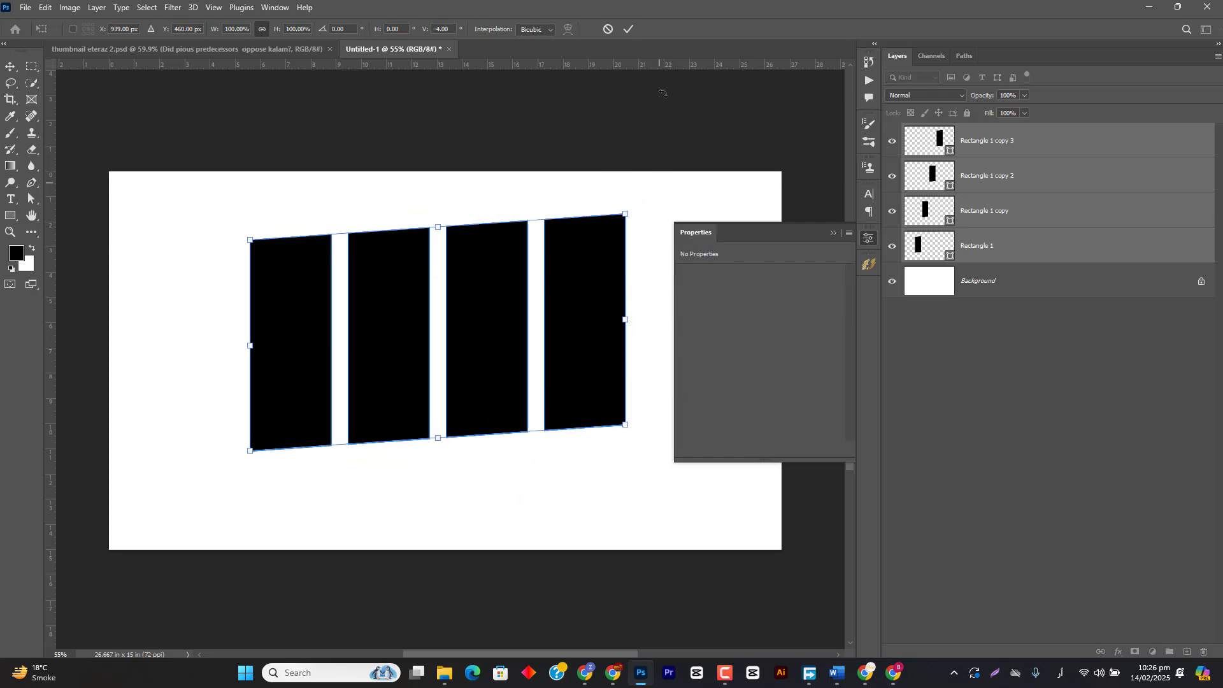
left_click(628, 29)
- Switch to the browser to compare with the Home for Sale flyer, and return to Photoshop
left_click(639, 674)
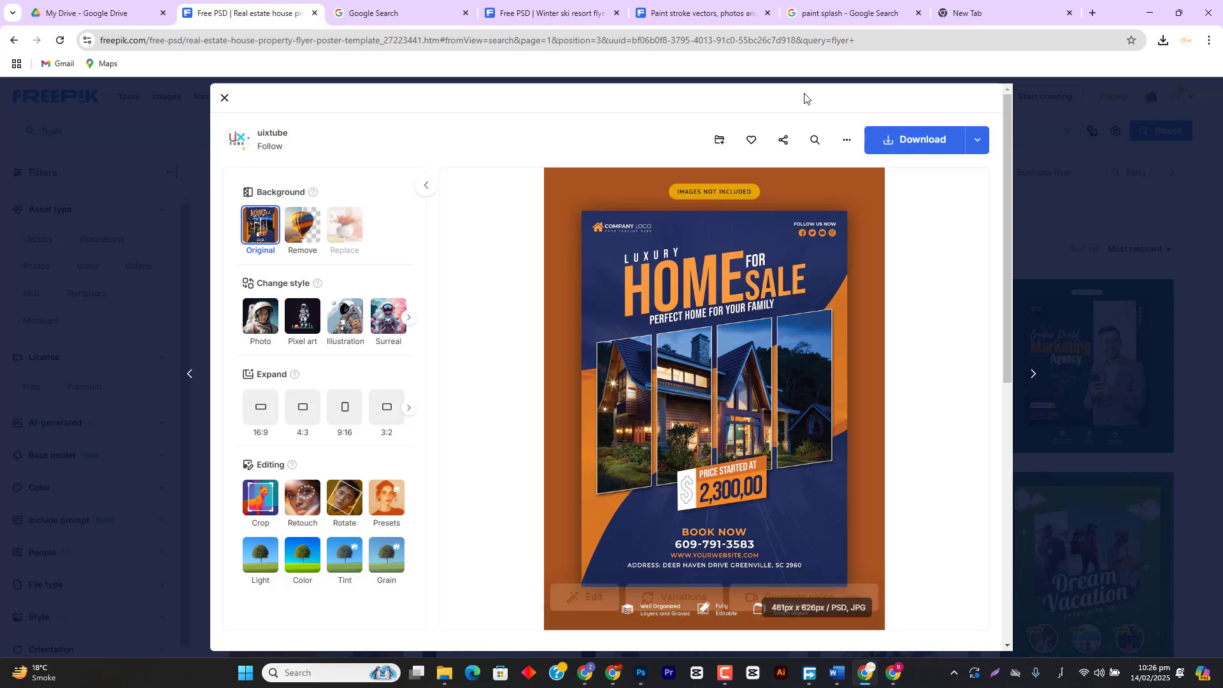
left_click(975, 19)
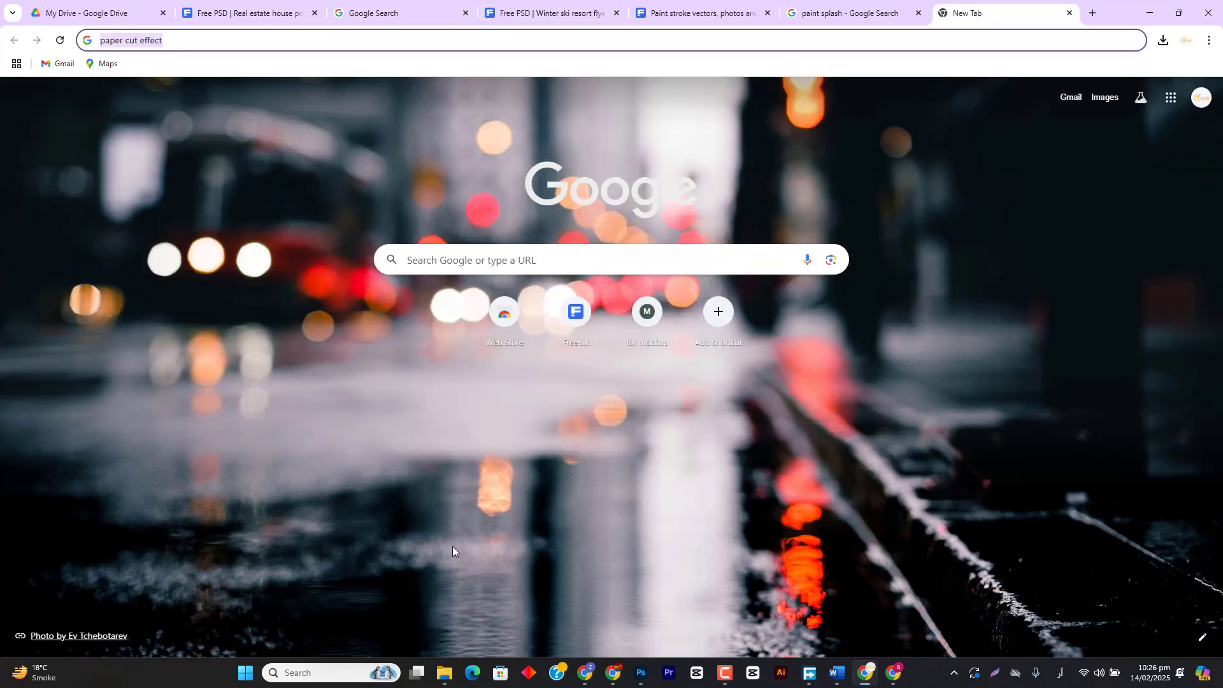
left_click(641, 673)
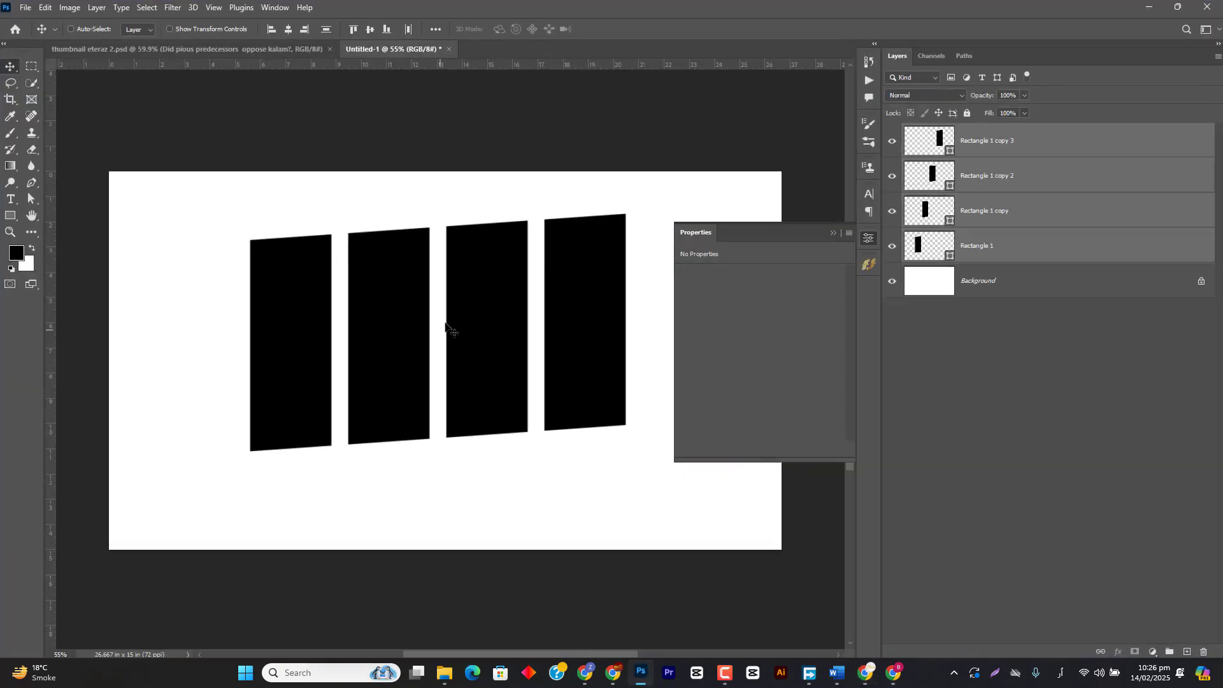
- Open the recent file hiker-taking-photo-panorama.jpg and bring the photo into Untitled-1 above the rectangle layers
left_click(16, 35)
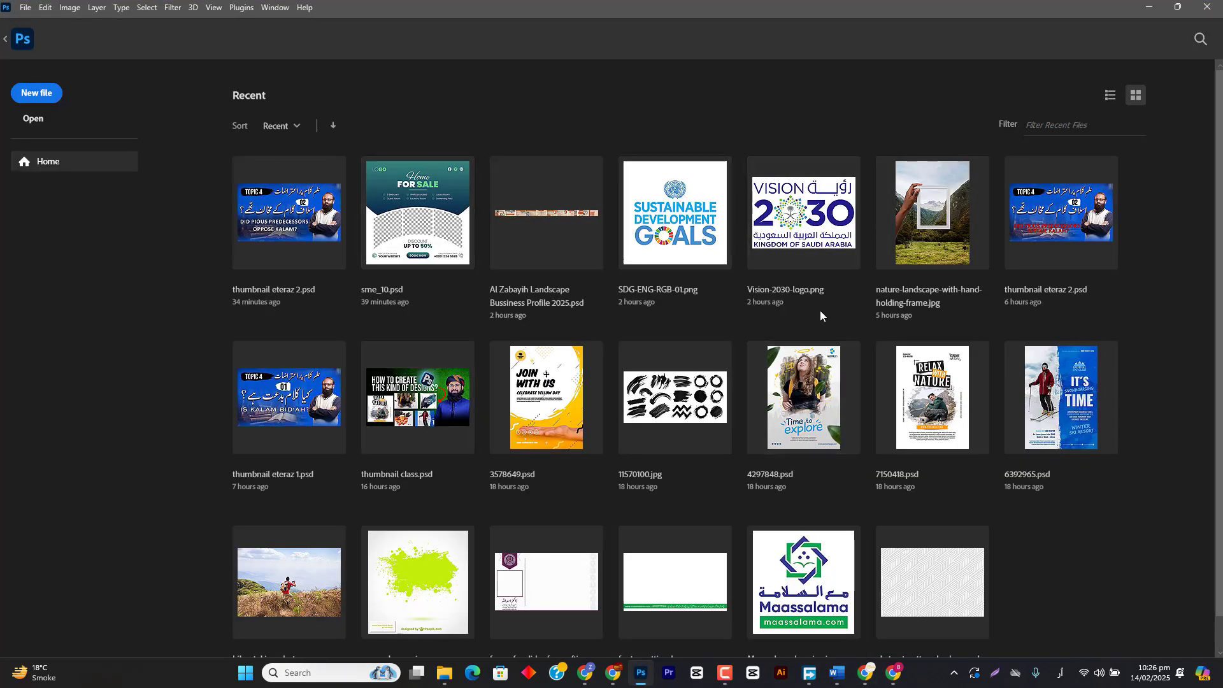
scroll(290, 576, "down", 1)
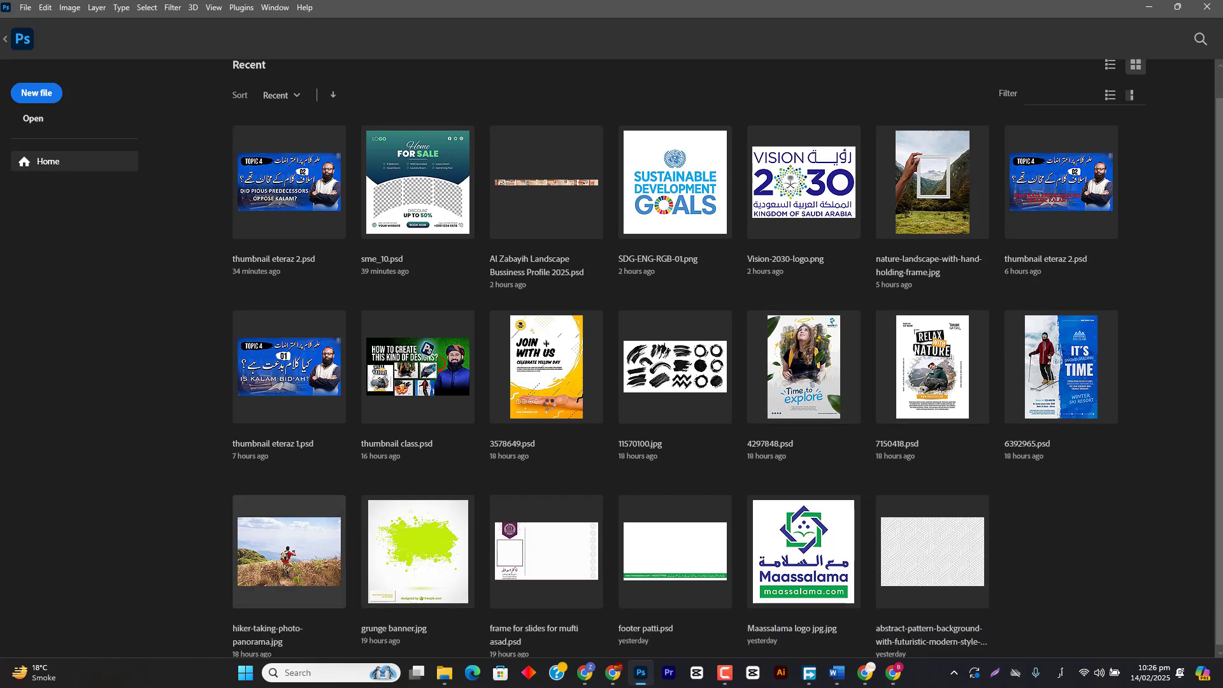
left_click(291, 576)
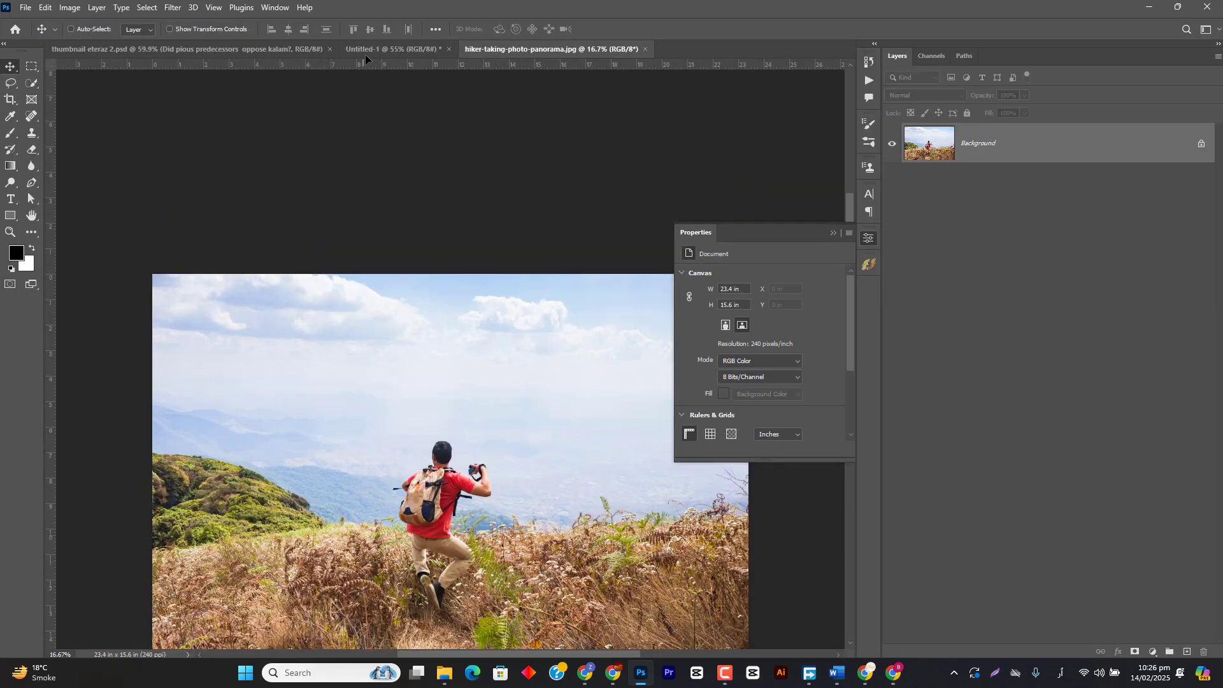
left_click(366, 54)
left_click_drag(427, 257, 438, 285)
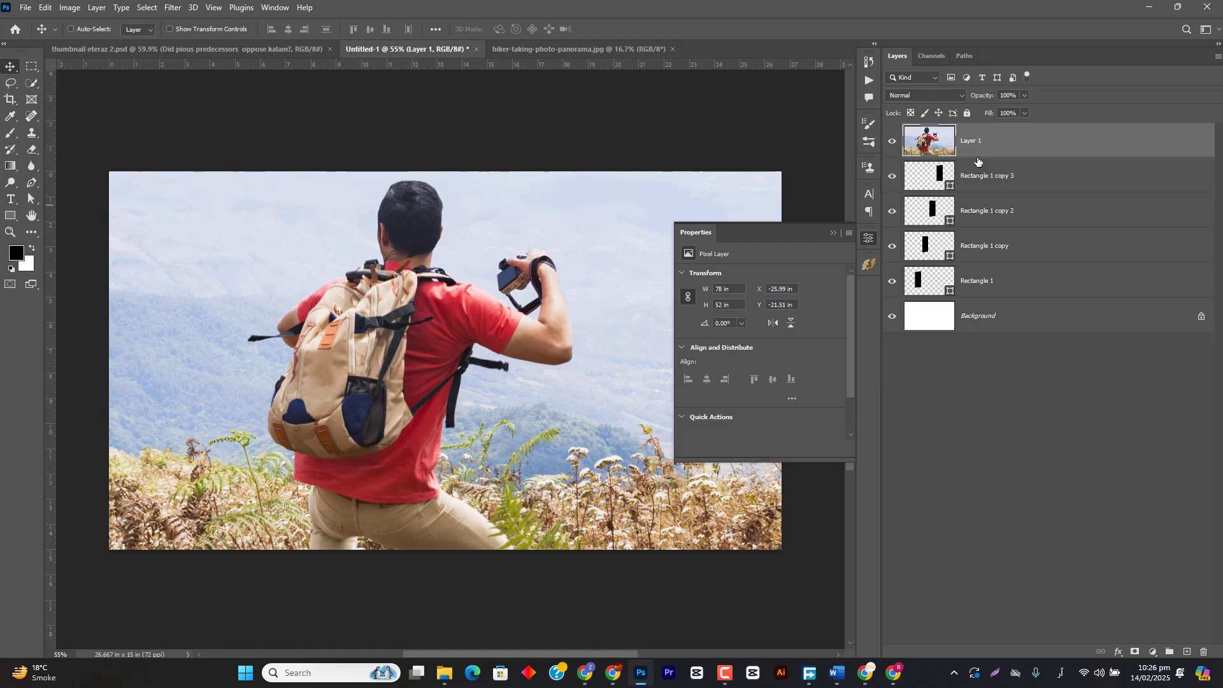
- Clip the hiker photo to Rectangle 1 copy 3, and clip a duplicate of it to each of the other three rectangles
left_click(985, 156, "alt")
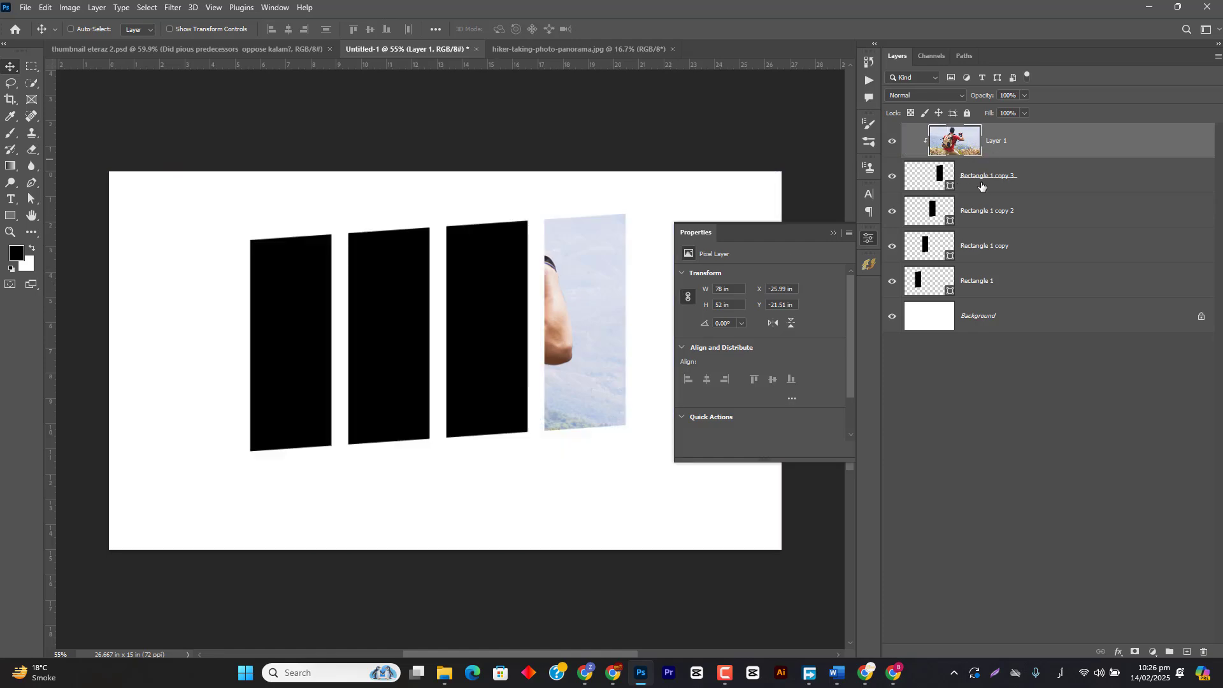
left_click_drag(1019, 150, 1018, 357)
left_click(1018, 230, "alt")
left_click(1023, 296, "alt")
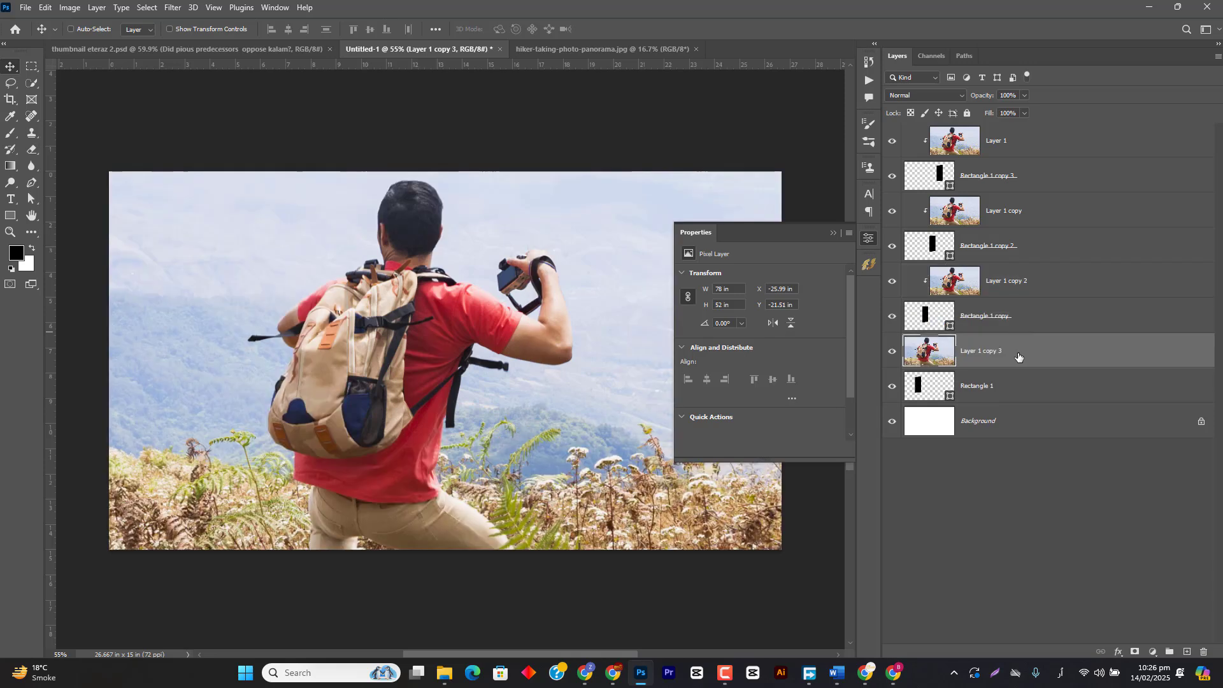
left_click(1018, 364, "alt")
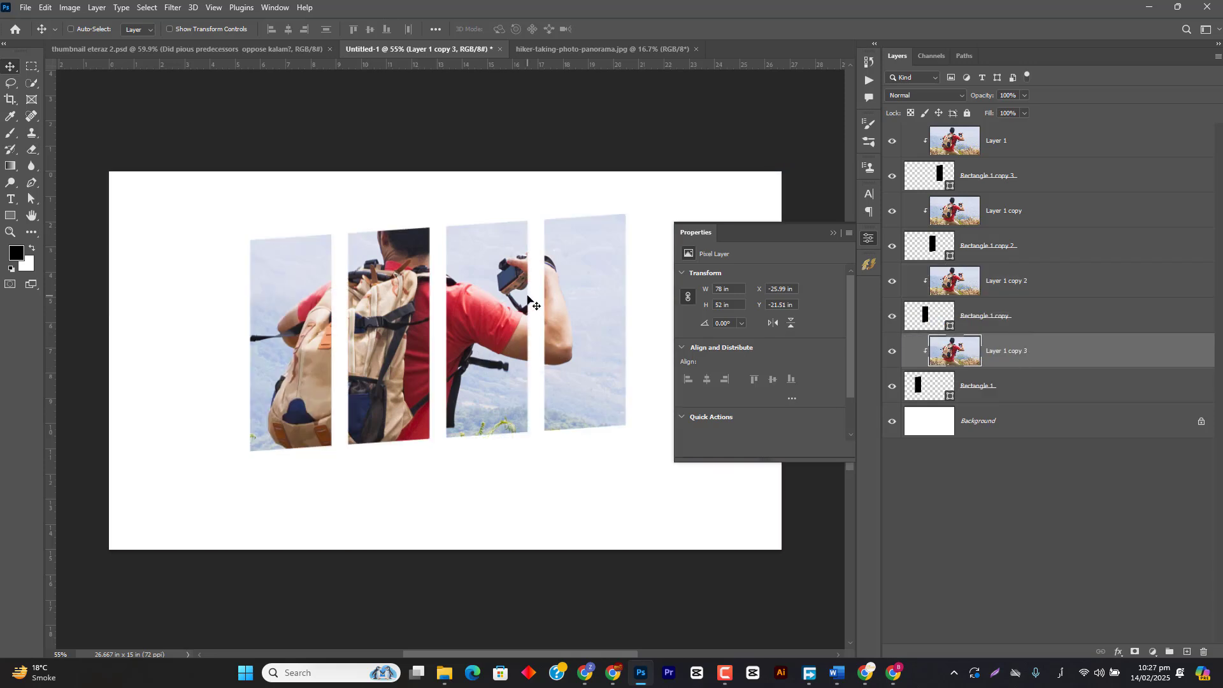
- Delete the three duplicate hiker photo layers and release the original photo's clipping mask
key("Delete")
key("Delete")
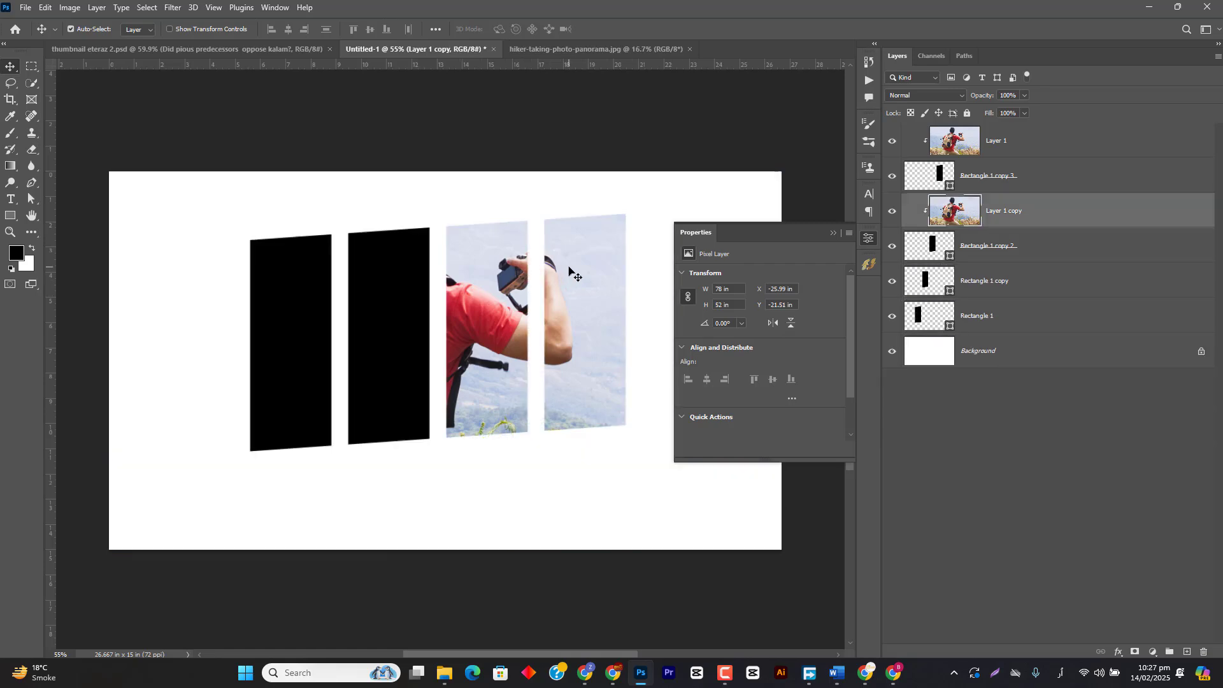
key("Delete")
key("ctrl+alt+g")
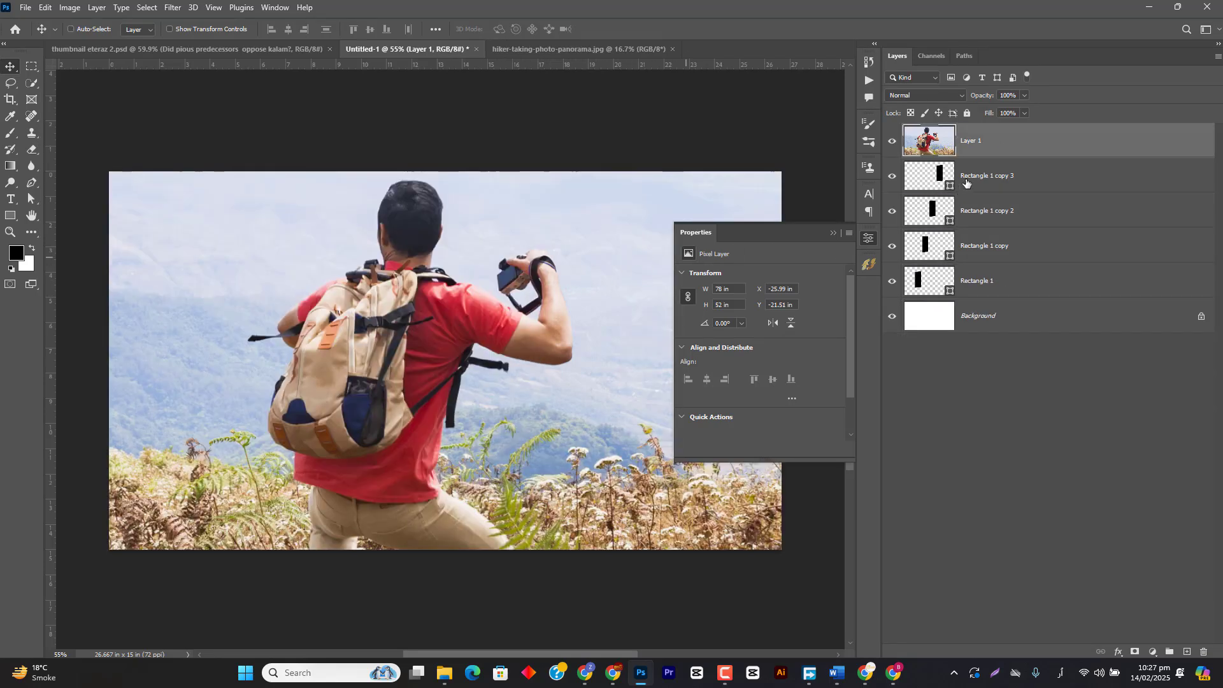
- Try merging the four rectangle layers into one shape with the hiker photo clipped to it, and undo both operations
left_click(966, 183, "shift")
left_click(991, 281, "shift")
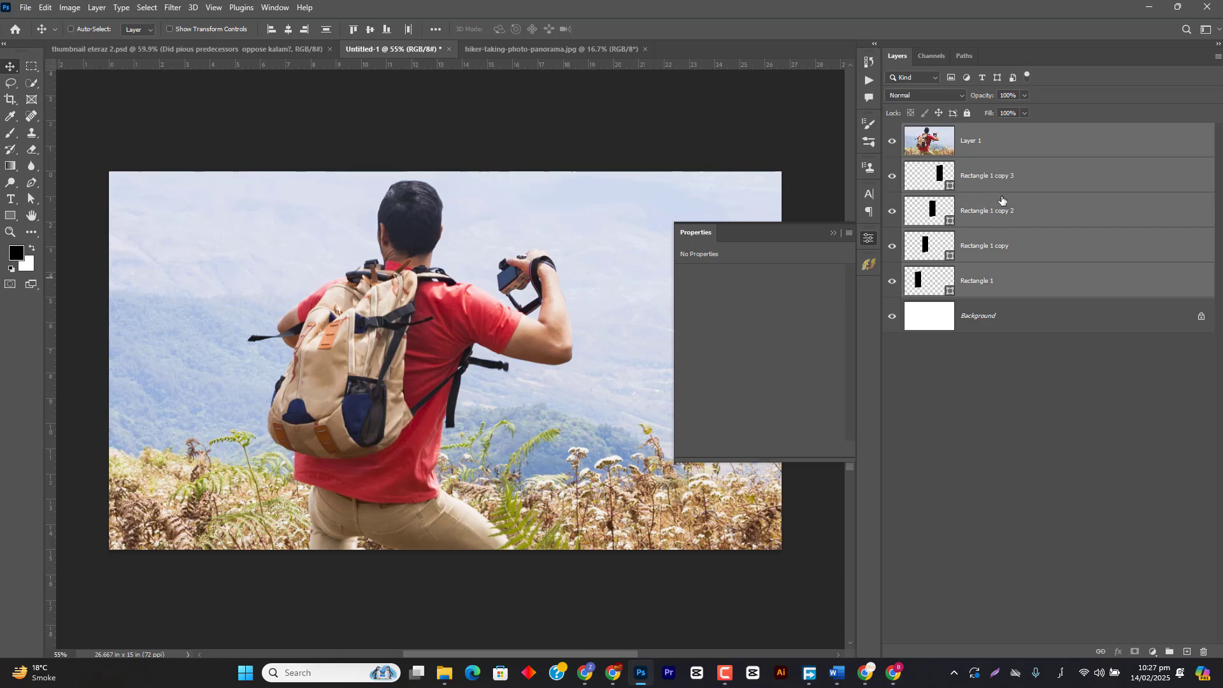
left_click(1001, 190)
left_click(1016, 284, "shift")
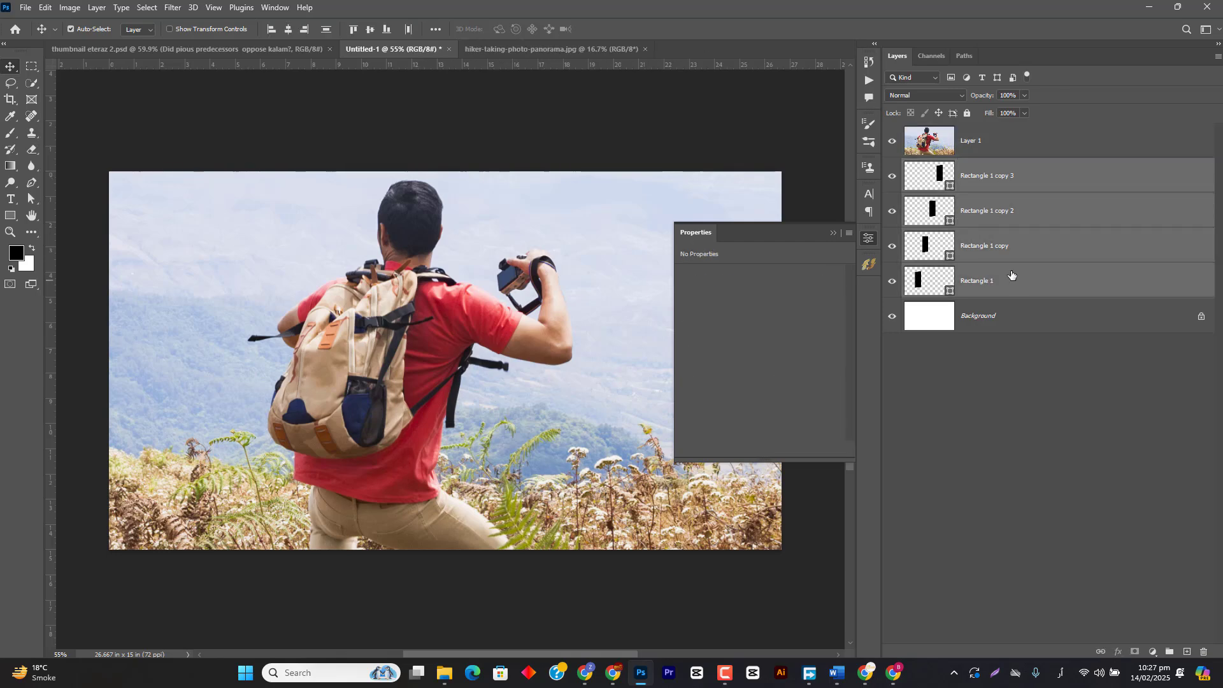
key("ctrl+e")
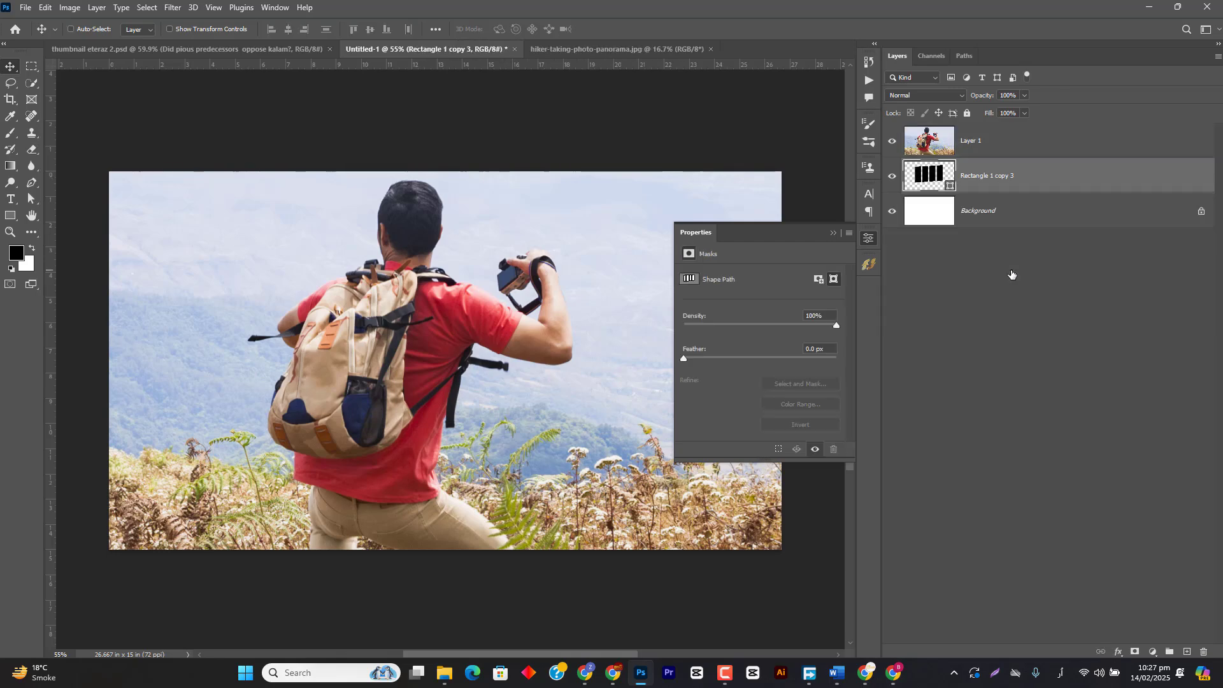
left_click(1001, 153, "alt")
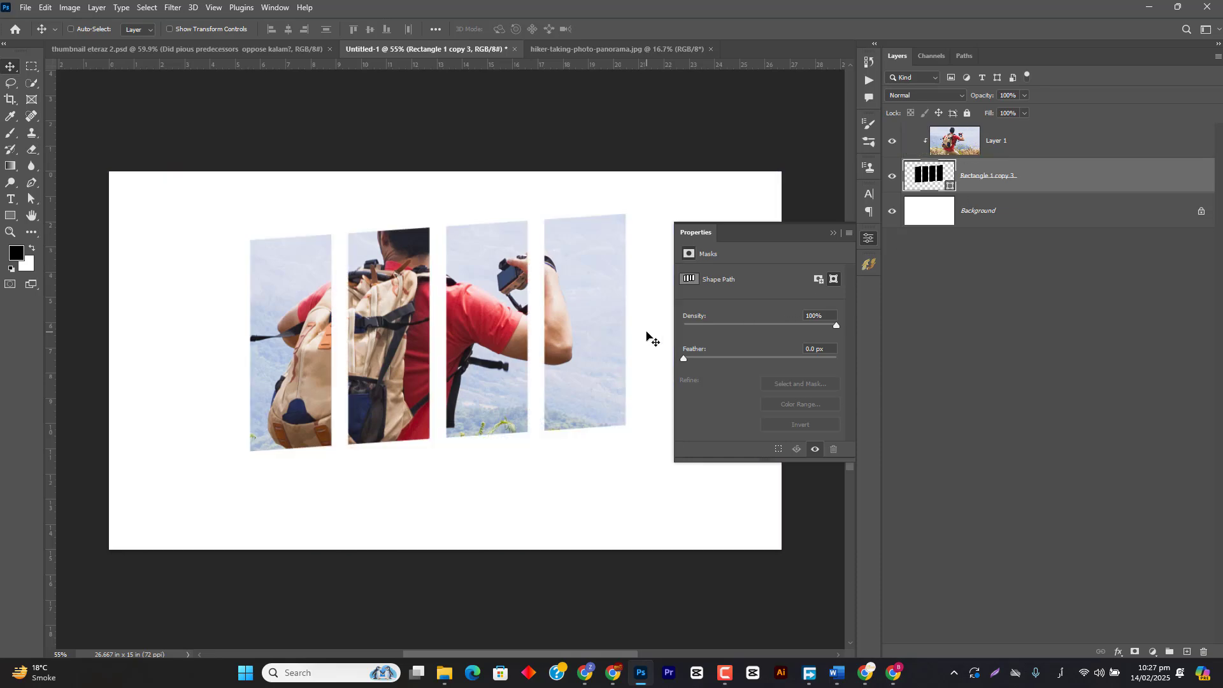
key("ctrl+z")
key("ctrl+z")
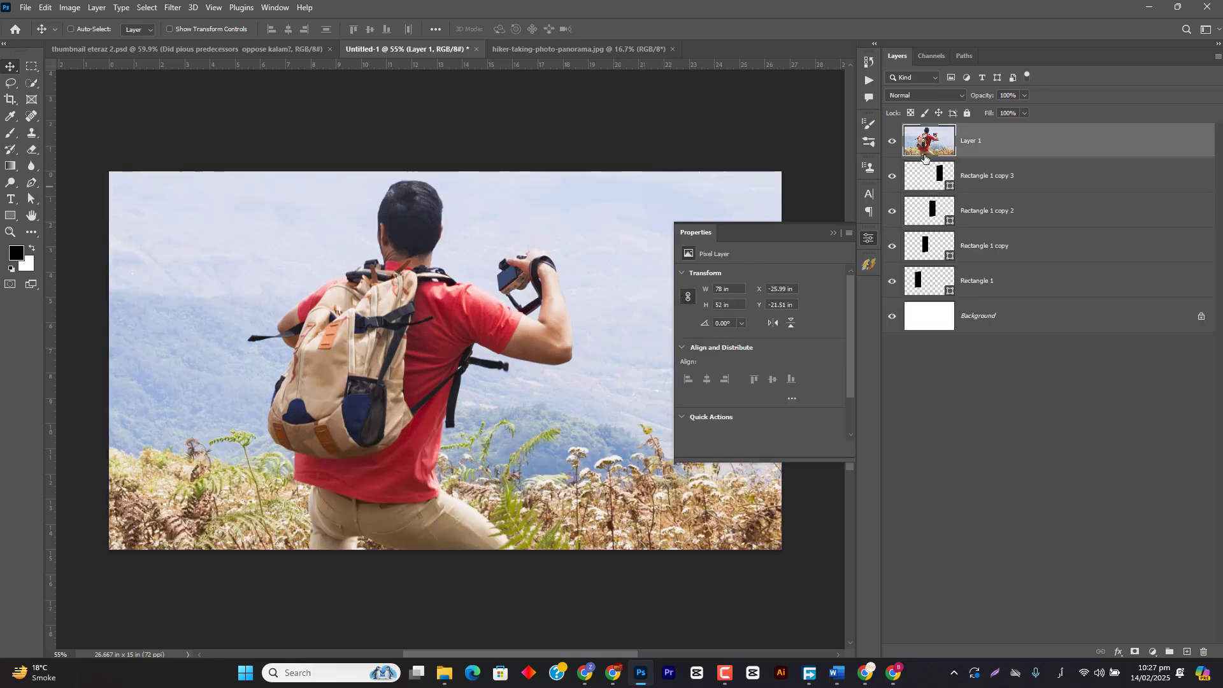
- Select the four rectangle layers and convert them into a single smart object
left_click(1013, 188)
left_click(991, 284, "shift")
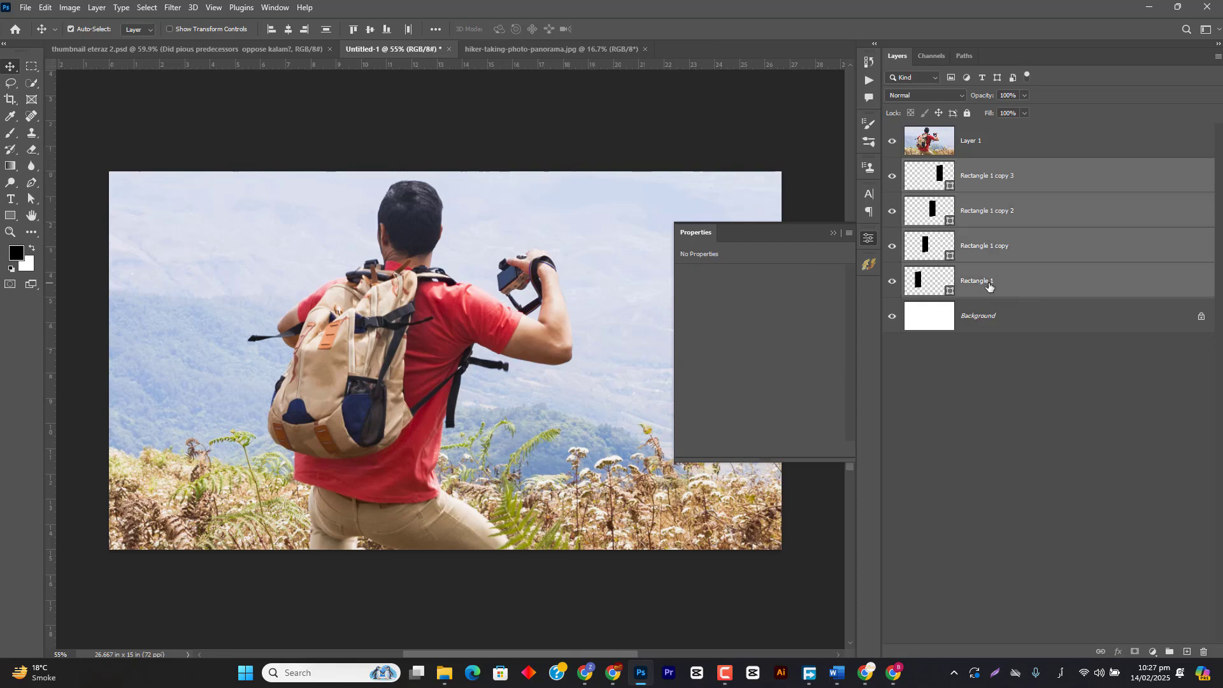
key("ctrl+e")
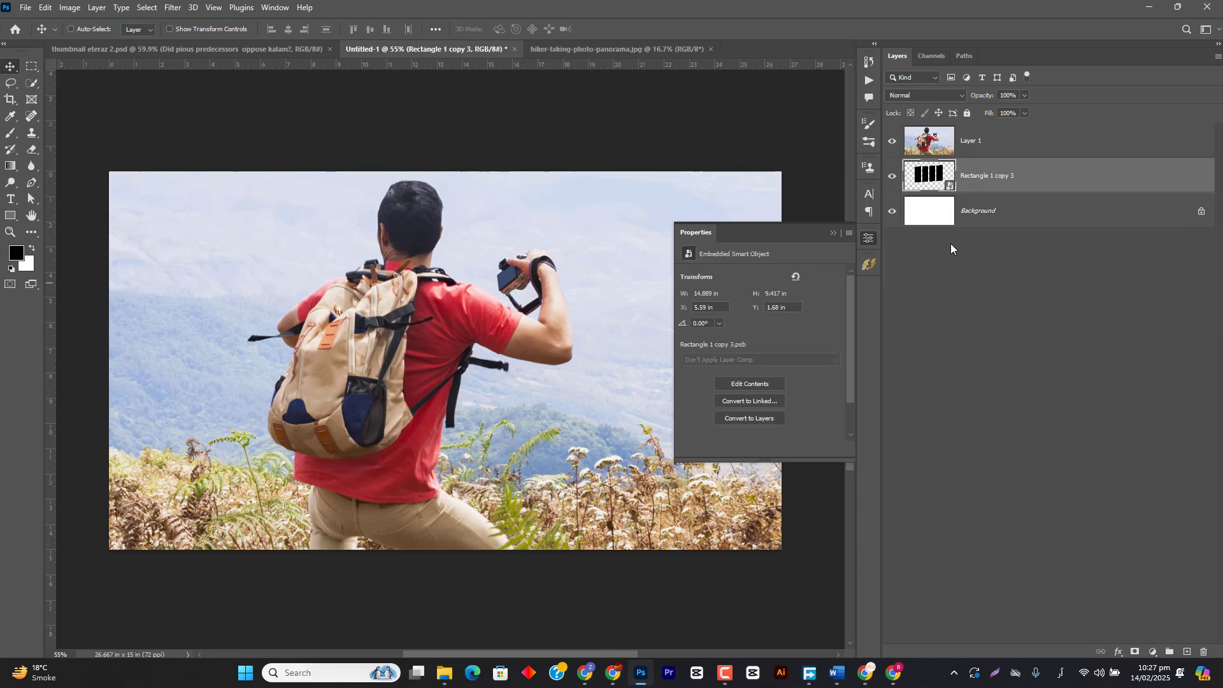
- Hide the hiker photo layer and undo the smart object conversion of the four rectangles
left_click(893, 141)
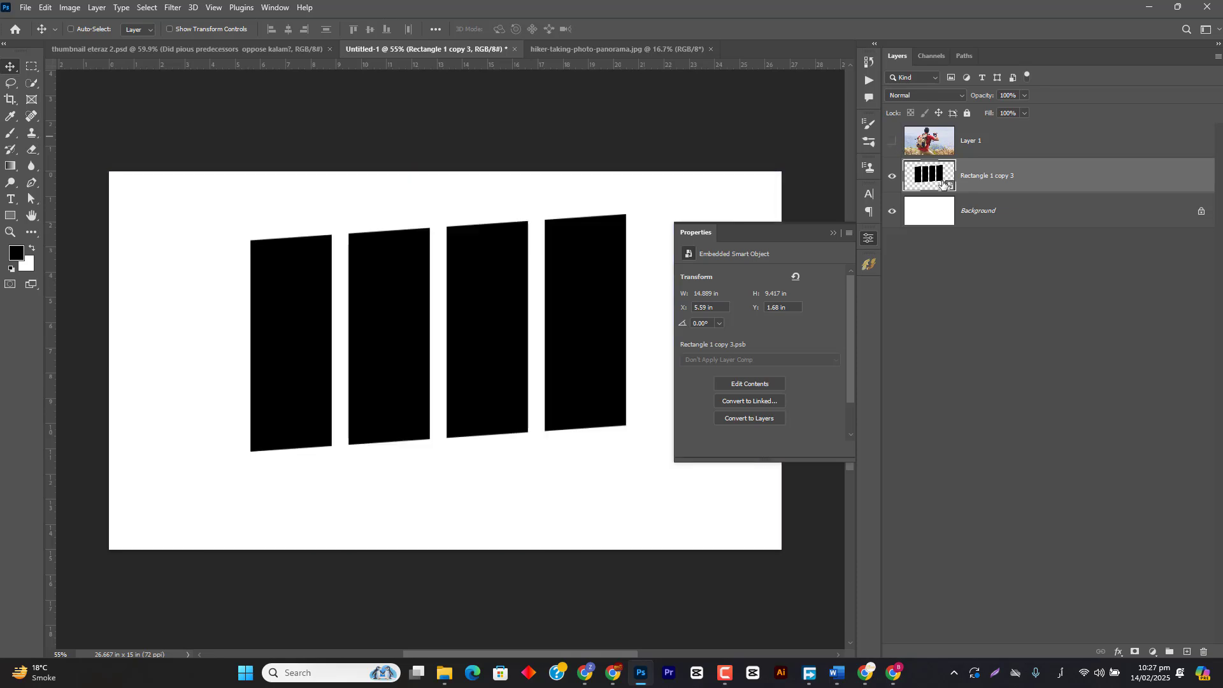
key("ctrl+z")
key("ctrl+z")
key("ctrl+z")
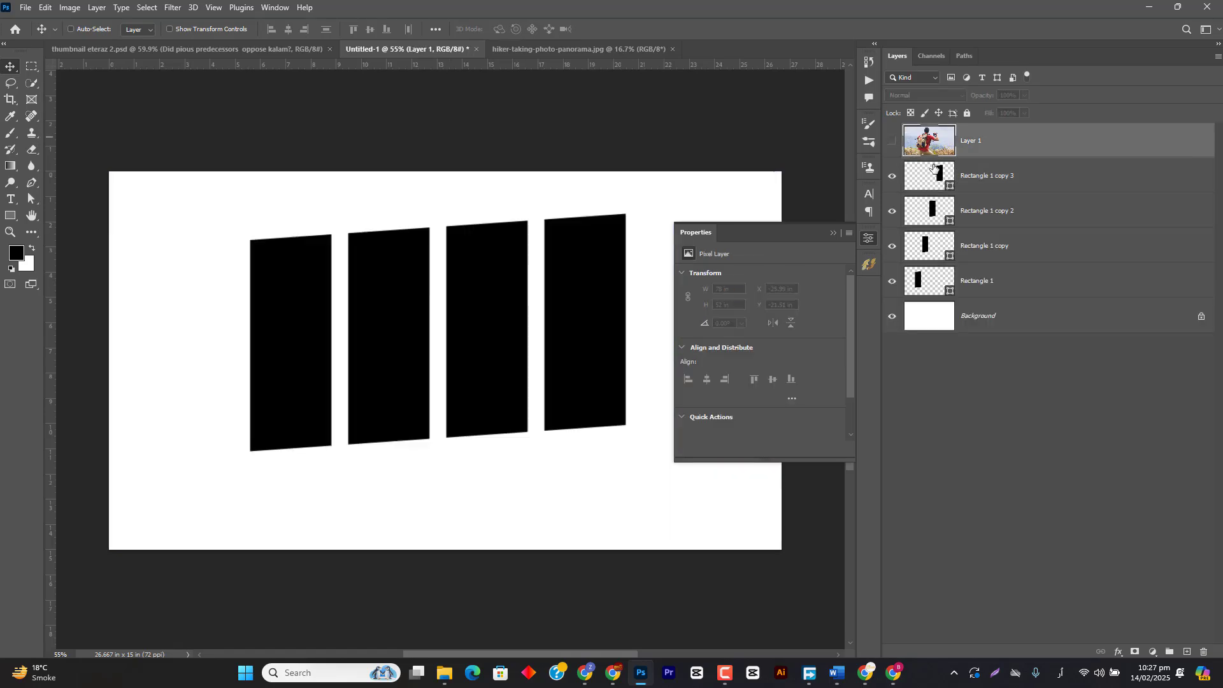
- Try merging the four rectangle layers into one shape layer again while the photo is hidden, and undo the merge
left_click(972, 184)
left_click(989, 281, "shift")
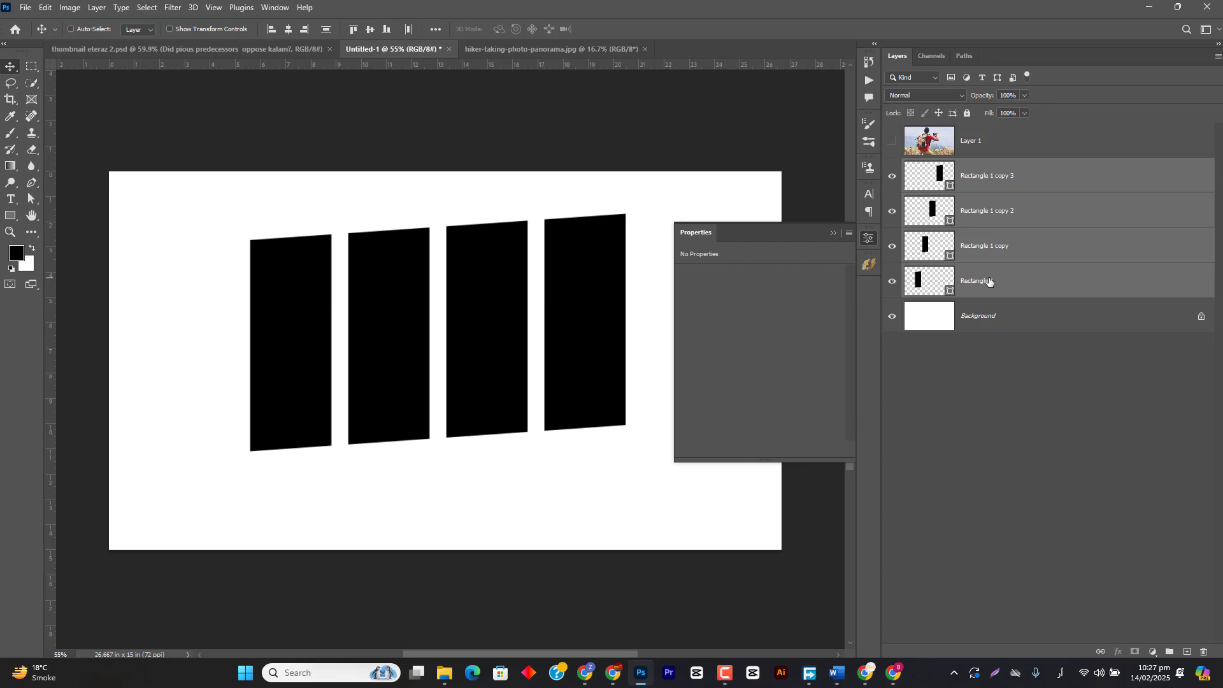
key("ctrl+e")
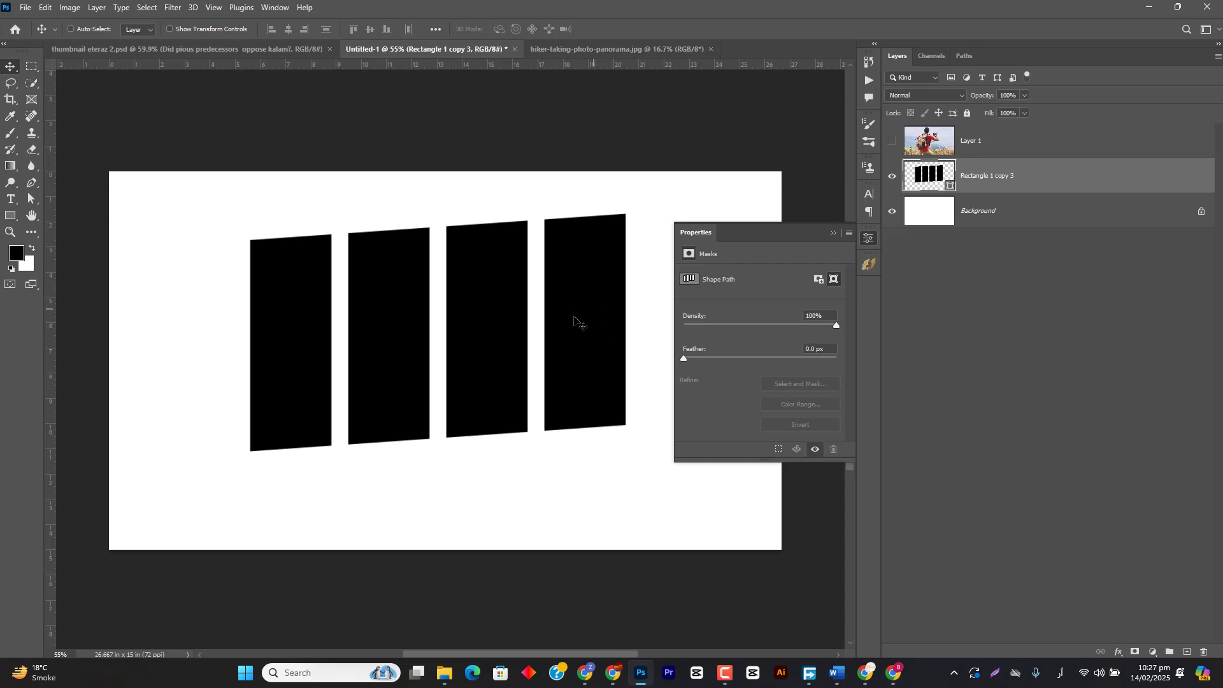
key("ctrl+z")
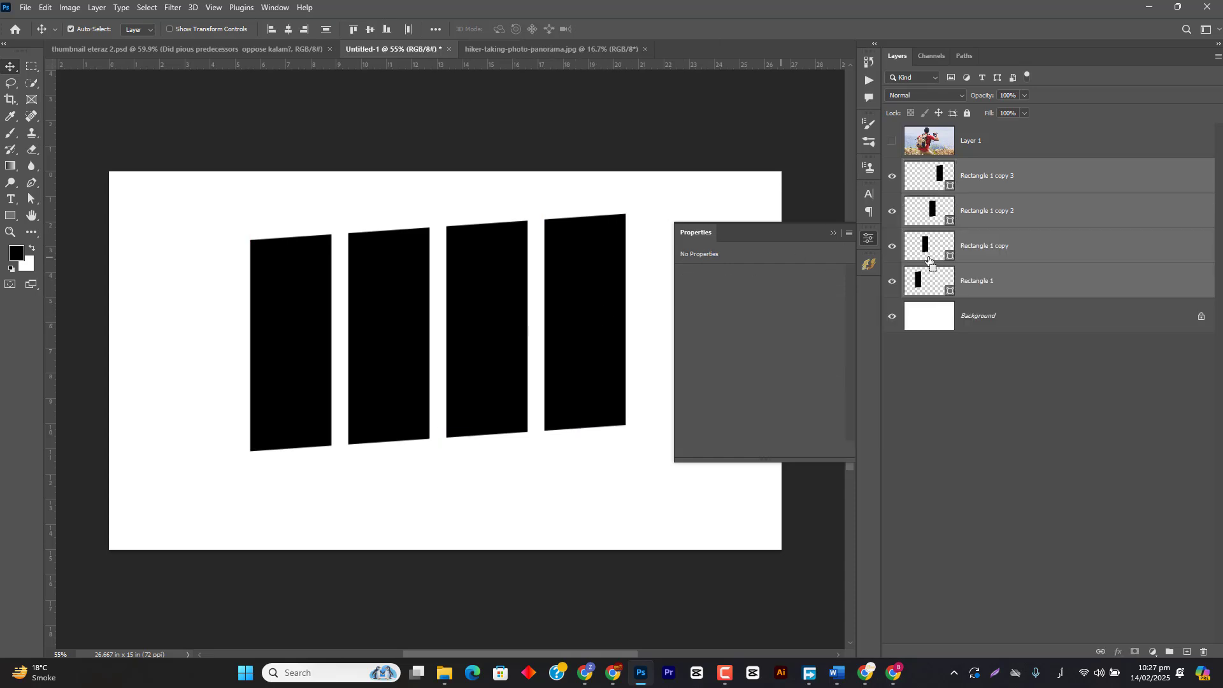
- Convert the four rectangles to a smart object, try repositioning the two middle ones in its contents, and return to the separate rectangle layers
key("ctrl+slash")
double_click(939, 185)
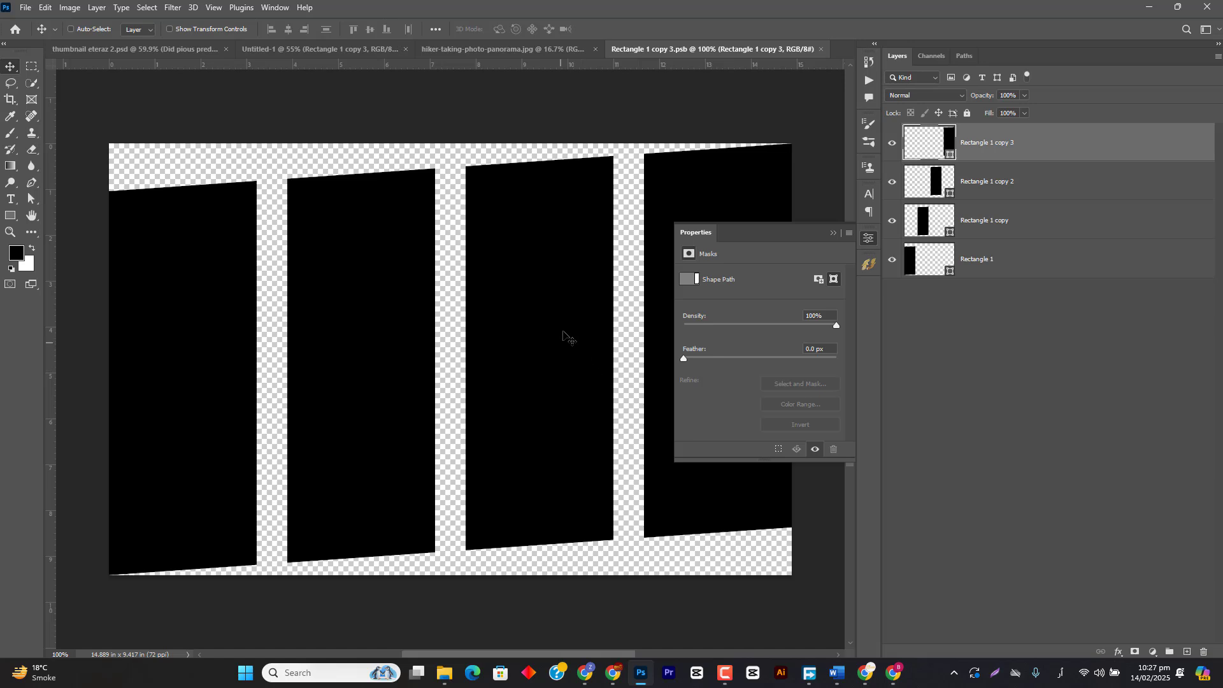
left_click_drag(529, 339, 555, 372)
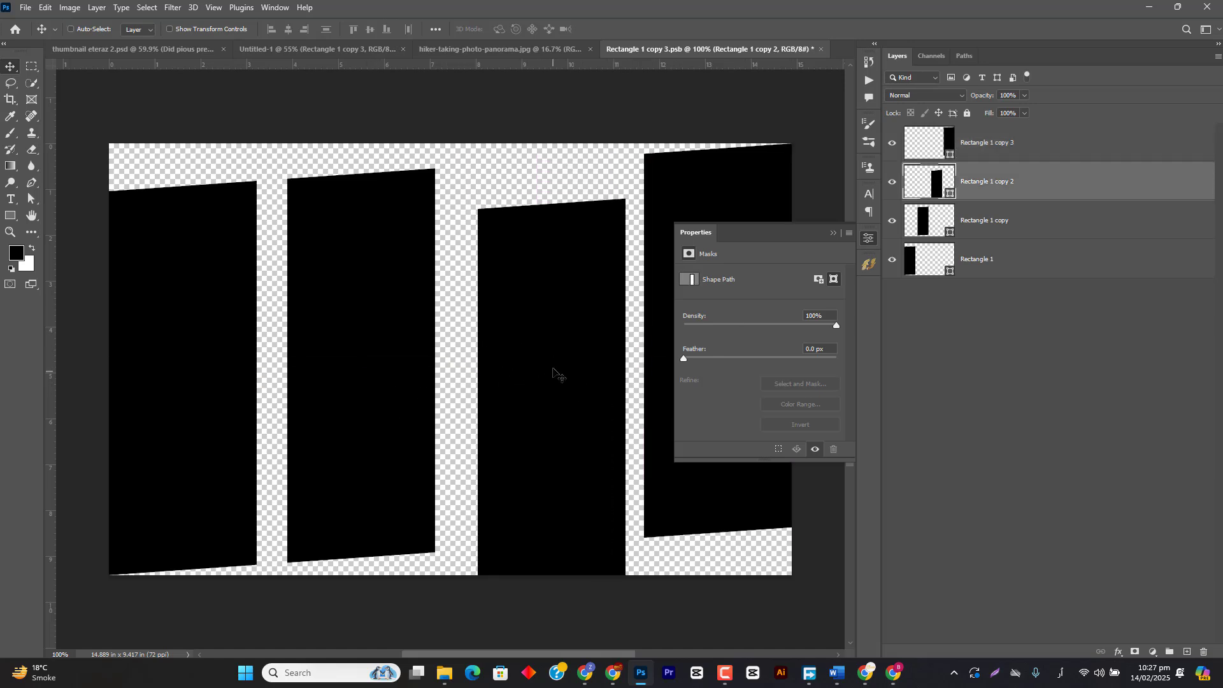
left_click_drag(344, 356, 350, 336)
key("ctrl+s")
key("ctrl+w")
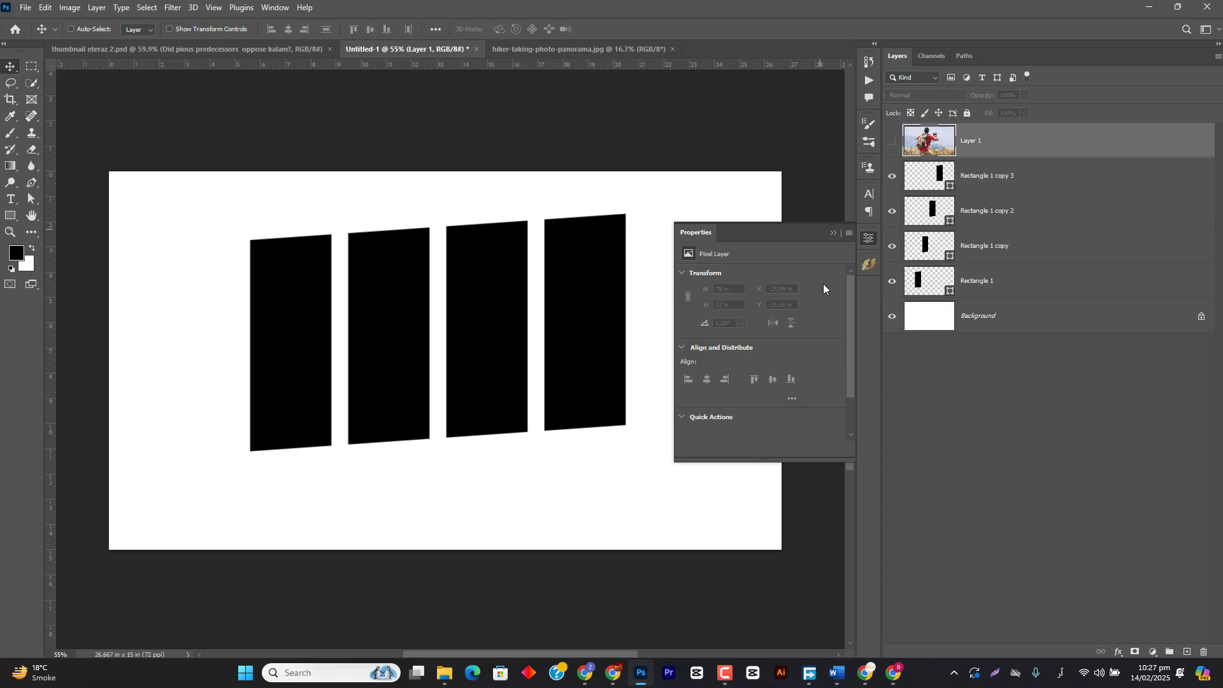
- Change the fill color of the third slanted rectangle (Rectangle 1 copy 2) to red
left_click(985, 179)
left_click(1000, 281, "shift")
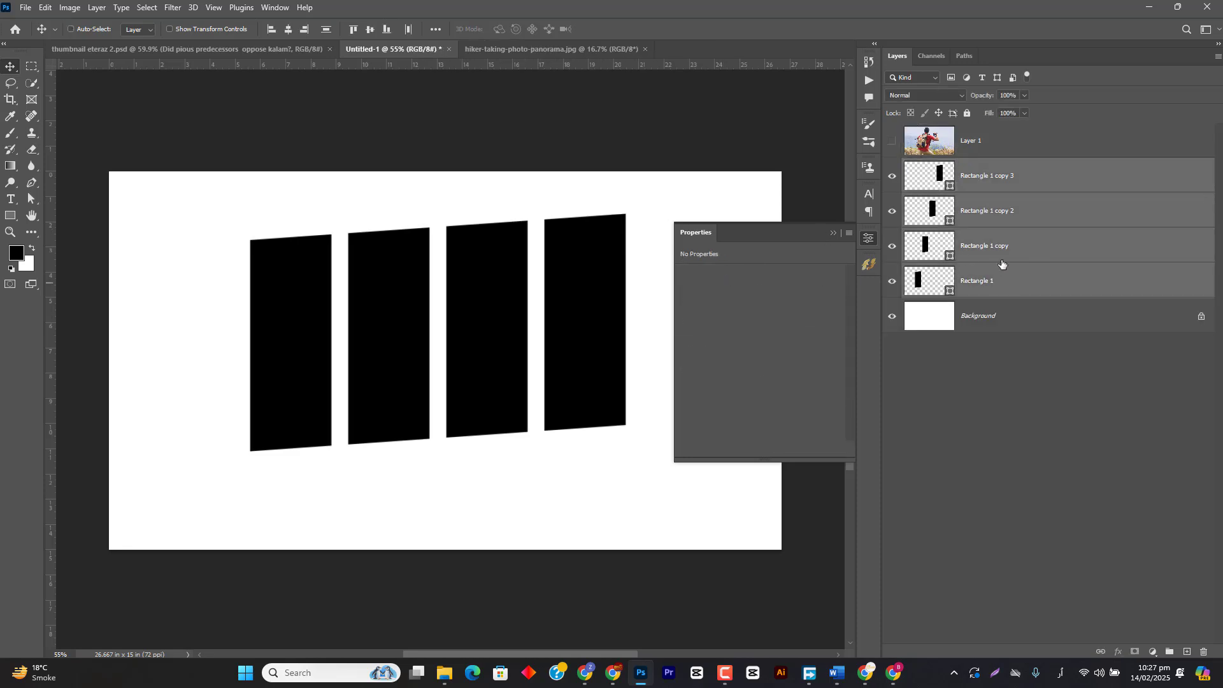
left_click(942, 226)
double_click(938, 220)
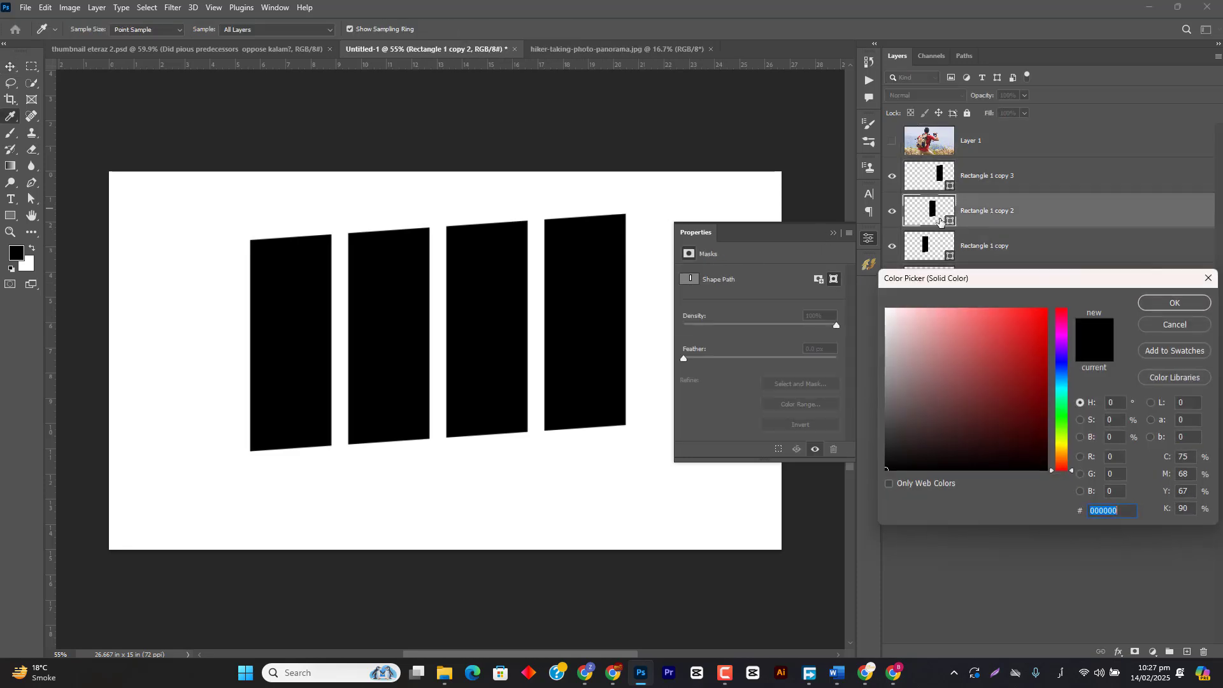
left_click(1048, 310)
left_click(1154, 298)
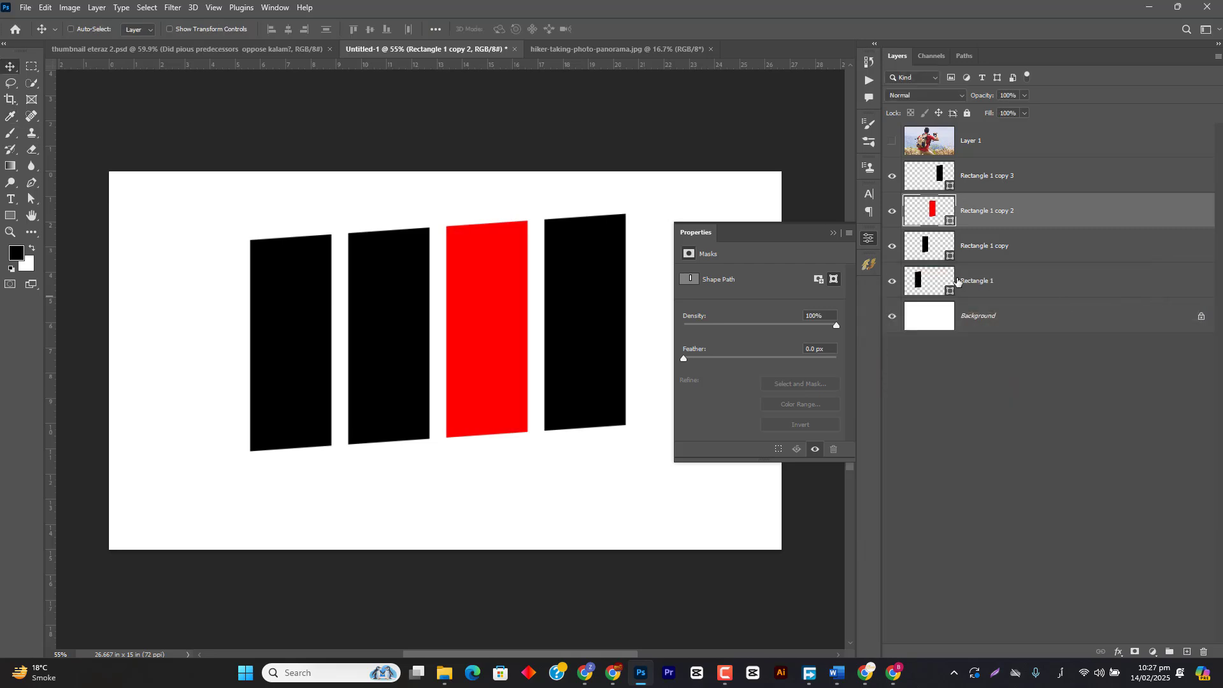
- Change the fill color of the first slanted rectangle (Rectangle 1) to the dark blue 006084
double_click(931, 281)
left_click_drag(1039, 373, 1046, 386)
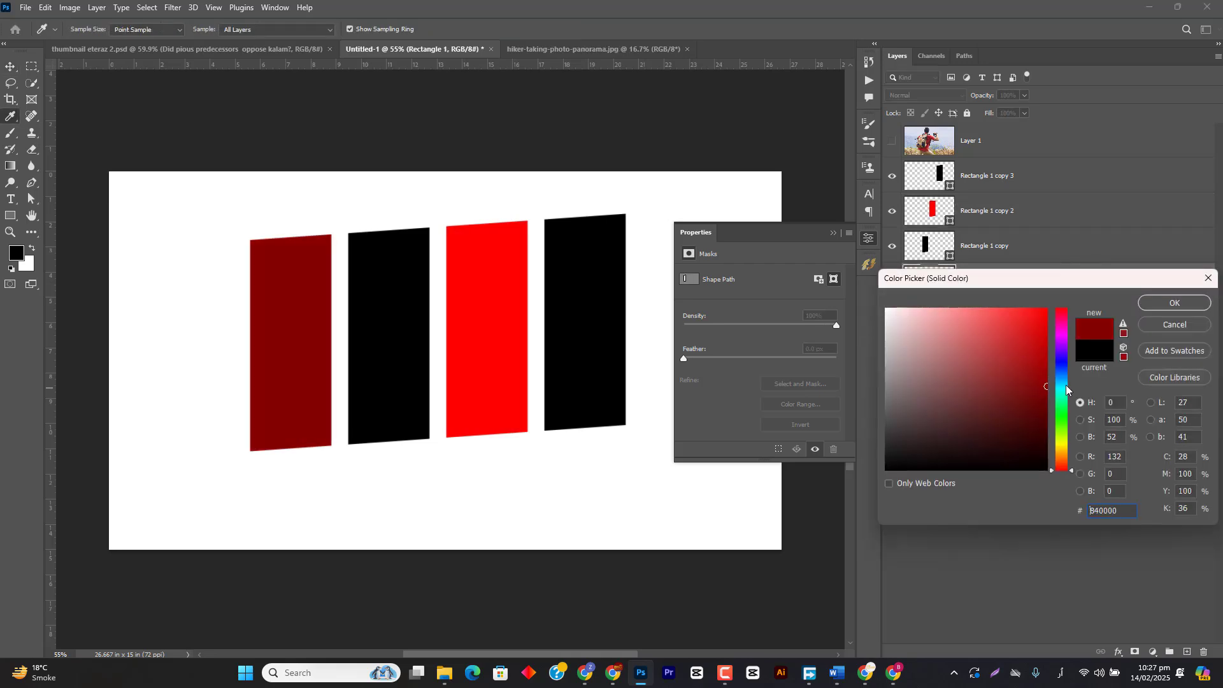
left_click(1065, 382)
left_click(1162, 305)
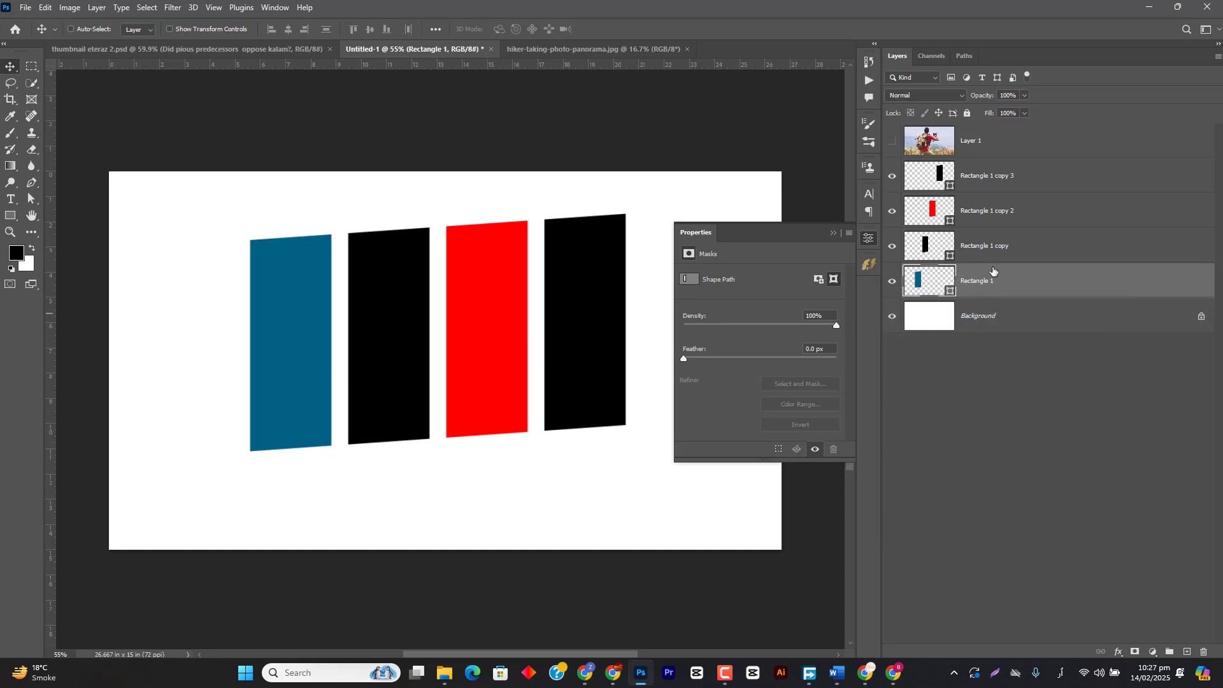
- Try merging the four differently colored rectangle layers into one shape layer, undoing the merge each time
left_click(998, 187, "shift")
key("ctrl+e")
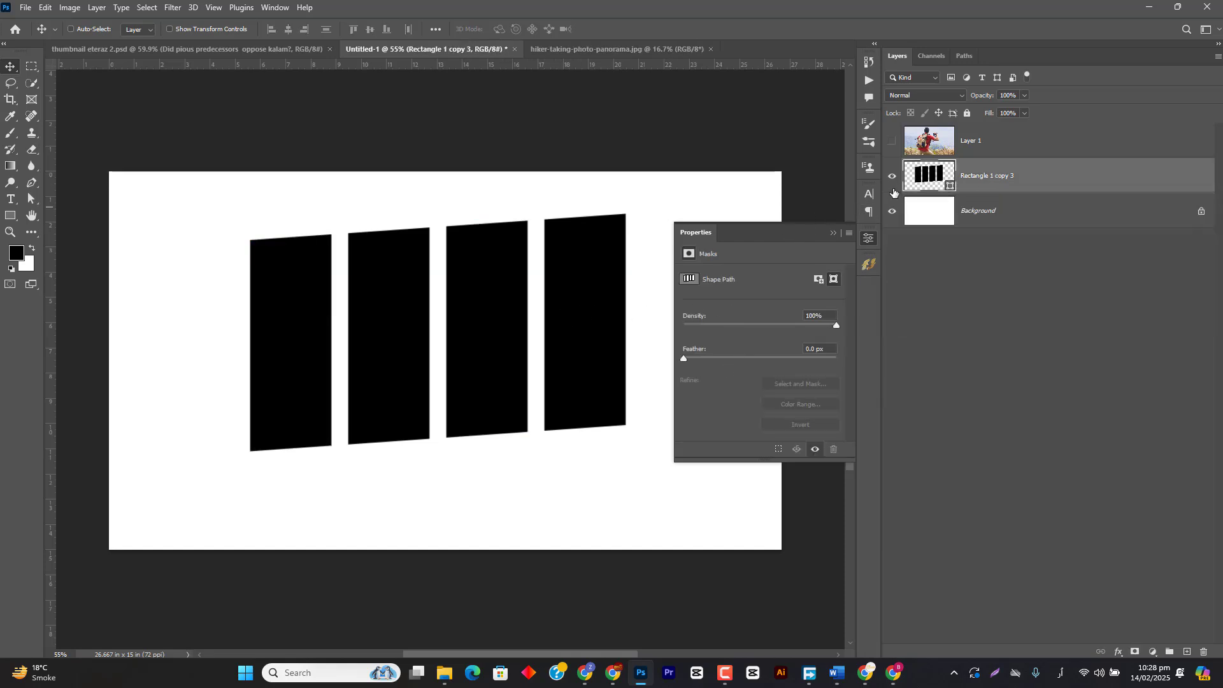
left_click(832, 234)
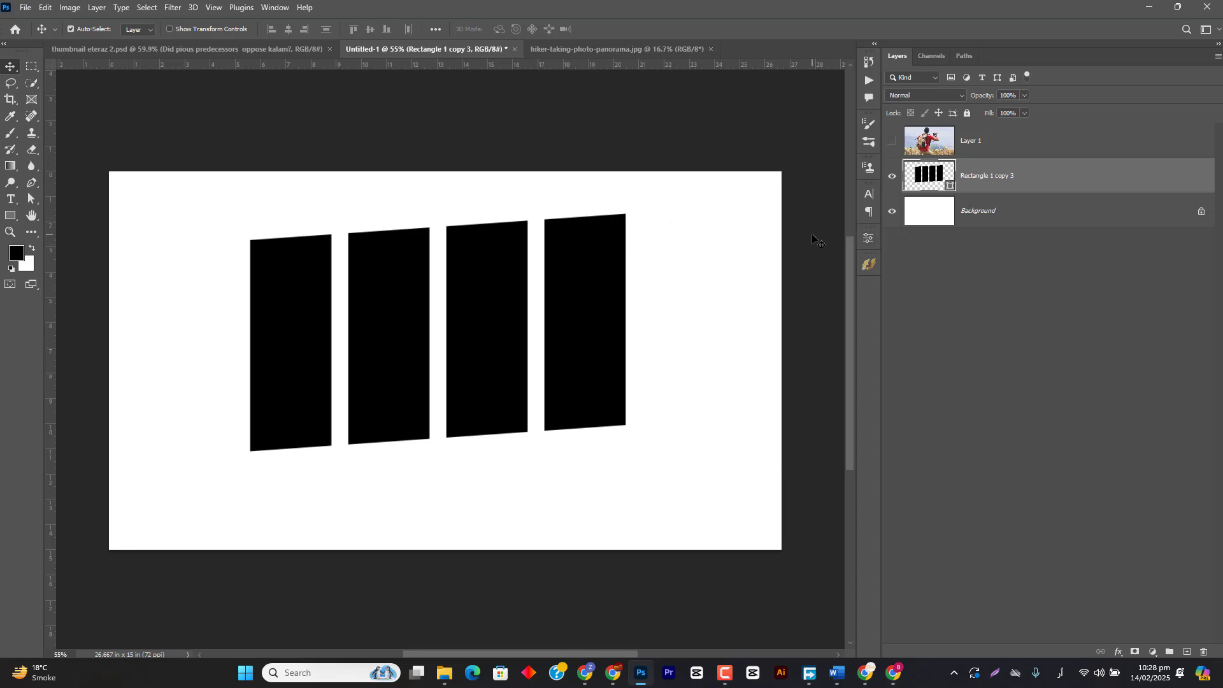
key("ctrl+z")
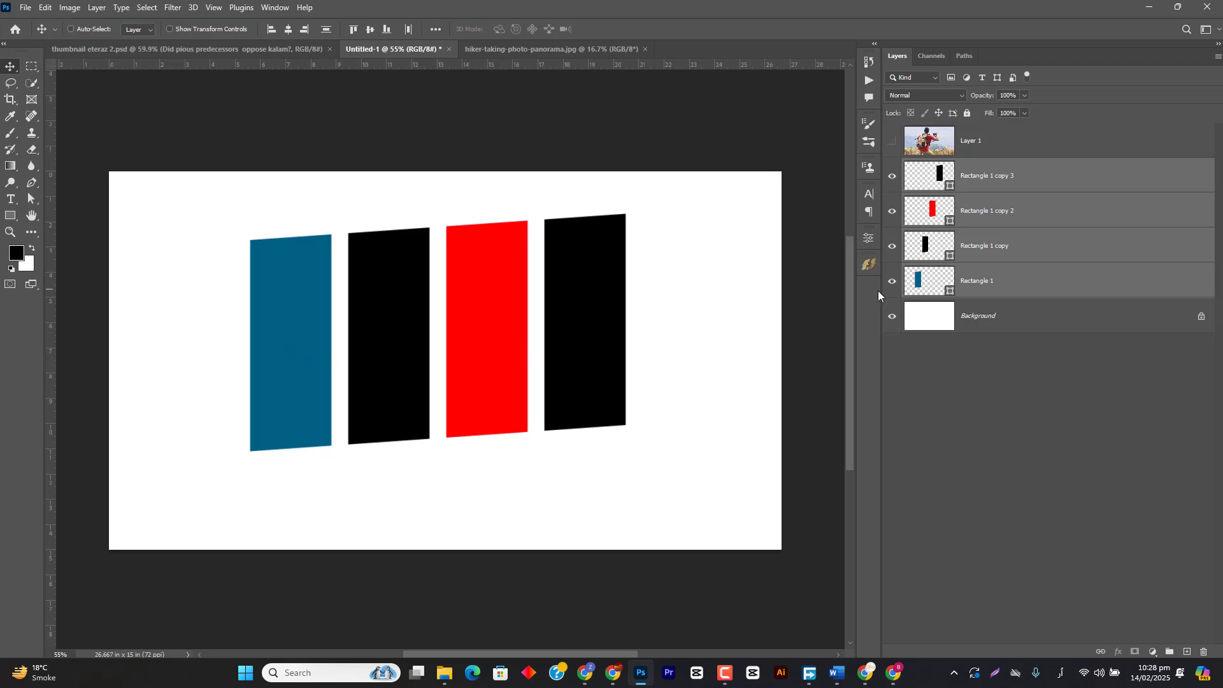
left_click(997, 281)
left_click(988, 177, "shift")
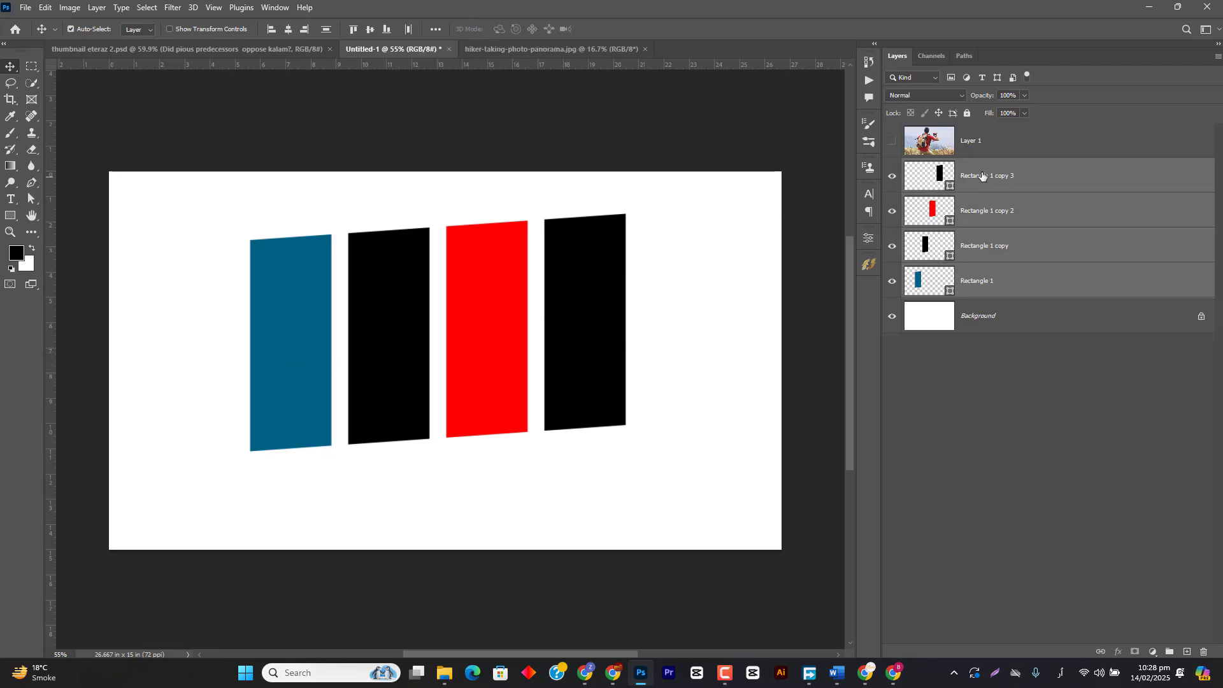
key("ctrl+e")
key("ctrl+z")
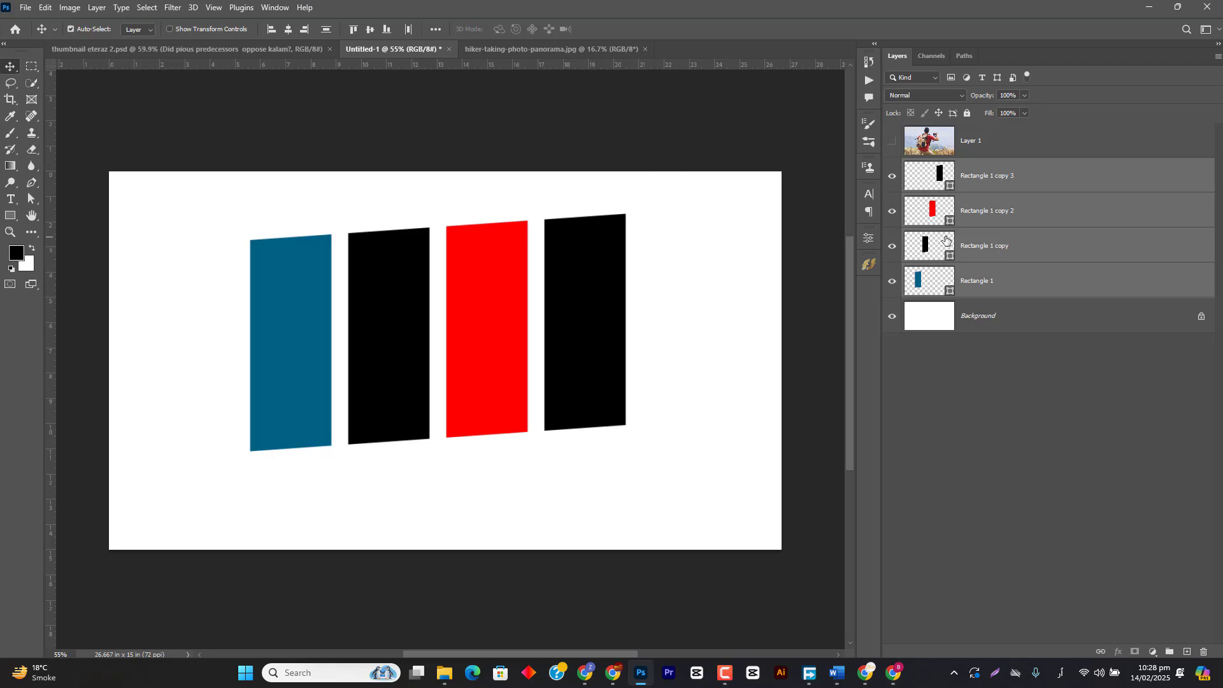
- Convert the four rectangle layers into a smart object and recolor the red rectangle to black (000000) in its contents
key("ctrl+e")
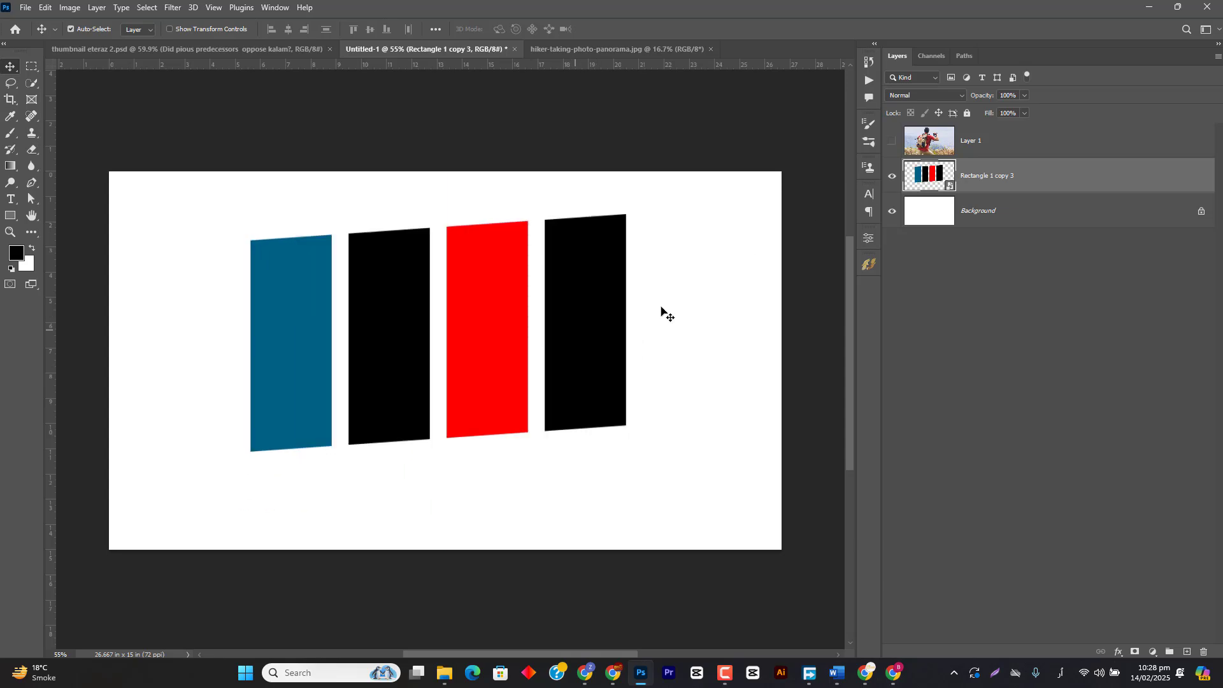
double_click(927, 177)
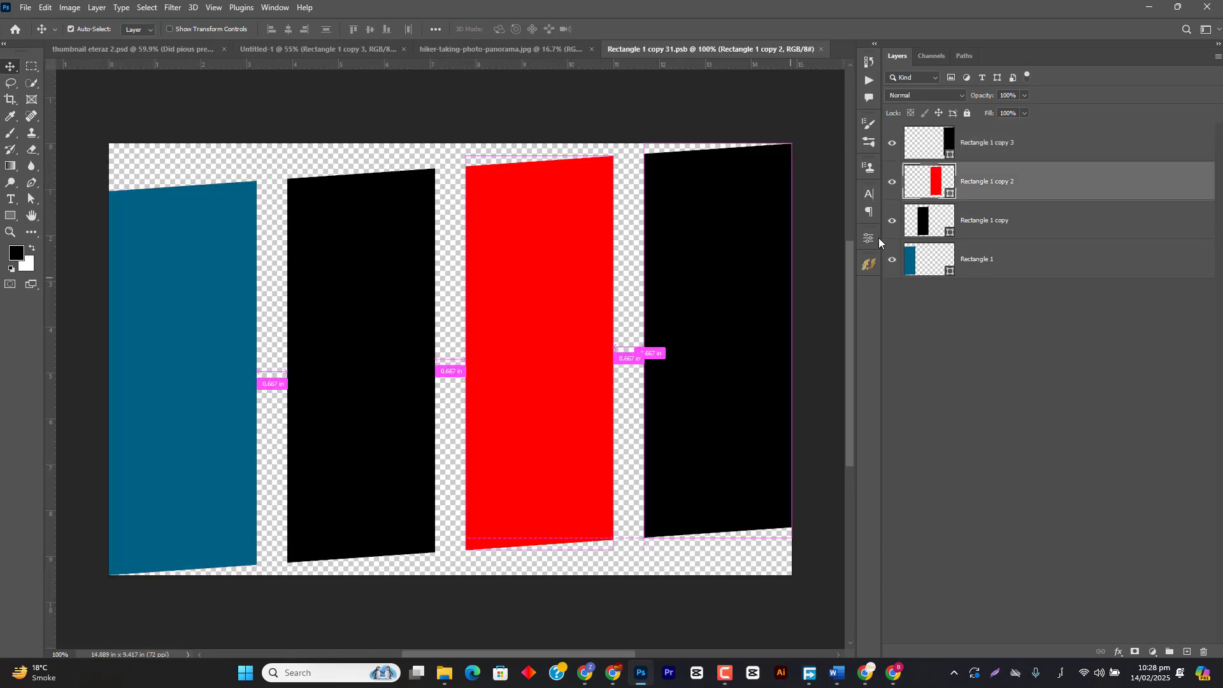
double_click(922, 182)
left_click_drag(959, 367, 874, 483)
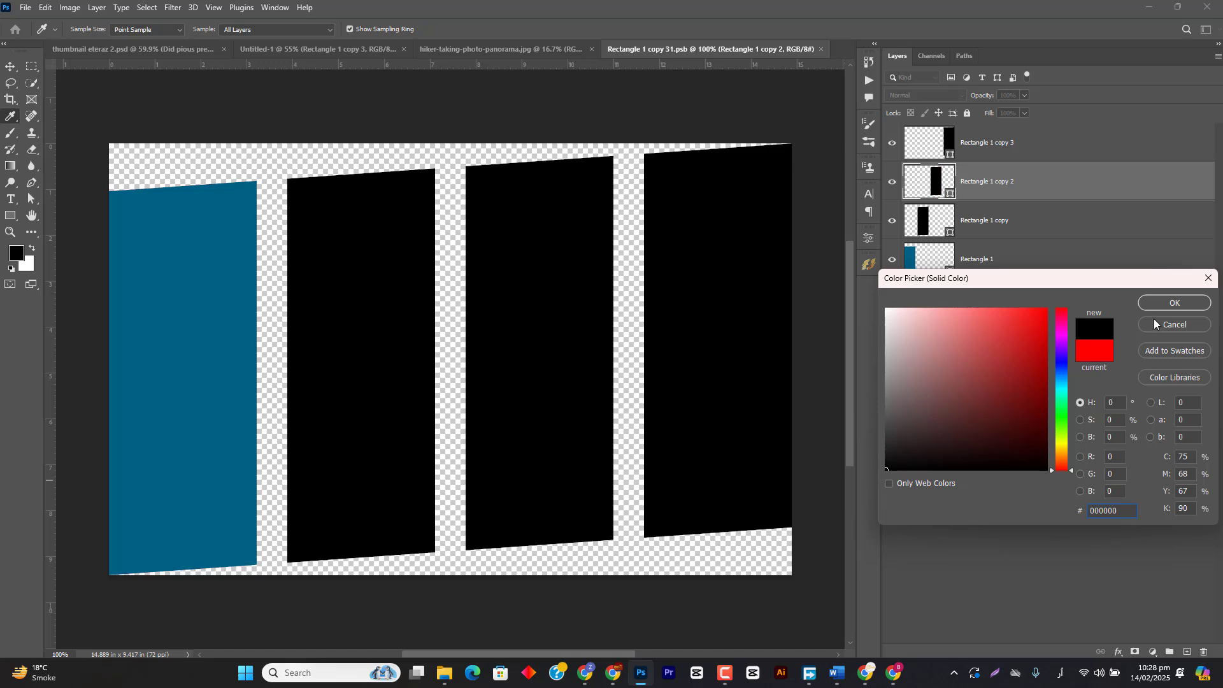
left_click(1167, 303)
- Recolor the blue rectangle to black, then save and close the smart object's contents
double_click(933, 267)
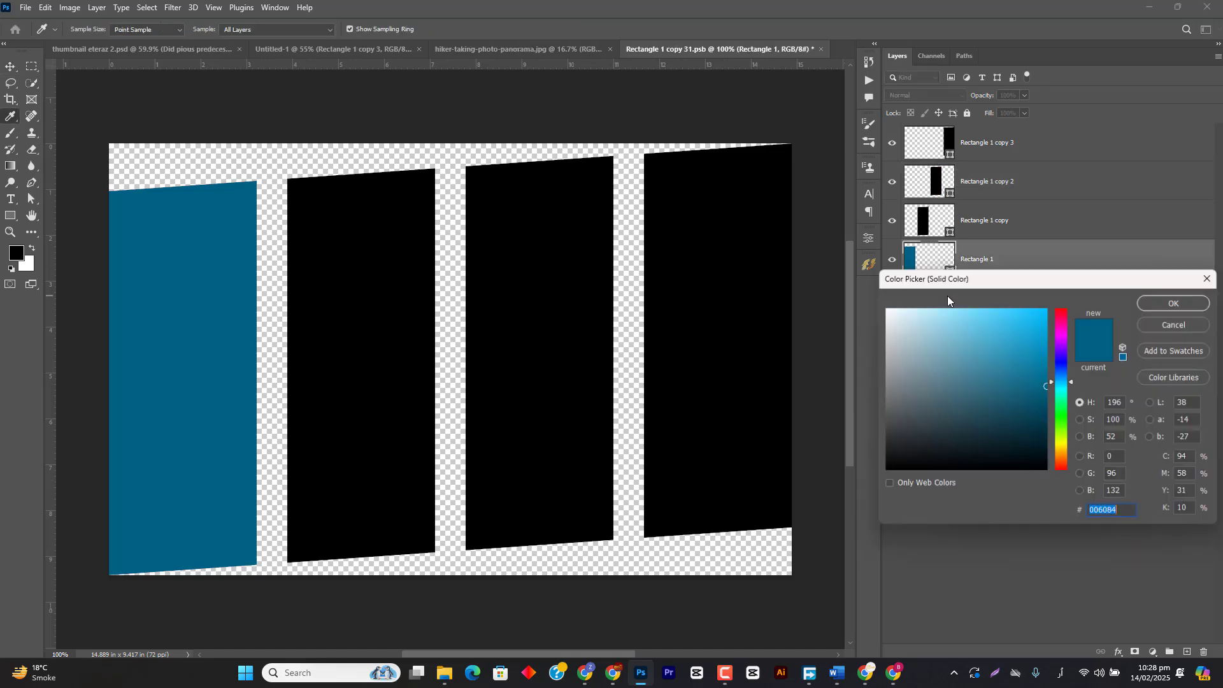
left_click_drag(948, 318, 876, 481)
left_click(1172, 304)
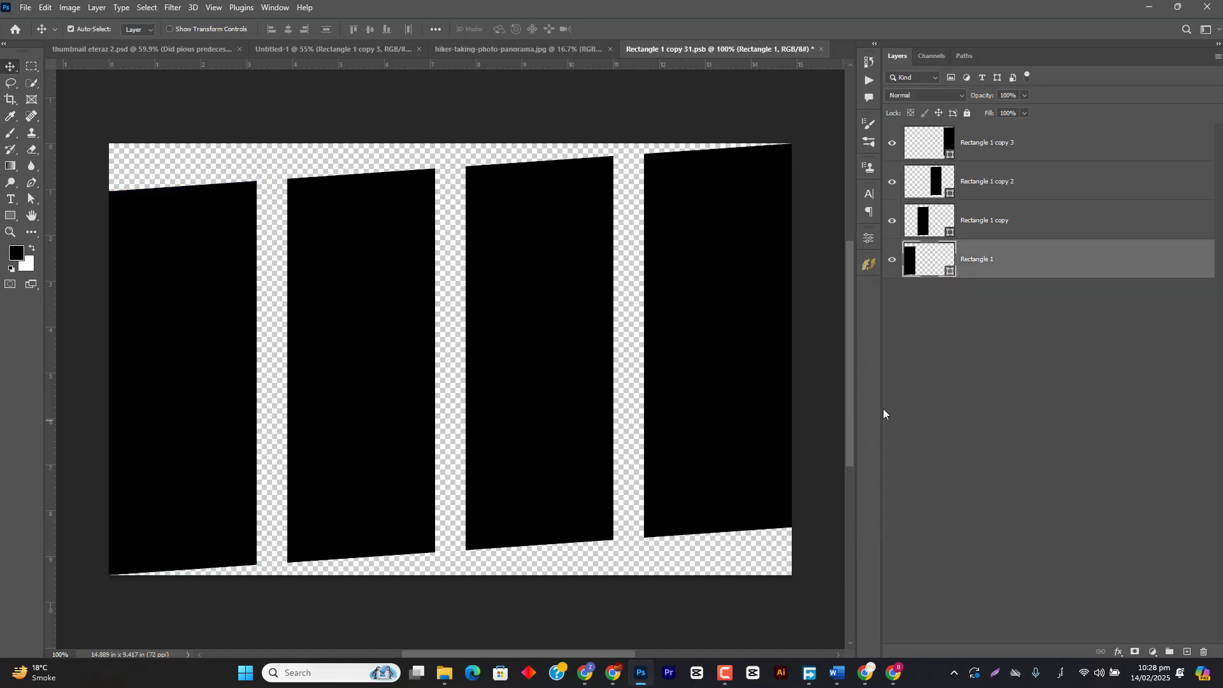
key("ctrl+s")
key("ctrl+w")
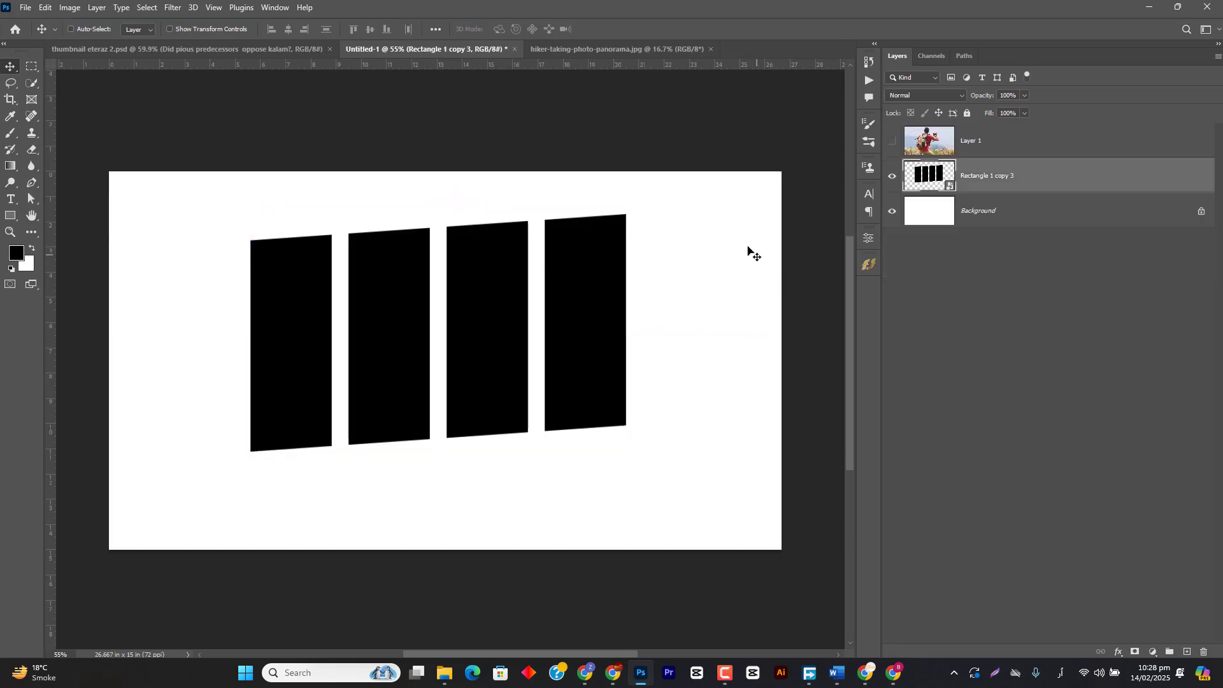
- Show the hiker photo layer and clip it to the four-rectangle smart object, checking how it fills the frames
left_click(893, 144)
left_click(1004, 157, "alt")
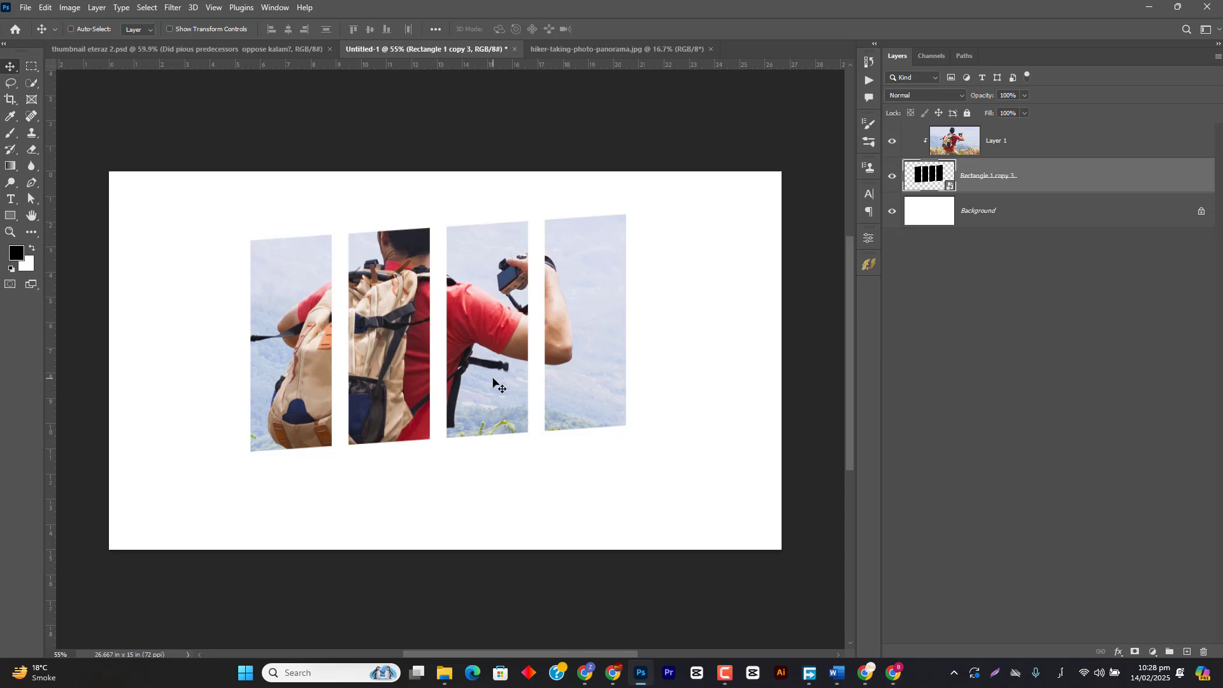
scroll(491, 333, "up", 4)
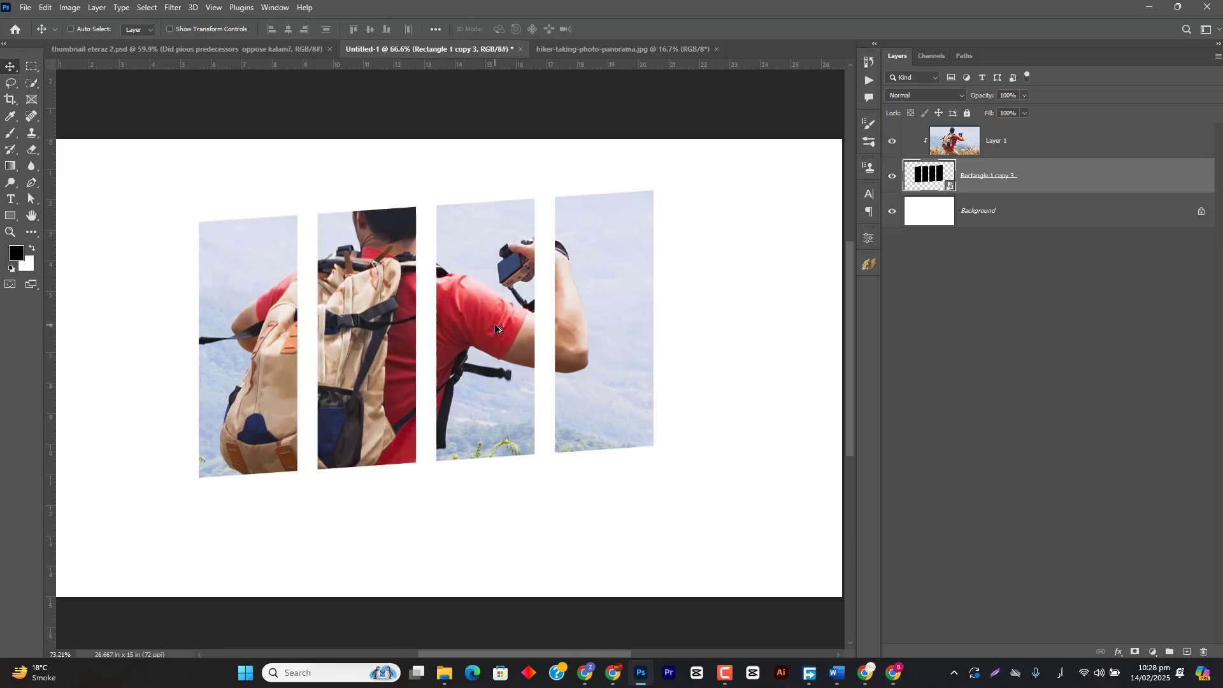
scroll(495, 328, "down", 5)
scroll(488, 328, "up", 4)
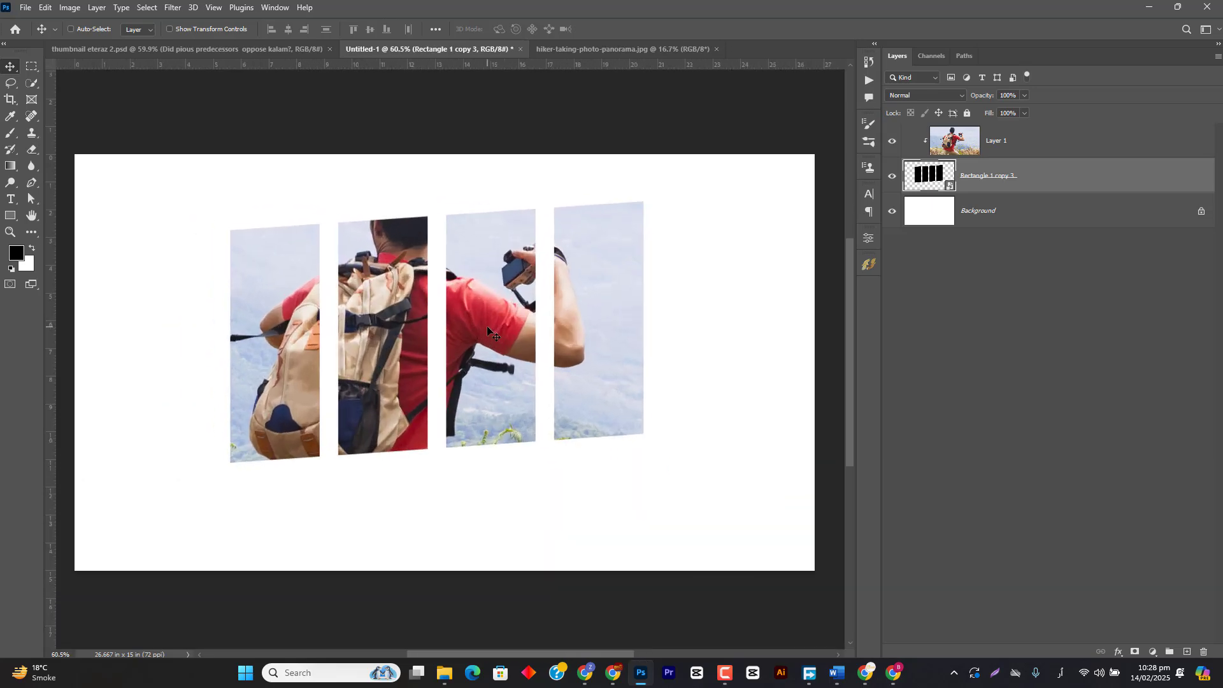
scroll(566, 333, "down", 3)
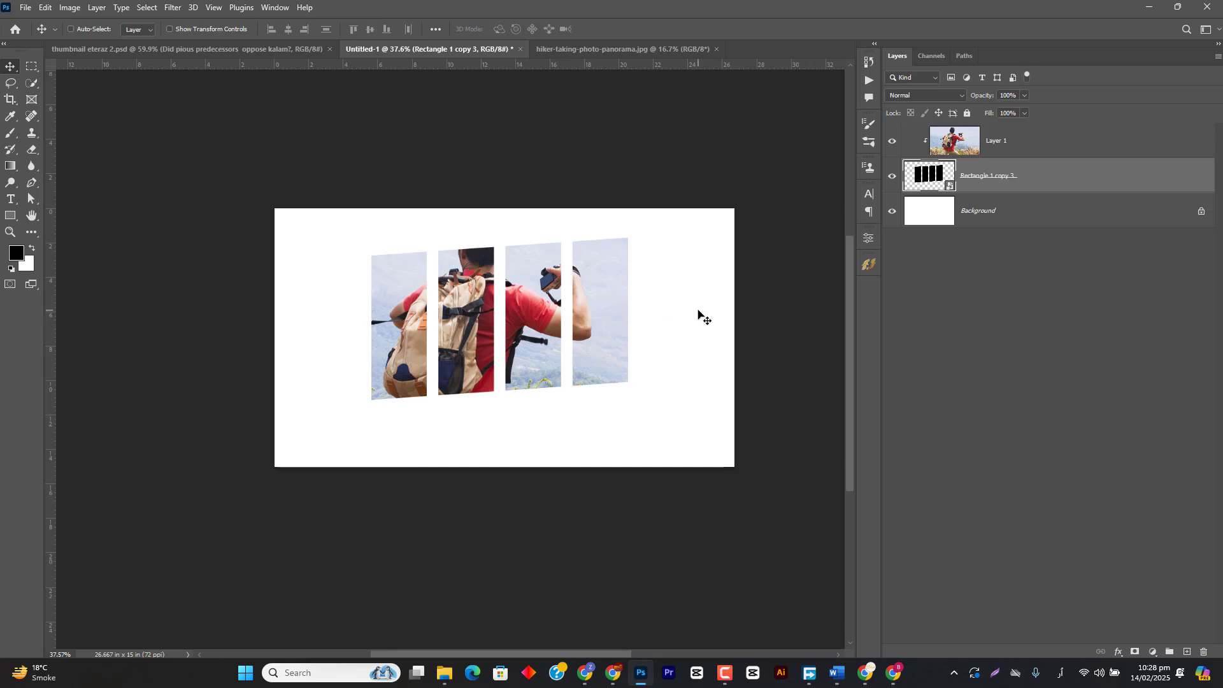
- Release the hiker photo from its clipping mask and hide the photo layer
left_click(1002, 145)
key("ctrl+alt+g")
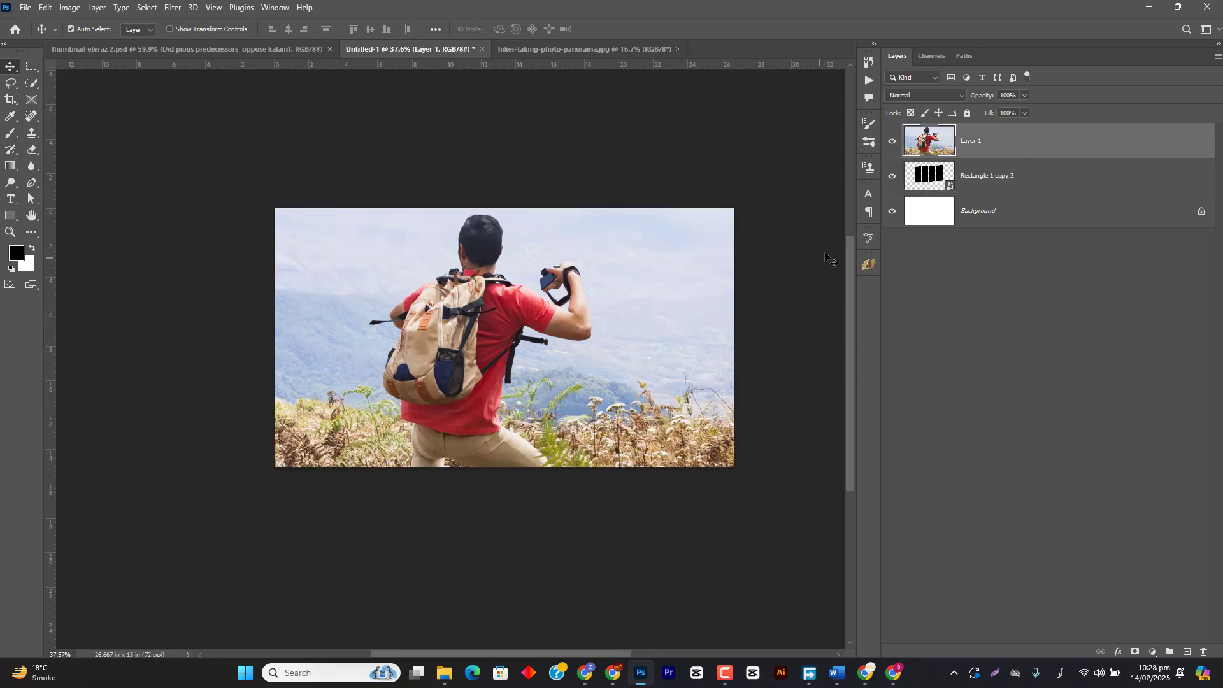
key("ctrl")
left_click(892, 142)
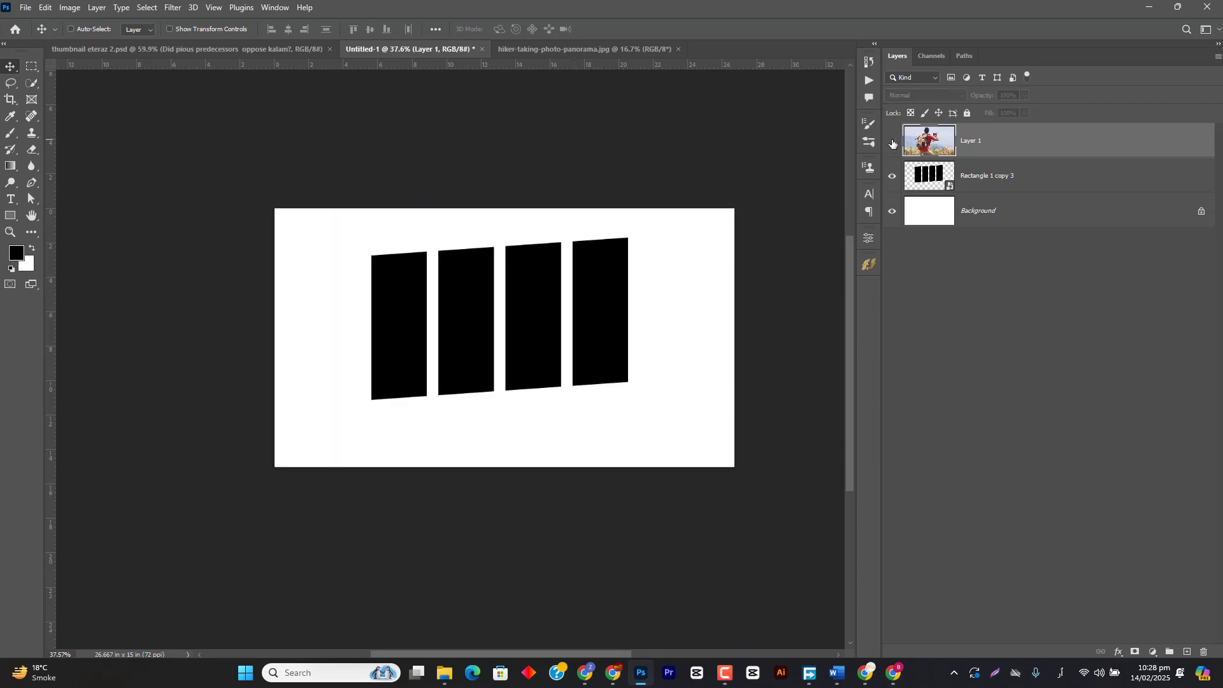
- Switch to Chrome and bring up the Home for Sale flyer on Freepik for comparison
left_click(865, 672)
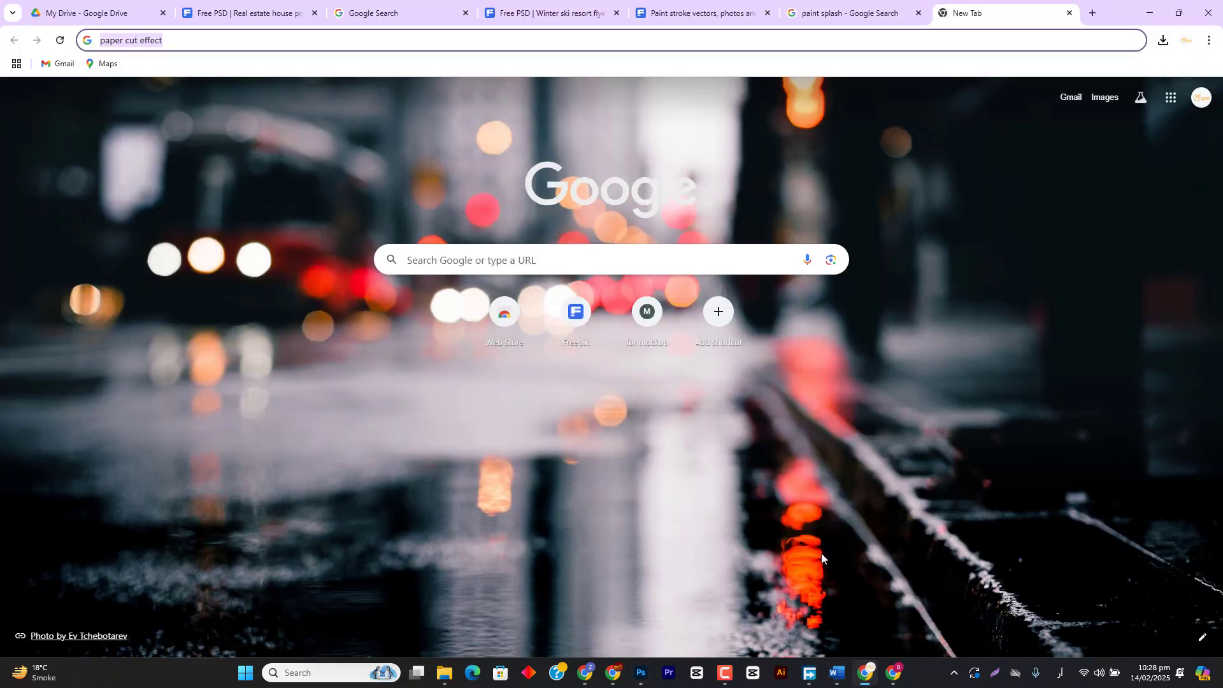
left_click(699, 13)
left_click(573, 13)
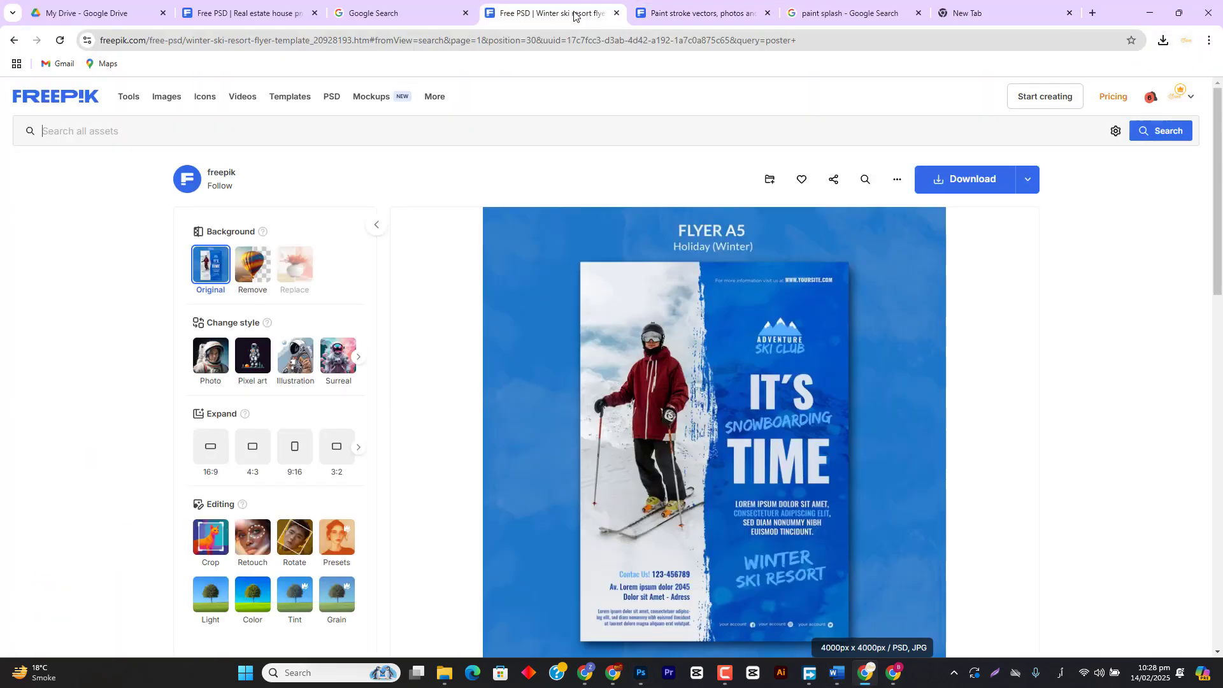
left_click(281, 14)
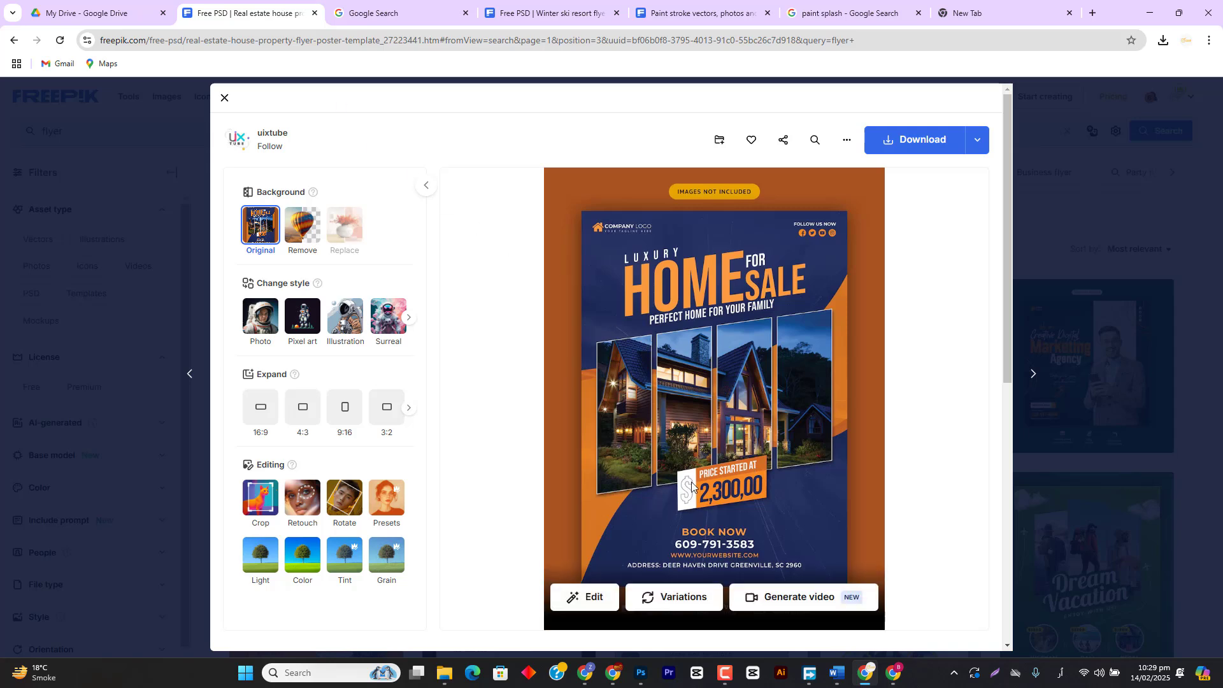
- Close the Home for Sale preview, browse the Freepik flyer results for other photo frame shapes, and open the green Travel The World flyer
left_click(1045, 274)
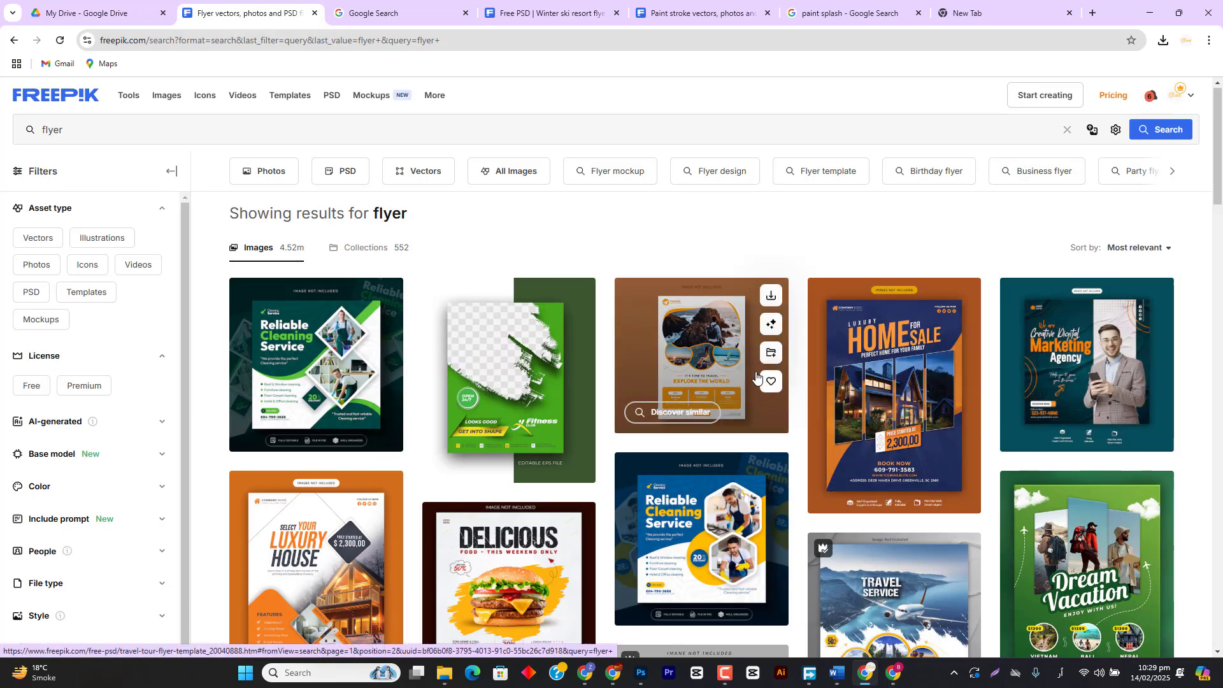
scroll(746, 377, "down", 4)
scroll(756, 372, "down", 5)
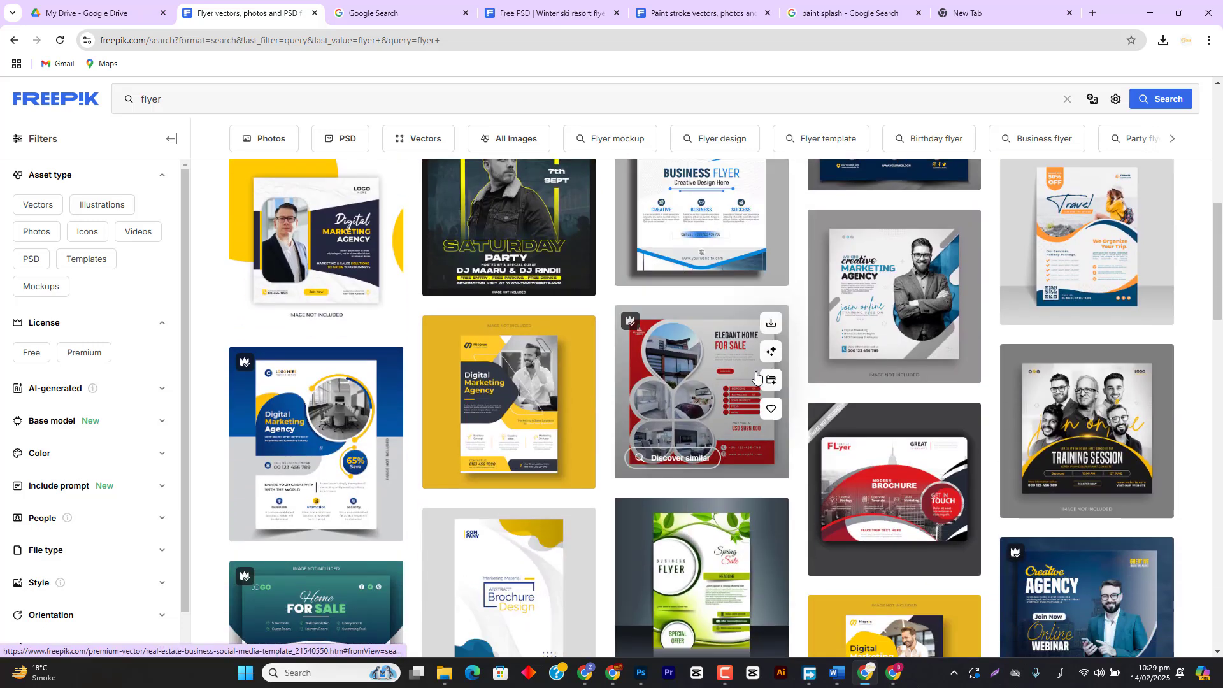
scroll(756, 377, "down", 4)
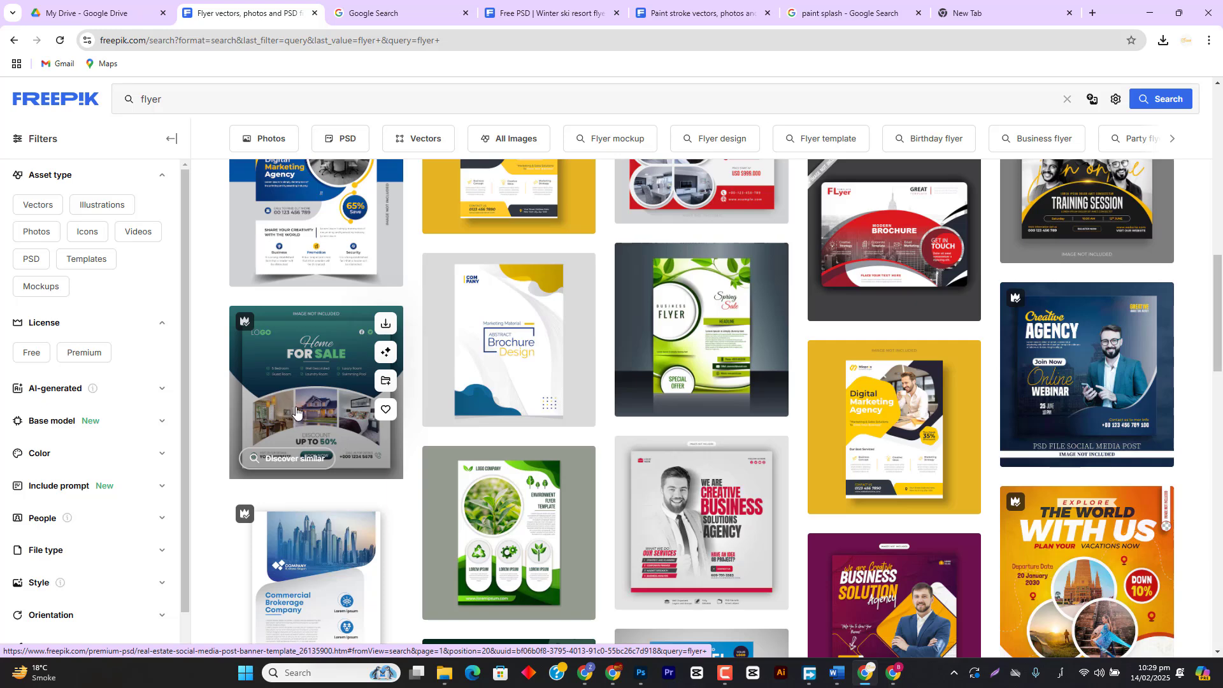
scroll(319, 407, "down", 1)
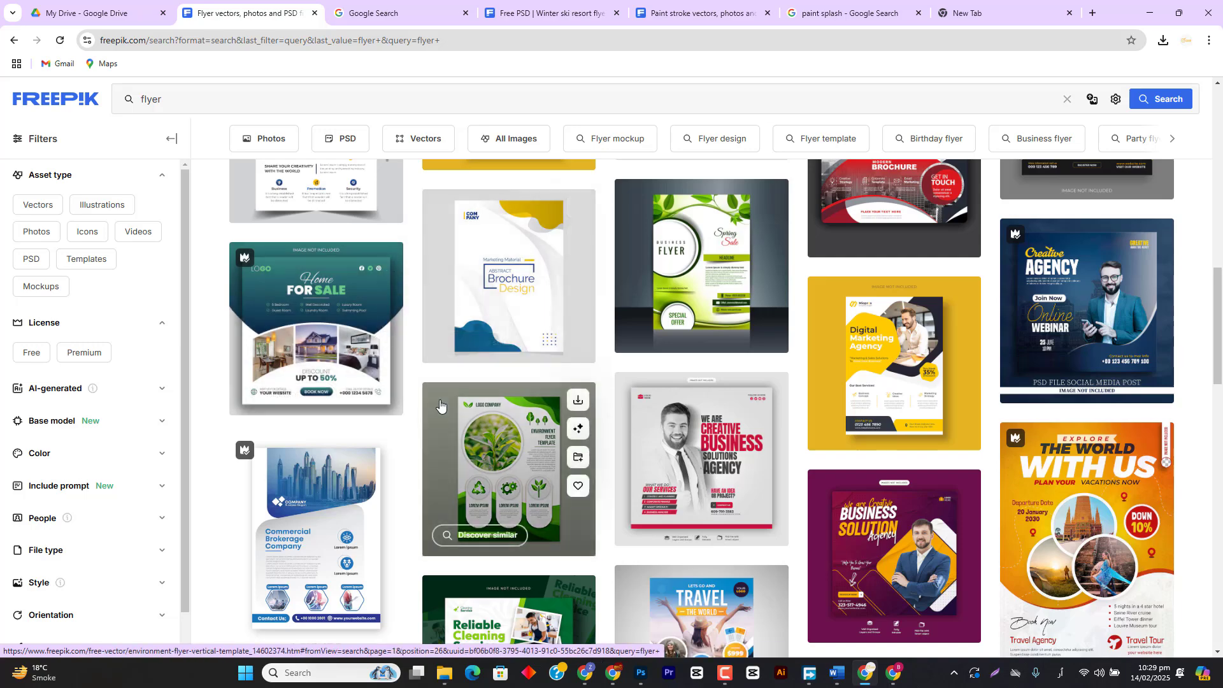
scroll(381, 330, "down", 1)
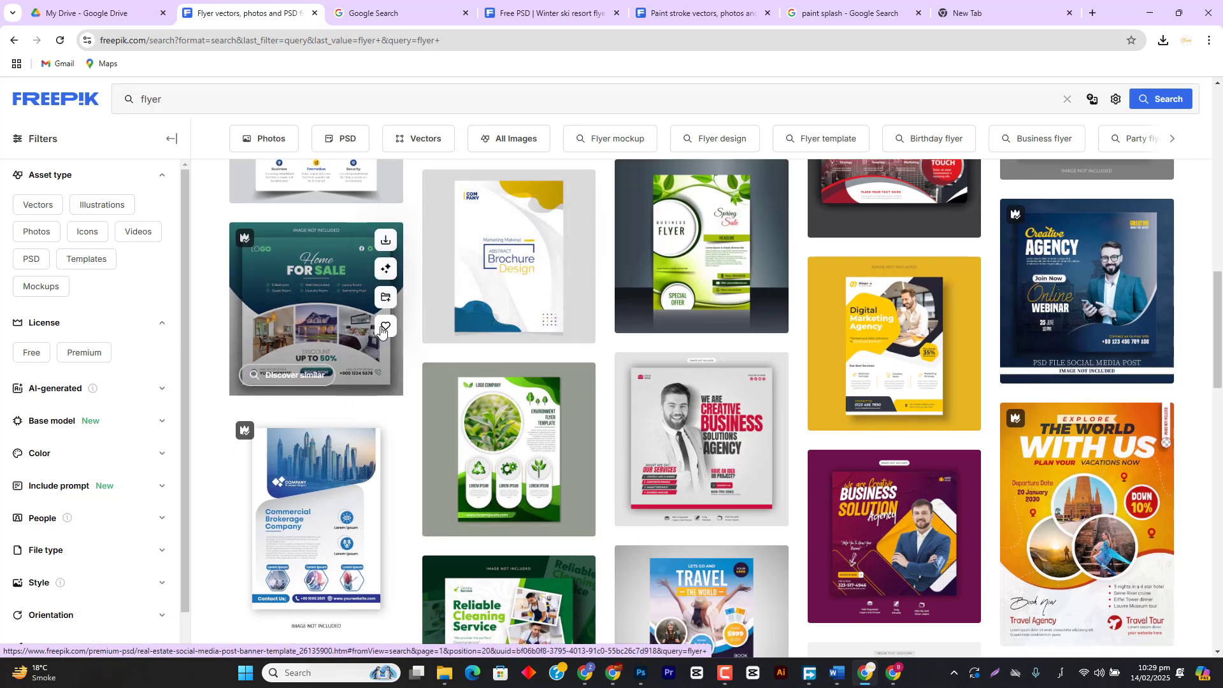
scroll(381, 330, "down", 3)
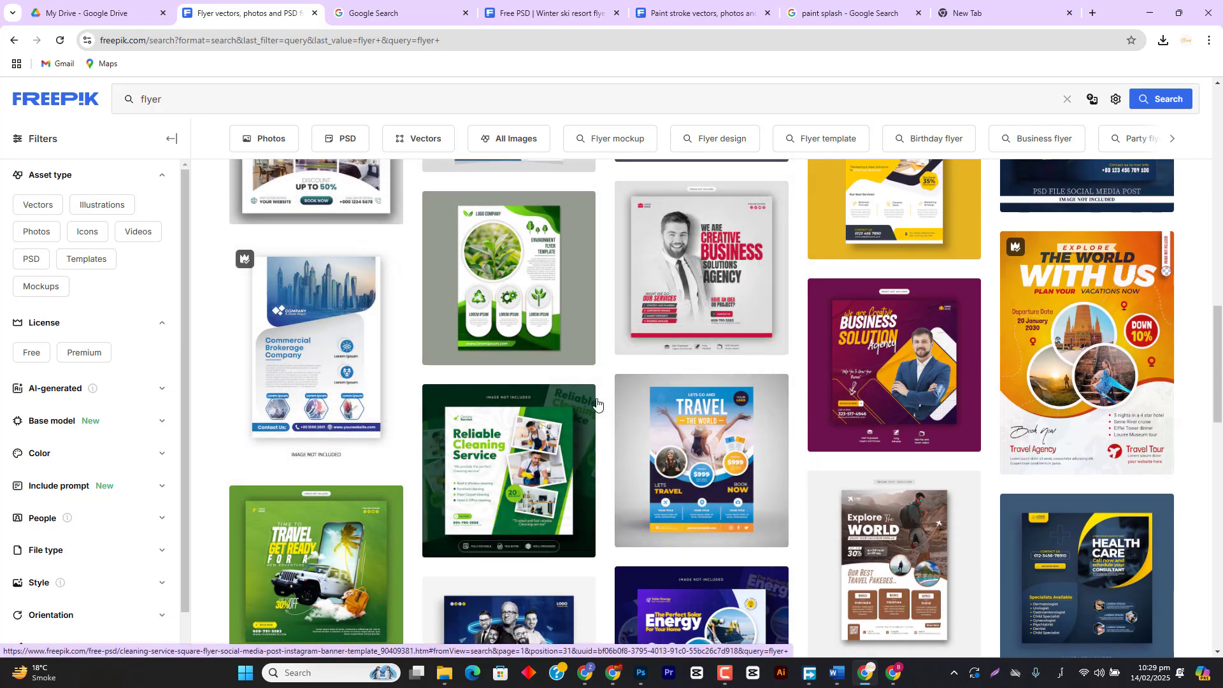
scroll(597, 402, "down", 5)
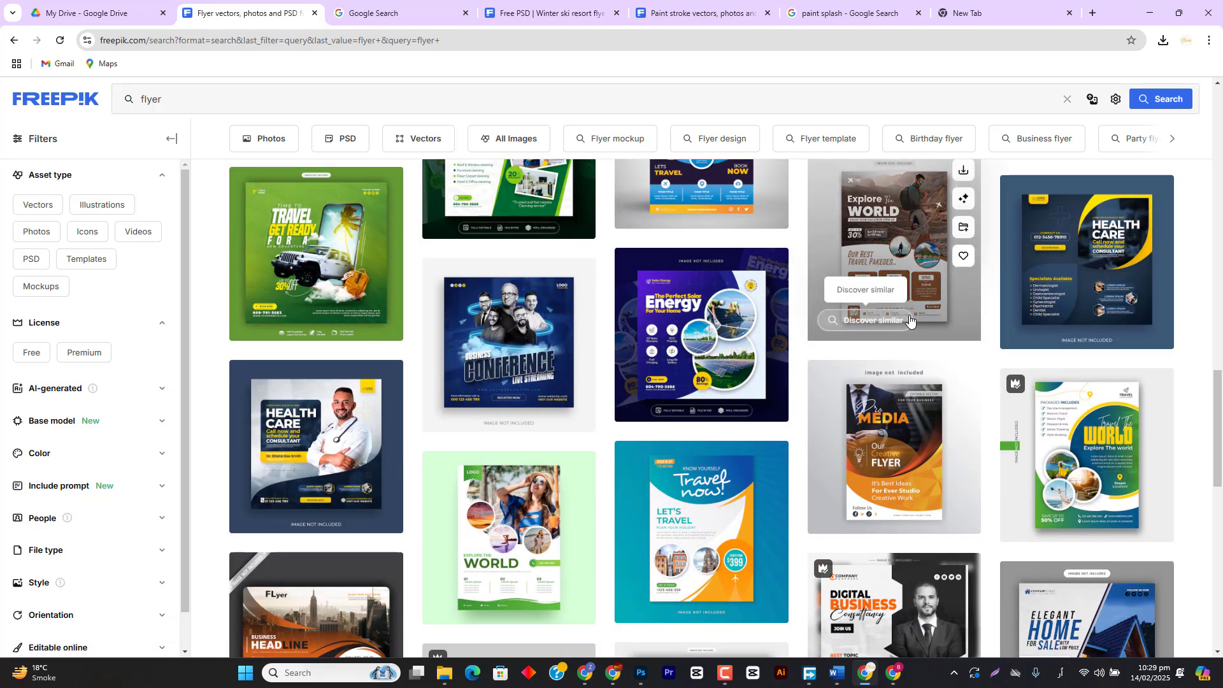
scroll(910, 320, "down", 1)
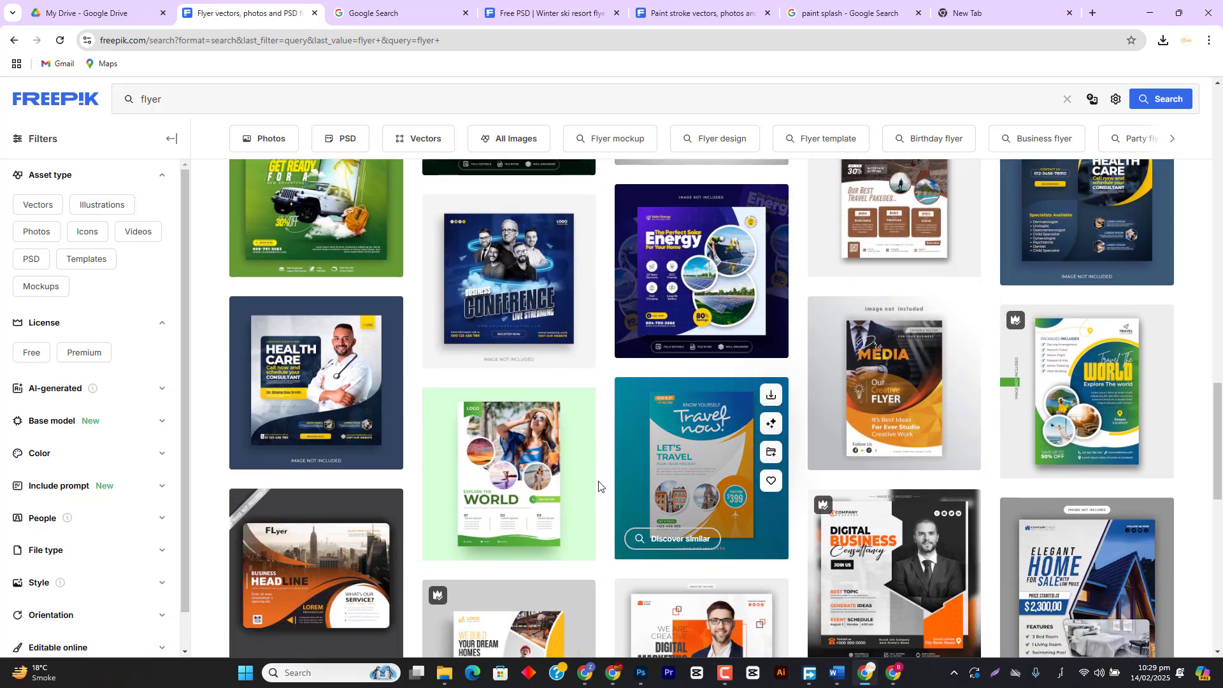
scroll(674, 454, "down", 2)
scroll(674, 452, "up", 3)
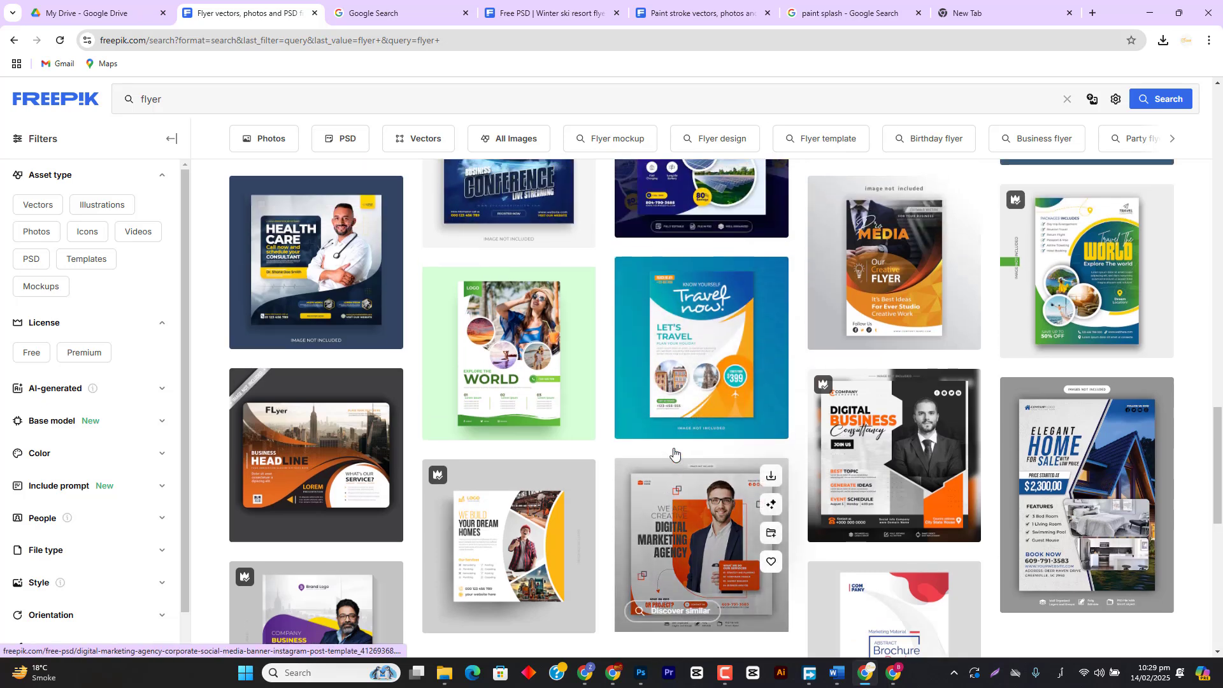
left_click(1070, 377)
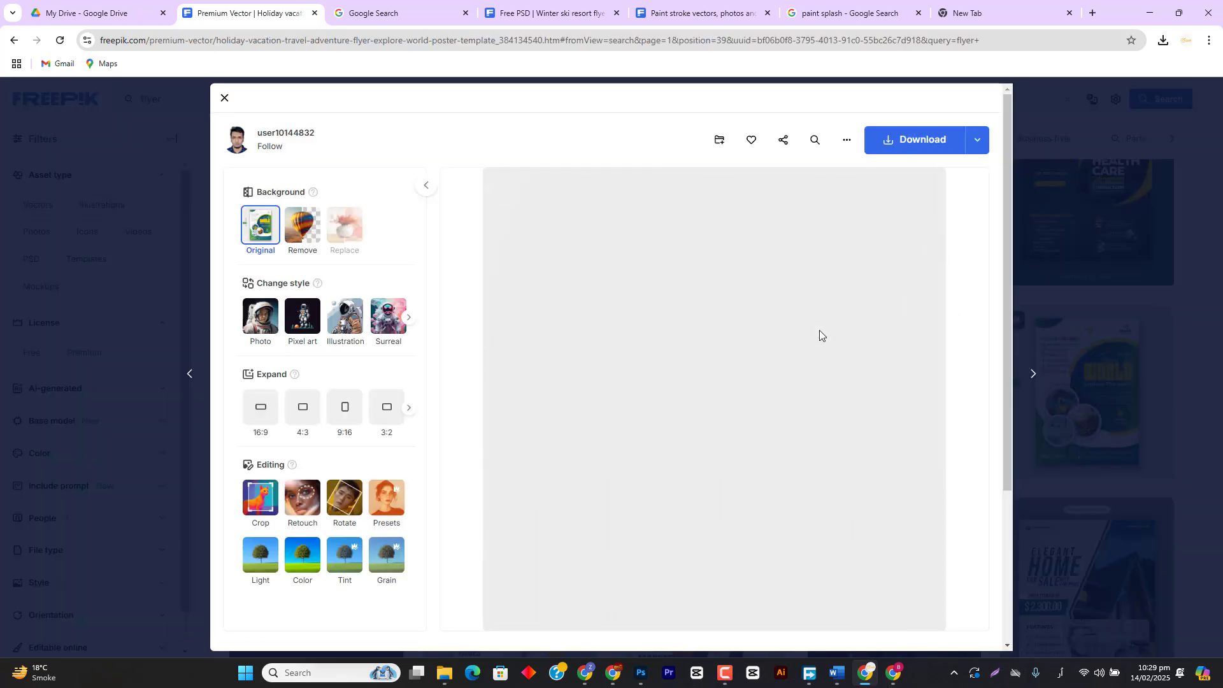
- Examine the Travel The World flyer, close its preview, and check the four rectangles in Photoshop before returning to Chrome
scroll(819, 330, "down", 1)
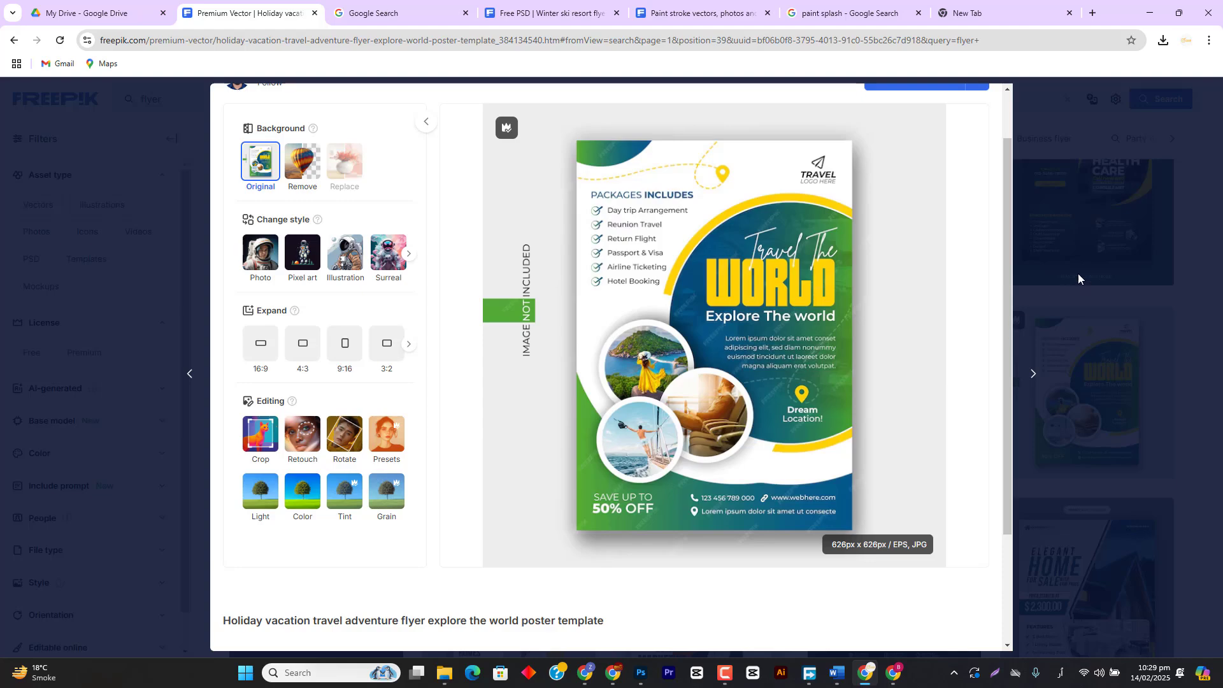
left_click(1079, 236)
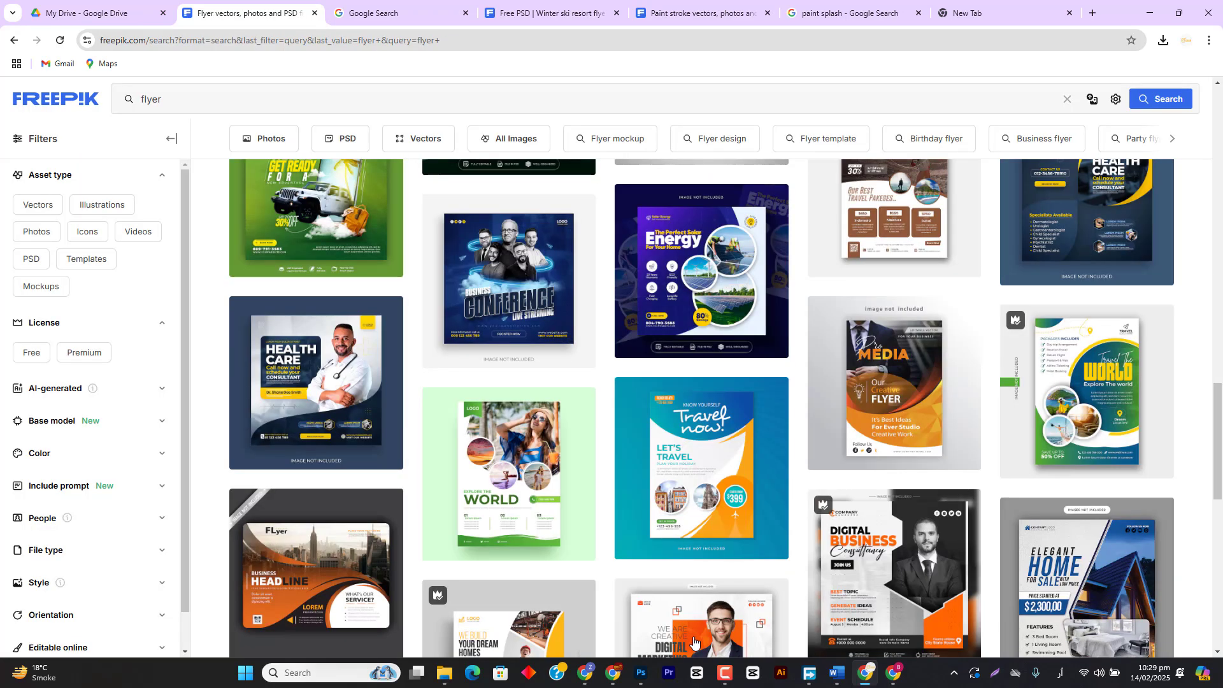
left_click(641, 672)
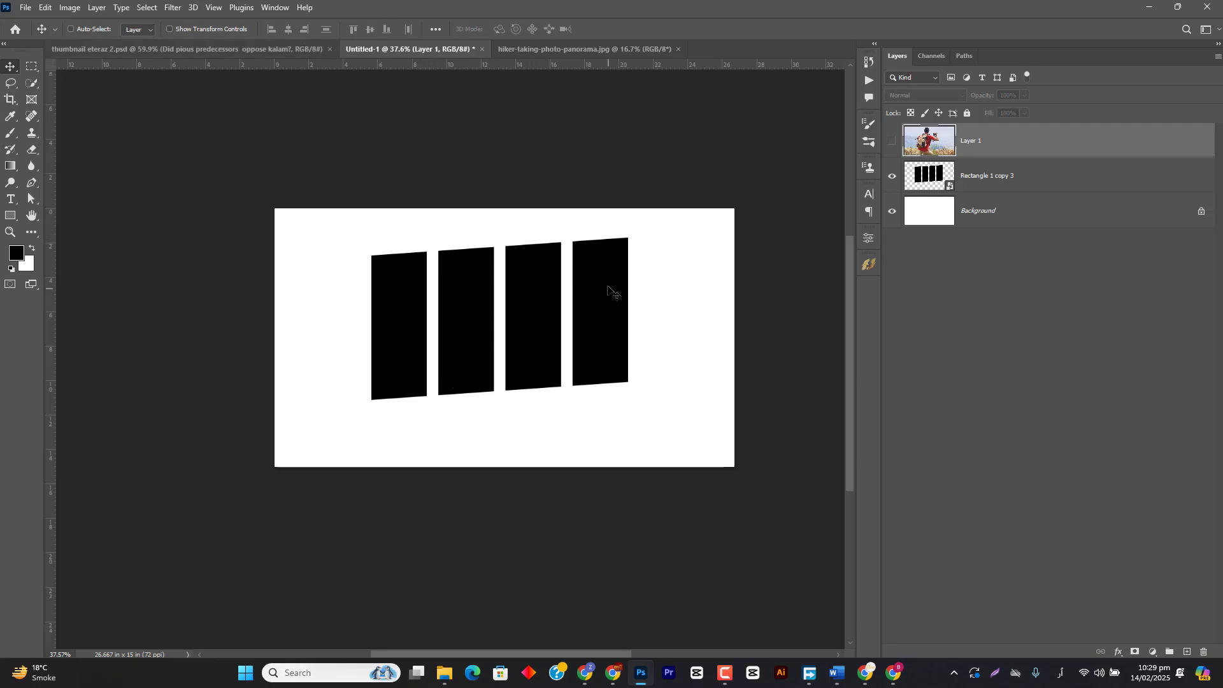
left_click(1150, 5)
- Browse the Freepik flyer results on to page 2 and open the real estate flyer headed Find a Perfect Home
scroll(731, 398, "down", 3)
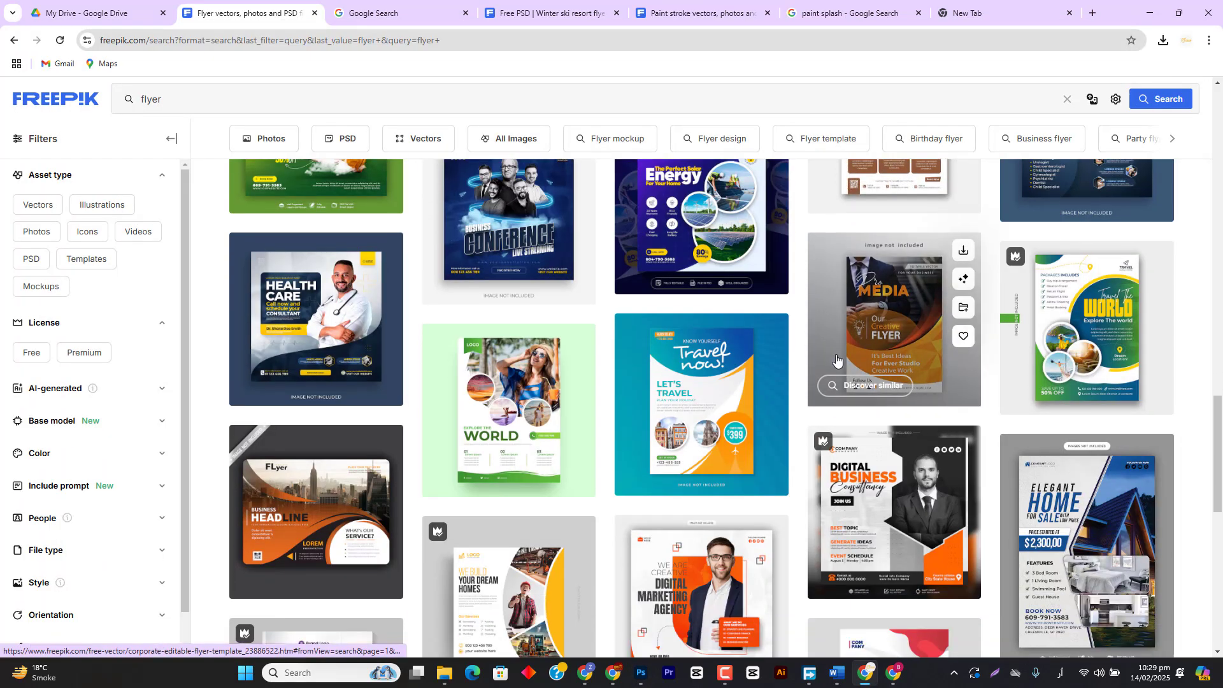
scroll(732, 398, "down", 2)
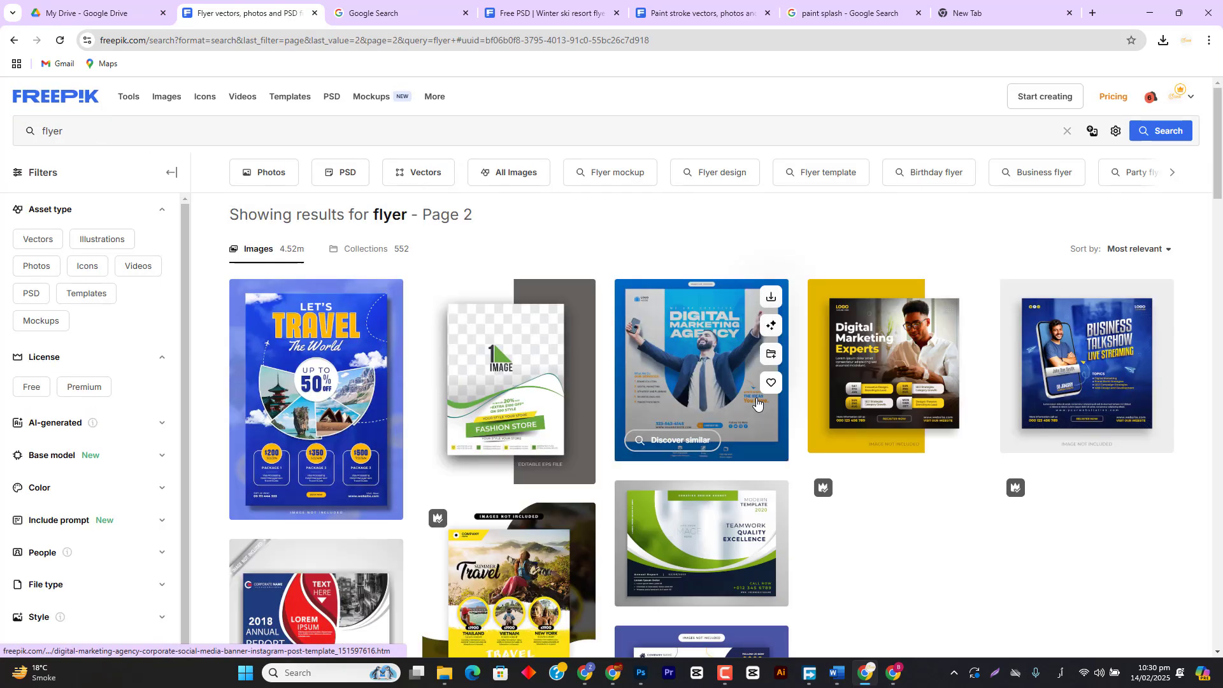
scroll(756, 403, "down", 7)
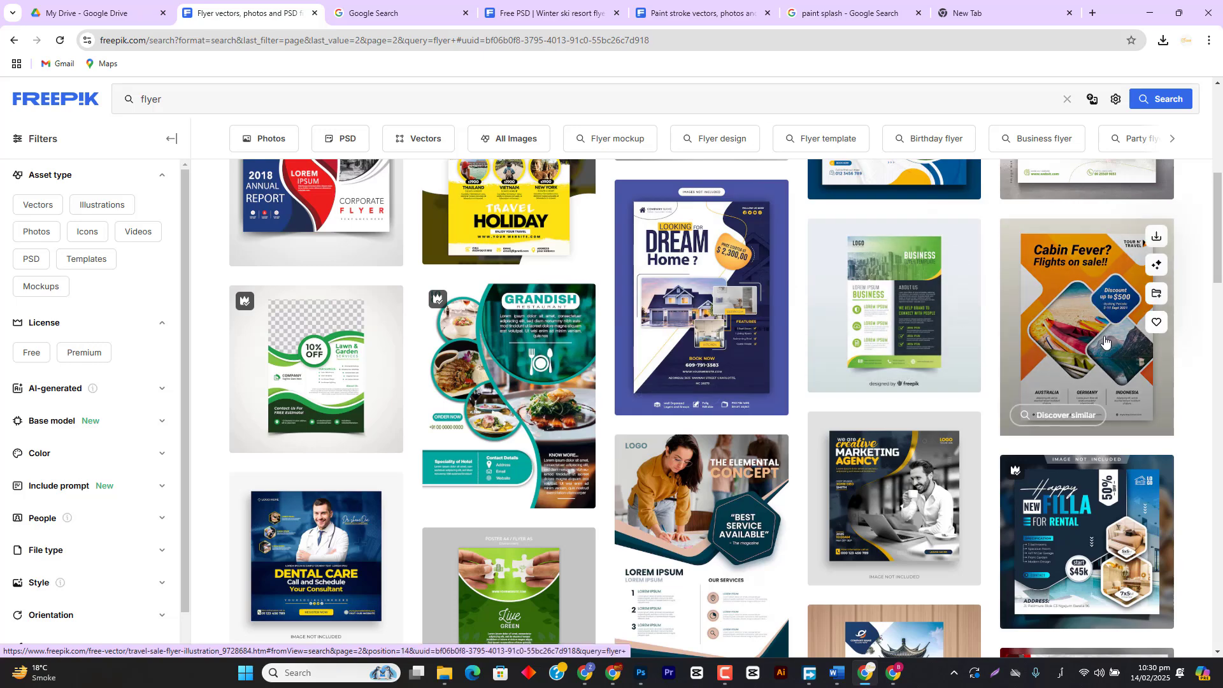
scroll(1105, 342, "down", 10)
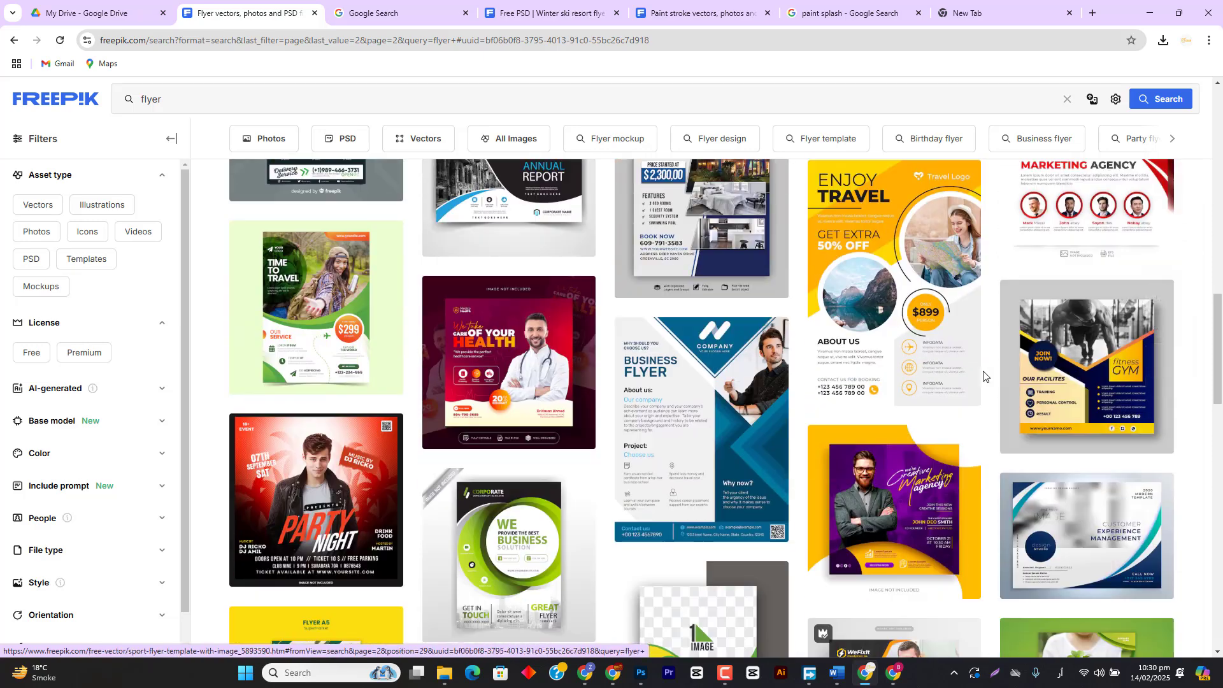
scroll(707, 319, "up", 2)
left_click(707, 316)
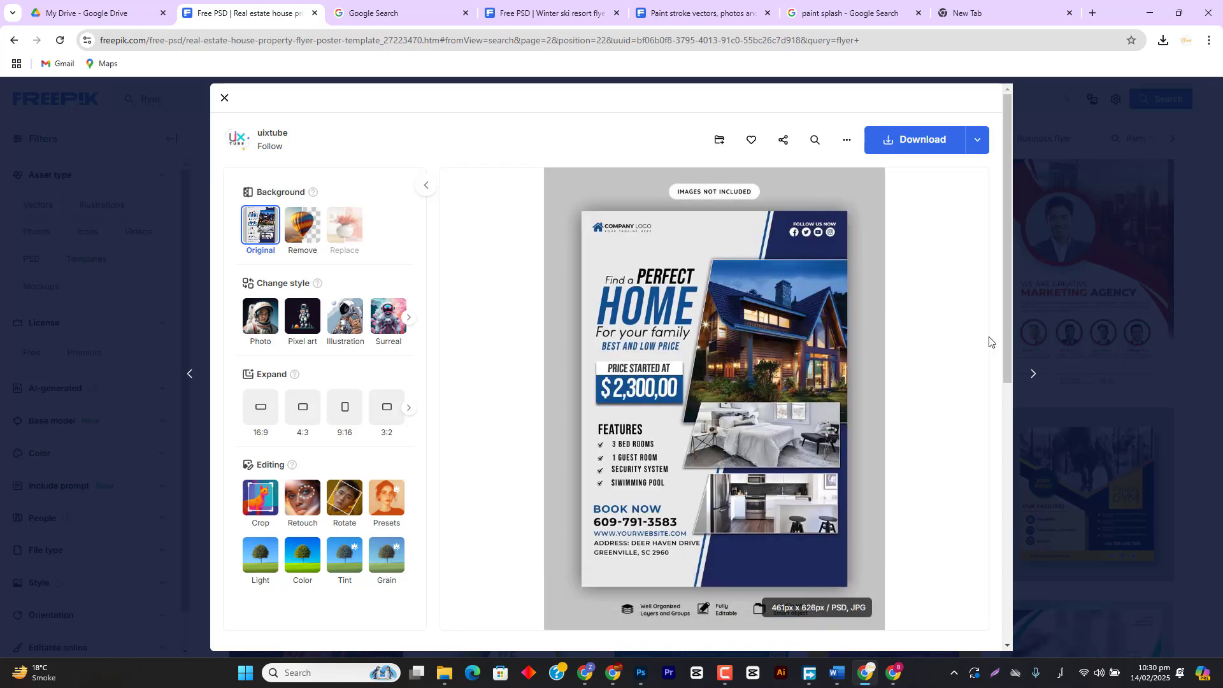
- Close the Perfect Home flyer preview and look through the remaining flyer layouts on results page 2
left_click(1083, 246)
scroll(886, 400, "down", 3)
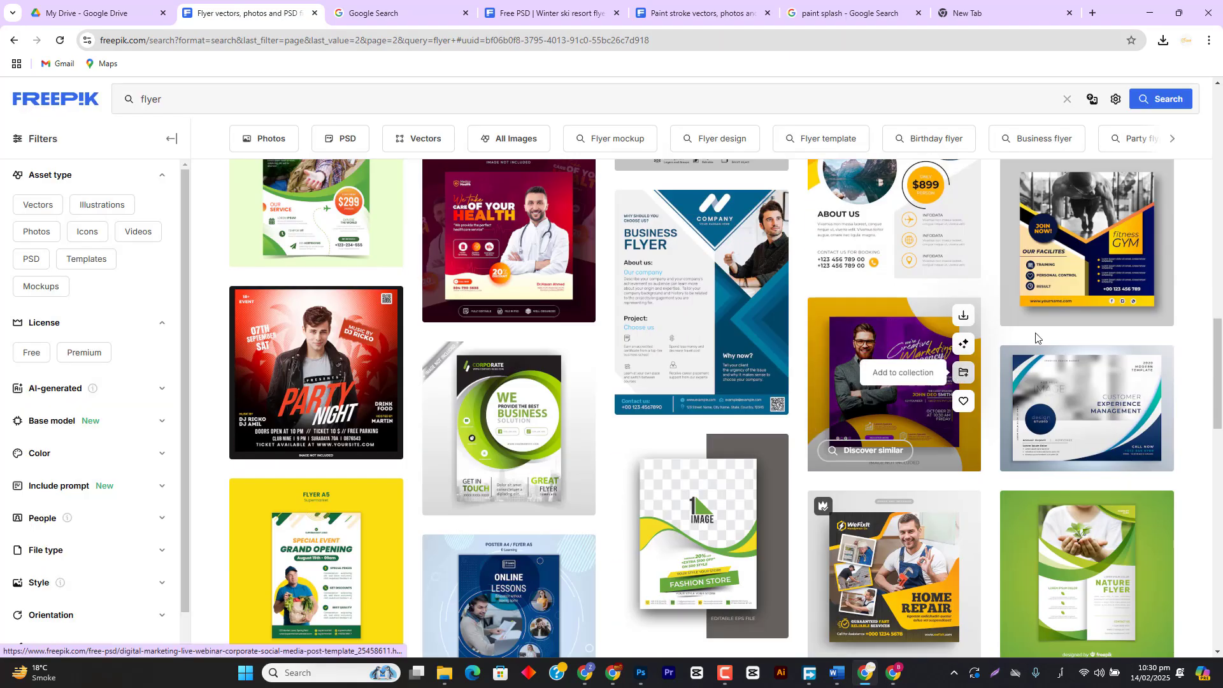
scroll(898, 414, "down", 7)
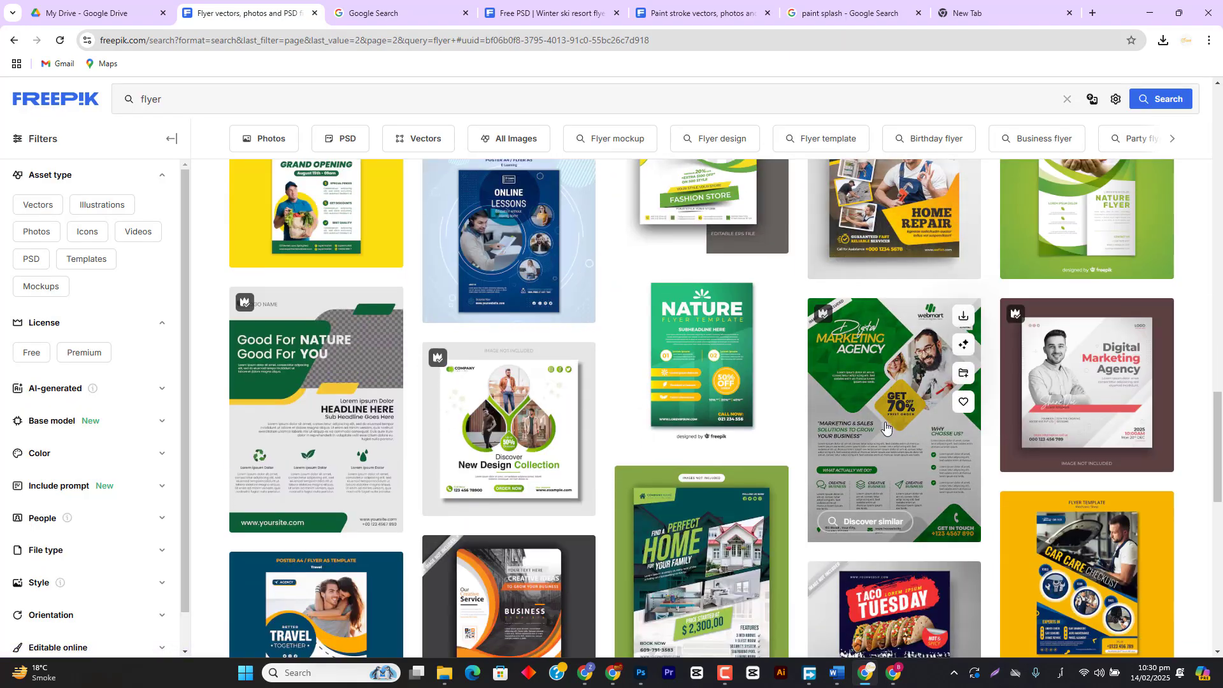
scroll(905, 424, "down", 4)
scroll(793, 497, "down", 3)
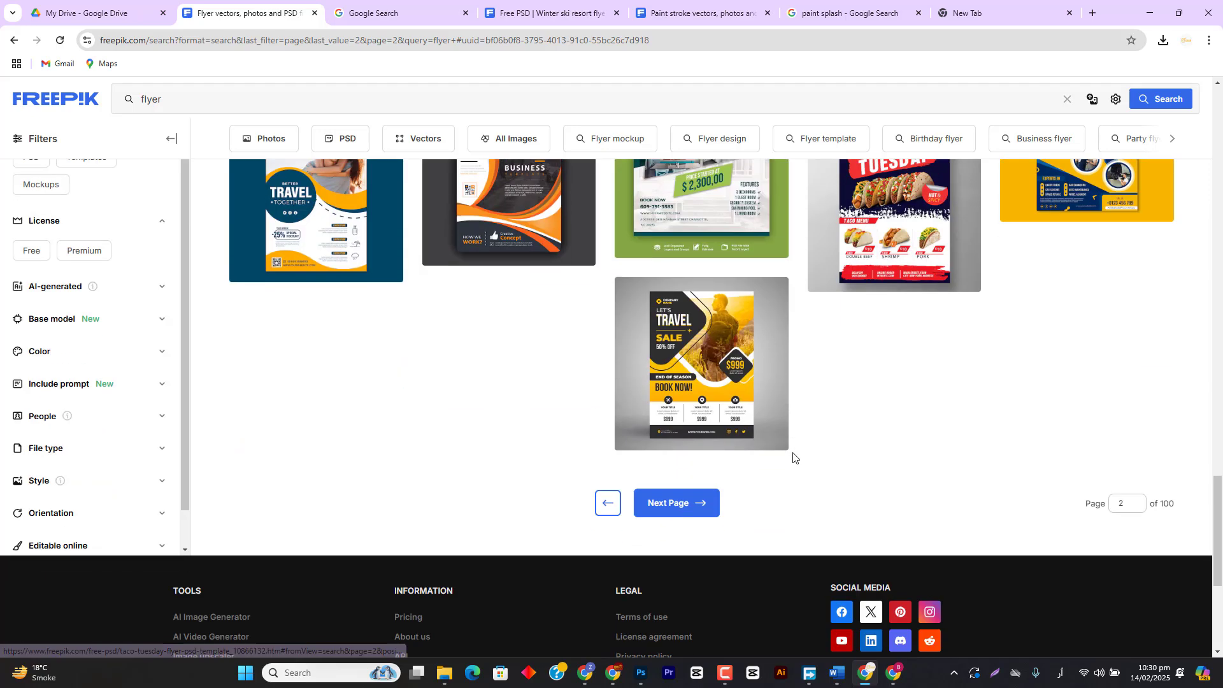
- Go to page 3 of the flyer results and look through its layouts for photo frame shapes to recreate
left_click(705, 509)
scroll(872, 359, "down", 3)
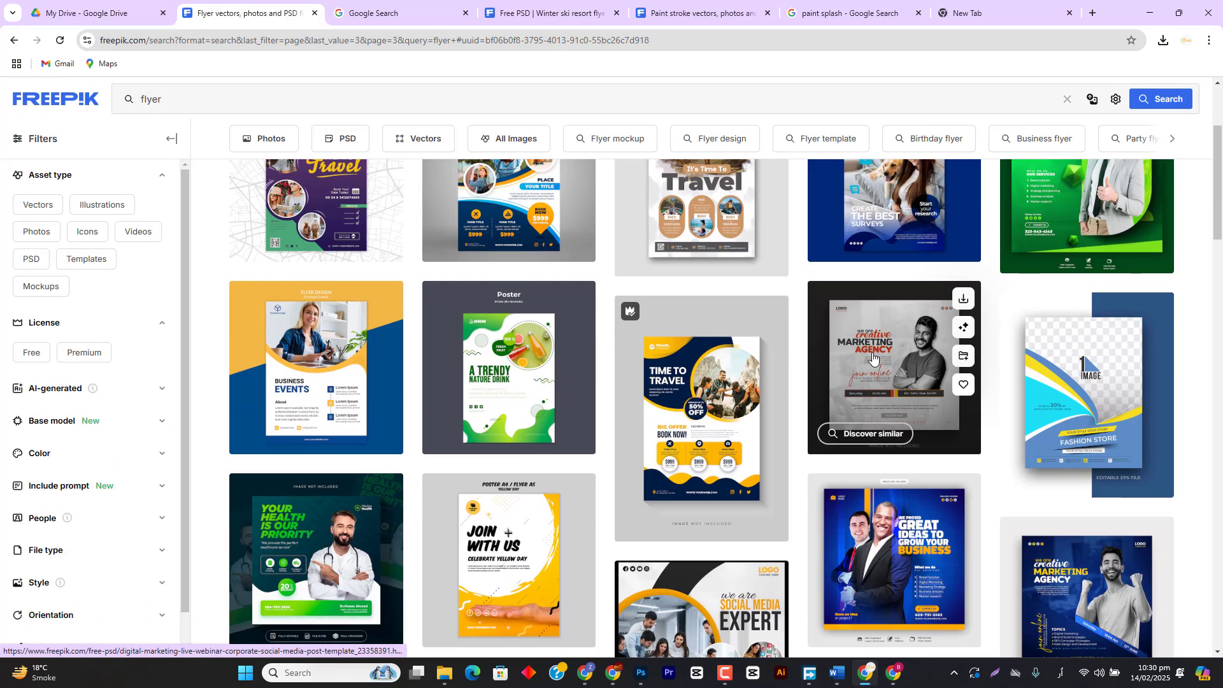
scroll(872, 359, "down", 7)
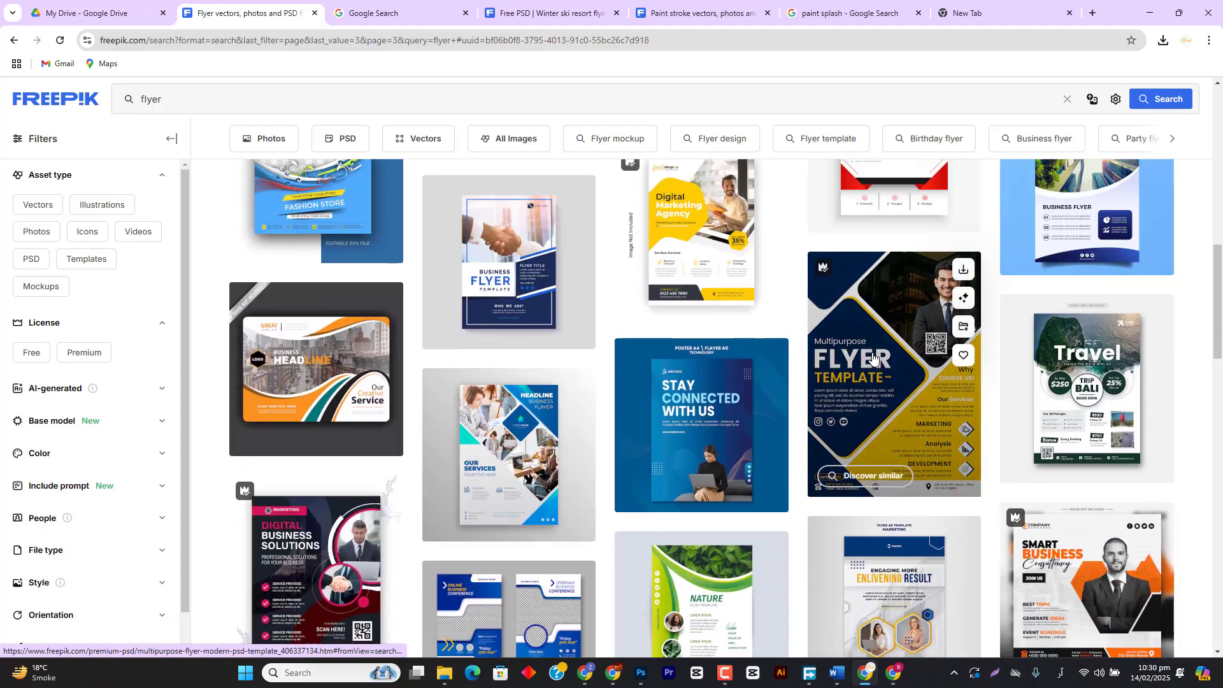
scroll(872, 359, "down", 8)
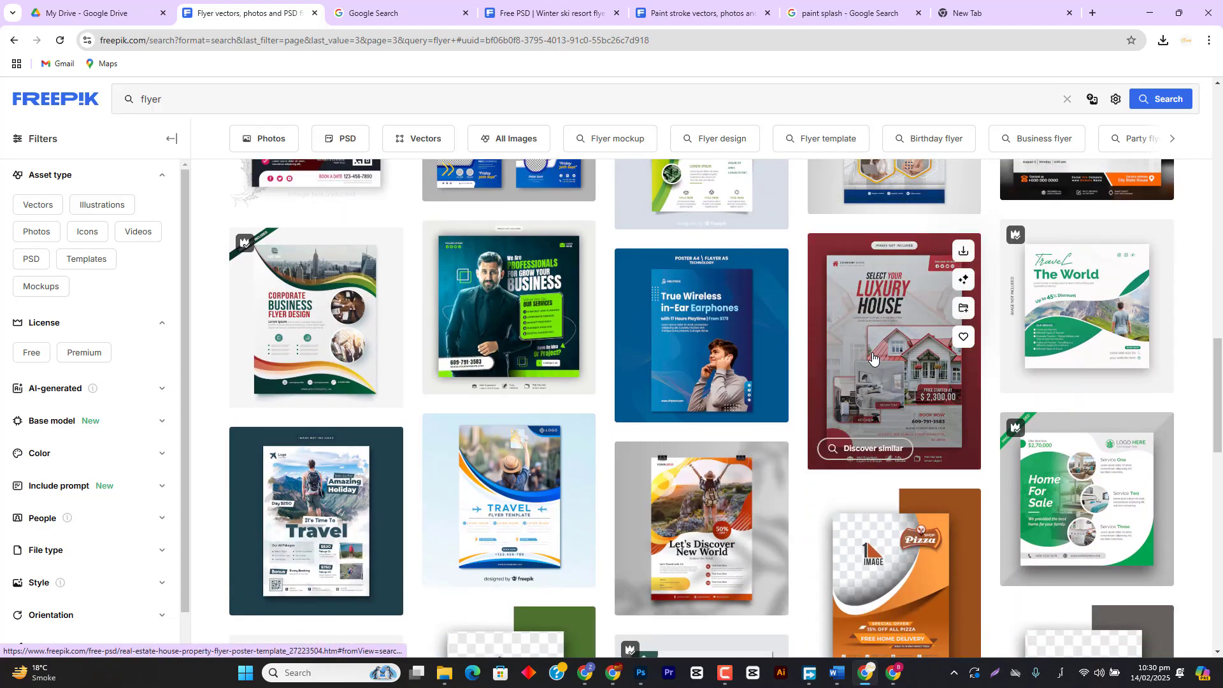
scroll(872, 358, "down", 10)
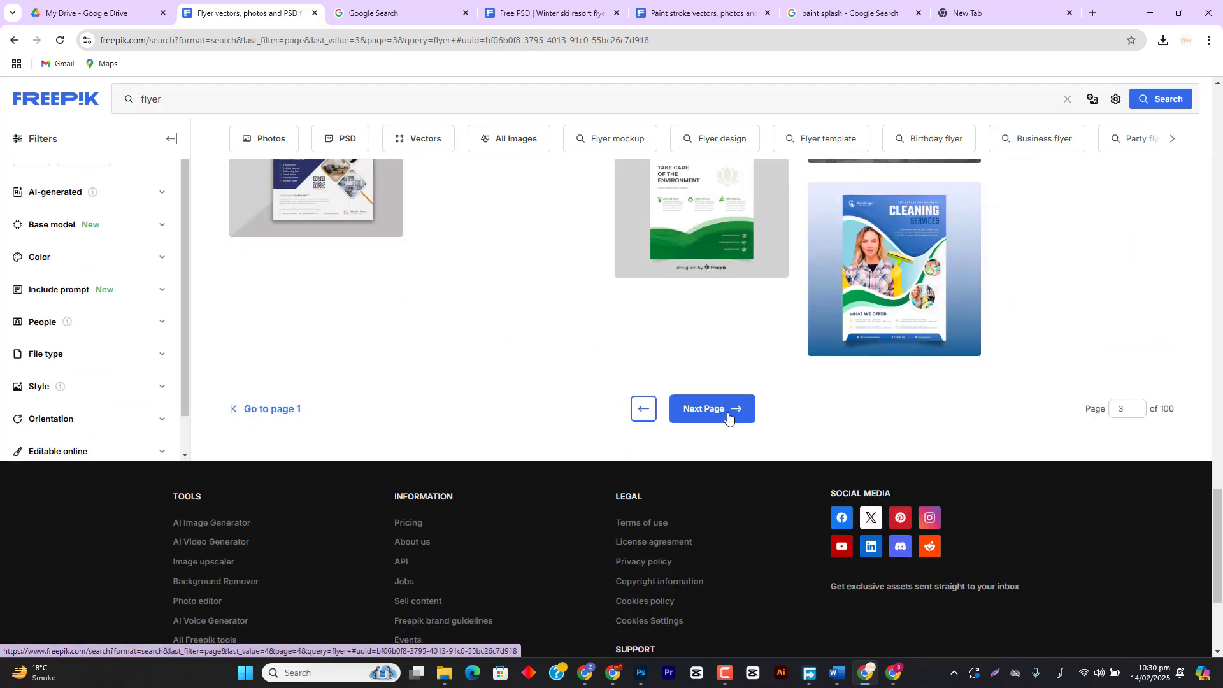
- Go to page 4 of the flyer results and examine its layouts for other frame shapes
left_click(728, 414)
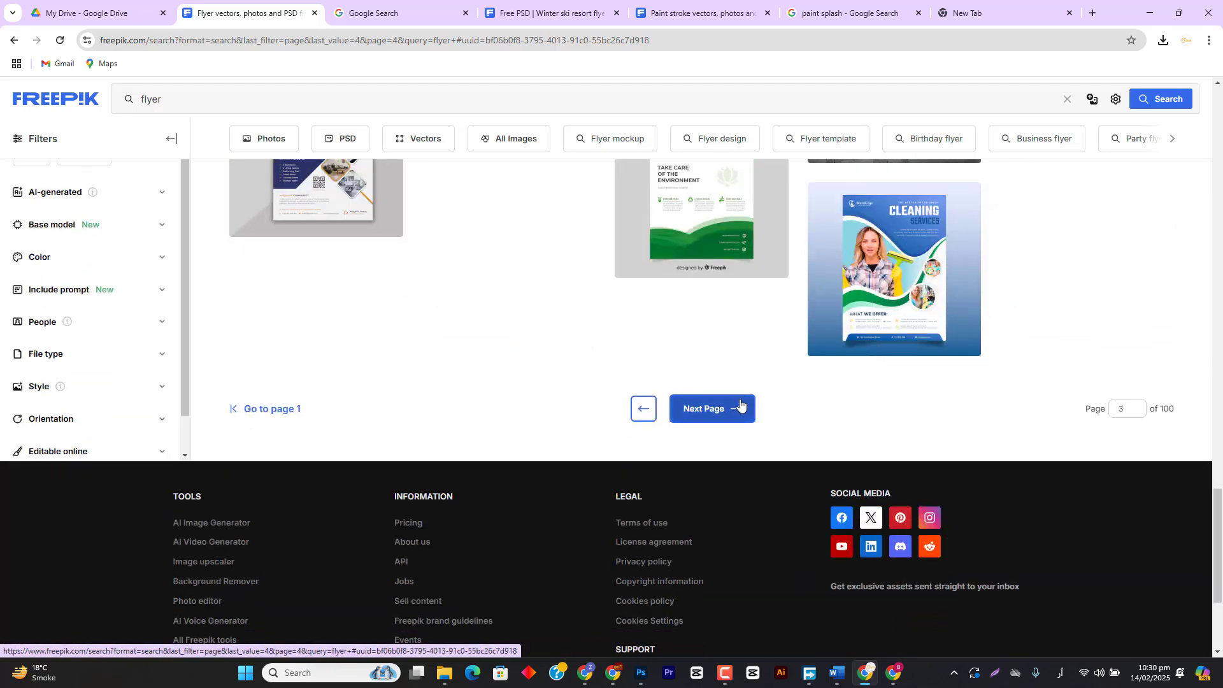
scroll(782, 368, "down", 2)
scroll(783, 368, "down", 6)
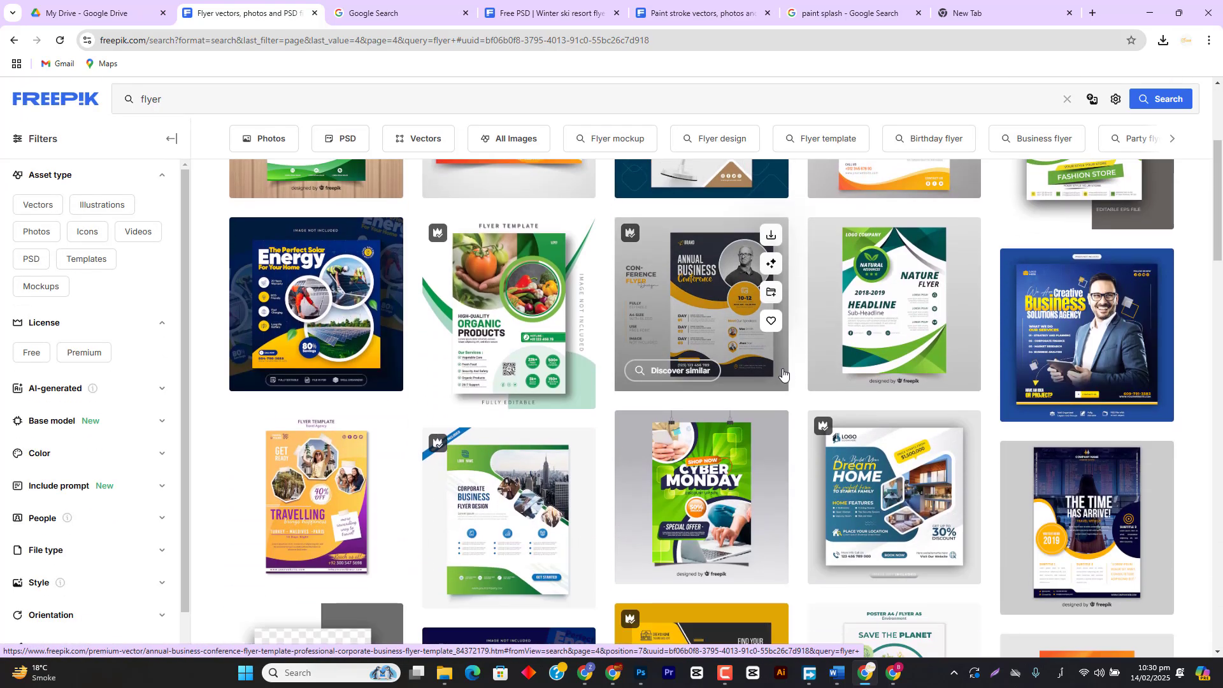
scroll(782, 372, "down", 10)
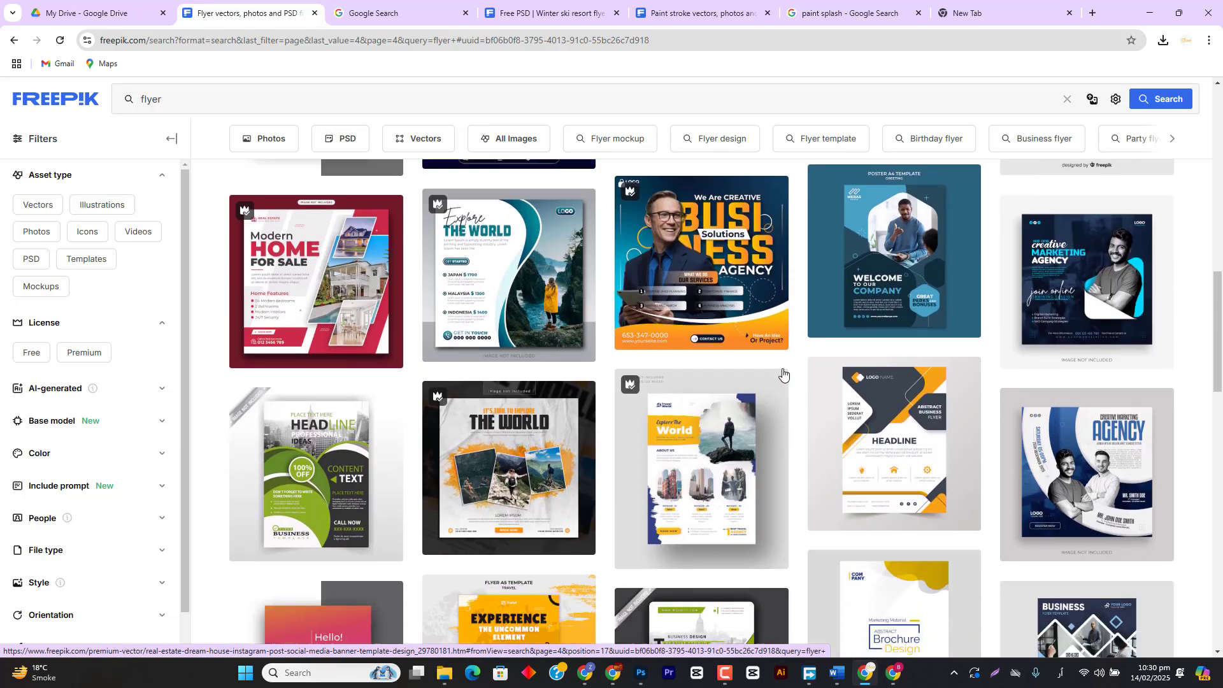
scroll(782, 368, "down", 5)
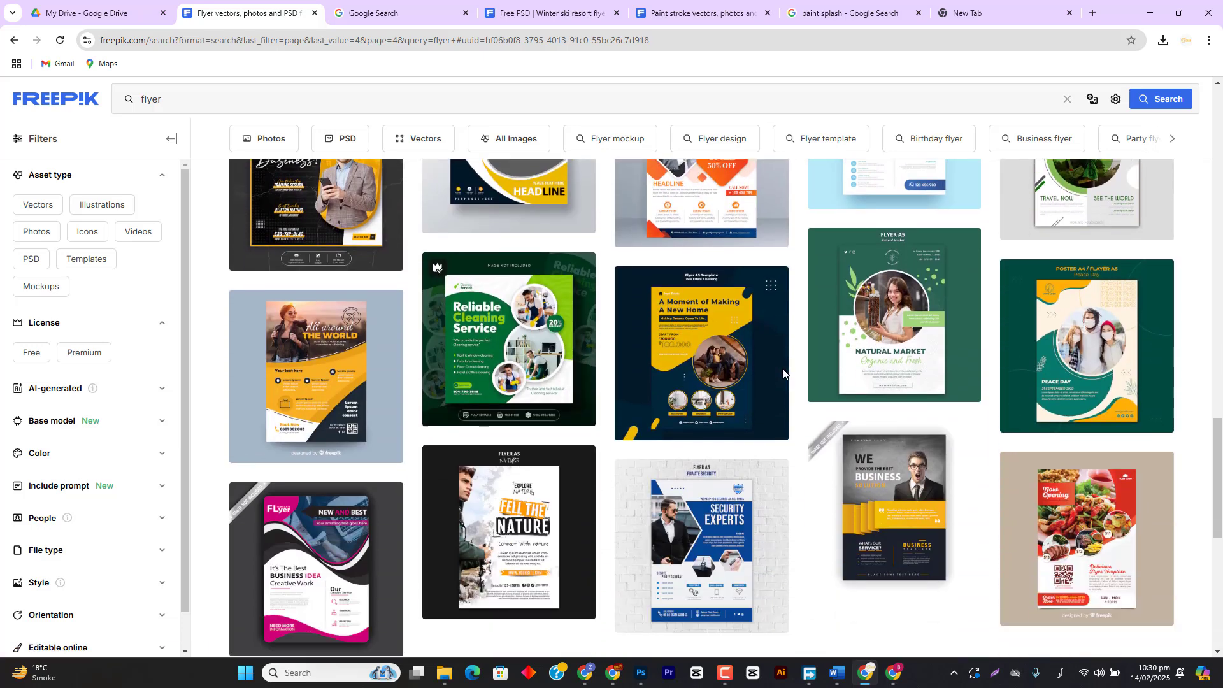
- Go to page 5 of the flyer results and look through all its layouts down to the end
left_click(730, 520)
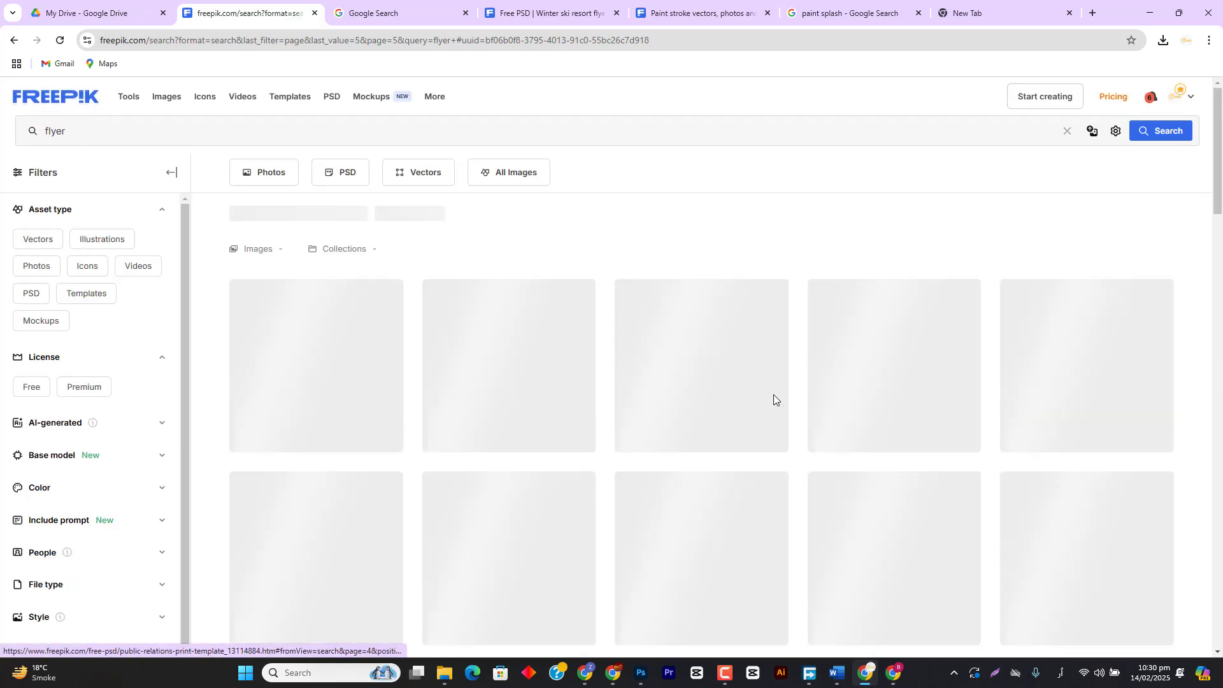
scroll(806, 368, "down", 10)
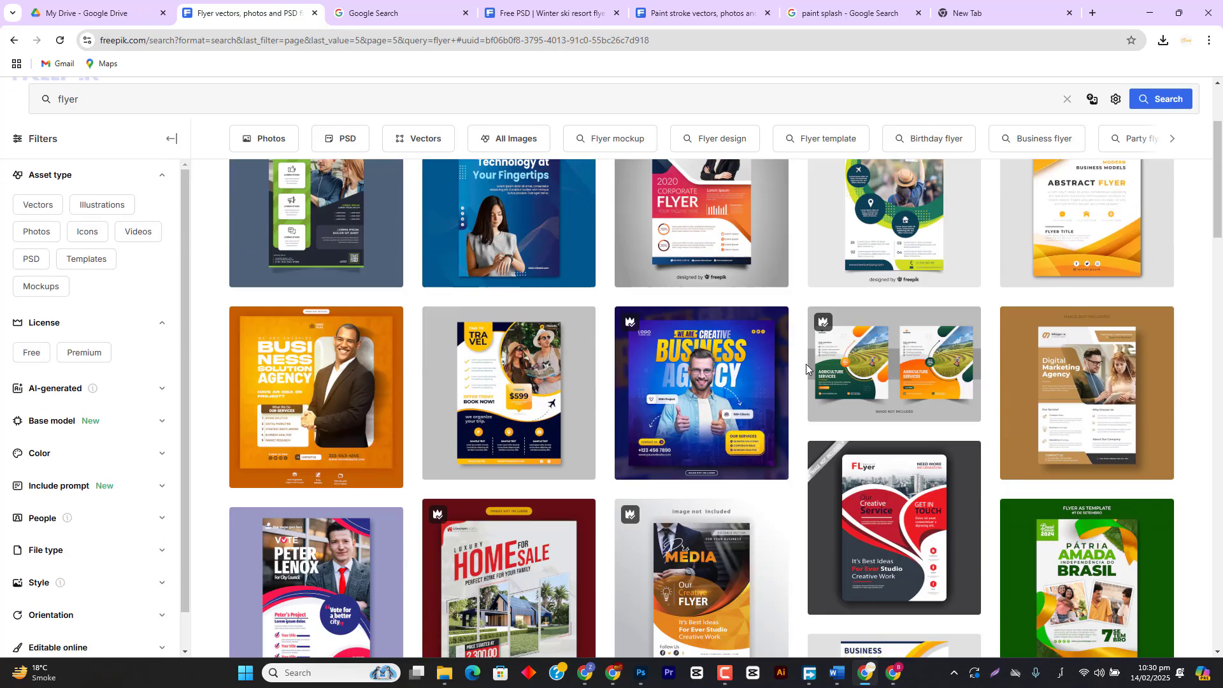
scroll(806, 367, "down", 10)
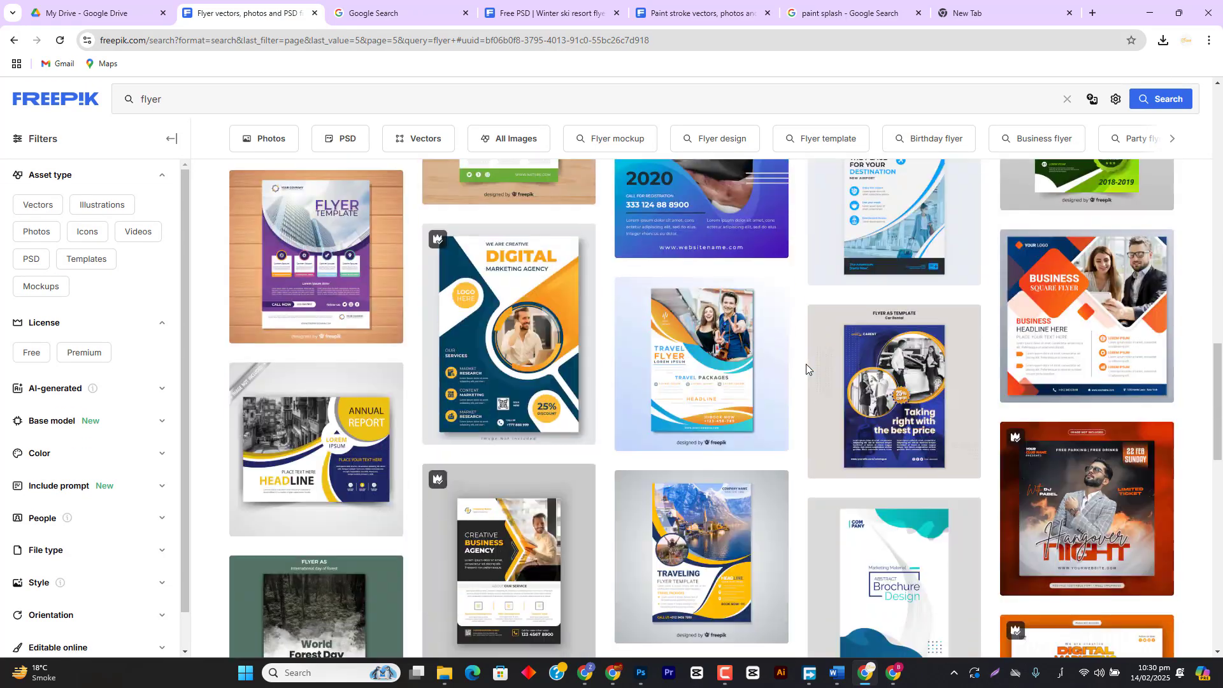
scroll(806, 367, "down", 1)
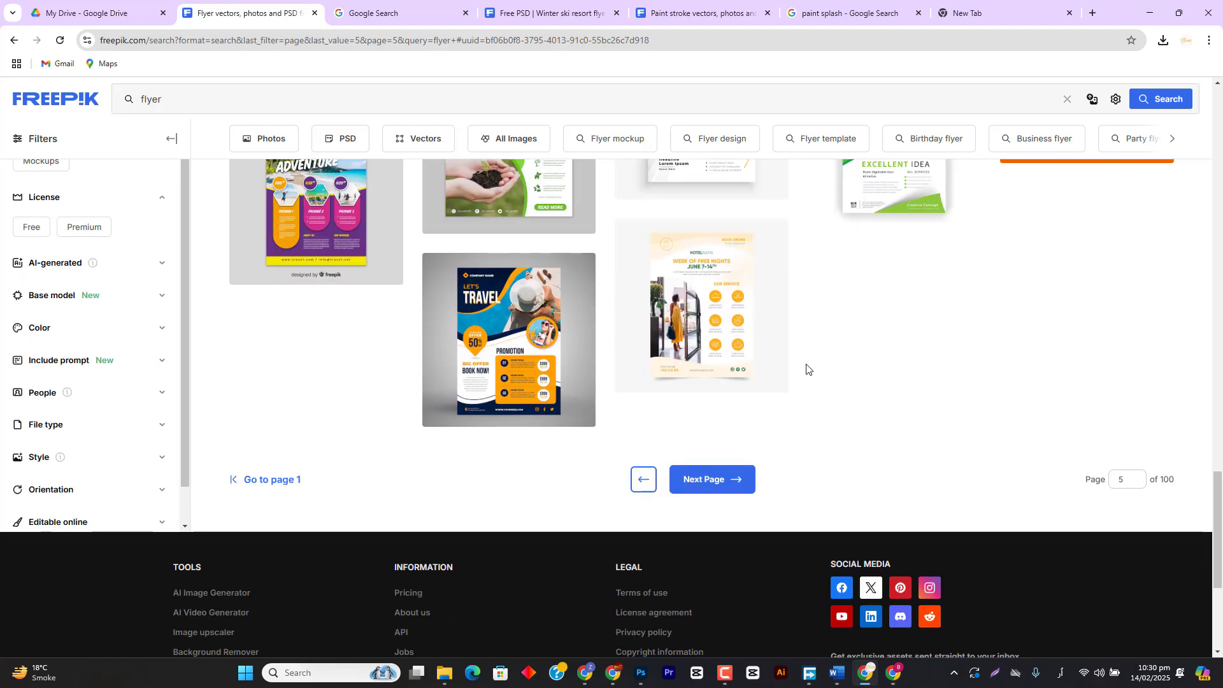
- Go to page 6 of the flyer results and search its layouts for a design to recreate
left_click(734, 481)
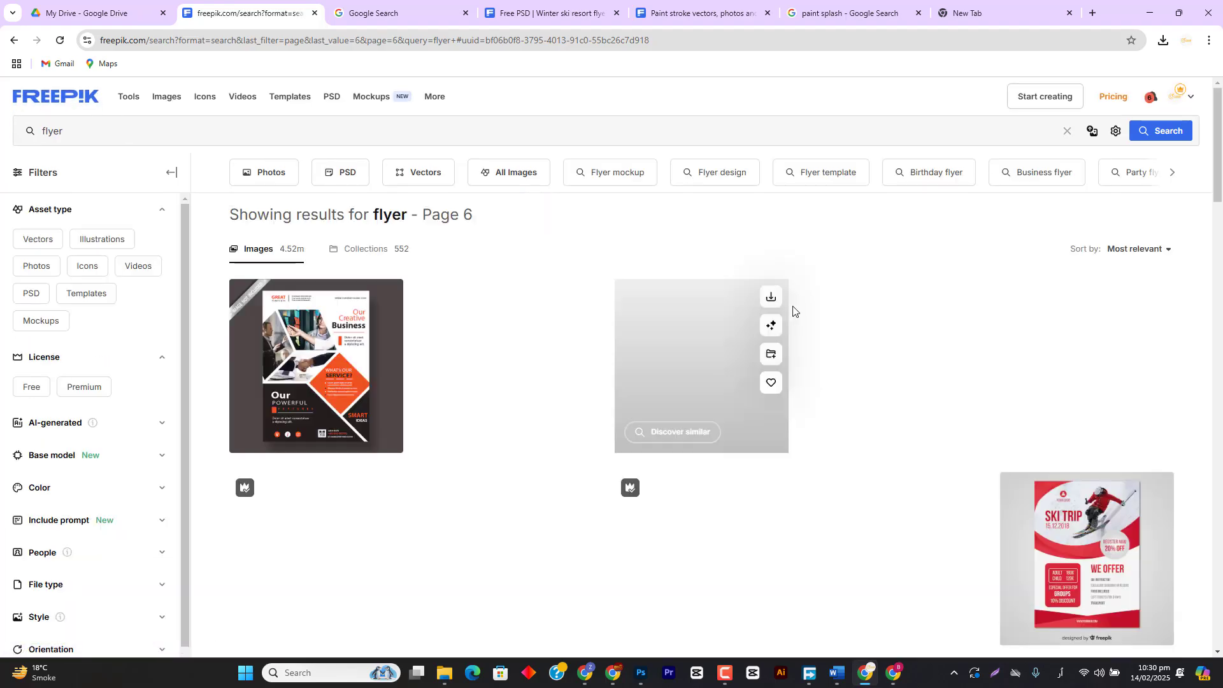
scroll(784, 314, "down", 8)
scroll(795, 310, "down", 15)
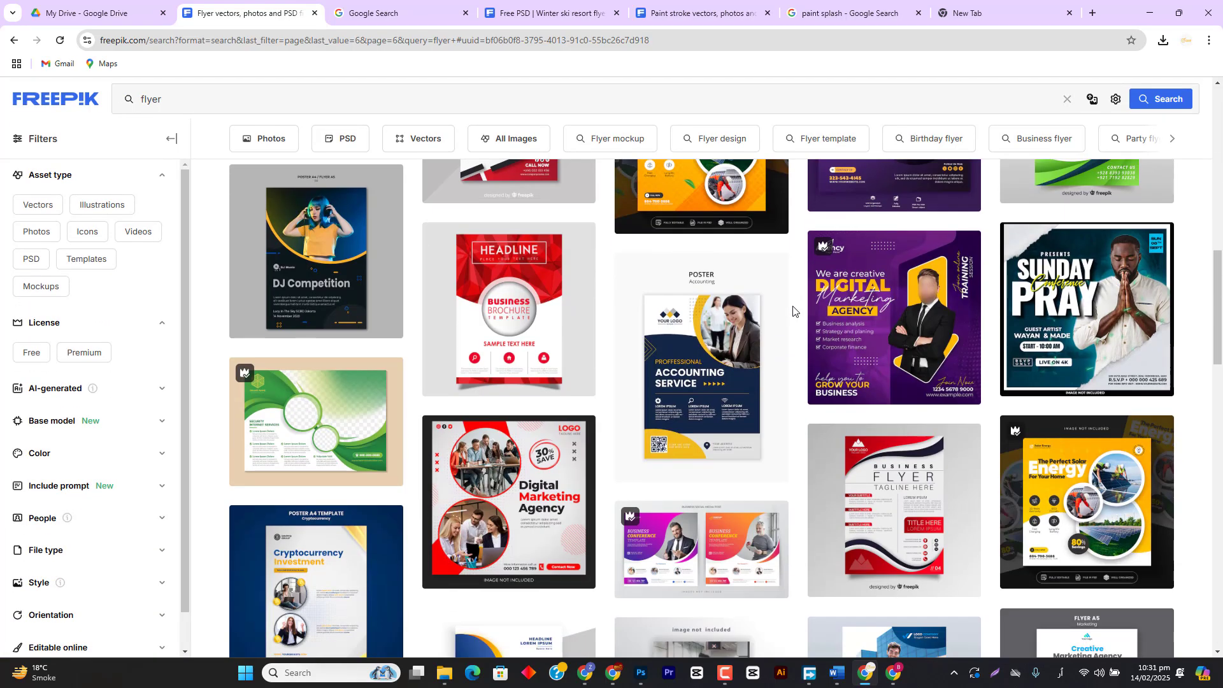